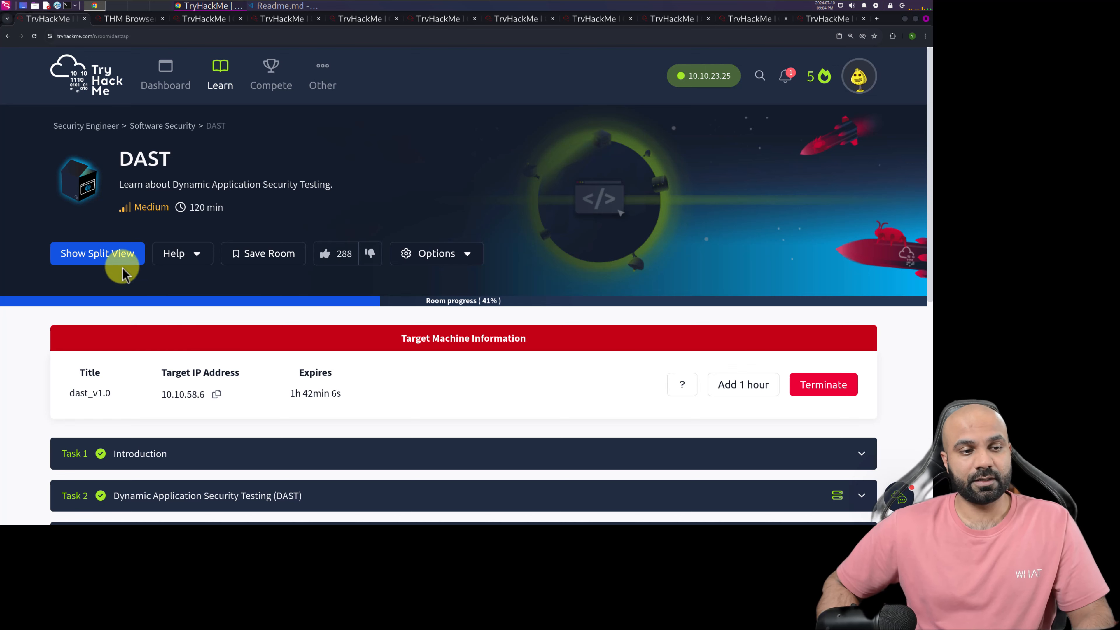
In the AttackBox, decline regenerating ZAP's root CA certificate and choose to persist the session with a name based on the current timestamp
scroll(485, 351, "down", 4)
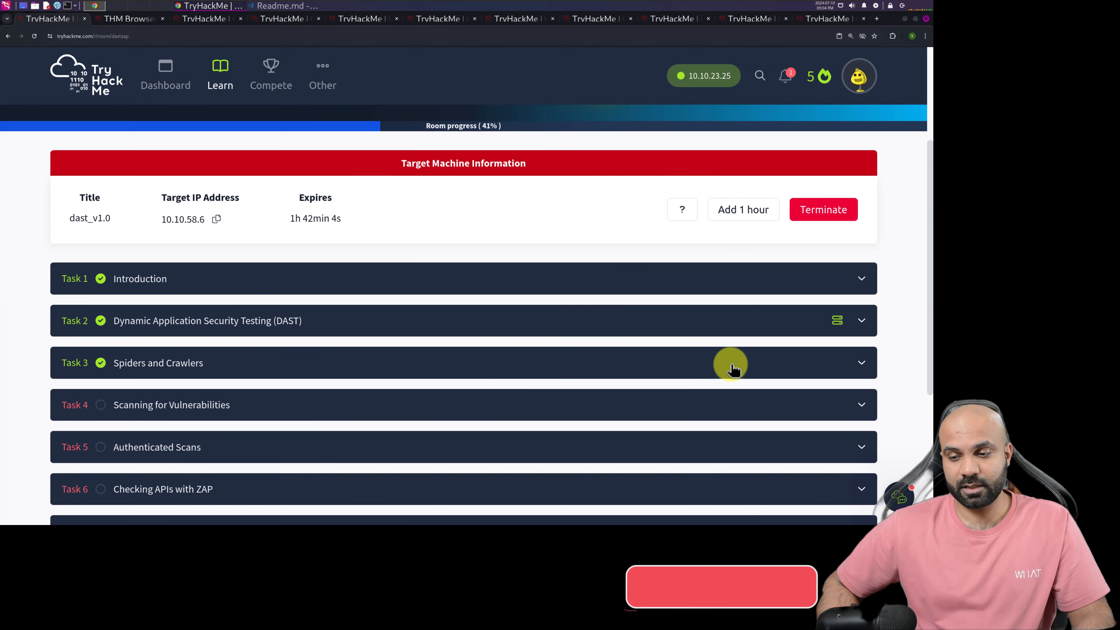
scroll(307, 360, "down", 2)
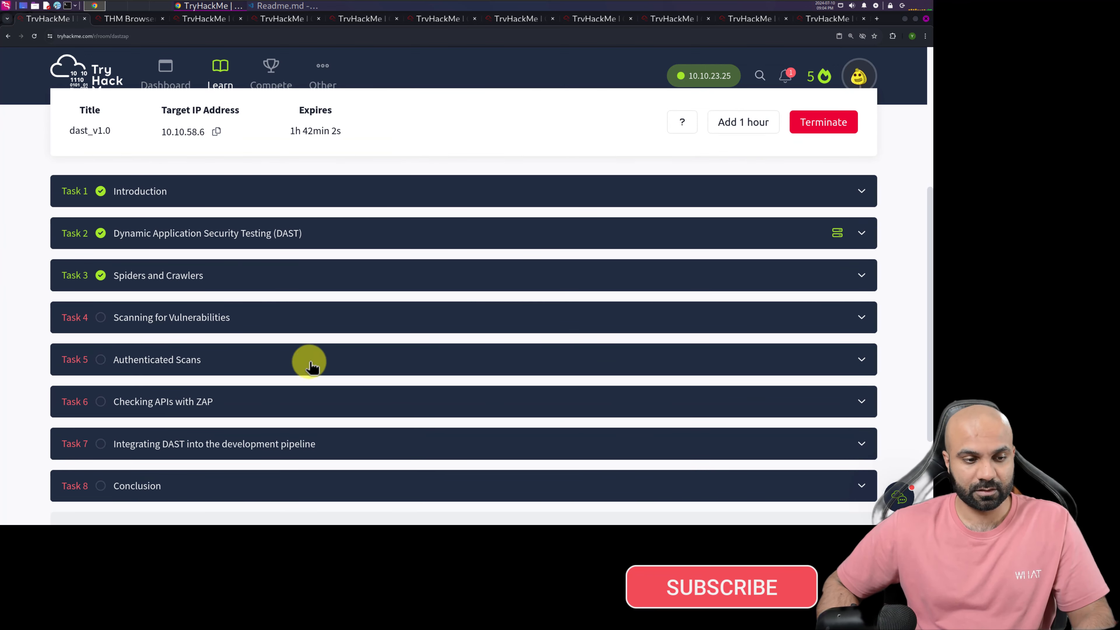
left_click(114, 27)
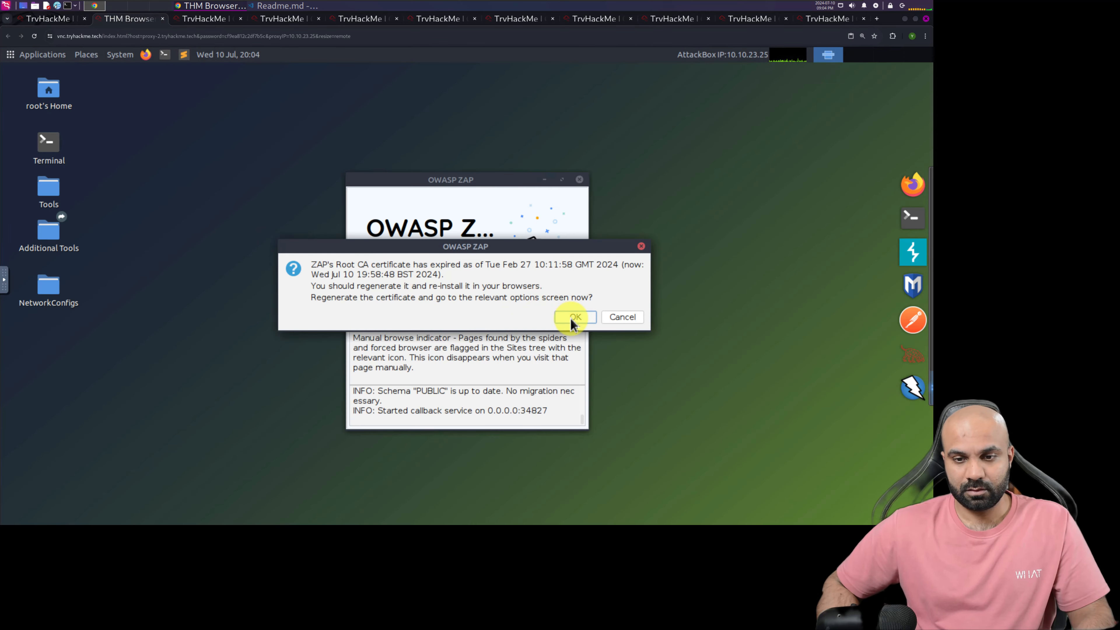
left_click(608, 322)
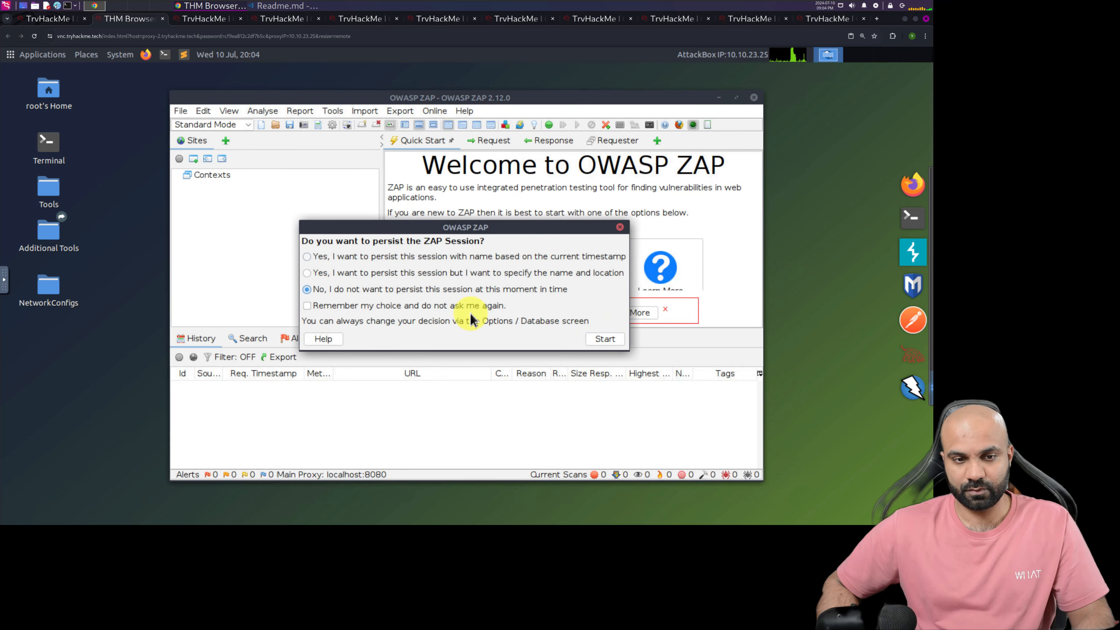
left_click(307, 256)
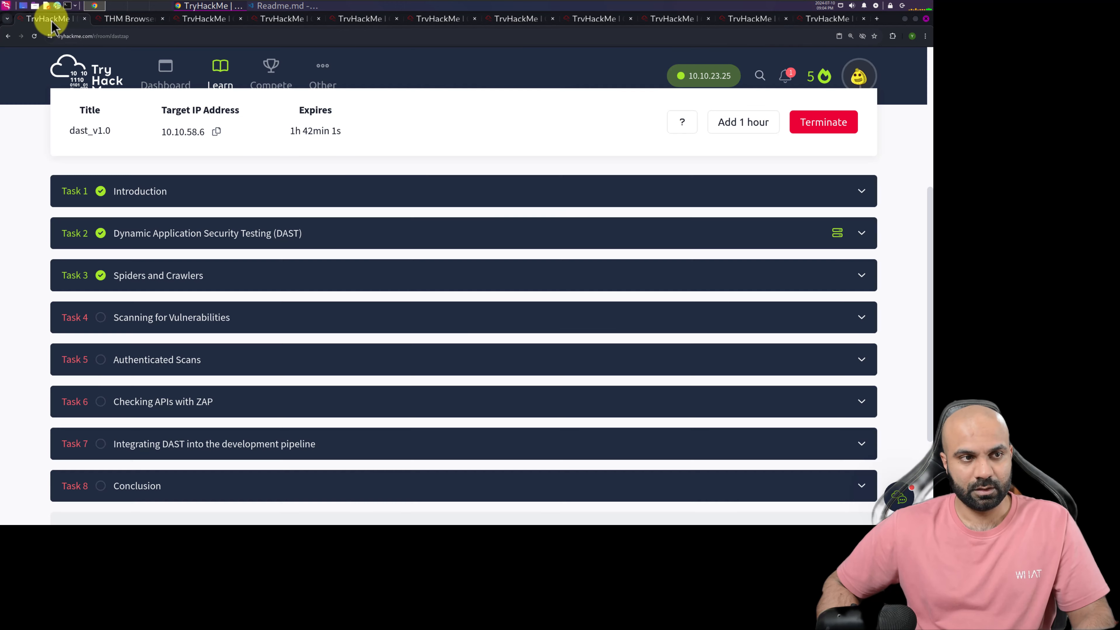
Return to the TryHackMe DAST room, open Task 4, and read the introduction to configuring a scan policy in ZAP
left_click(49, 19)
left_click(273, 314)
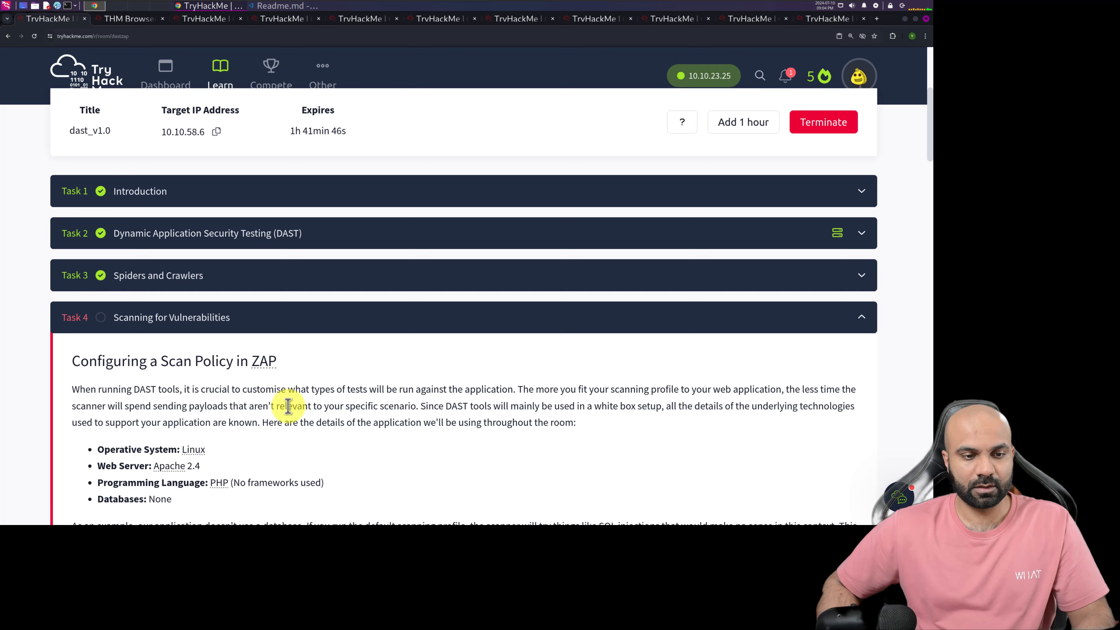
scroll(289, 404, "down", 2)
scroll(289, 408, "down", 1)
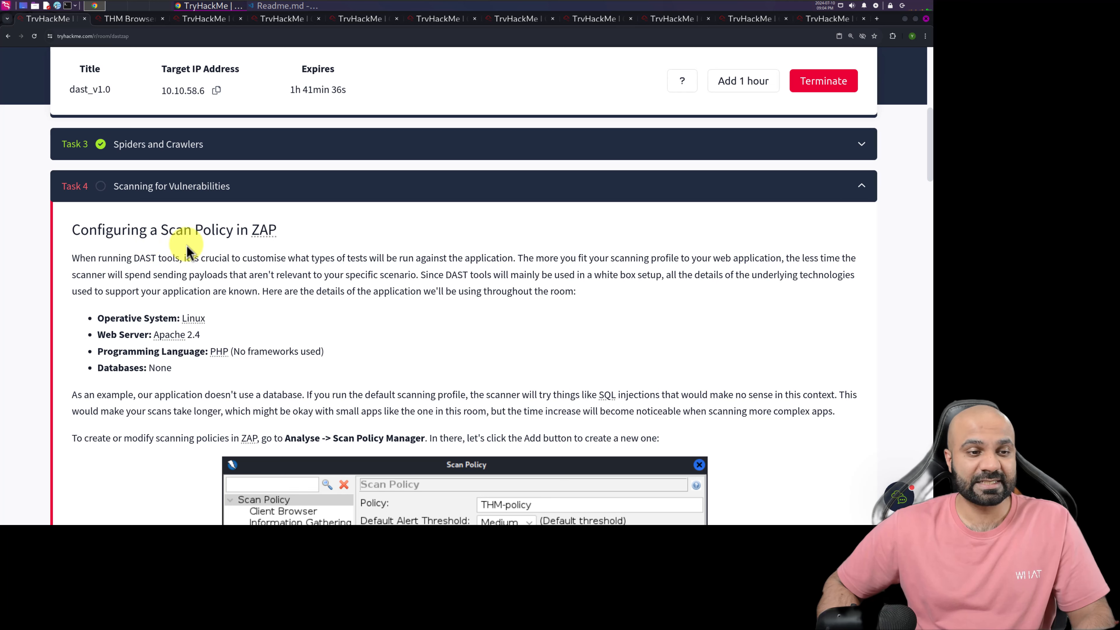
mouse_move(264, 233)
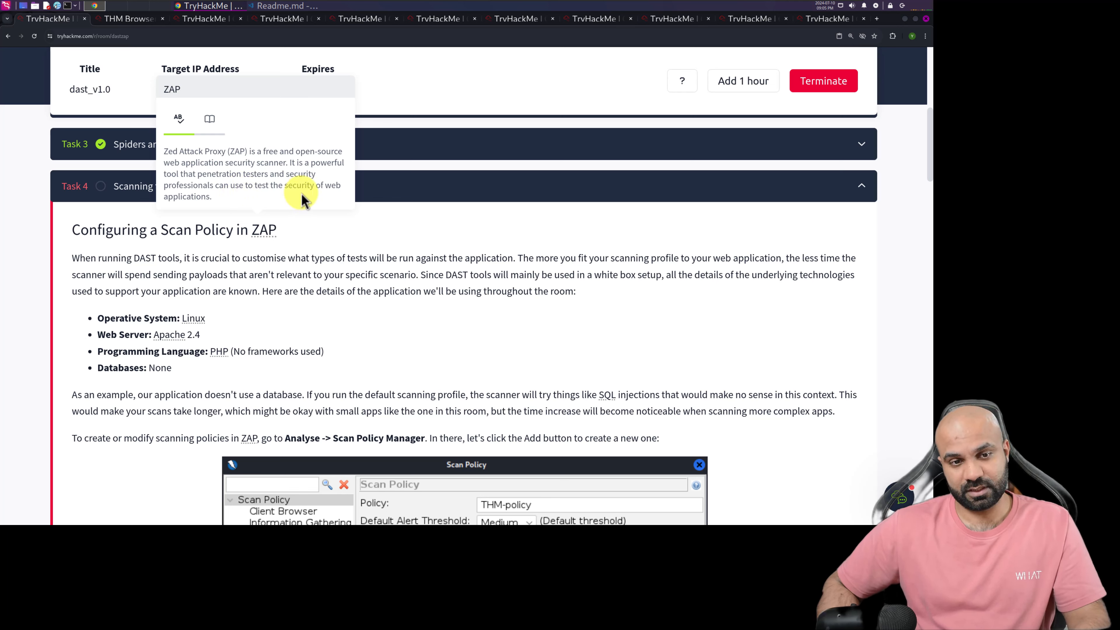
left_click(191, 260)
scroll(113, 251, "down", 2)
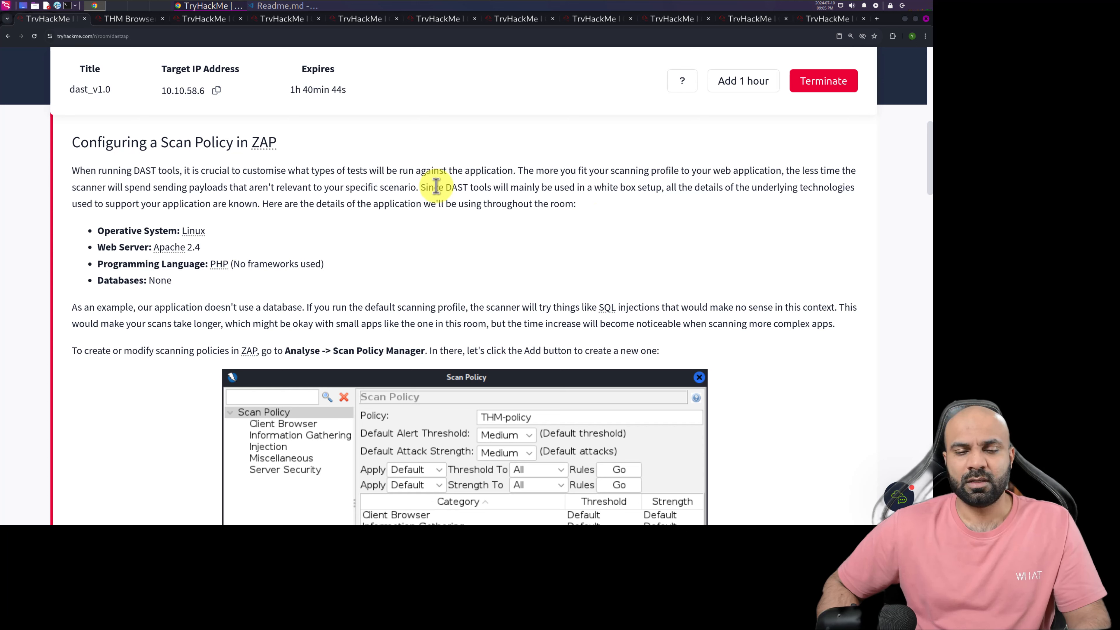
left_click_drag(421, 187, 659, 185)
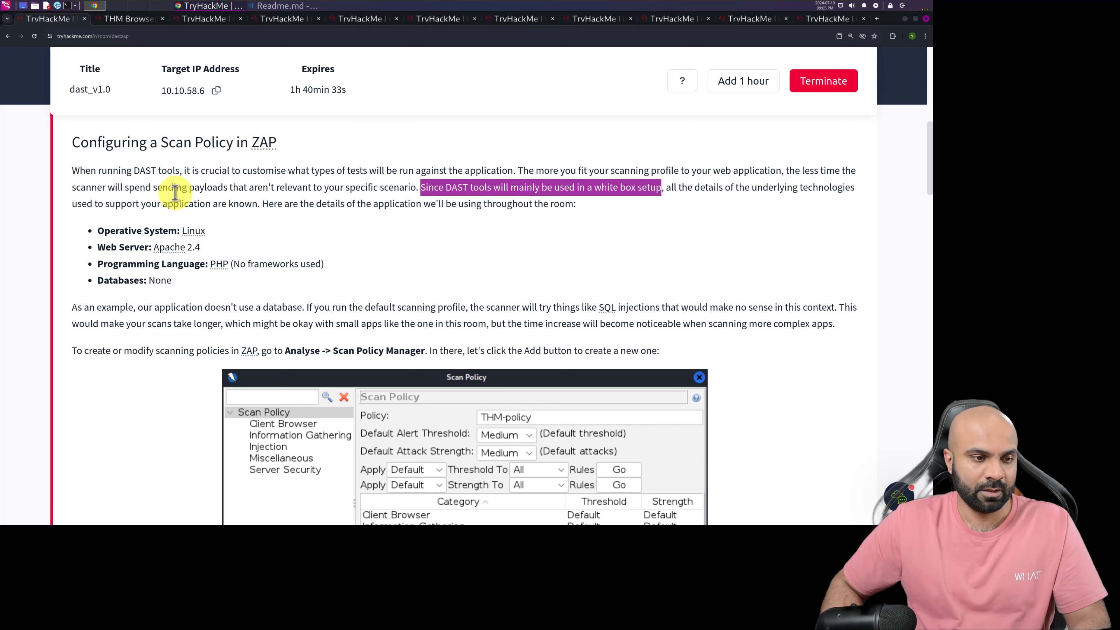
left_click(97, 238)
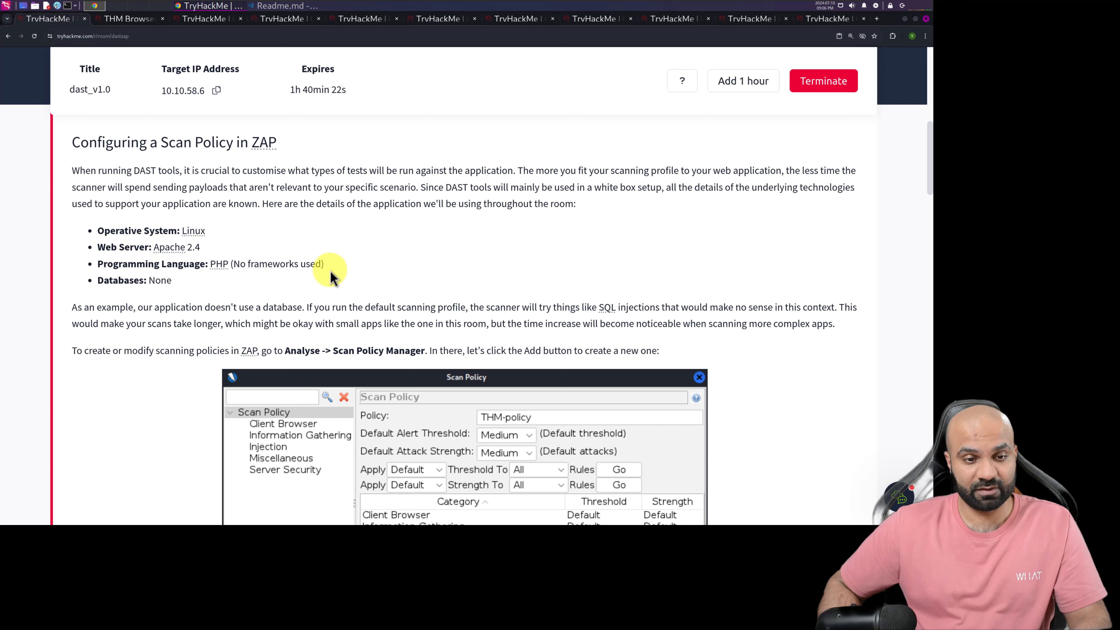
scroll(353, 274, "down", 3)
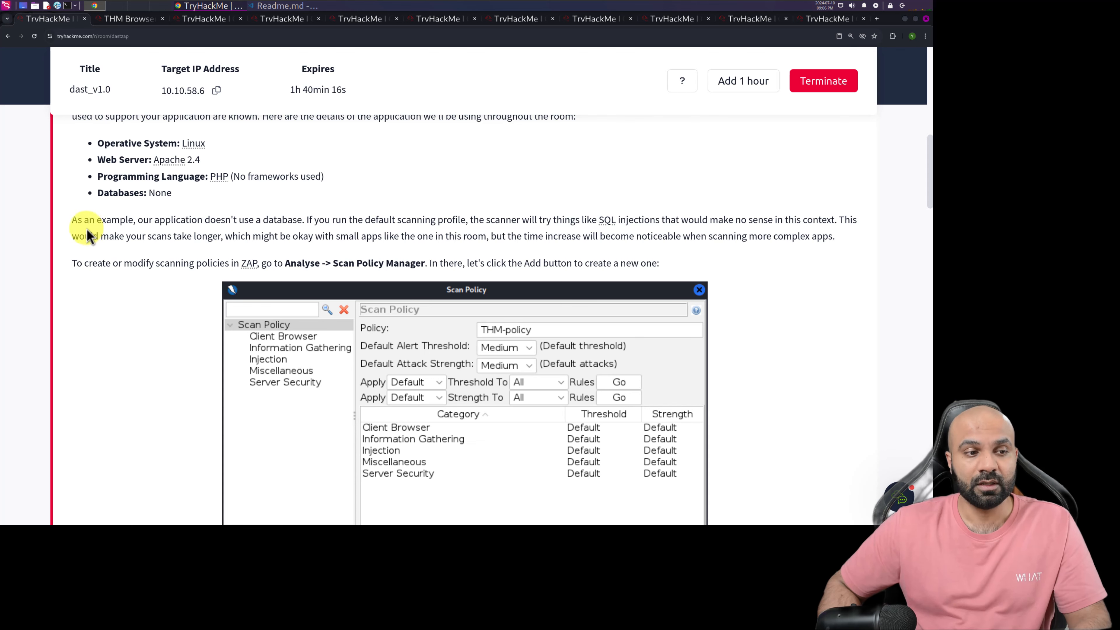
scroll(86, 225, "down", 1)
scroll(135, 237, "up", 5)
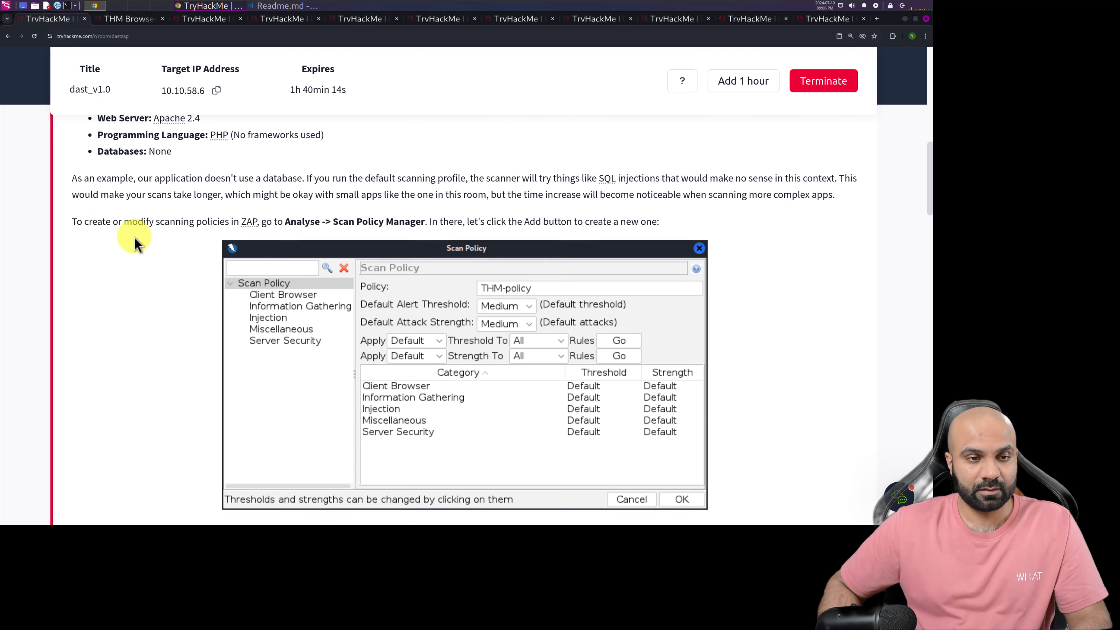
scroll(163, 176, "up", 1)
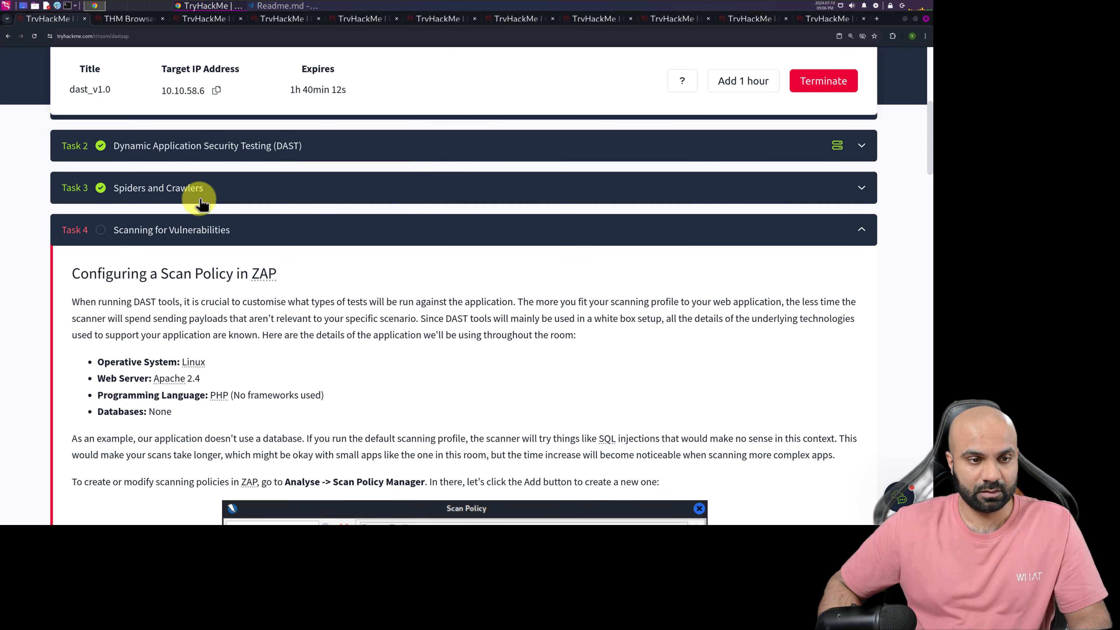
left_click(204, 194)
scroll(221, 334, "down", 15)
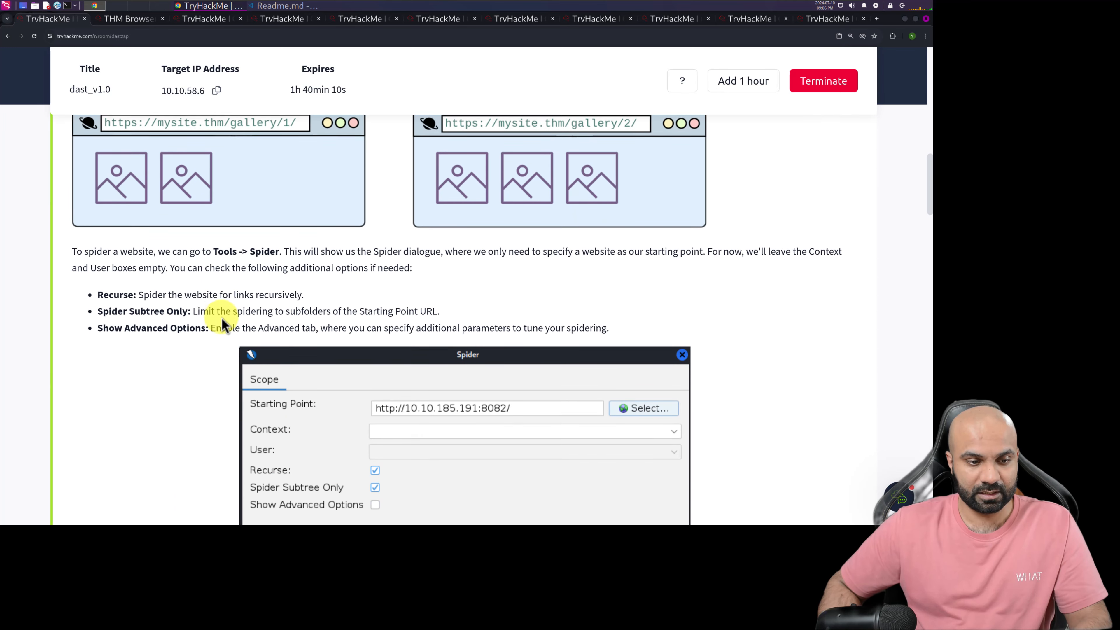
right_click(187, 223)
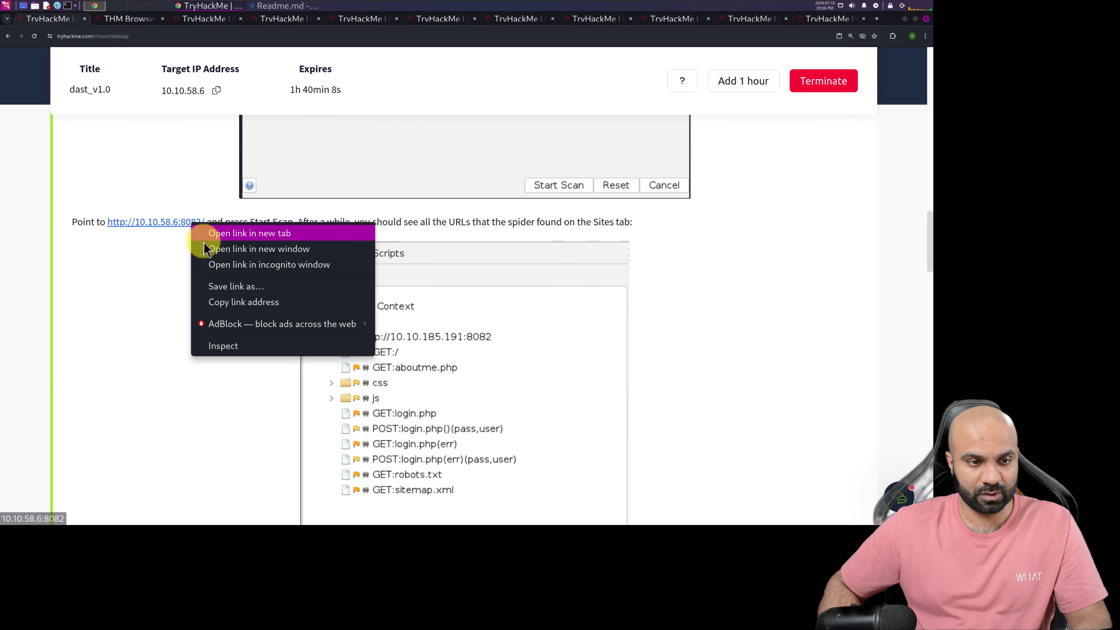
left_click(217, 300)
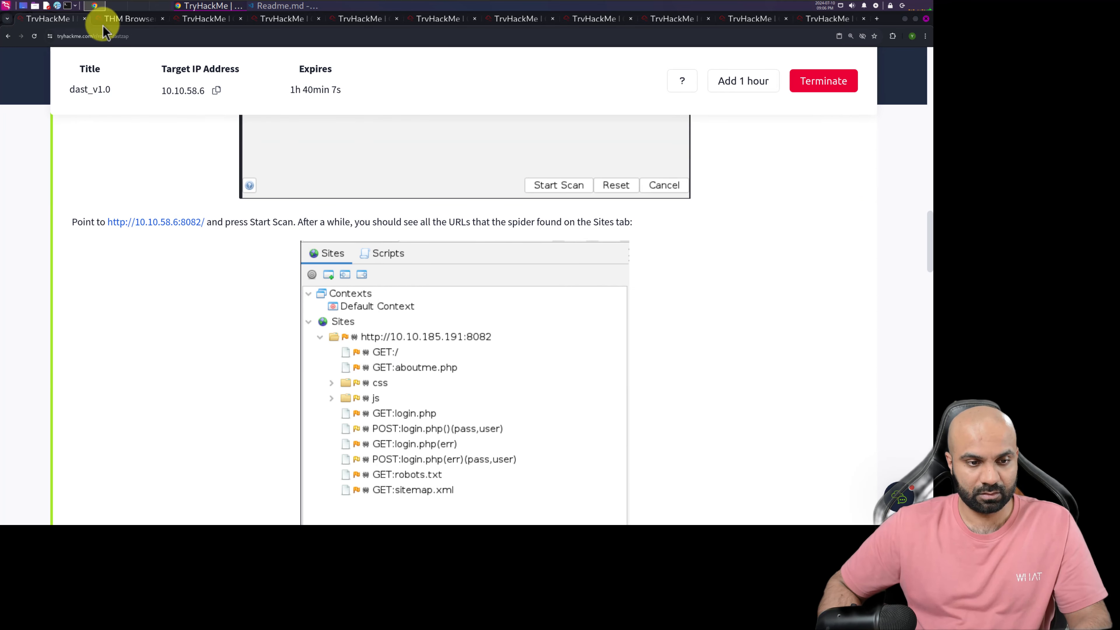
left_click(118, 19)
left_click(606, 340)
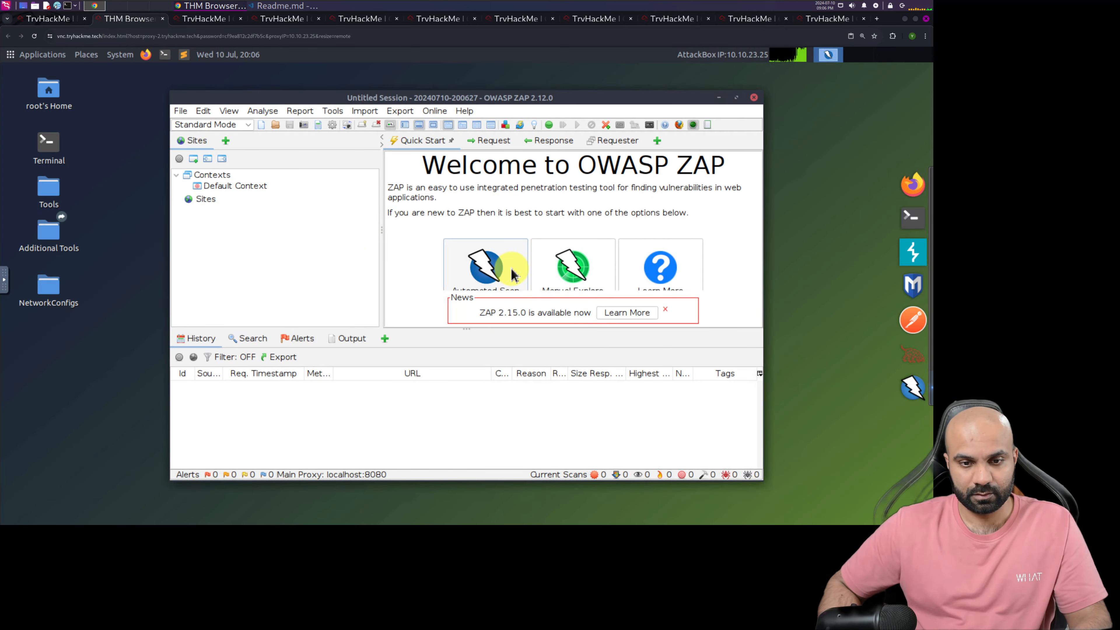
left_click(332, 111)
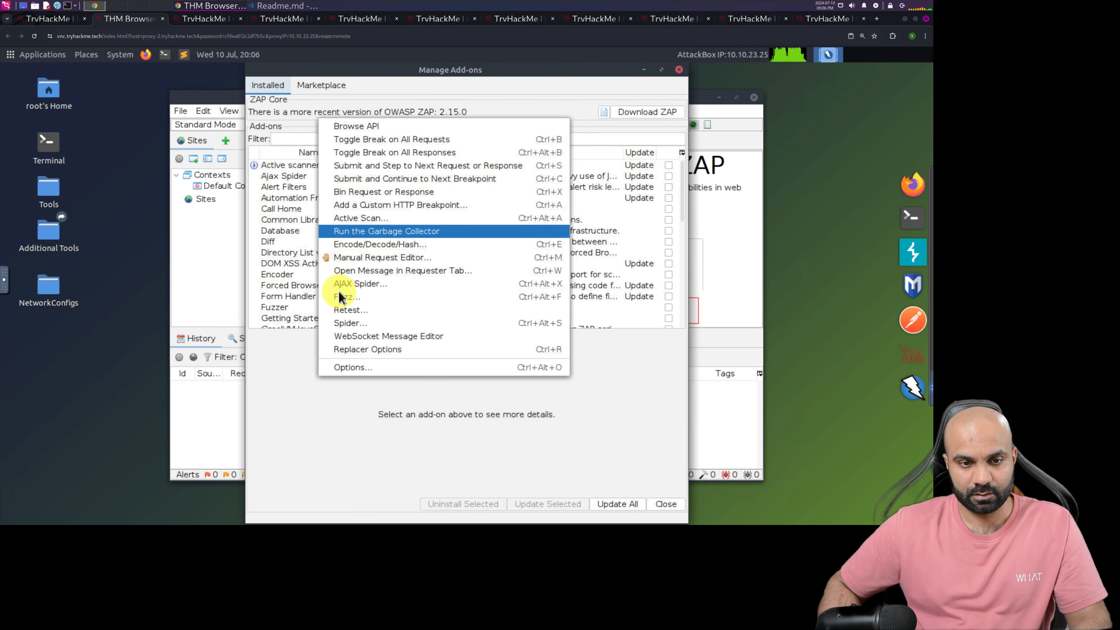
left_click(351, 324)
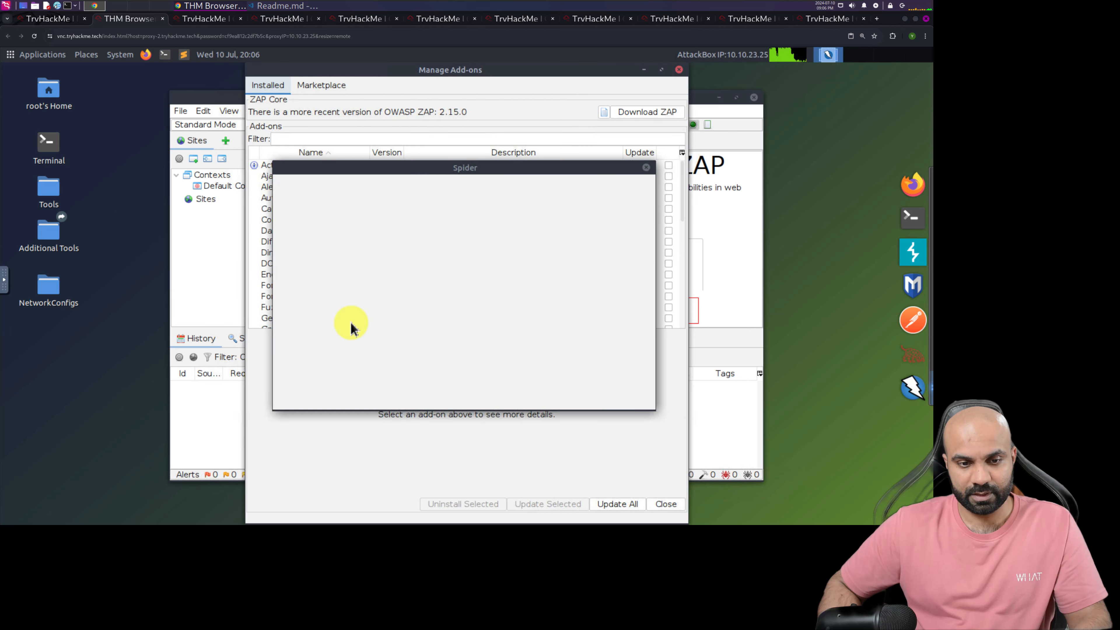
left_click(407, 212)
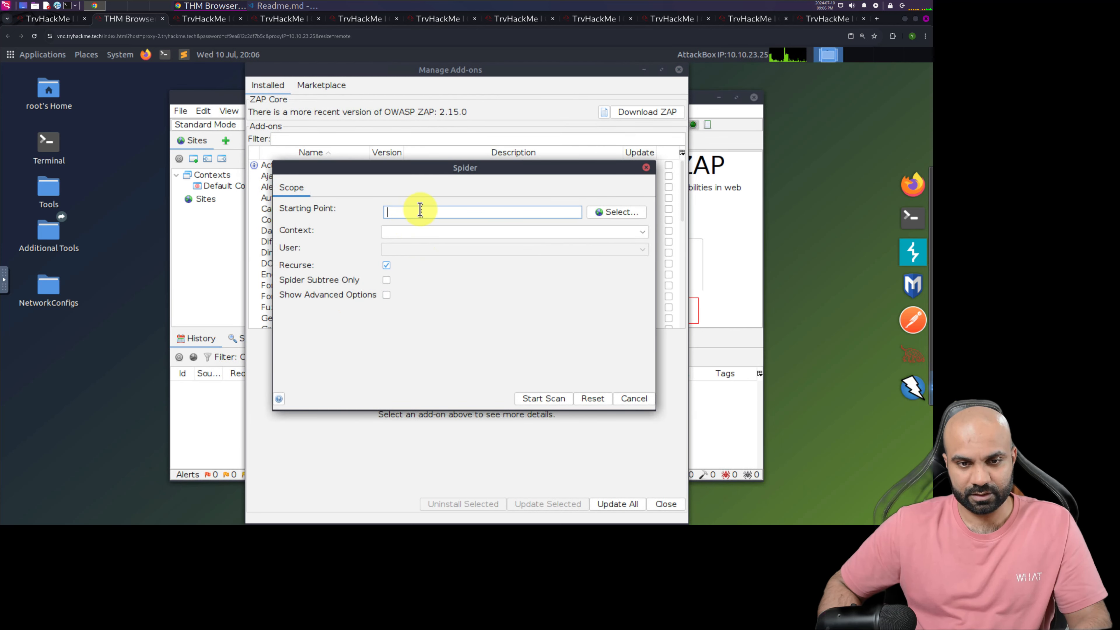
type("http://10.10.58.6:8082/")
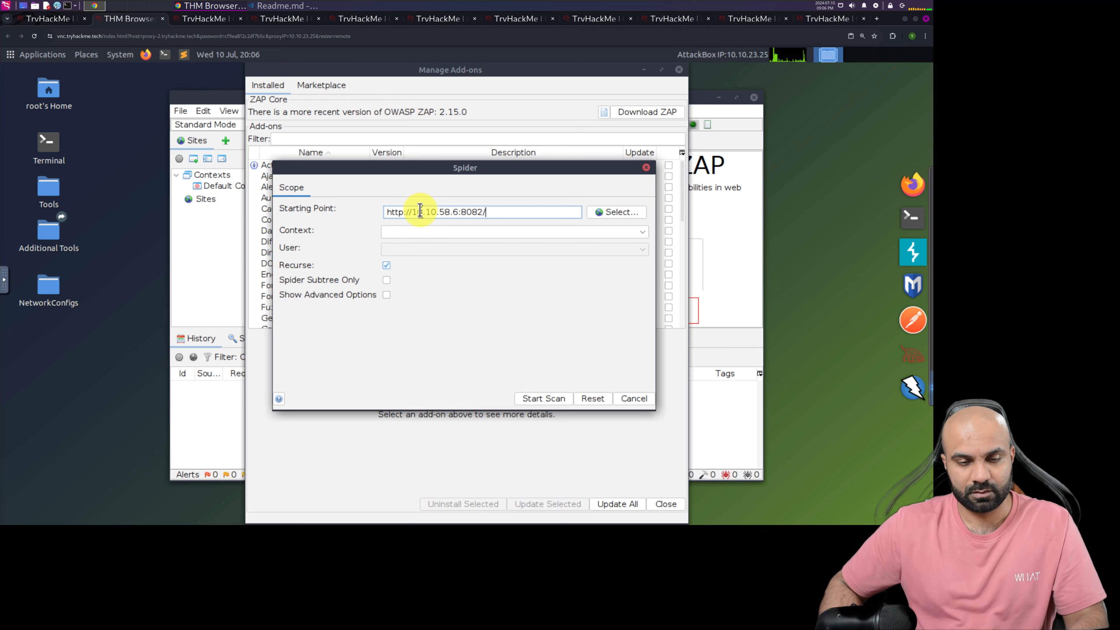
left_click(386, 280)
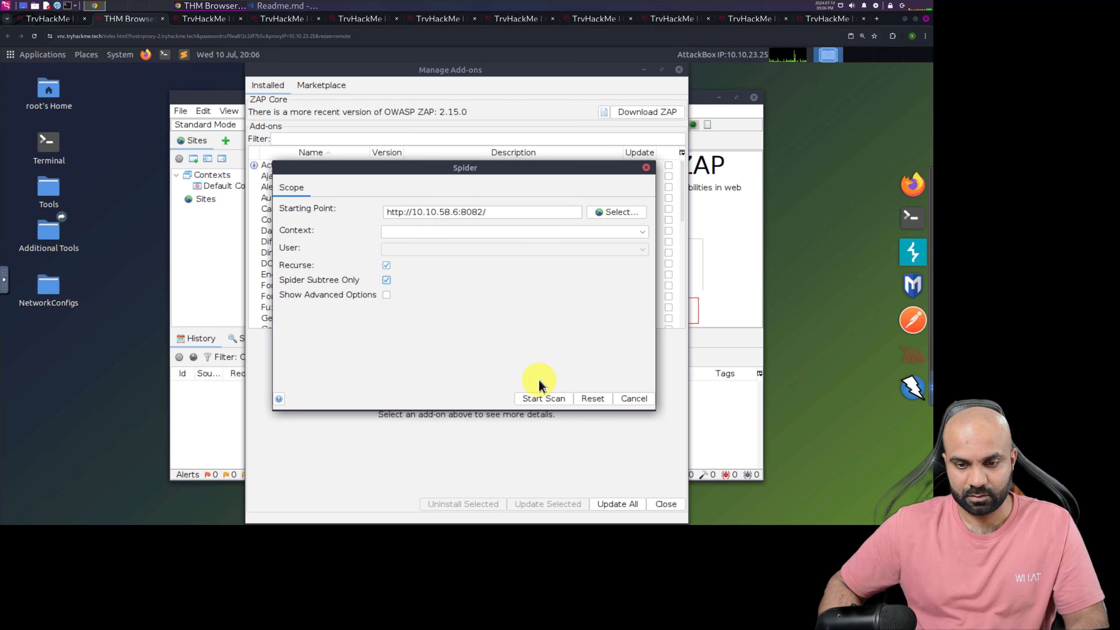
left_click(544, 399)
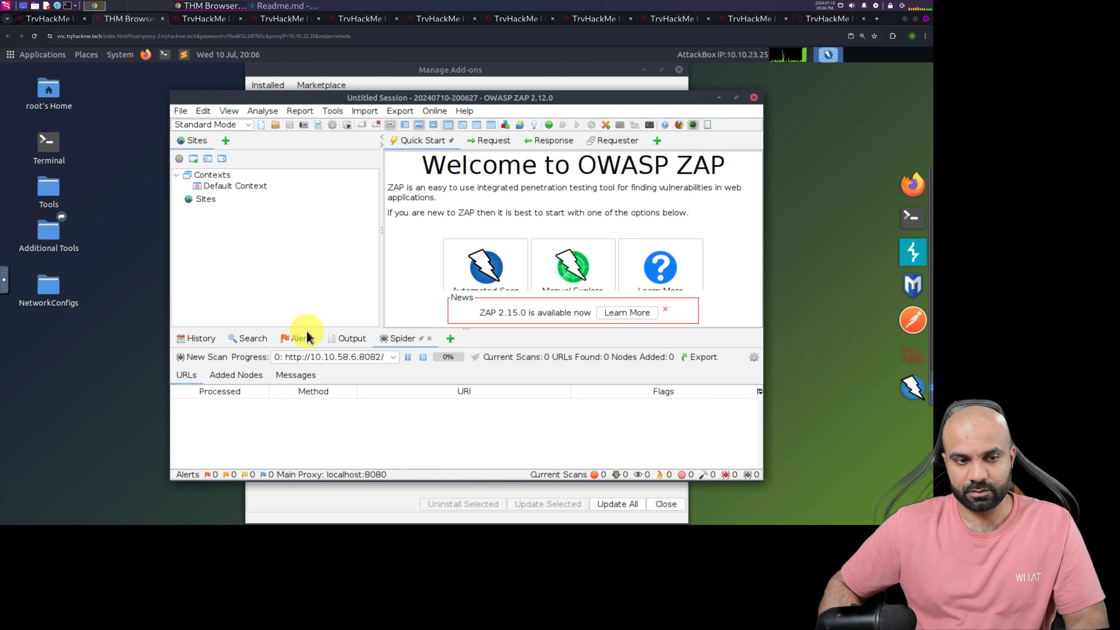
left_click(331, 112)
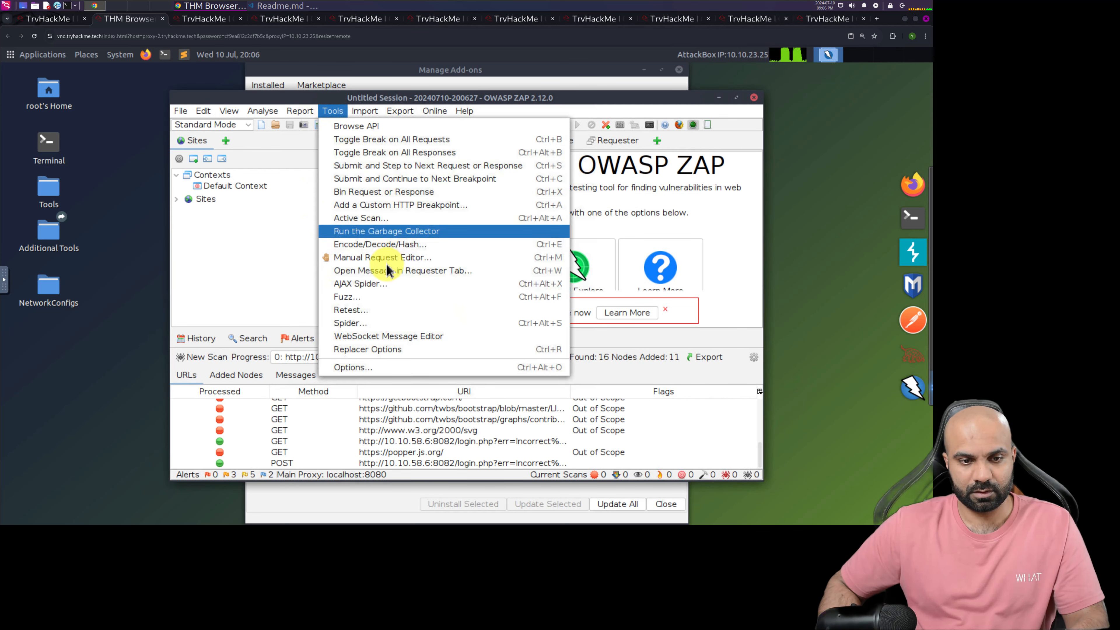
left_click(375, 285)
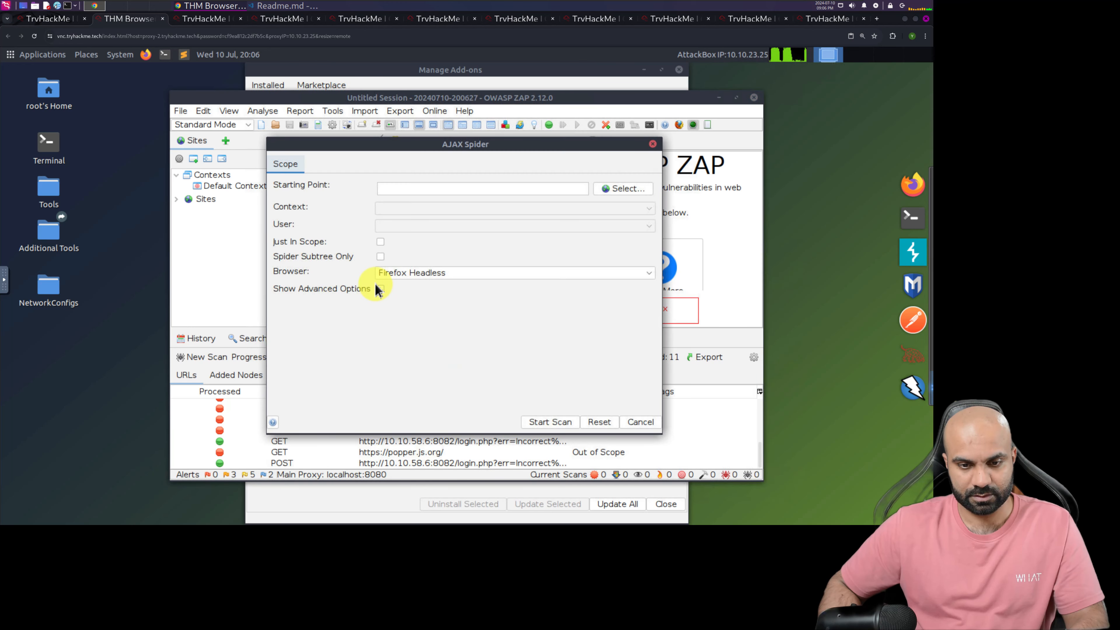
left_click(400, 188)
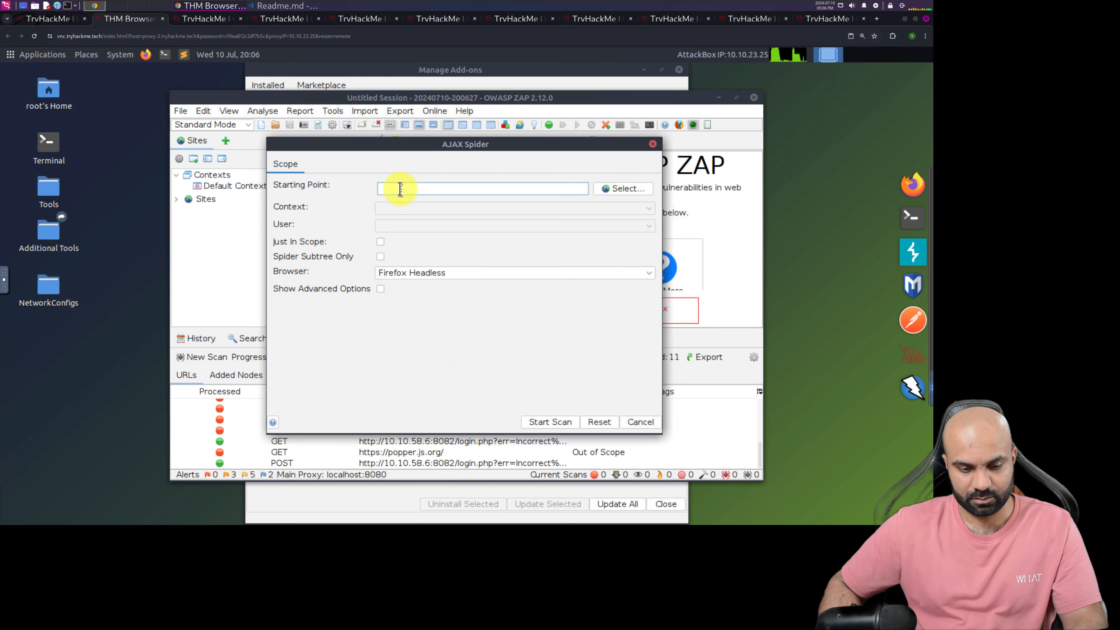
type("http://10.10.58.6:8082/")
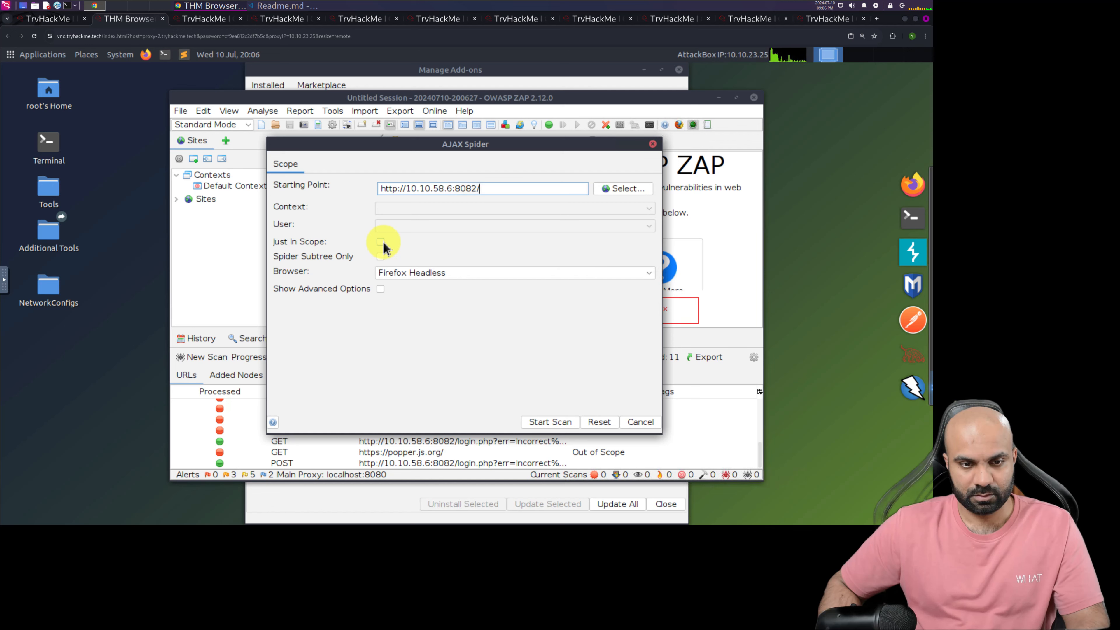
left_click(380, 257)
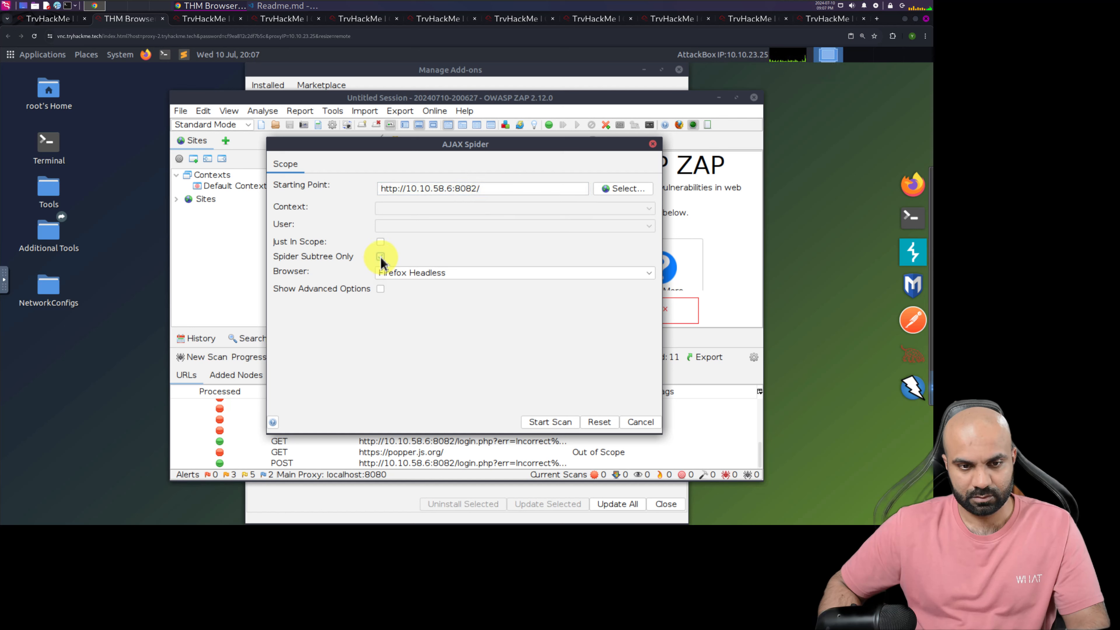
left_click(539, 422)
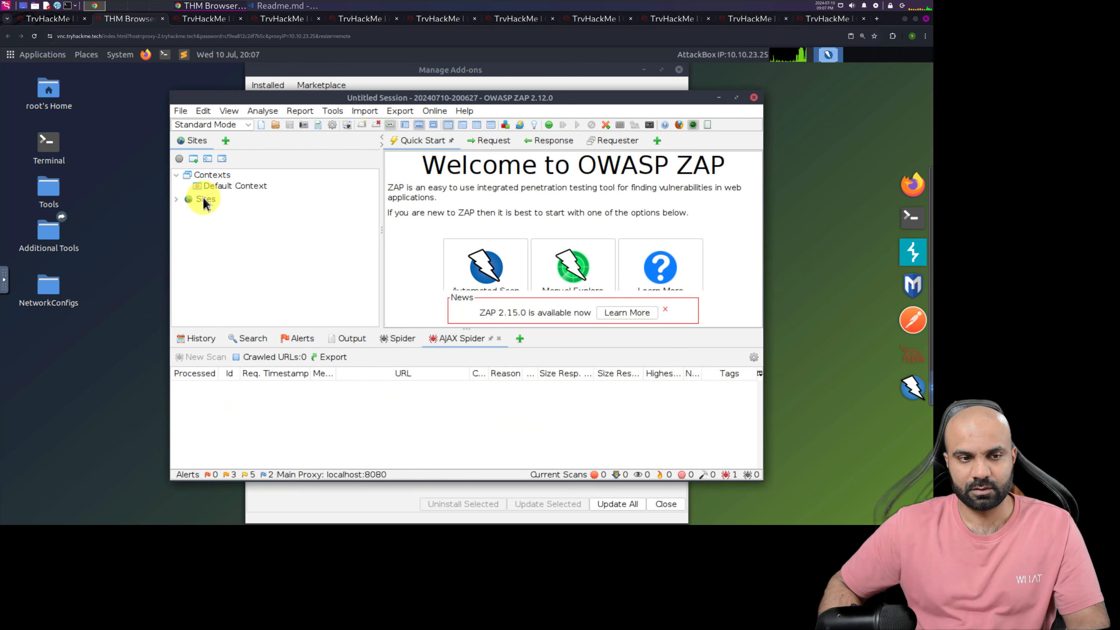
left_click(177, 201)
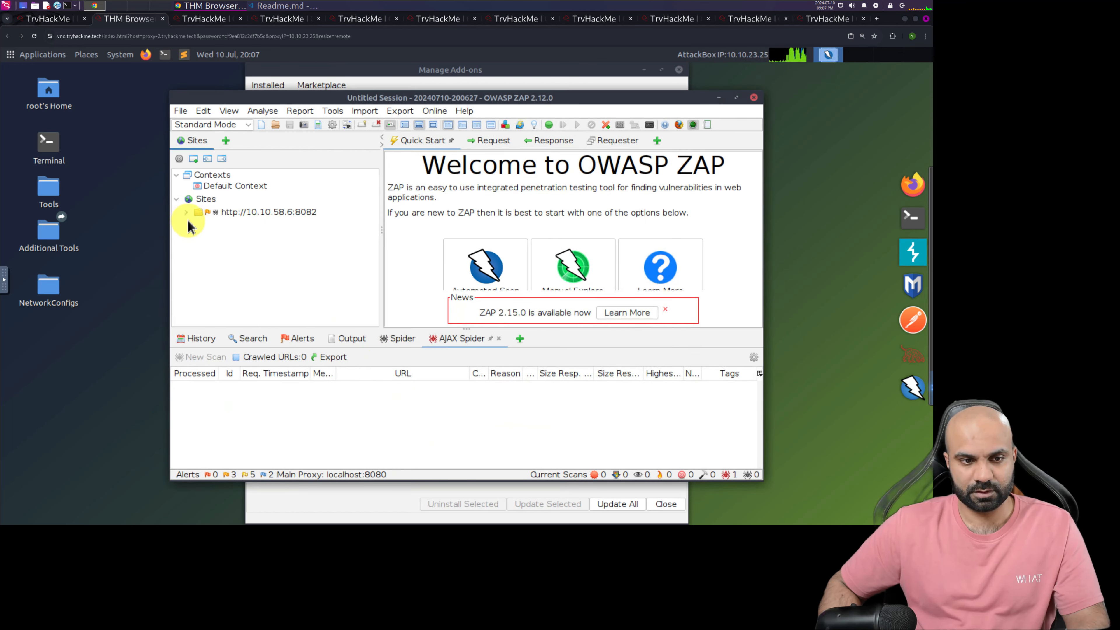
left_click(187, 213)
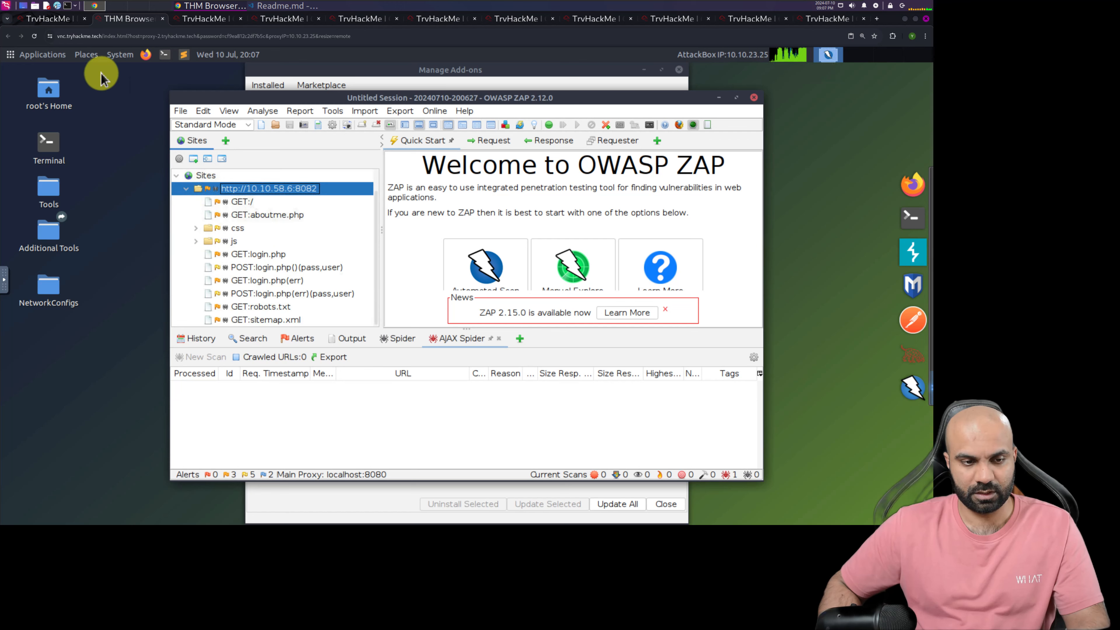
Return to the TryHackMe room and read Task 4's instructions on creating a scan policy in ZAP
left_click(53, 20)
scroll(212, 253, "down", 5)
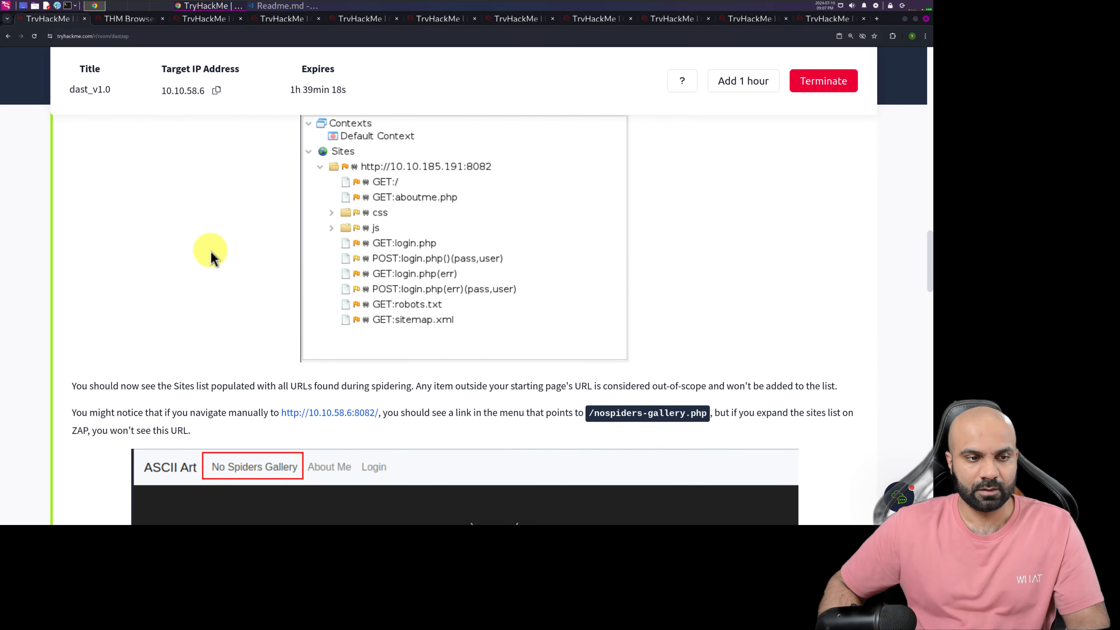
scroll(218, 243, "down", 10)
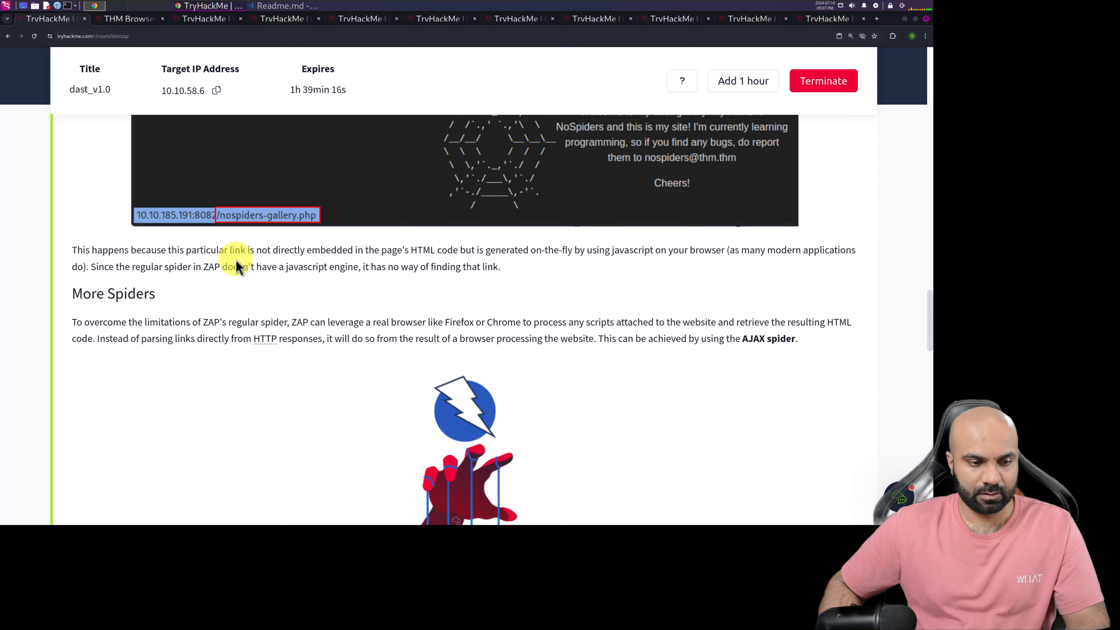
scroll(265, 282, "down", 15)
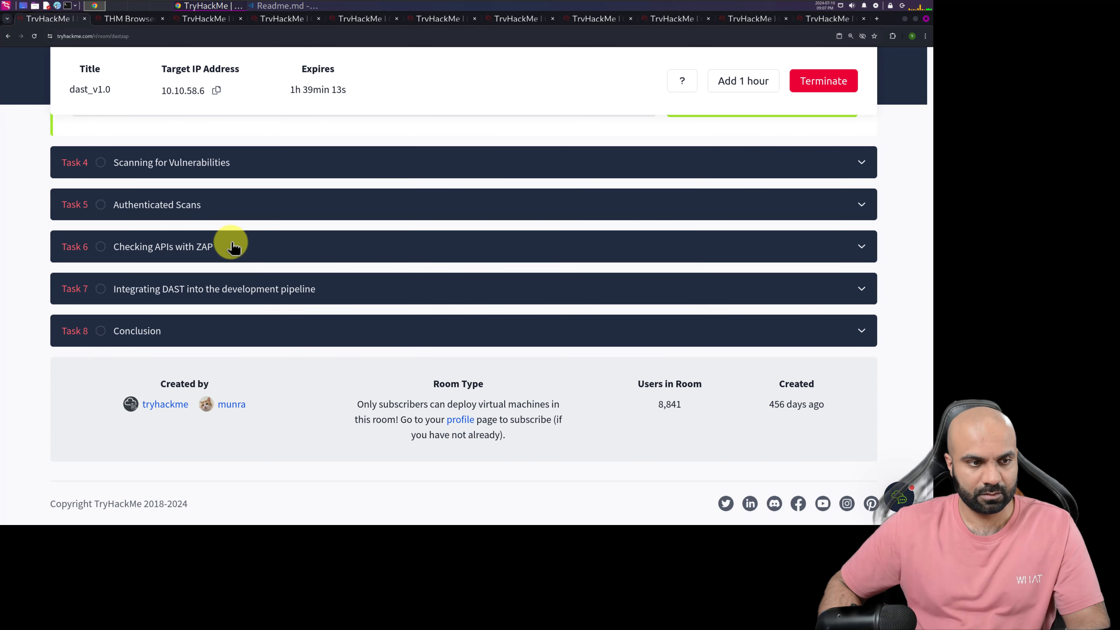
left_click(212, 162)
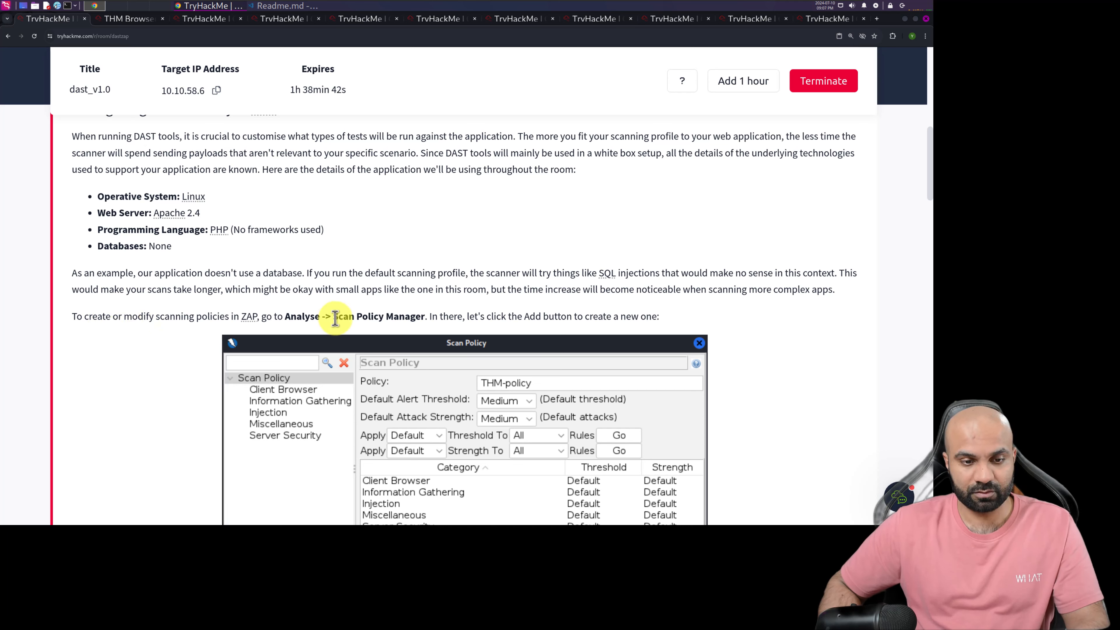
scroll(421, 329, "down", 2)
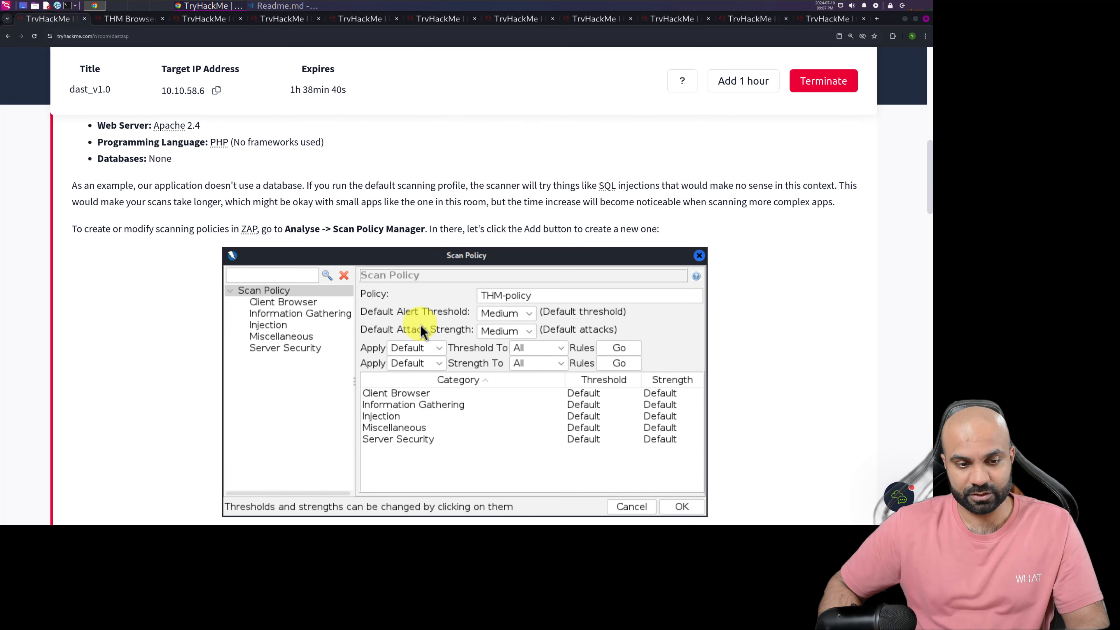
Go back to ZAP in the AttackBox, bring up the Scan Policy Manager, and open the Default Policy for modification
left_click(123, 22)
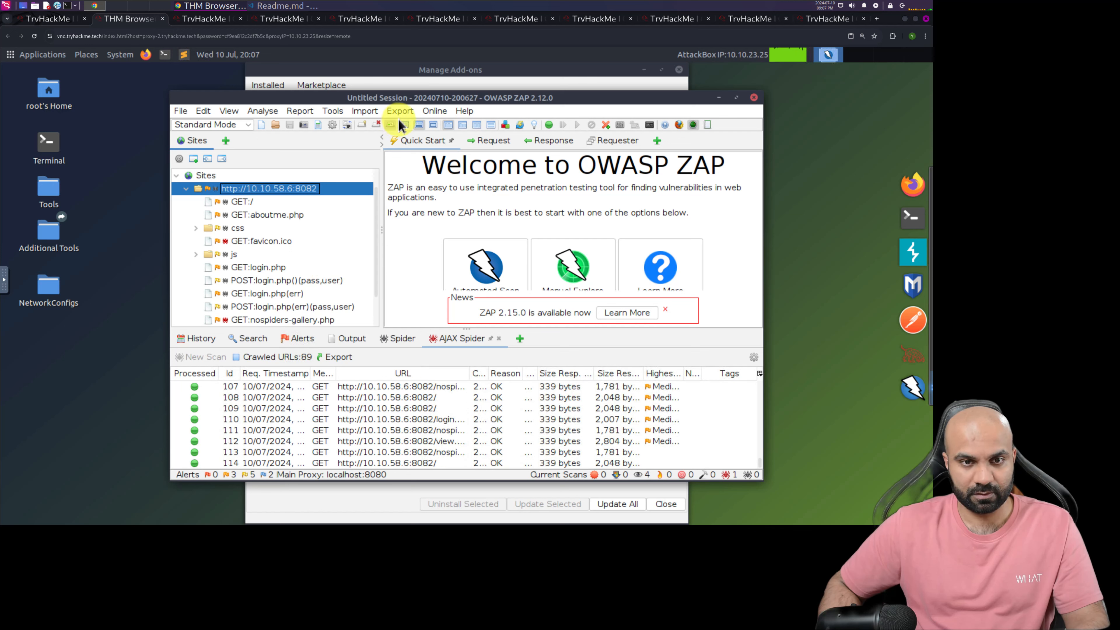
left_click(261, 112)
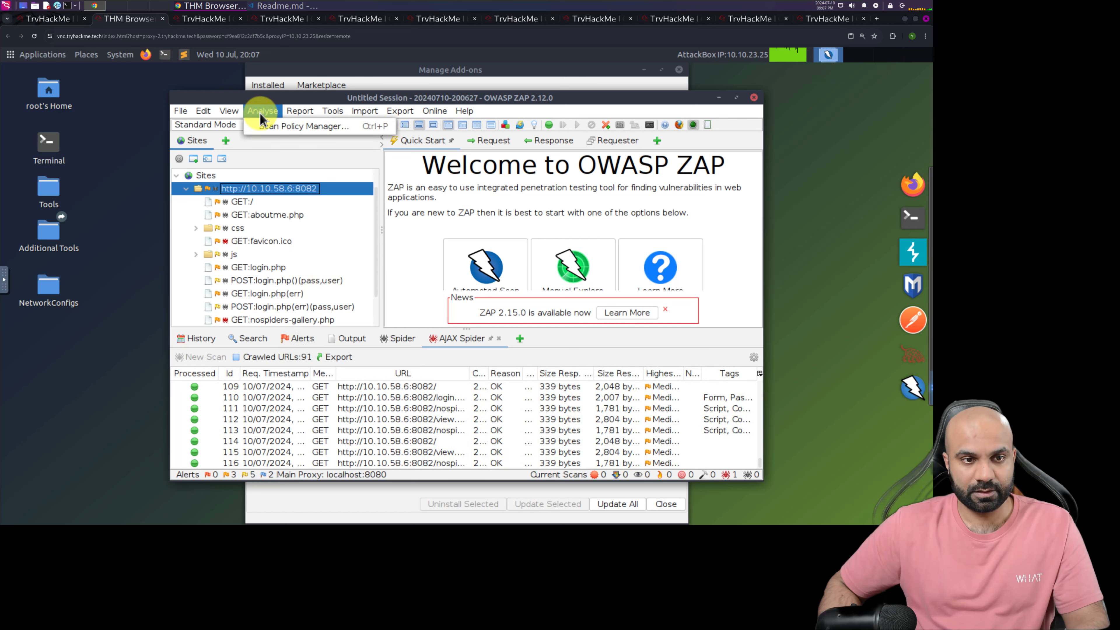
left_click(273, 125)
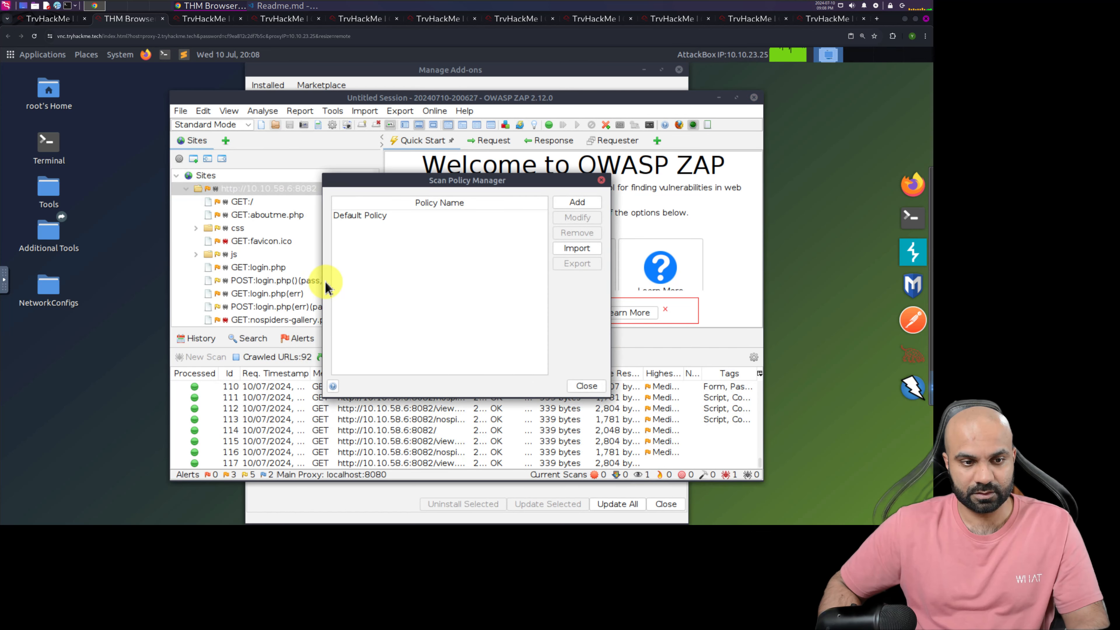
left_click(369, 219)
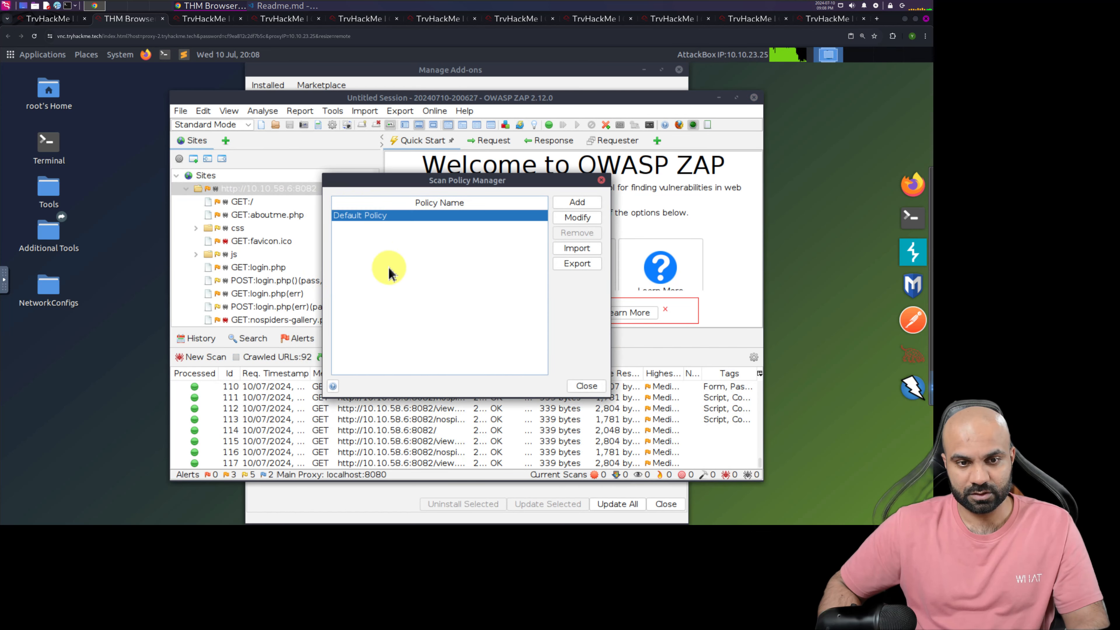
left_click(579, 219)
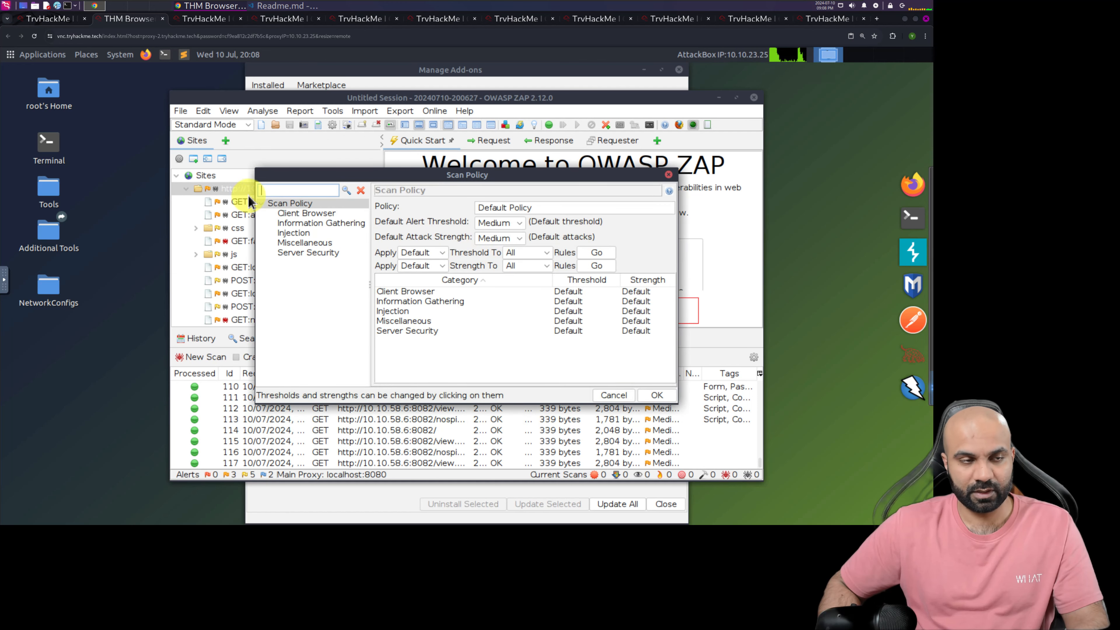
Read the TryHackMe room's explanation of the Threshold and Strength parameters for scan policy categories
left_click(62, 22)
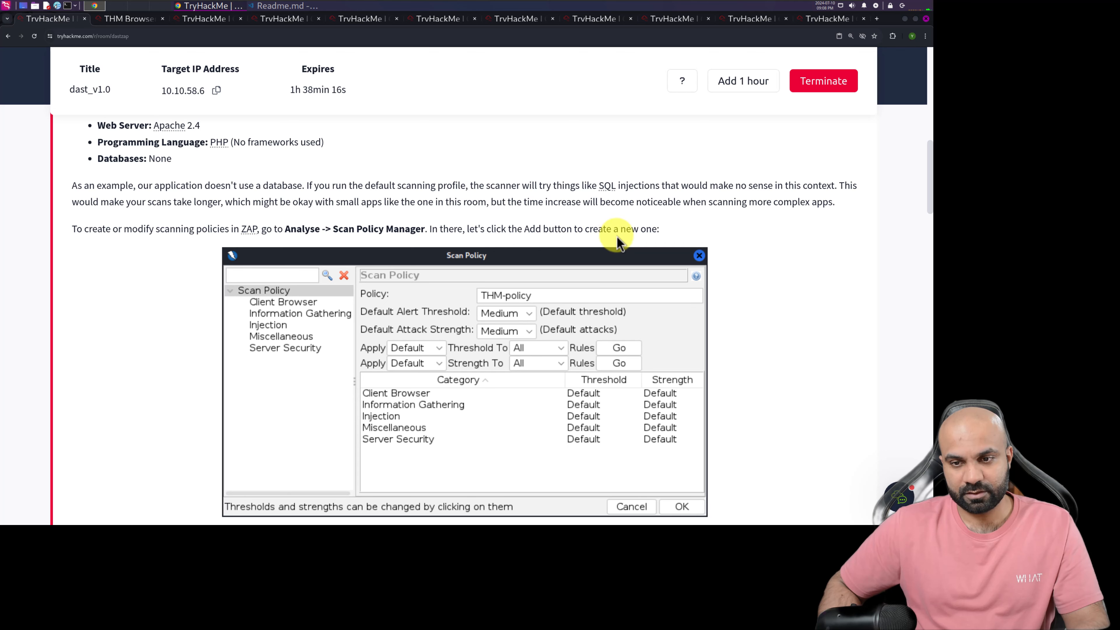
scroll(379, 260, "down", 5)
scroll(385, 265, "down", 3)
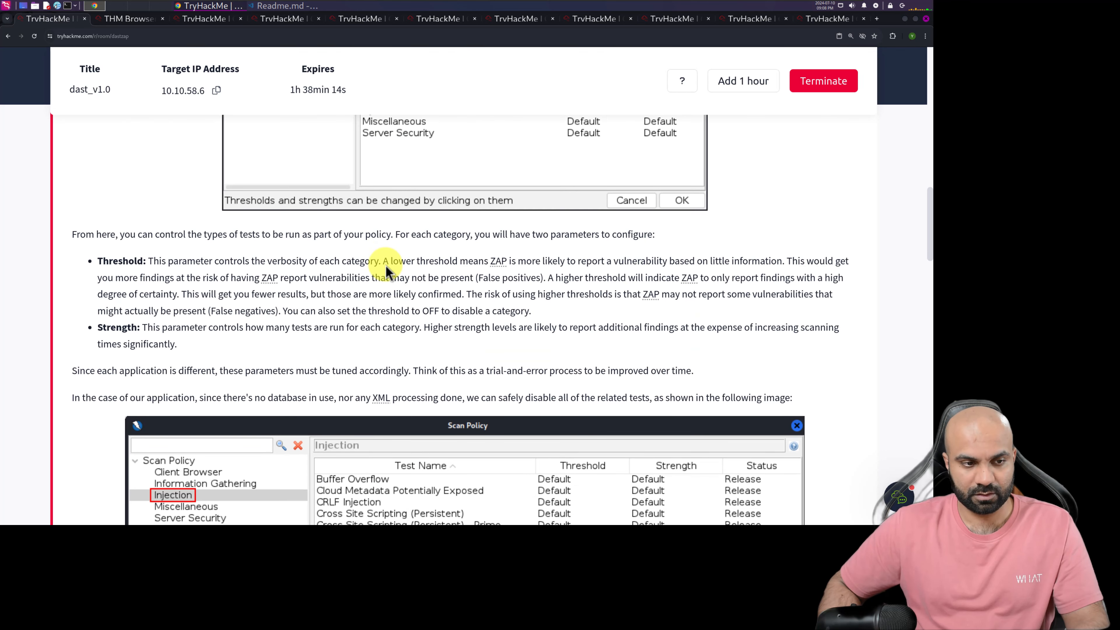
In ZAP, cancel editing the Default Policy and start a new scan policy
left_click(122, 20)
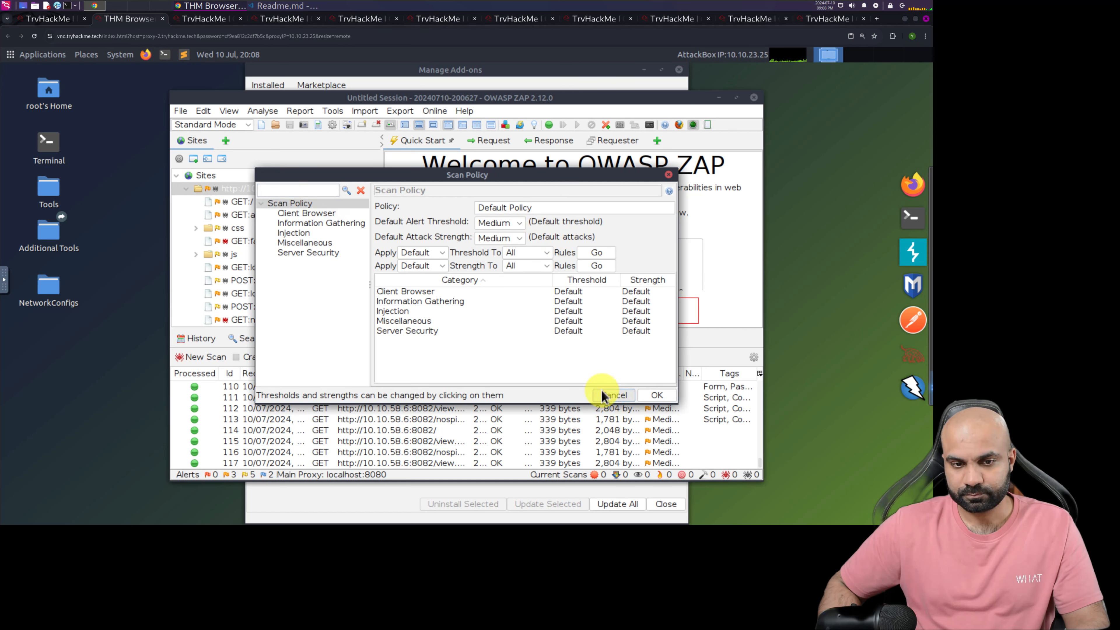
left_click(613, 395)
left_click(573, 203)
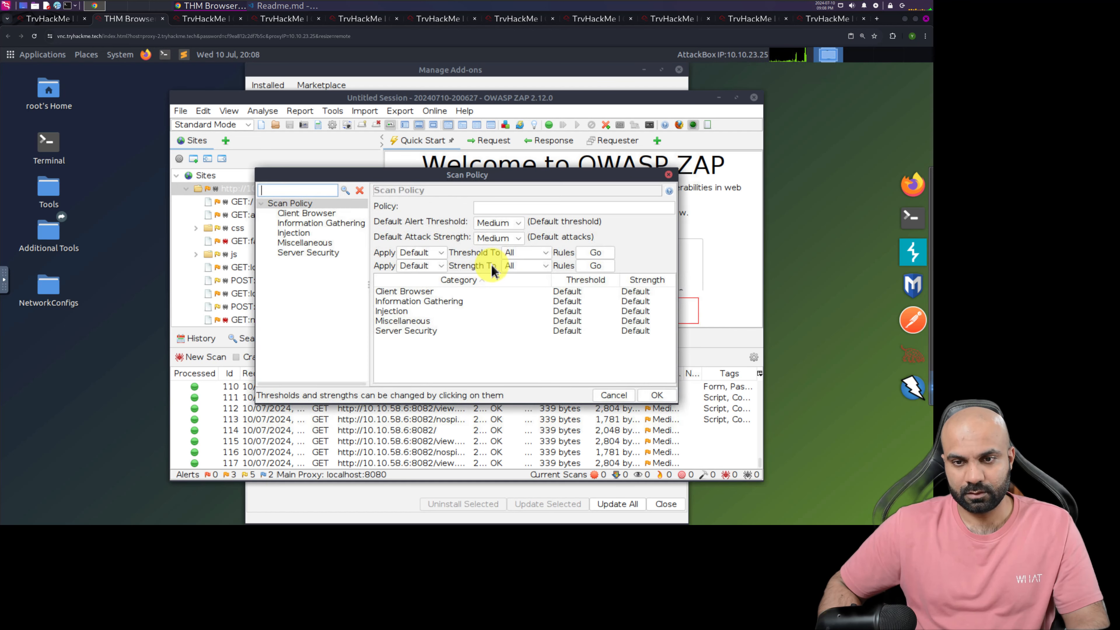
Check the room's example of which injection tests to disable, and open the Injection category of the new ZAP policy
left_click(44, 19)
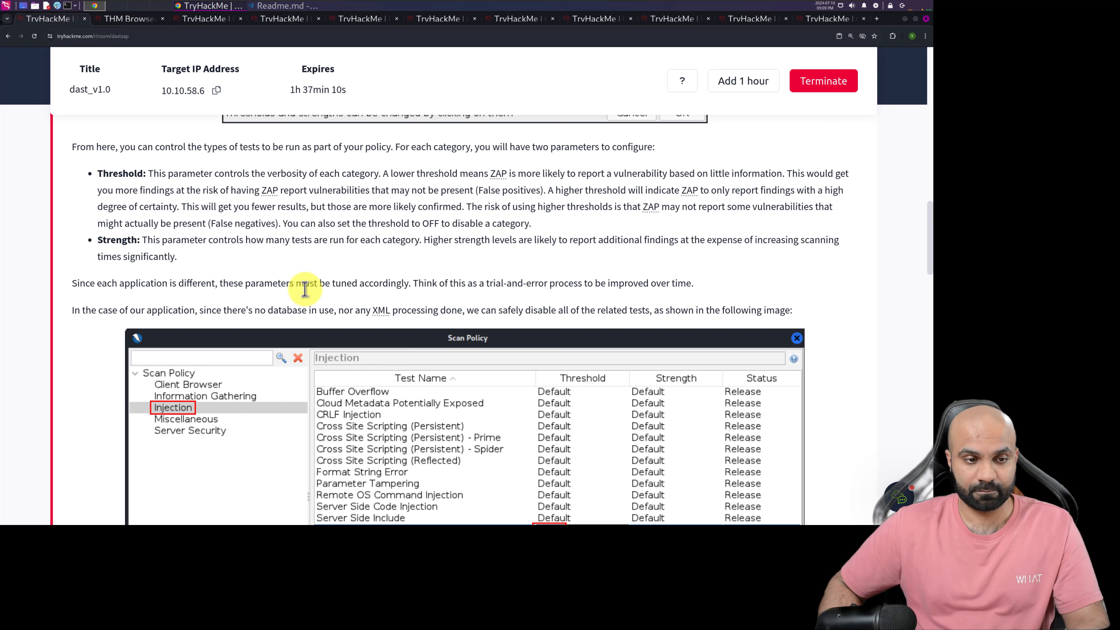
scroll(305, 289, "down", 3)
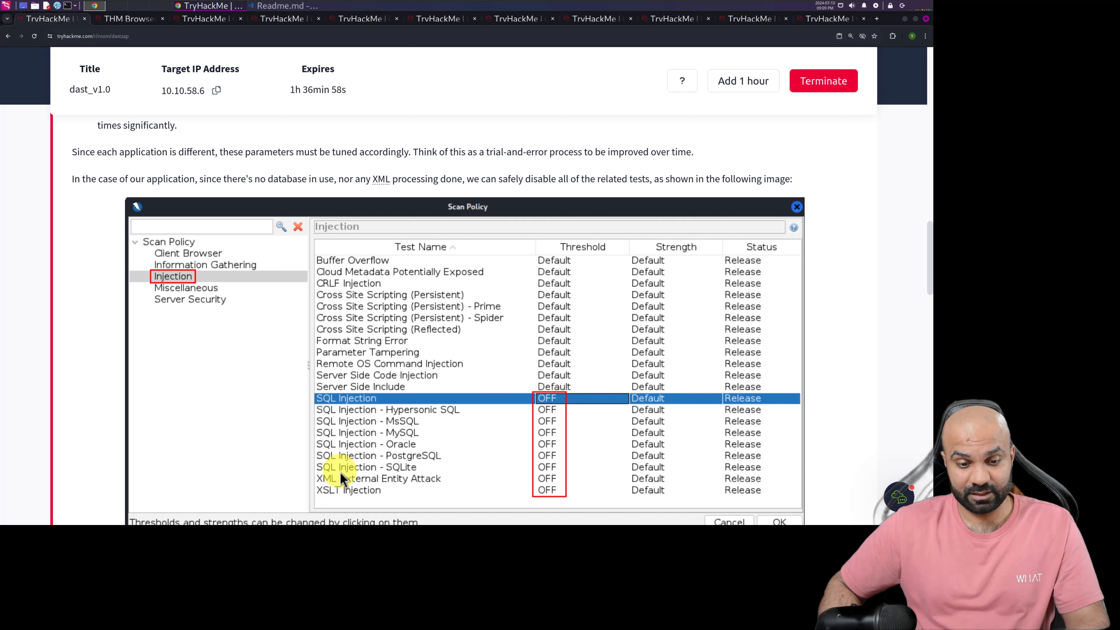
left_click(126, 21)
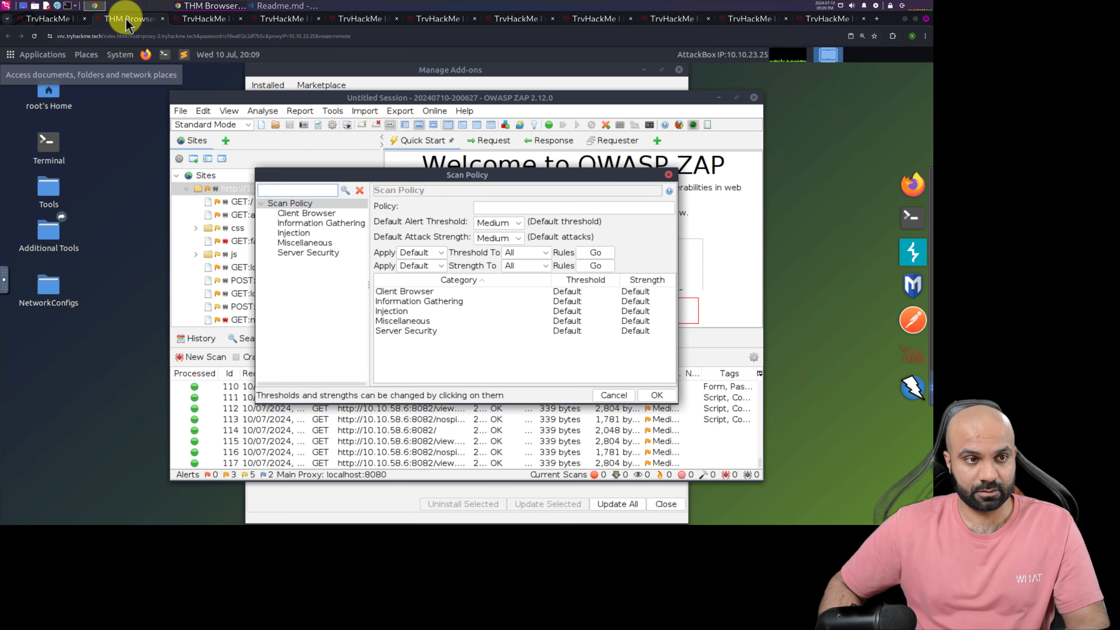
left_click(295, 233)
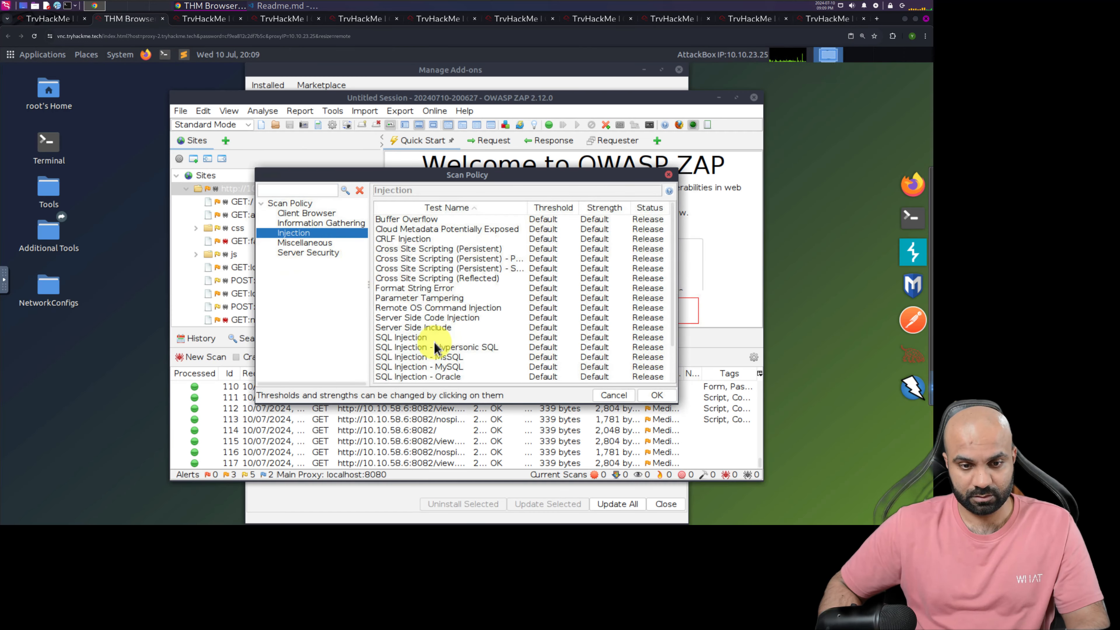
Set the threshold of the SQL Injection and SQL Injection - Hypersonic SQL tests to OFF
left_click(416, 337)
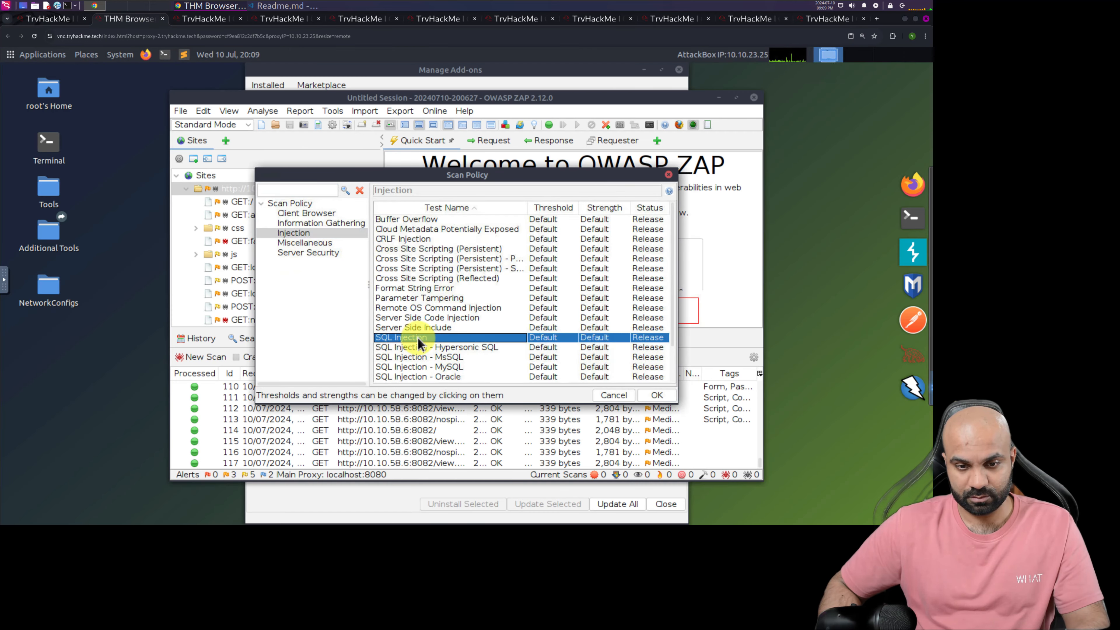
scroll(420, 339, "down", 2)
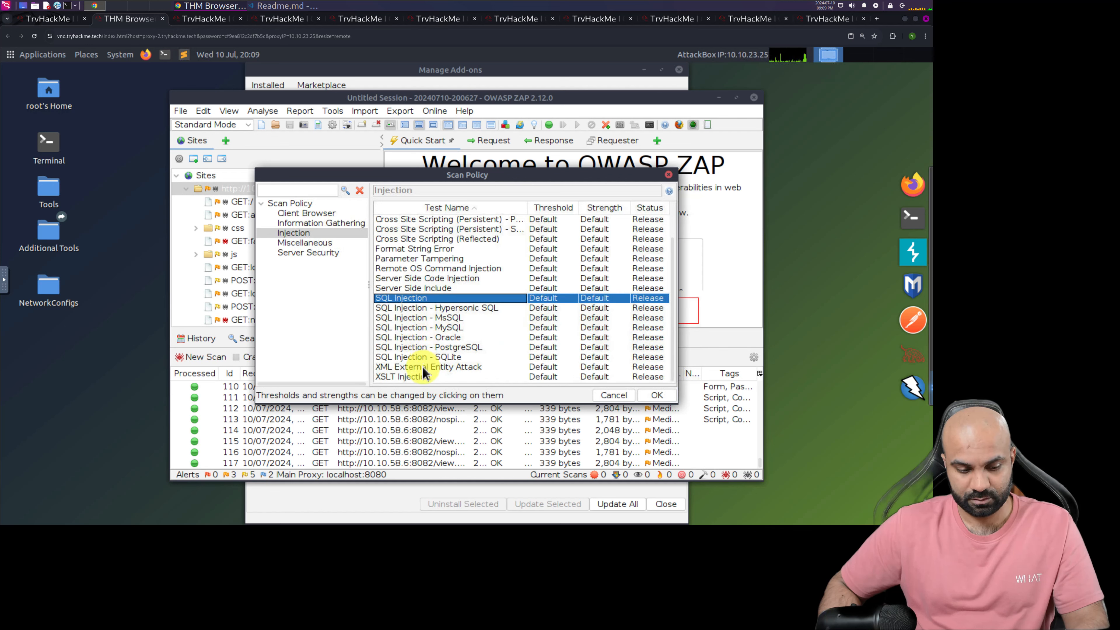
left_click(405, 377, "shift")
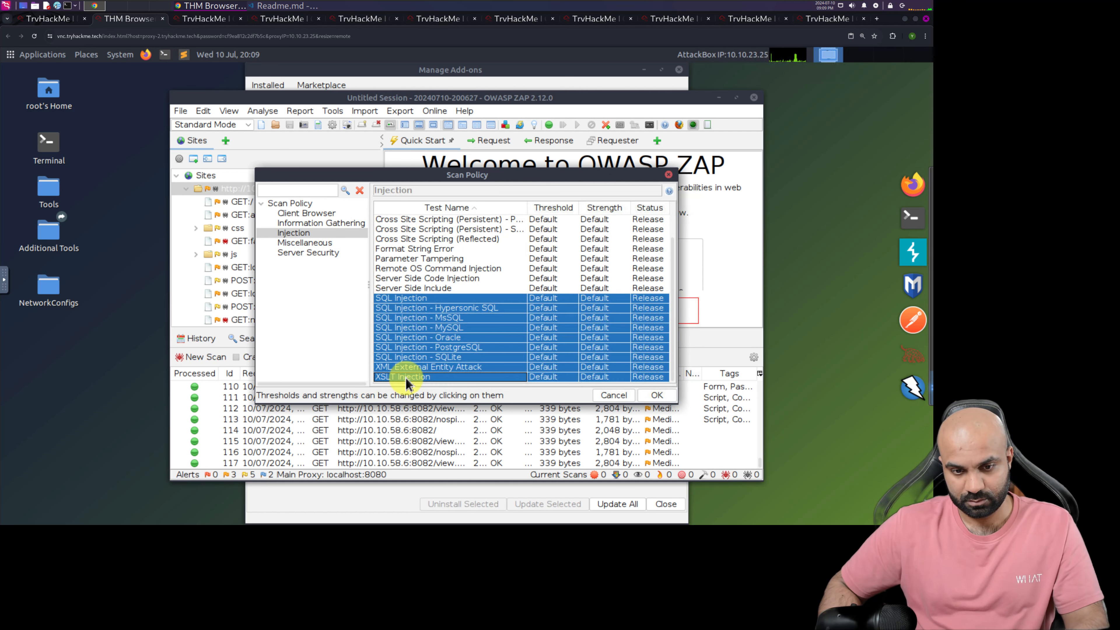
left_click(549, 298)
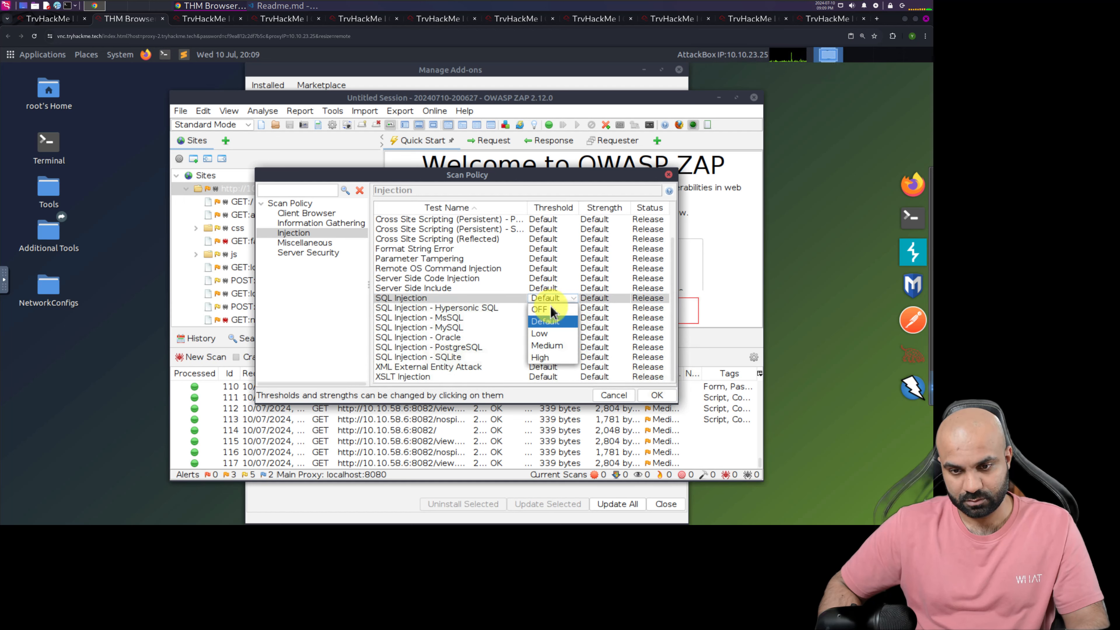
left_click(560, 309)
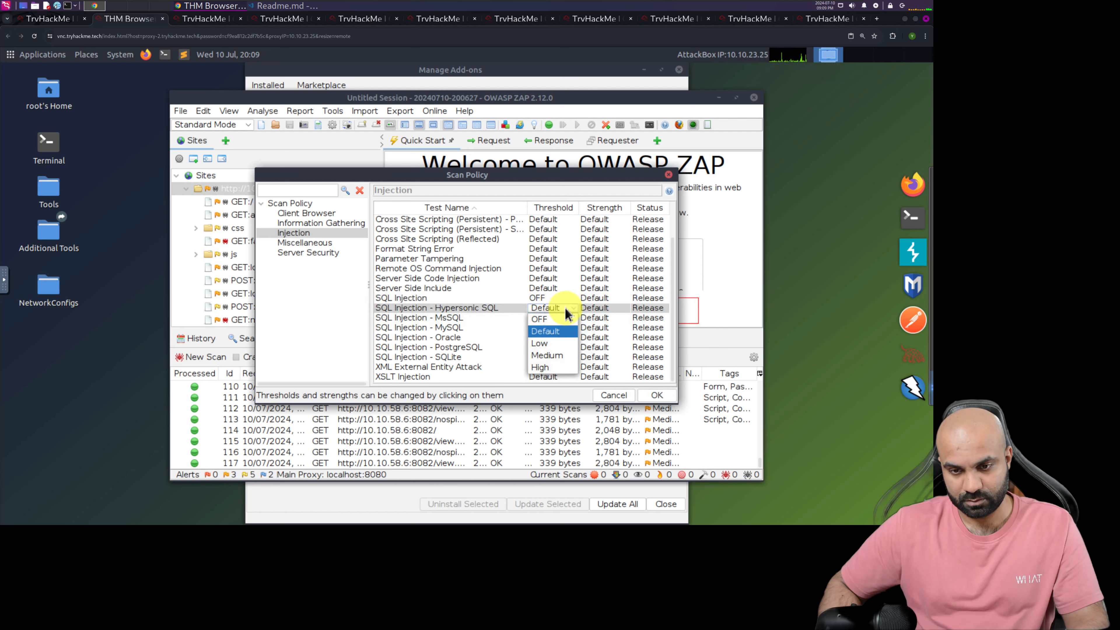
left_click(551, 321)
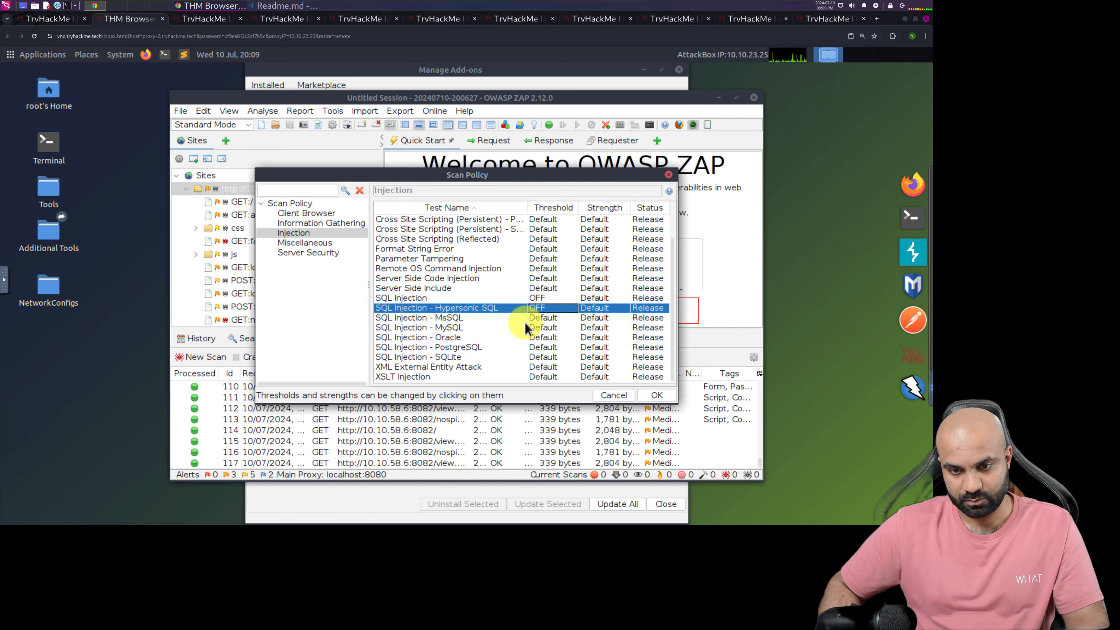
Turn the threshold OFF for the SQL Injection tests for MsSQL, MySQL and Oracle
left_click(495, 318)
left_click(499, 375, "shift")
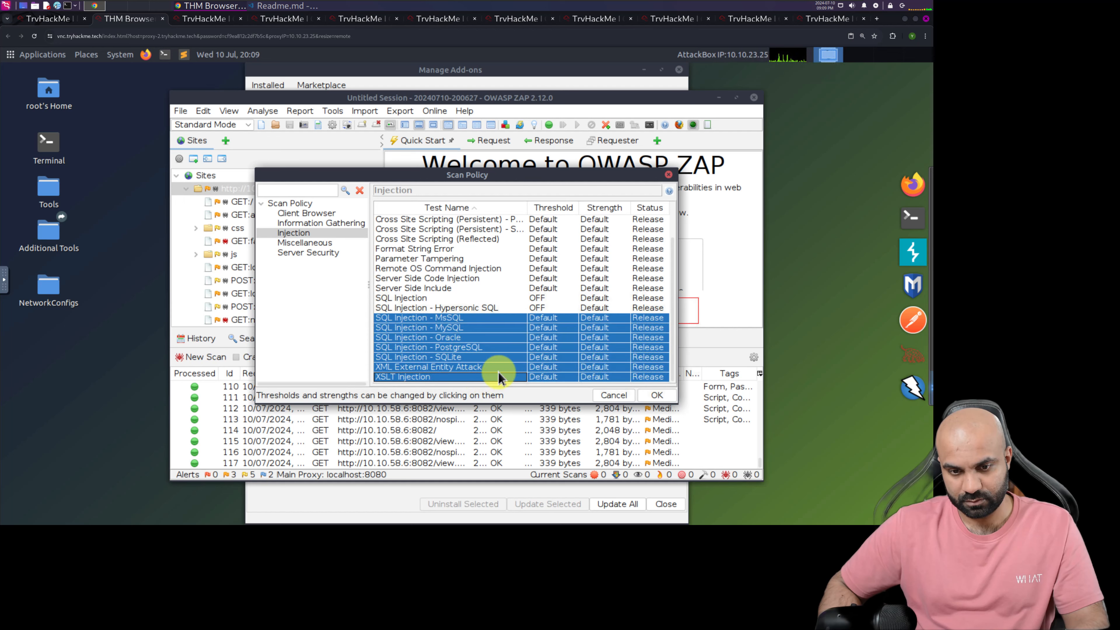
left_click(572, 318)
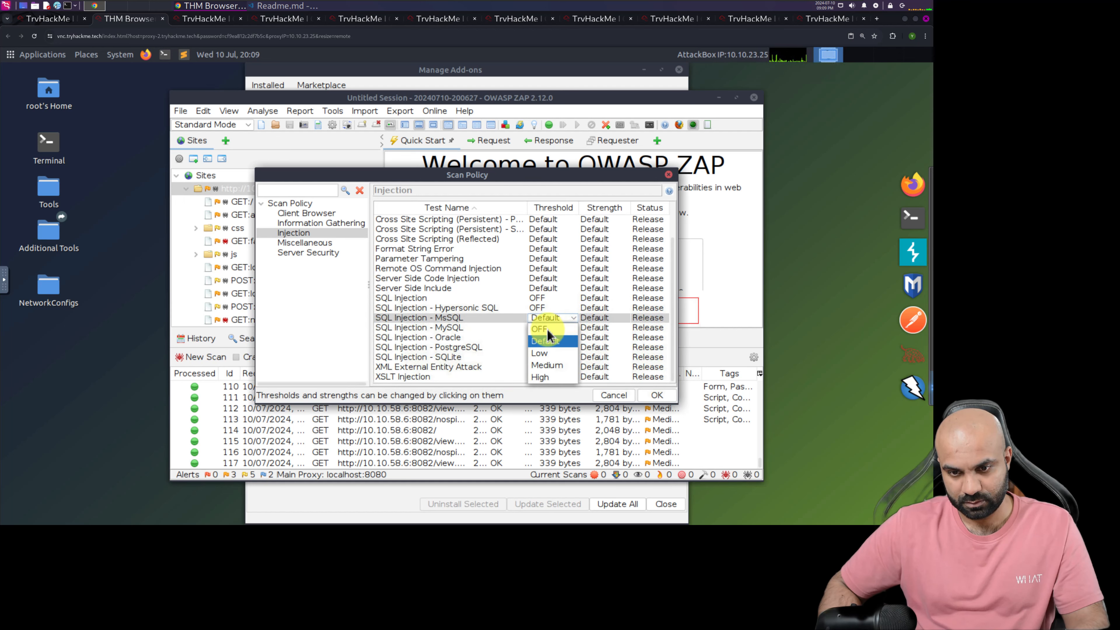
left_click(547, 328)
left_click(565, 329)
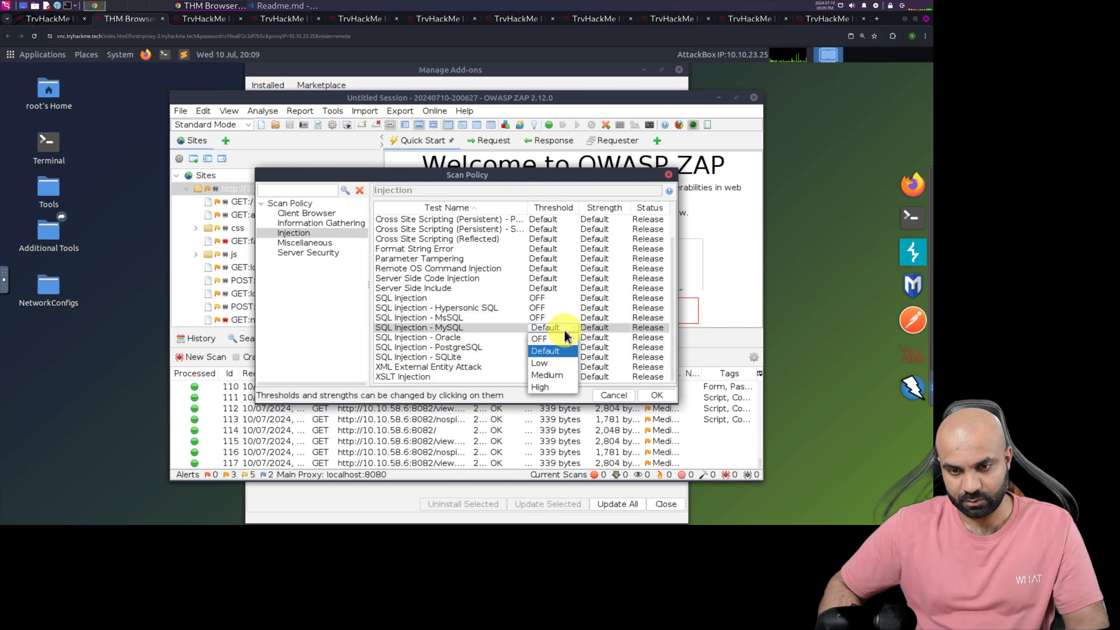
left_click(556, 340)
left_click(554, 338)
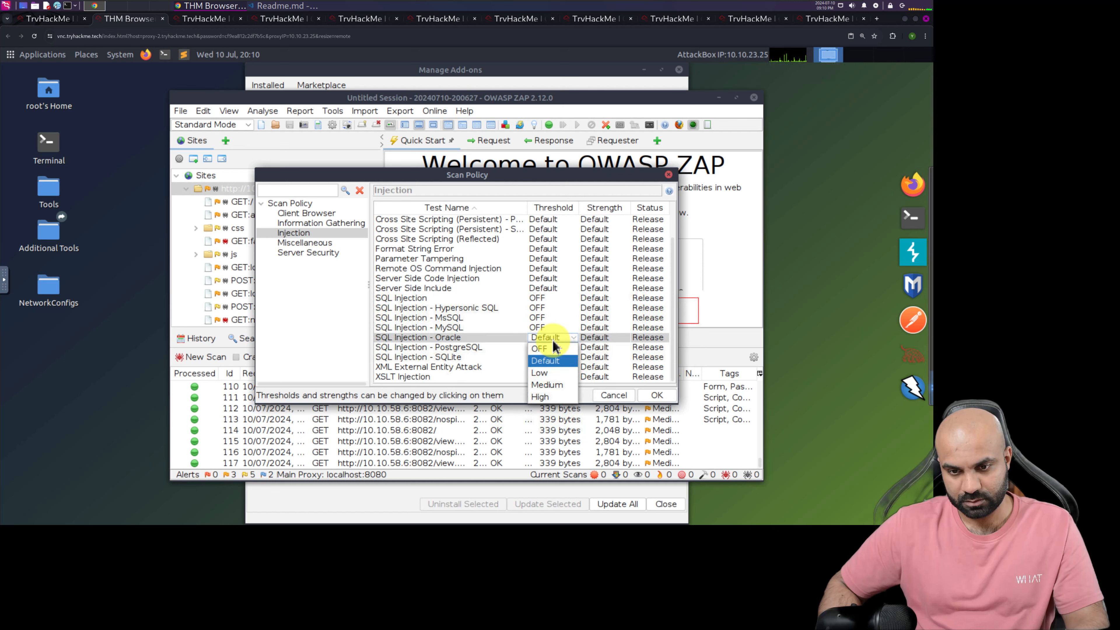
left_click(550, 351)
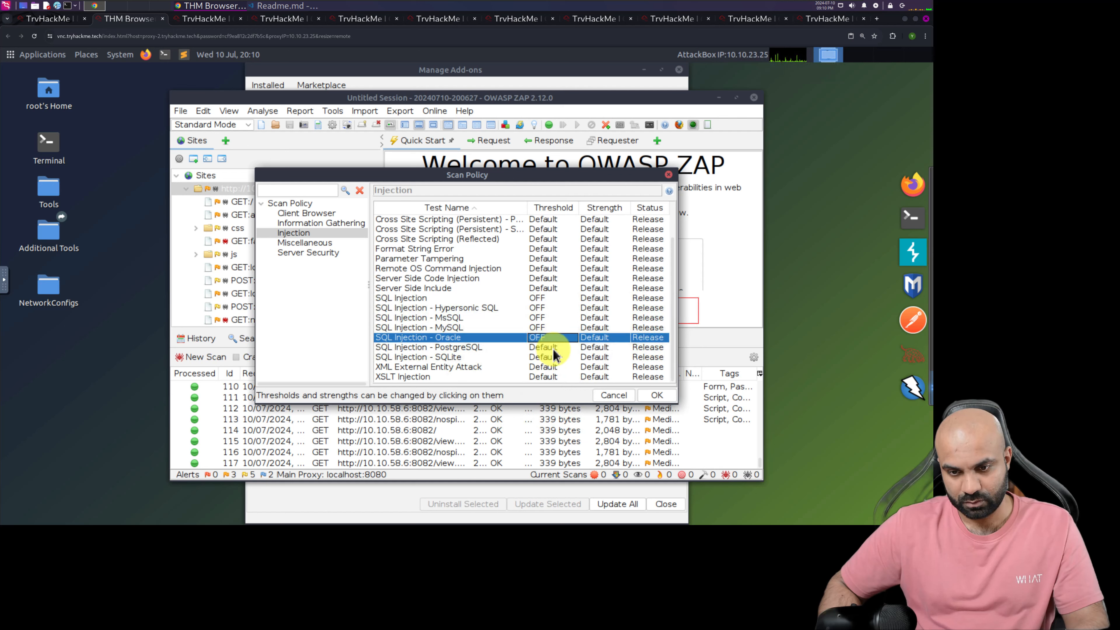
Set the PostgreSQL and SQLite SQL Injection test thresholds to OFF
left_click(554, 348)
left_click(551, 359)
left_click(555, 358)
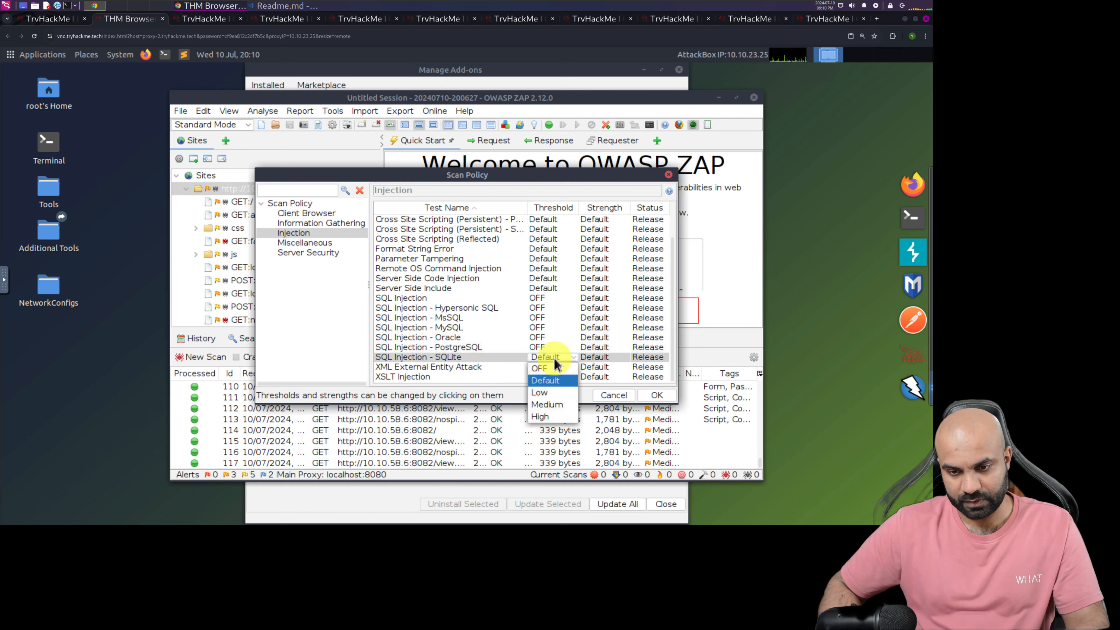
left_click(543, 368)
Disable the XML External Entity Attack and XSLT Injection tests by setting their thresholds to OFF
left_click(545, 368)
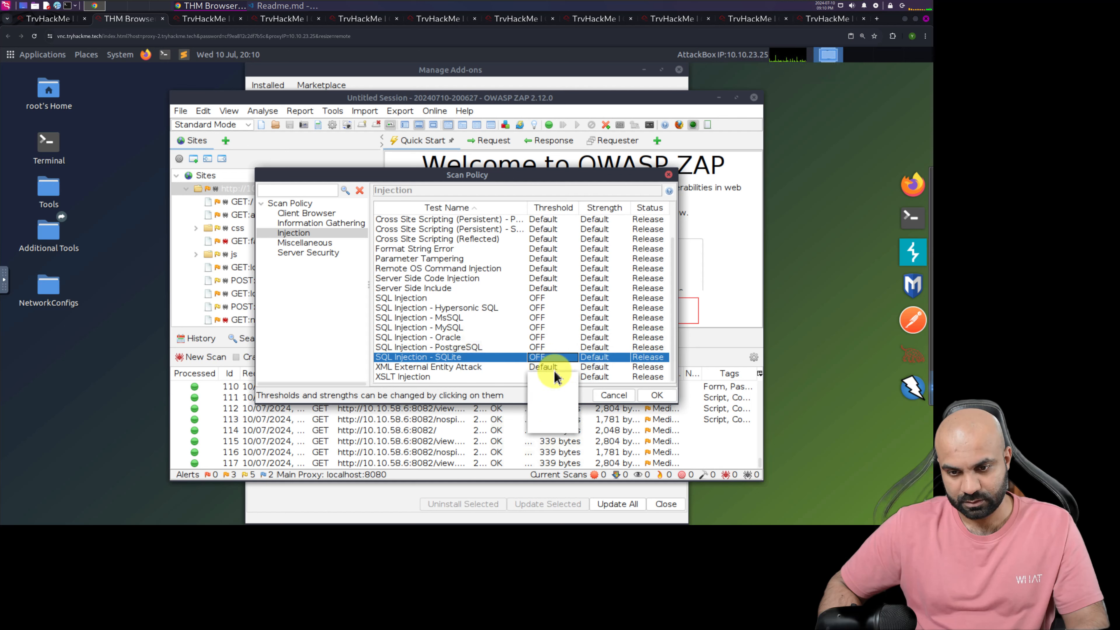
left_click(544, 380)
left_click(548, 377)
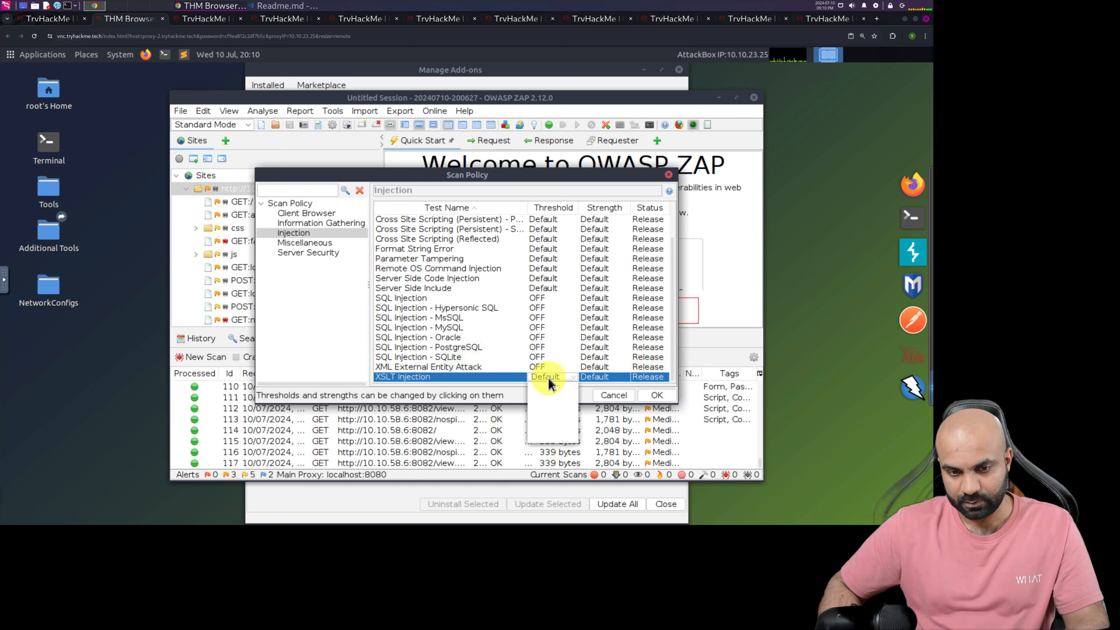
left_click(548, 377)
left_click(545, 388)
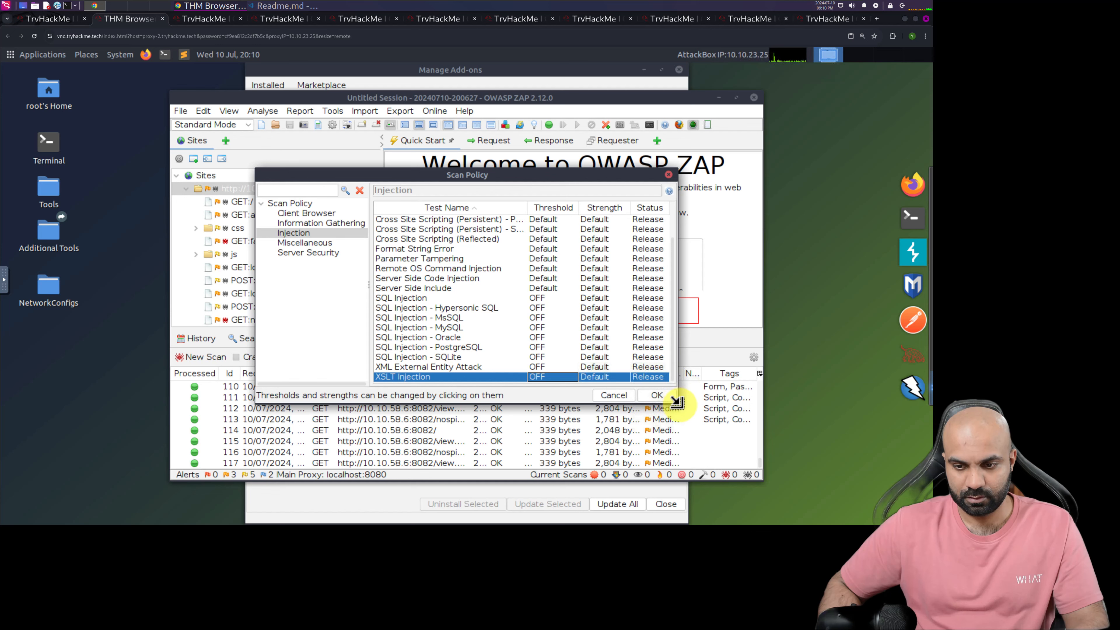
Enlarge the Scan Policy window to fit all injection tests, and compare the thresholds with the TryHackMe room's example
left_click_drag(676, 401, 744, 468)
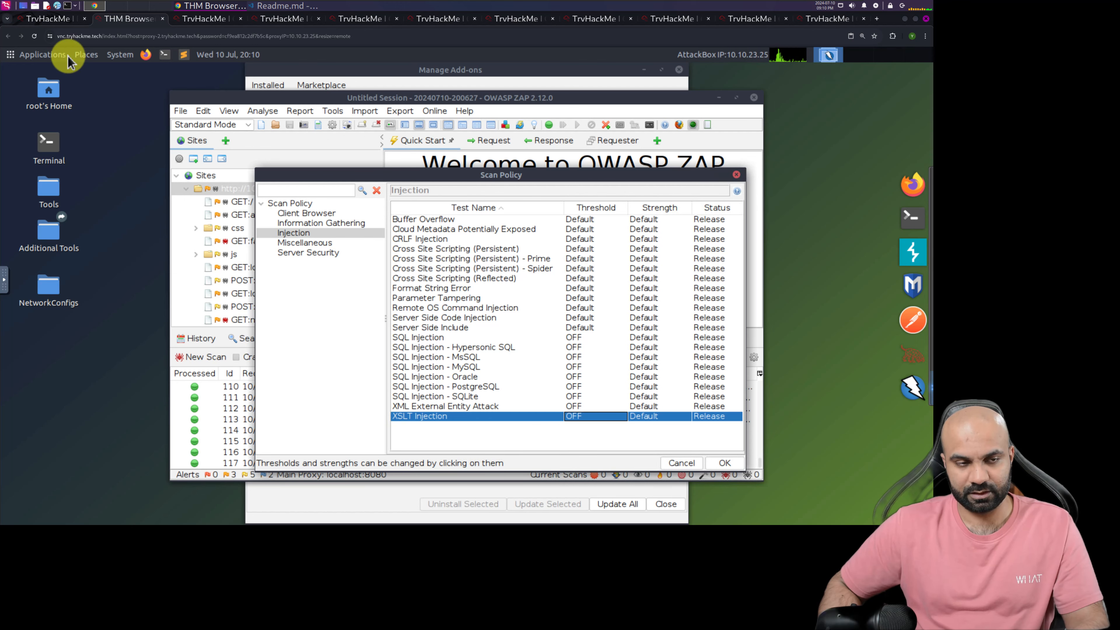
left_click(51, 20)
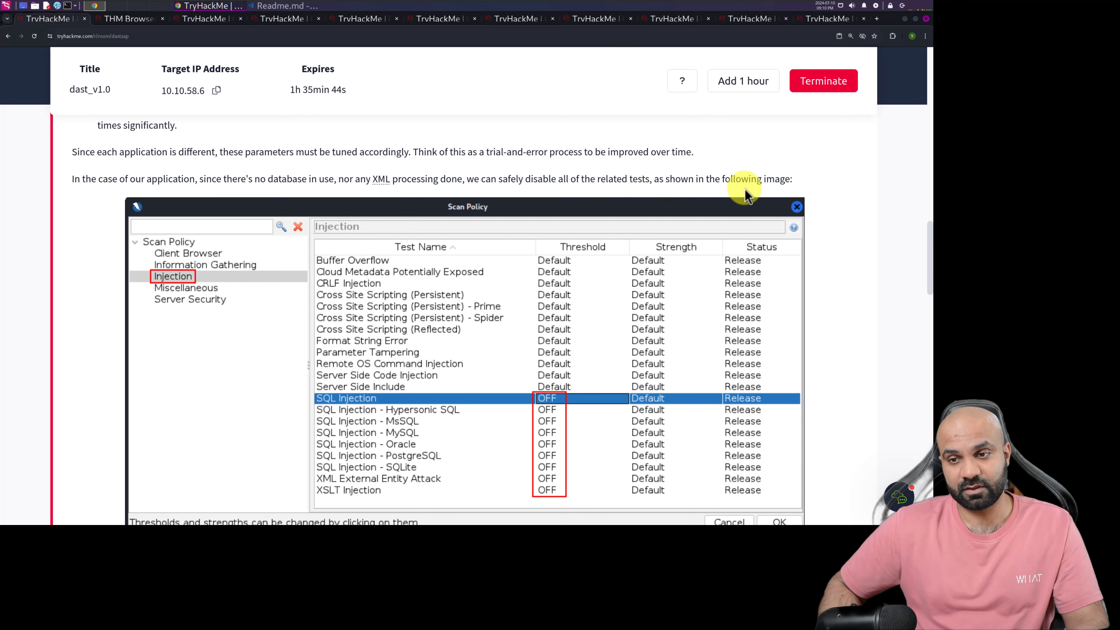
Following the room's instructions, set the threshold of the Client Browser test Cross Site Scripting (DOM Based) to OFF in the scan policy
scroll(555, 302, "down", 5)
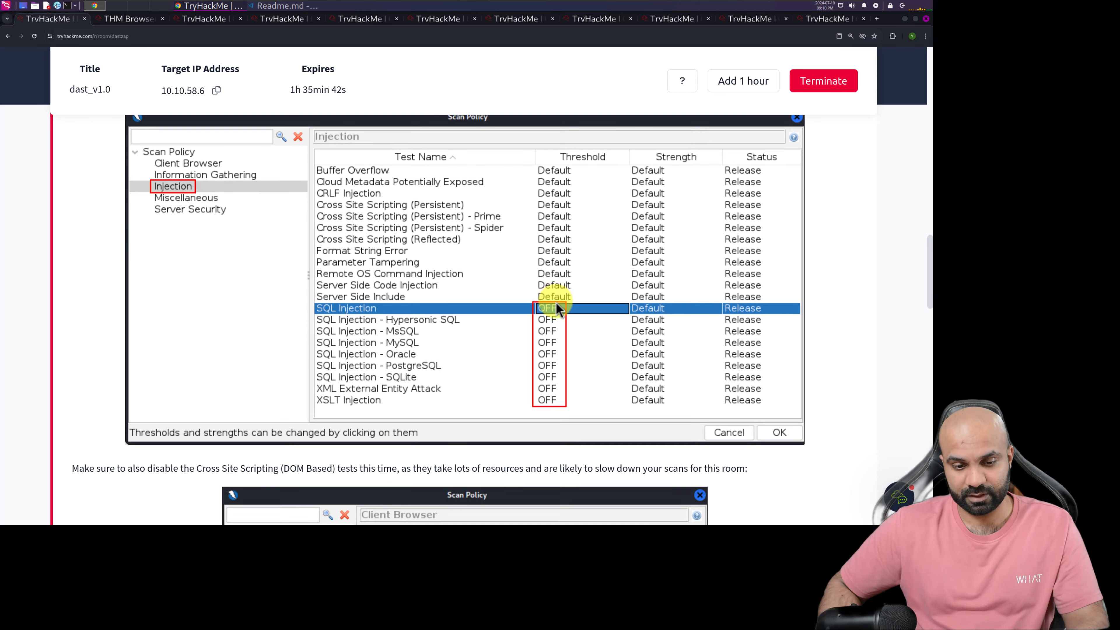
scroll(555, 302, "down", 3)
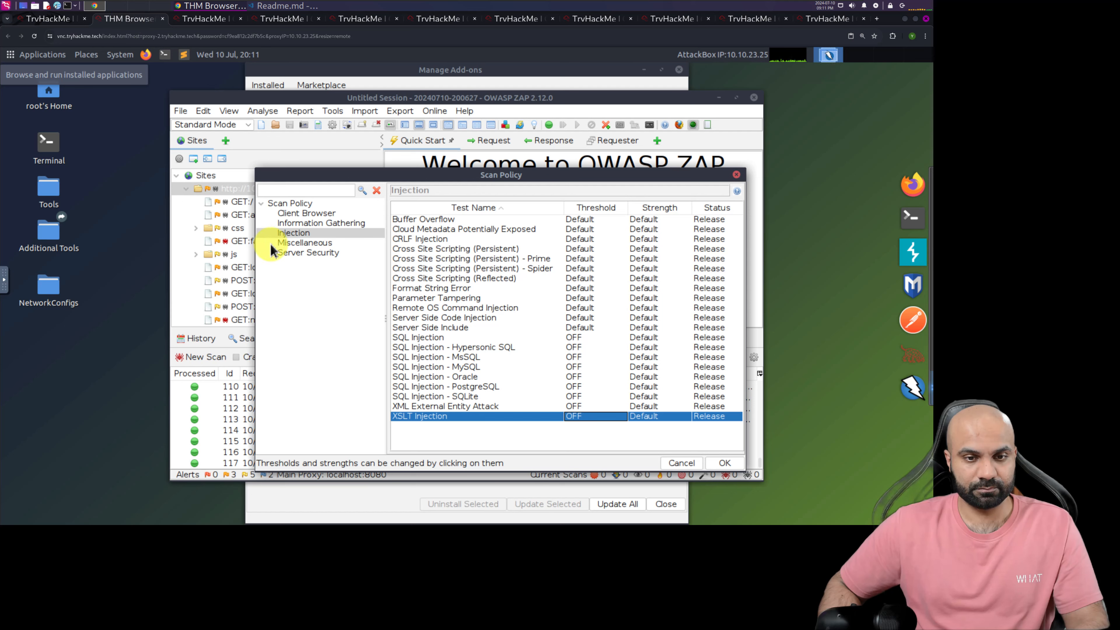
left_click(304, 213)
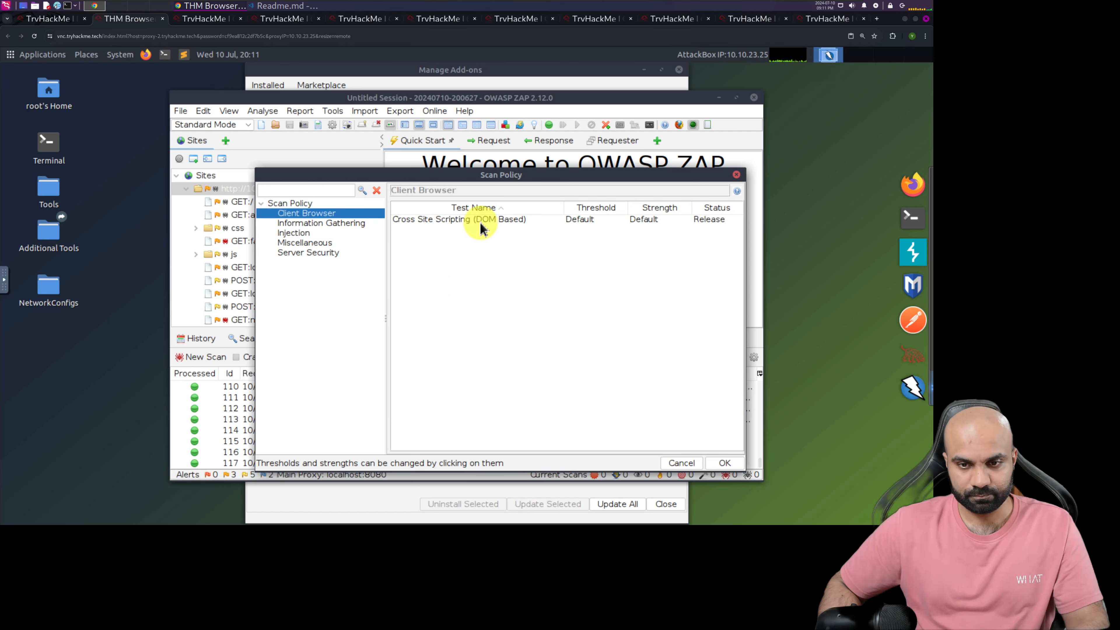
left_click(586, 221)
left_click(600, 221)
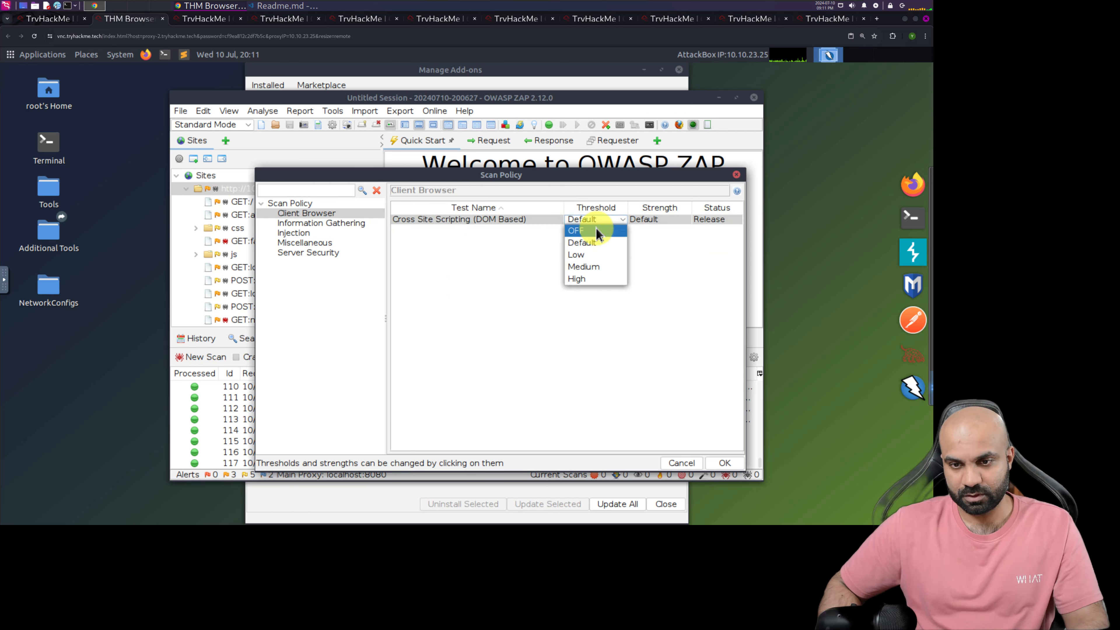
left_click(591, 231)
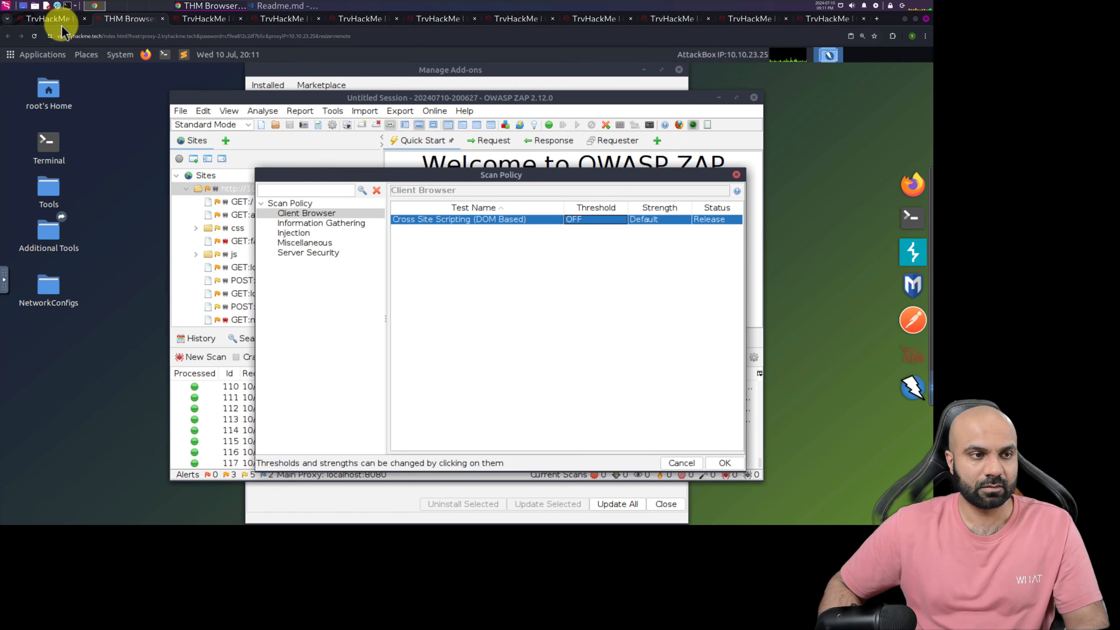
Check the room's scan instructions, name the scan policy Custom, save it and close the Scan Policy Manager
left_click(48, 19)
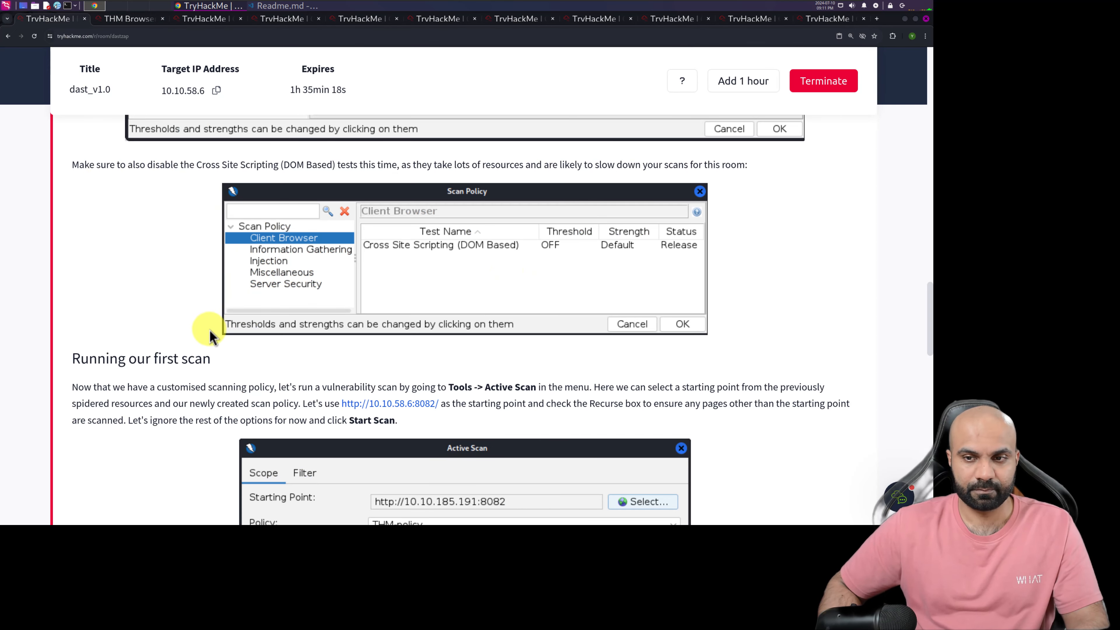
scroll(212, 330, "down", 1)
scroll(176, 326, "down", 3)
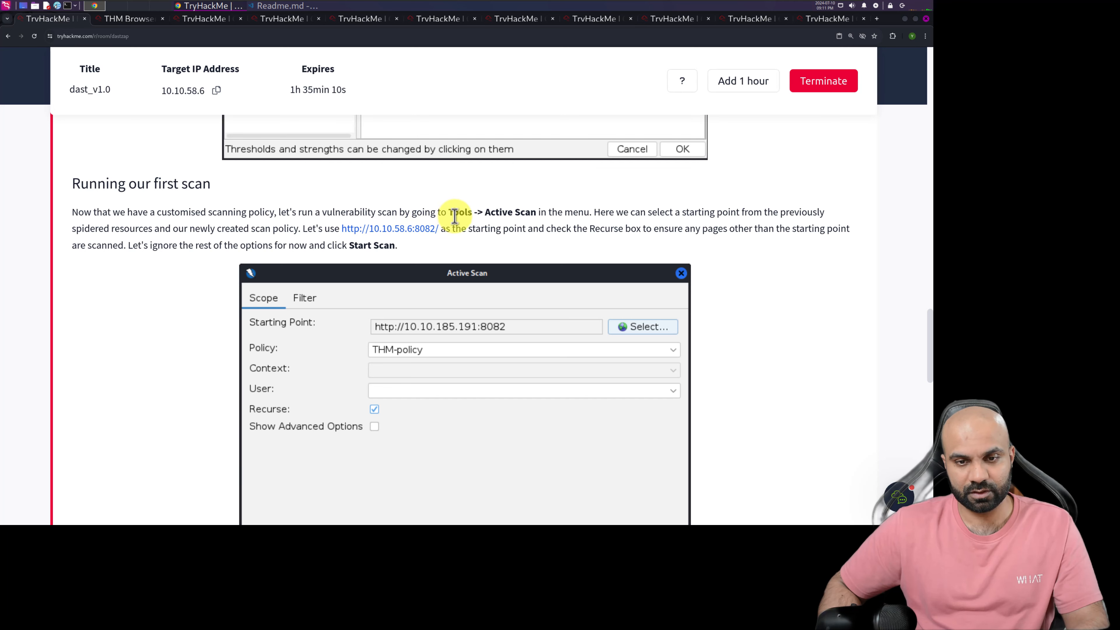
left_click(115, 18)
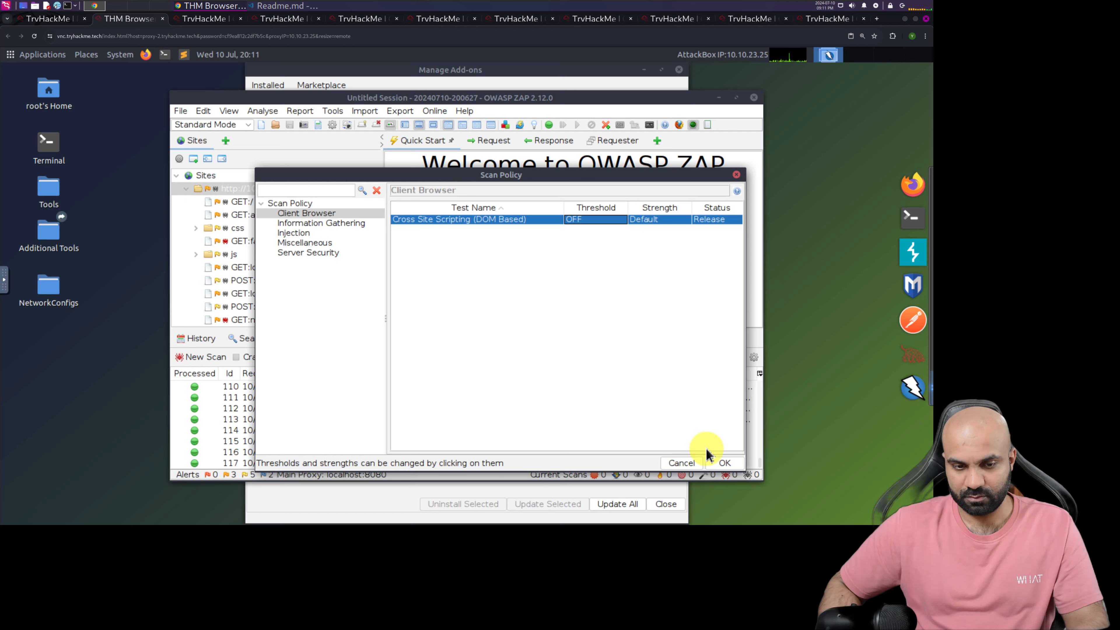
left_click(724, 463)
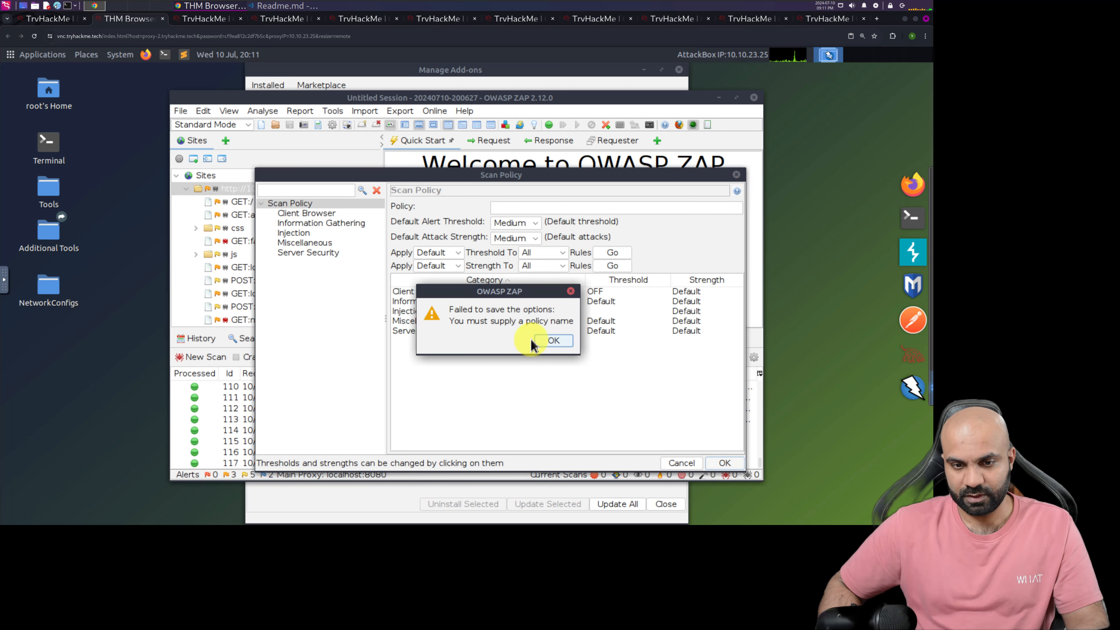
left_click(551, 341)
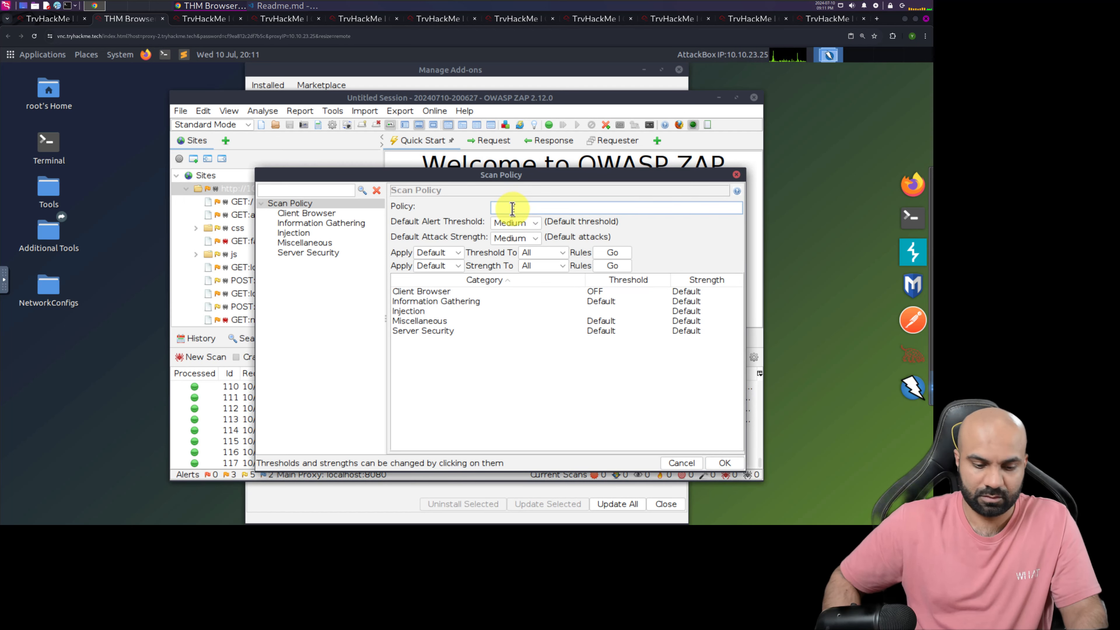
type("Custom")
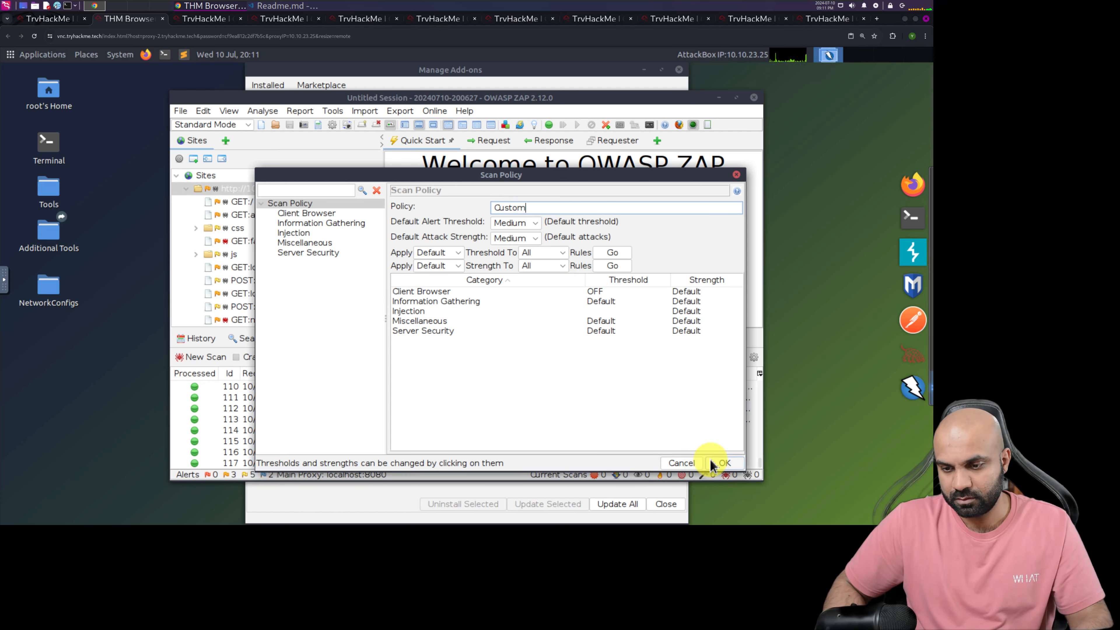
left_click(723, 462)
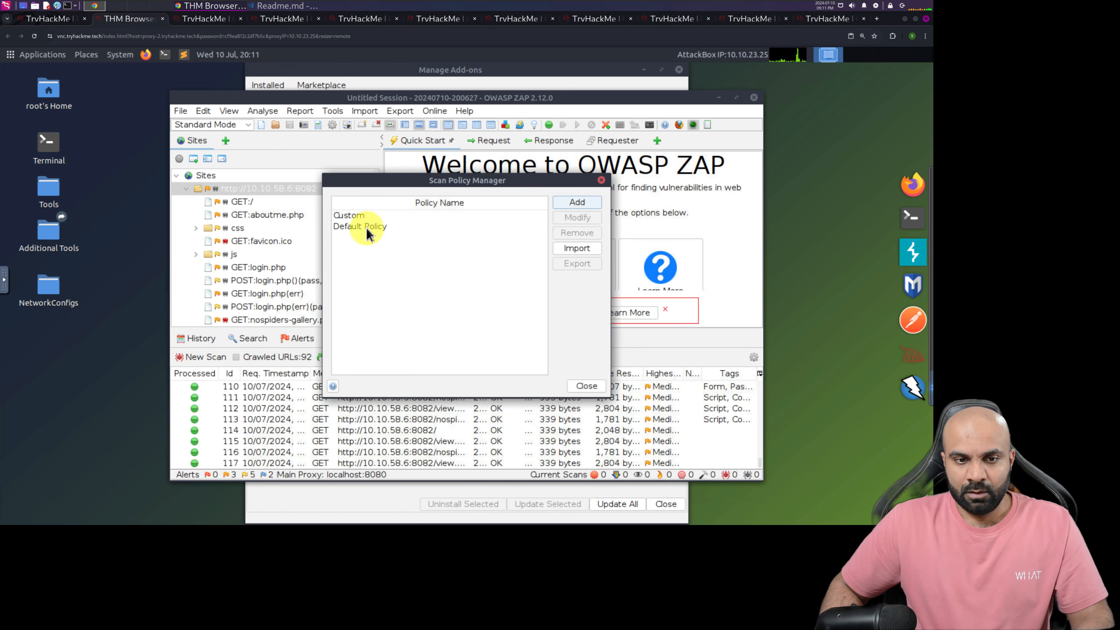
left_click(351, 215)
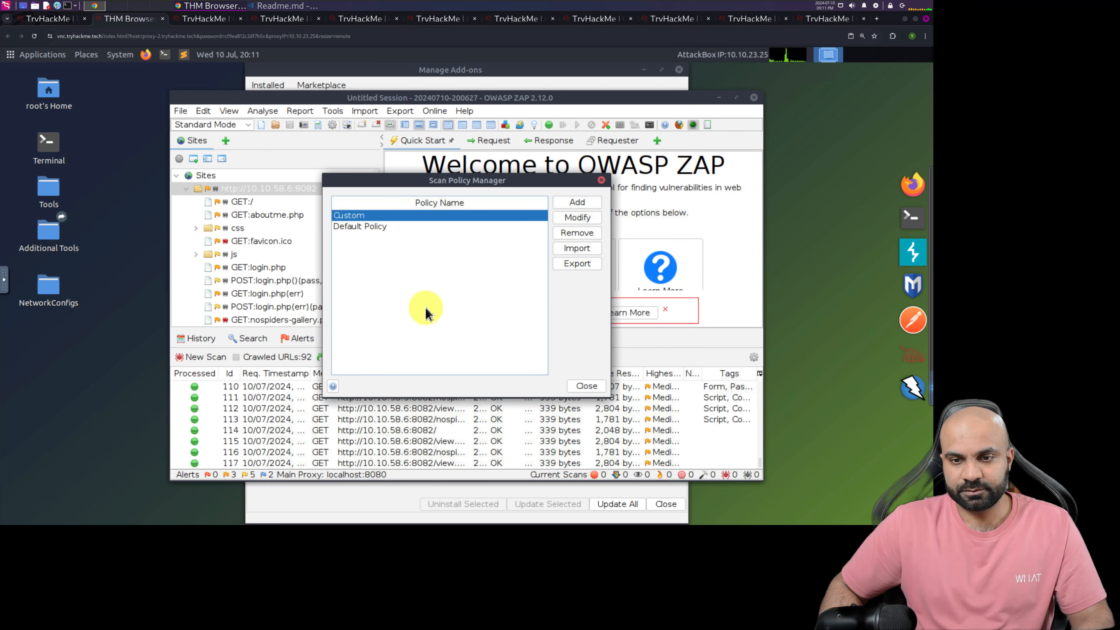
left_click(578, 386)
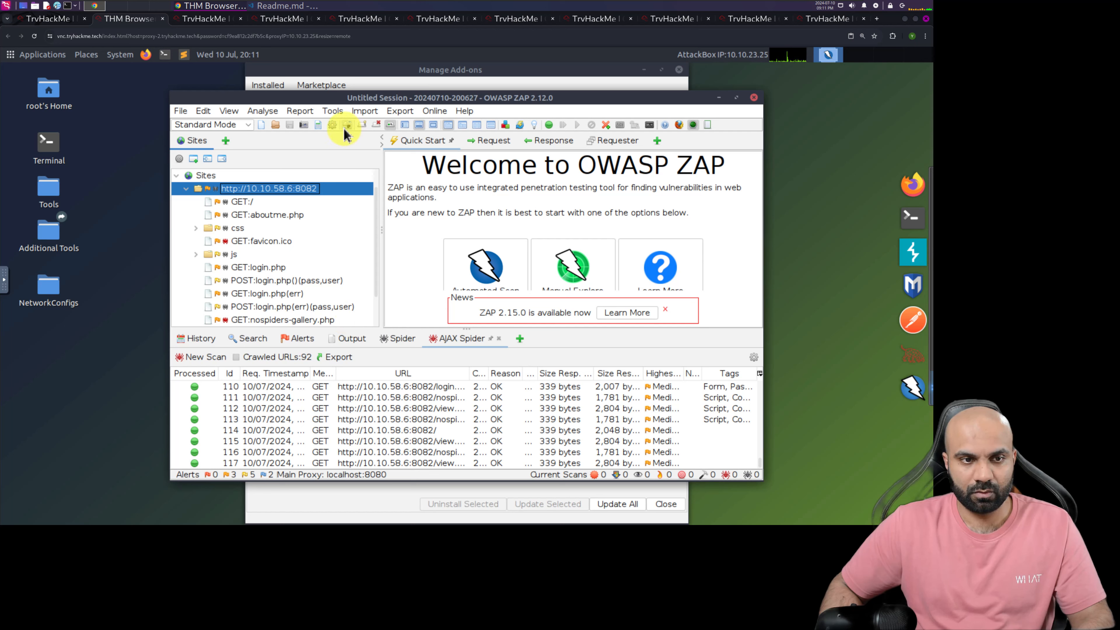
Open the Active Scan setup and choose Custom as its policy
left_click(331, 111)
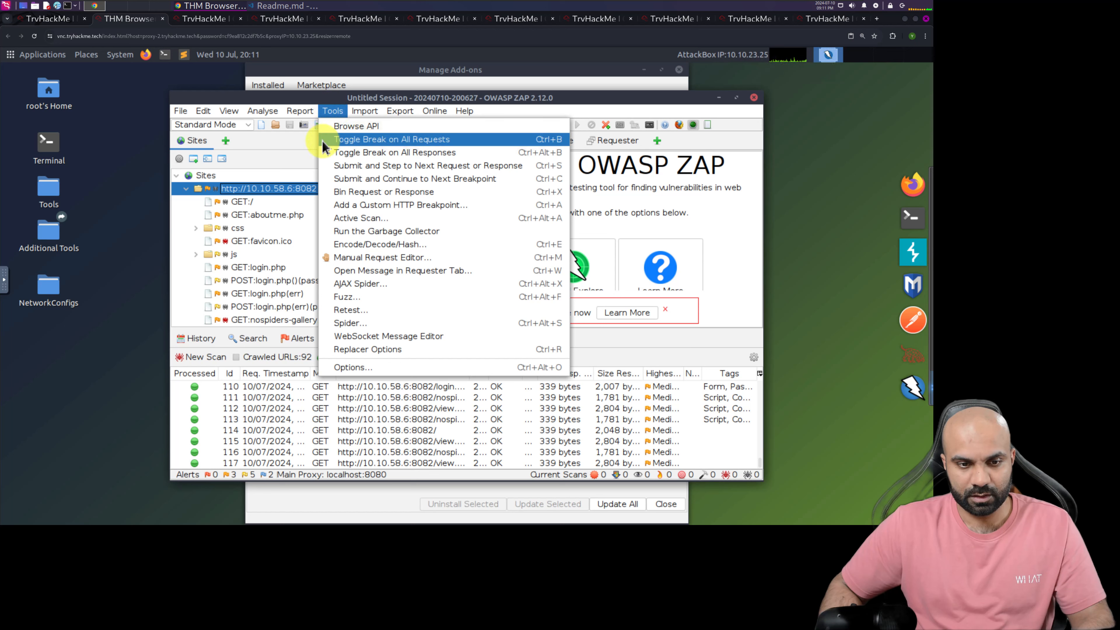
left_click(344, 220)
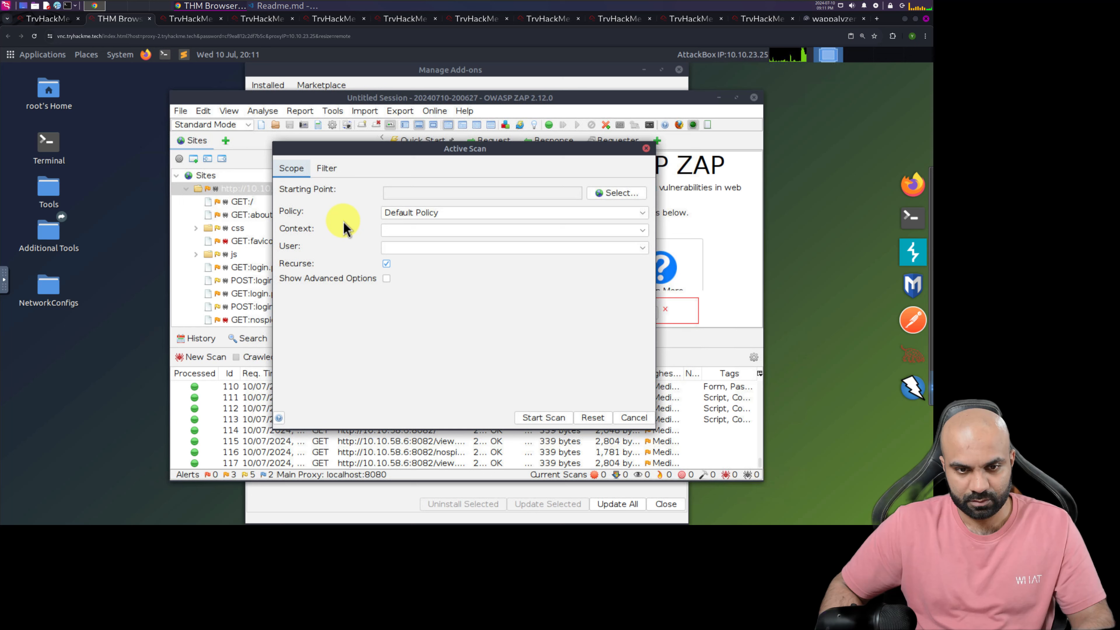
left_click(640, 213)
left_click(474, 226)
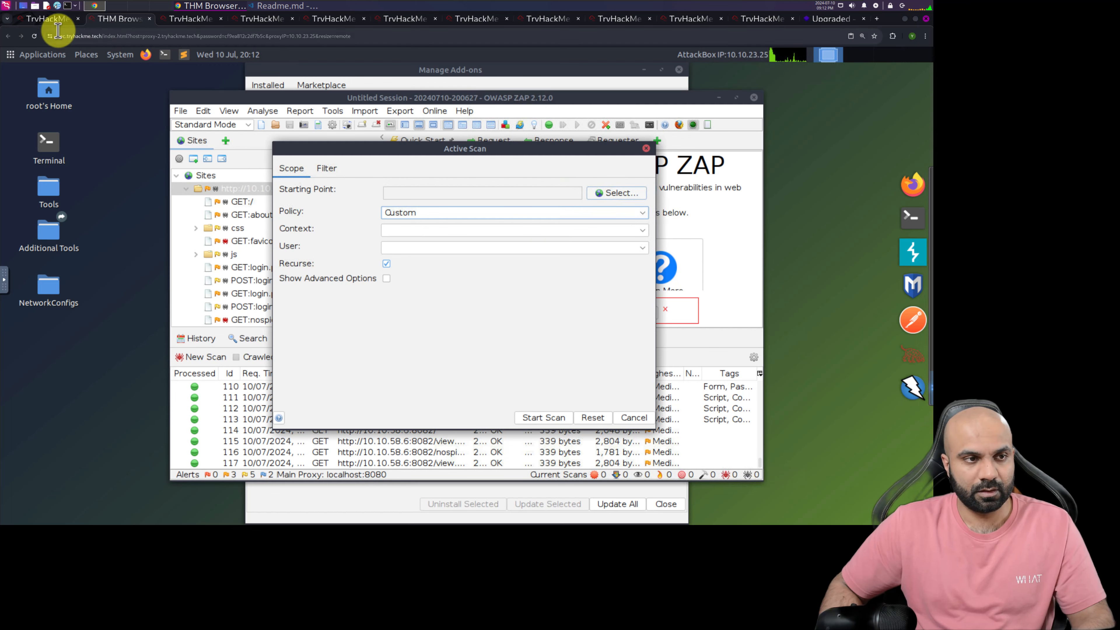
left_click(46, 19)
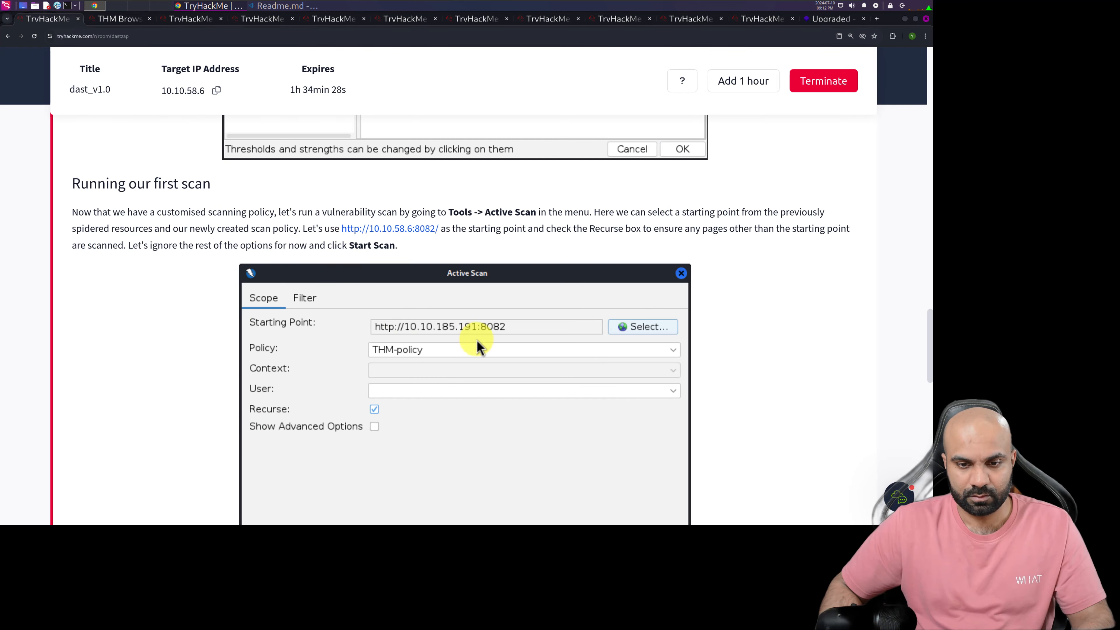
left_click(124, 19)
left_click(622, 195)
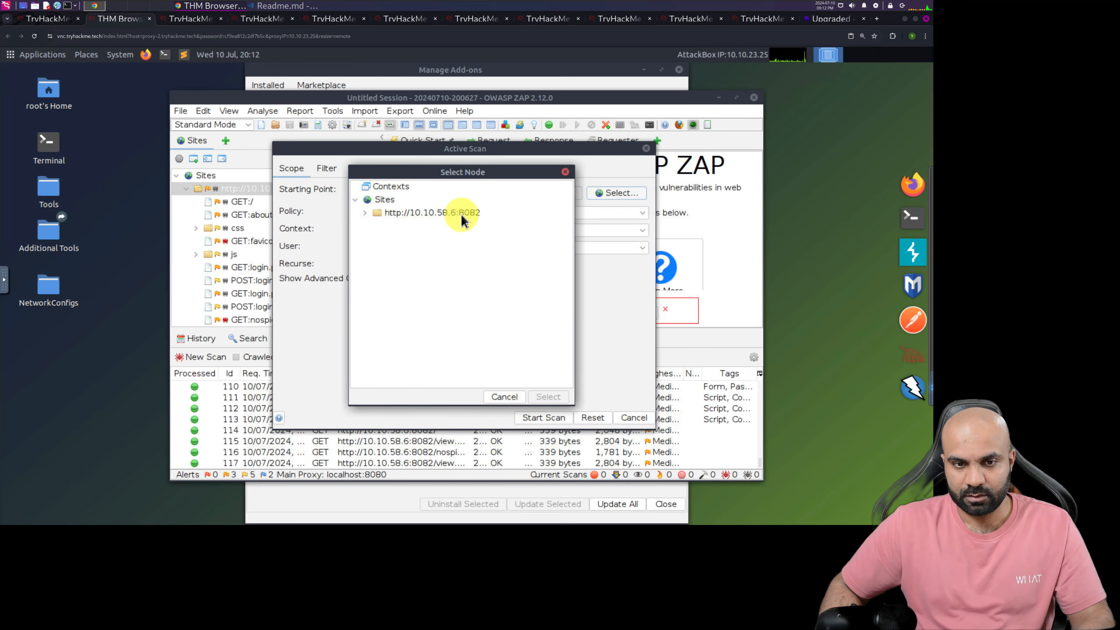
double_click(446, 211)
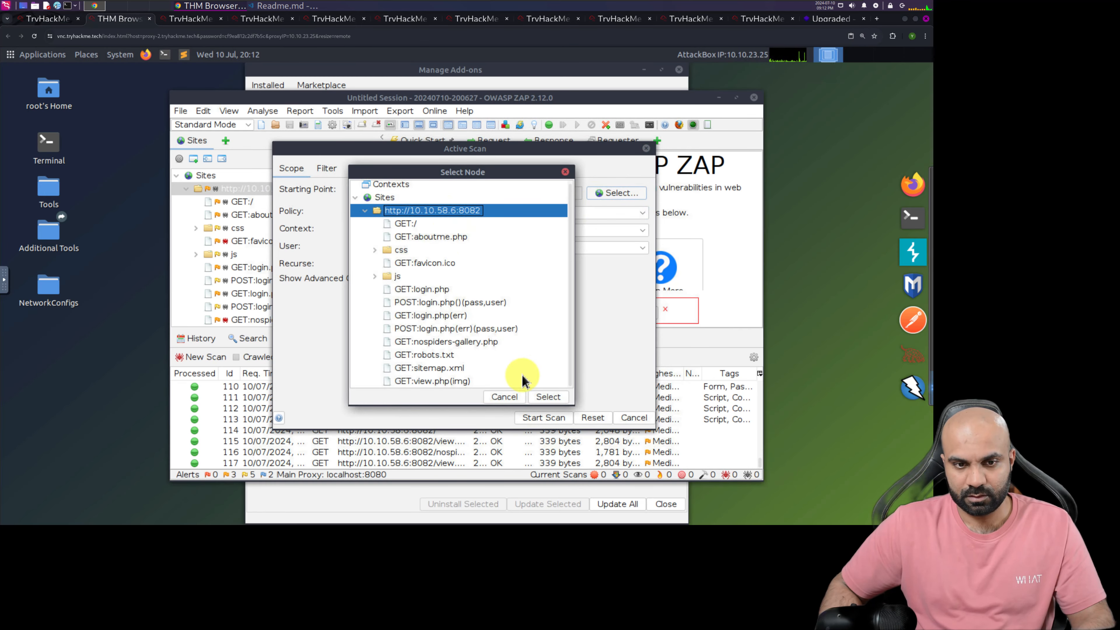
left_click(547, 397)
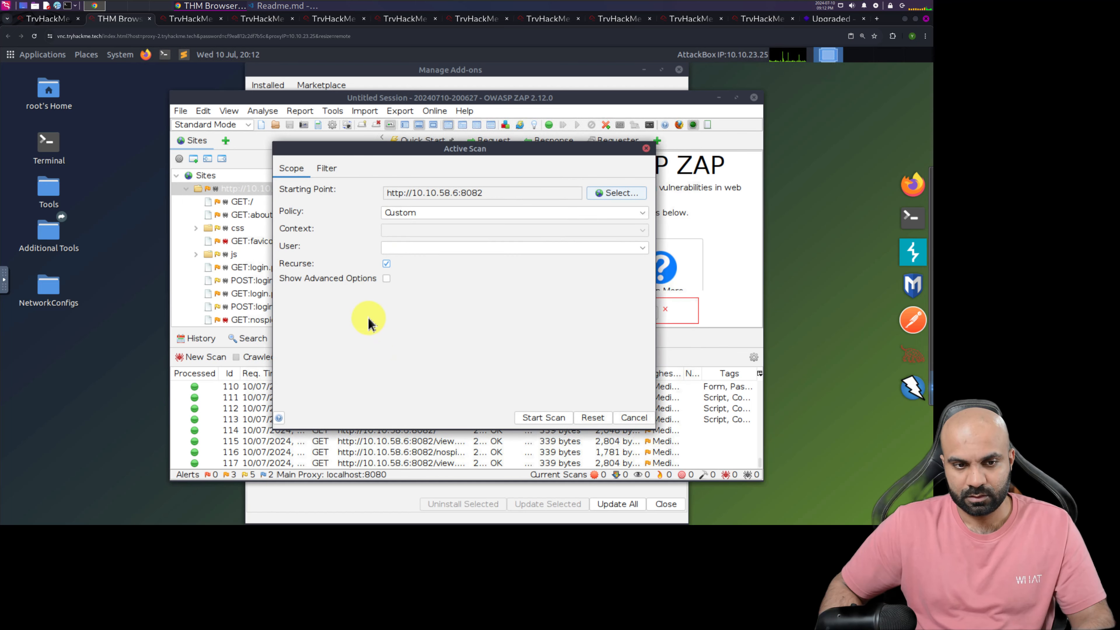
Compare the scan settings with the room's instructions, start the active scan and maximize the ZAP window
left_click(40, 19)
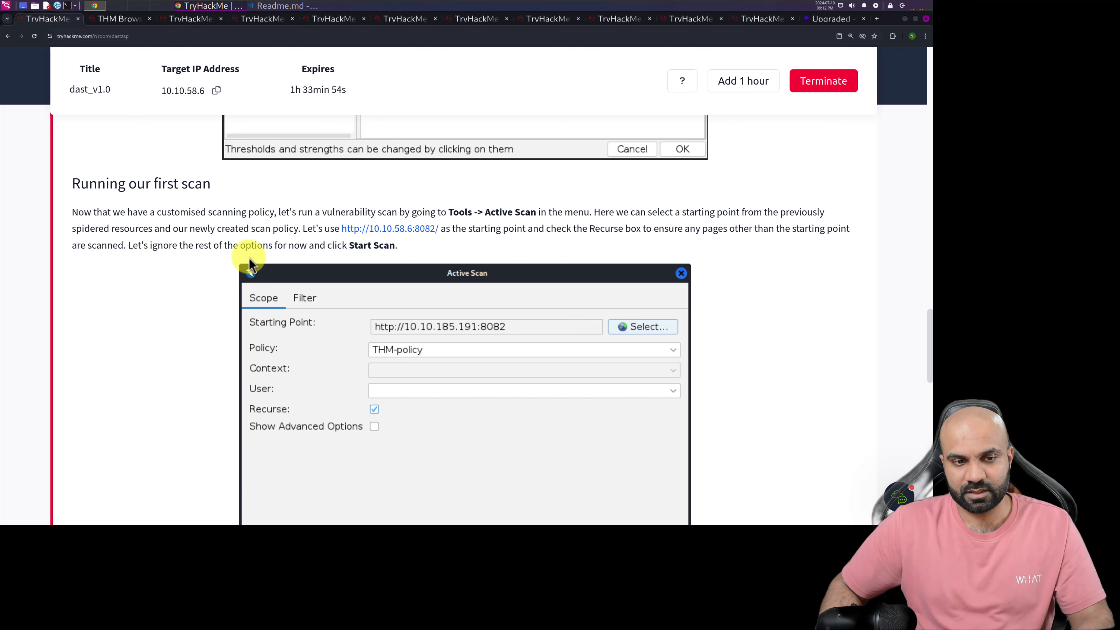
scroll(334, 254, "down", 10)
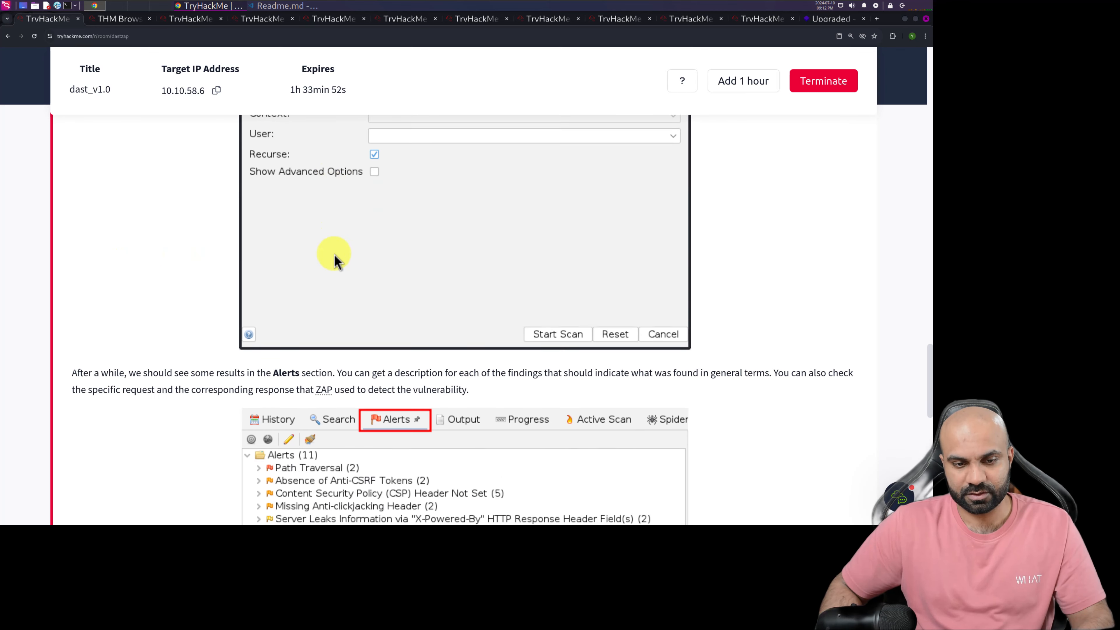
left_click(118, 19)
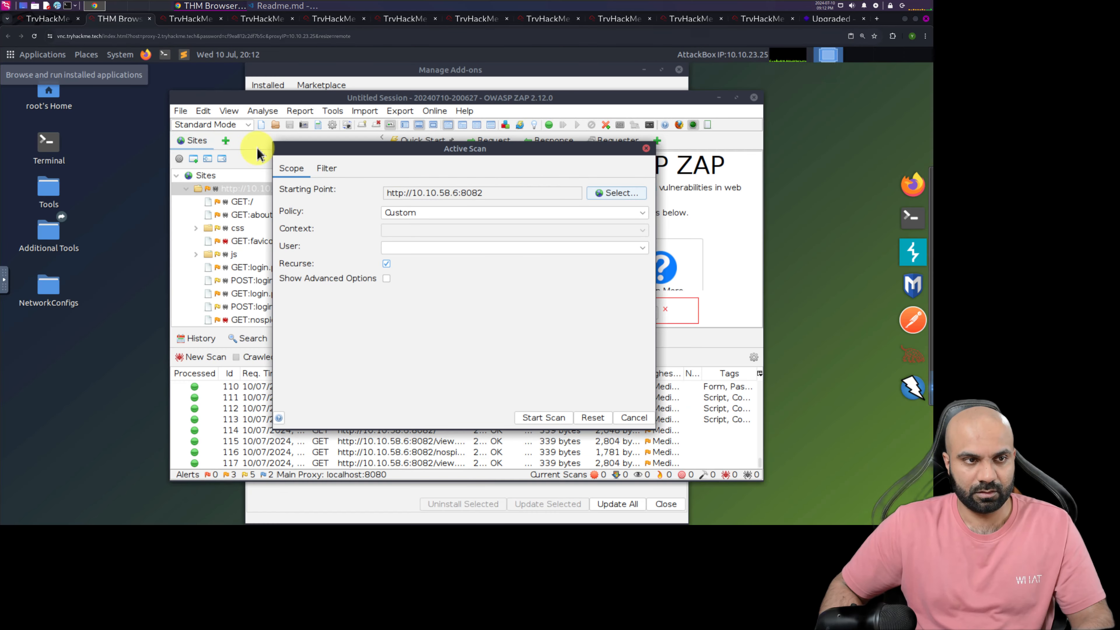
left_click(545, 418)
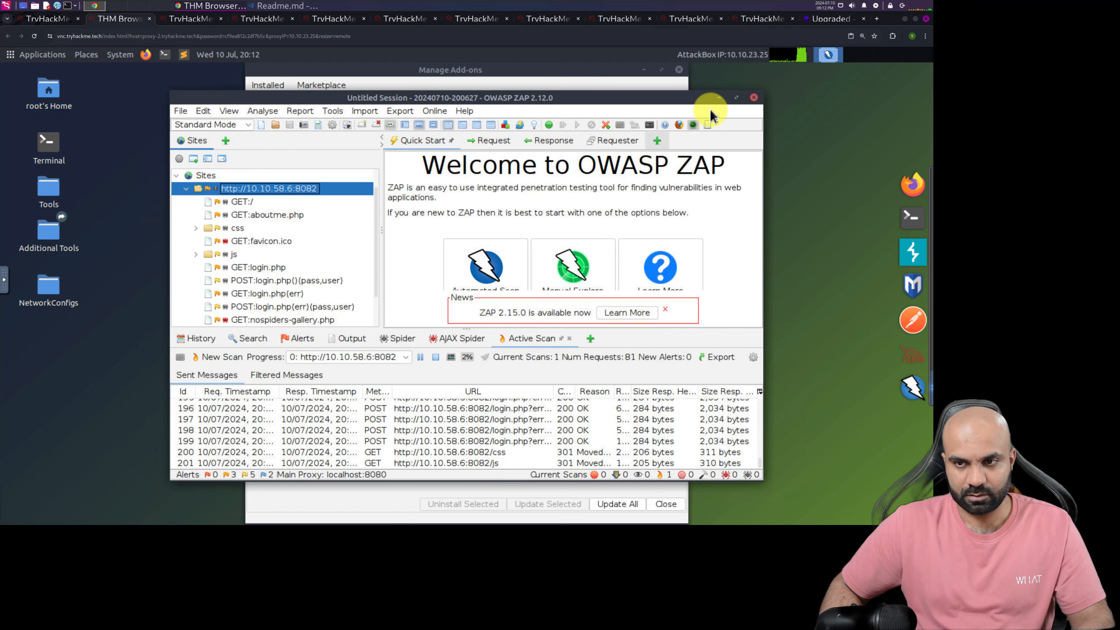
left_click(735, 98)
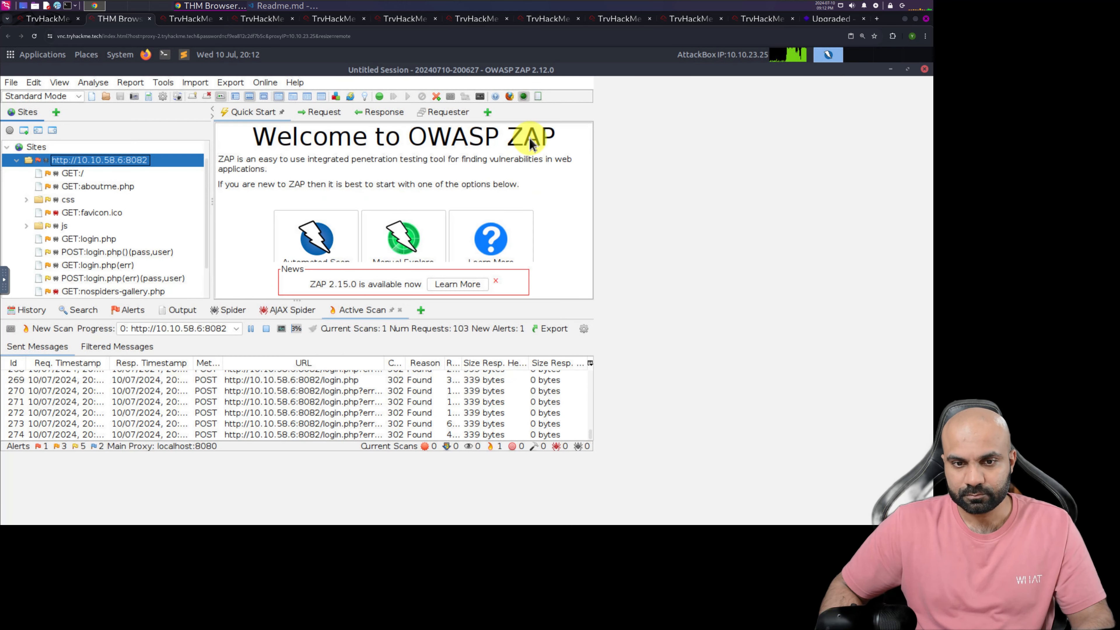
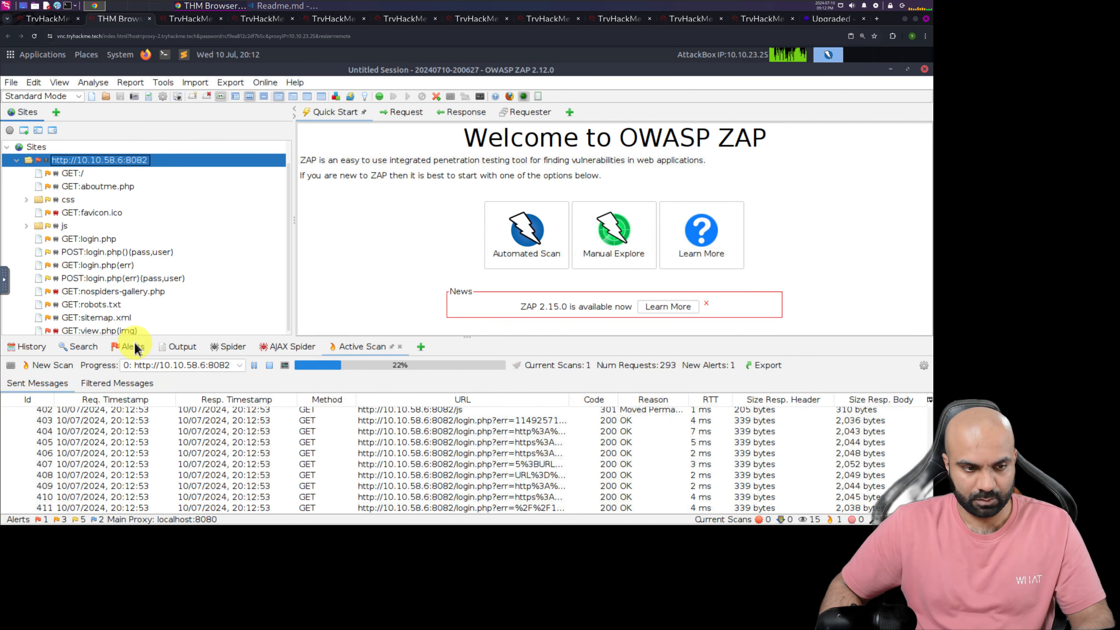
Review the scan's alert list in a widened pane, checking the requests under the X-Powered-By information leak alert
left_click(133, 346)
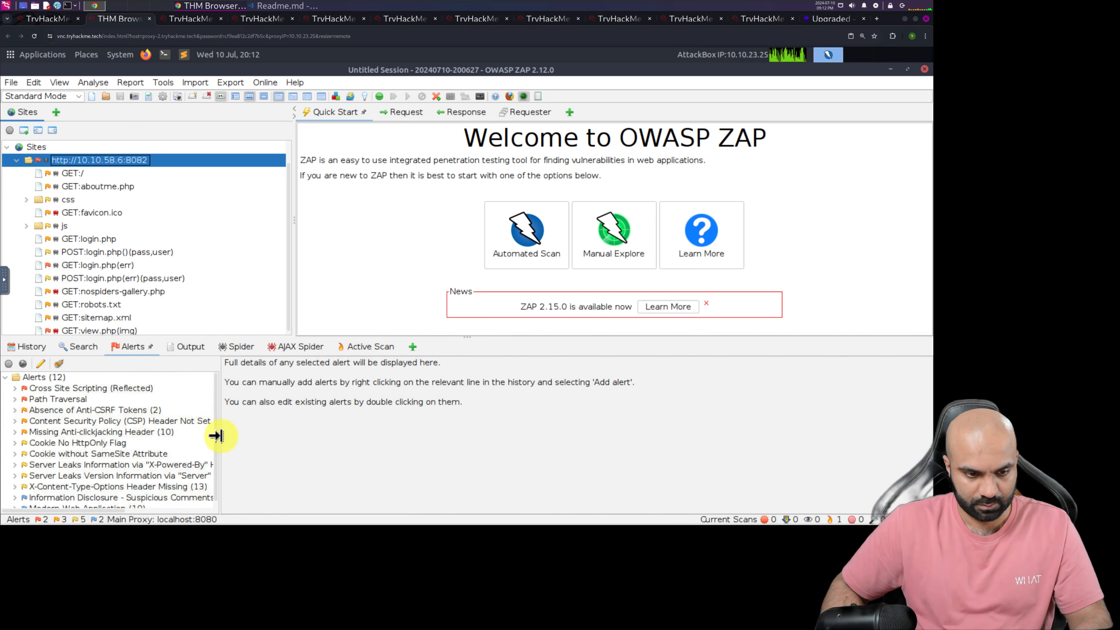
left_click_drag(216, 436, 376, 454)
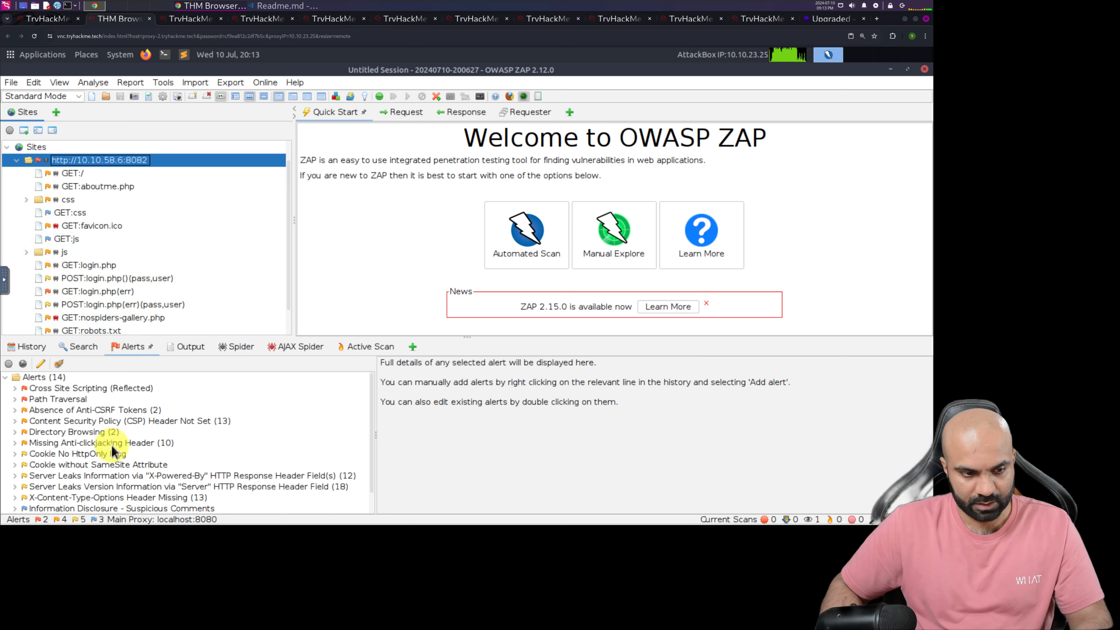
scroll(131, 447, "down", 1)
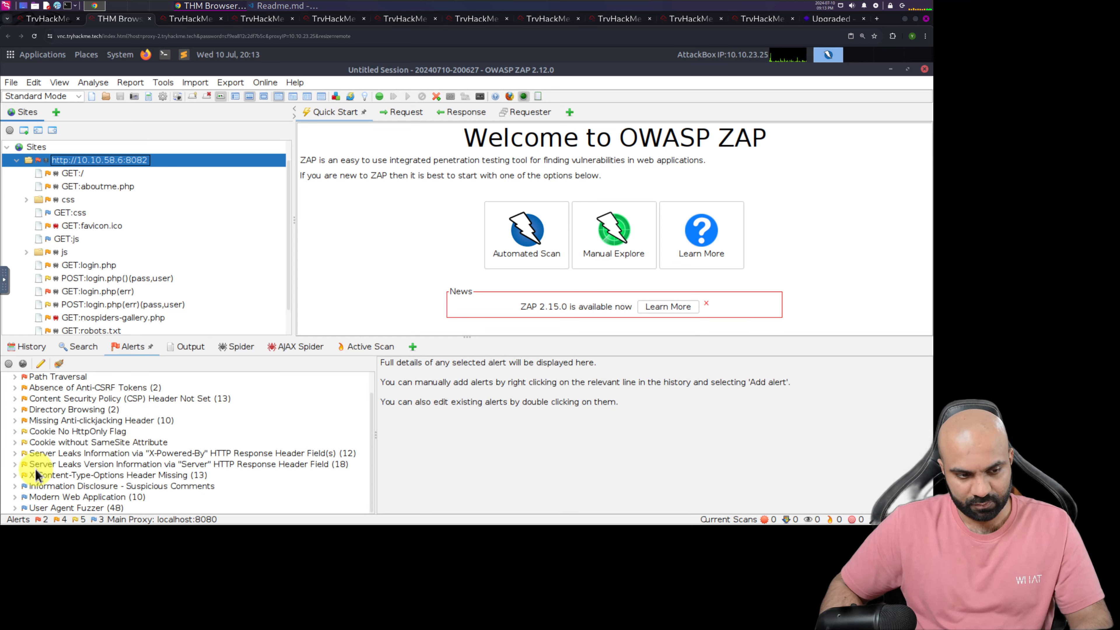
left_click(14, 455)
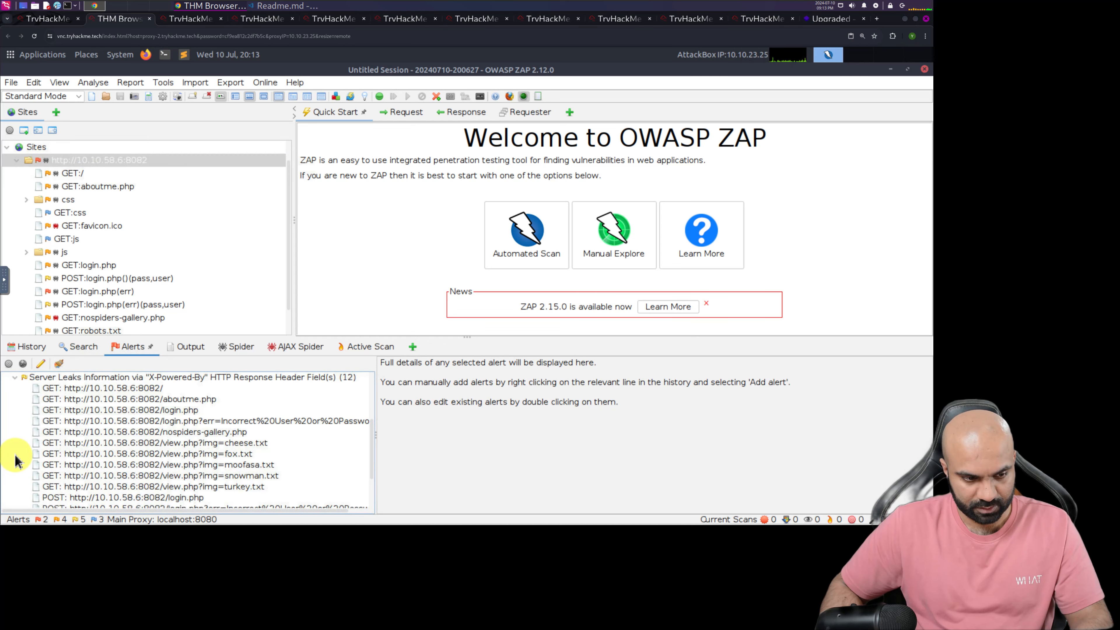
left_click(15, 378)
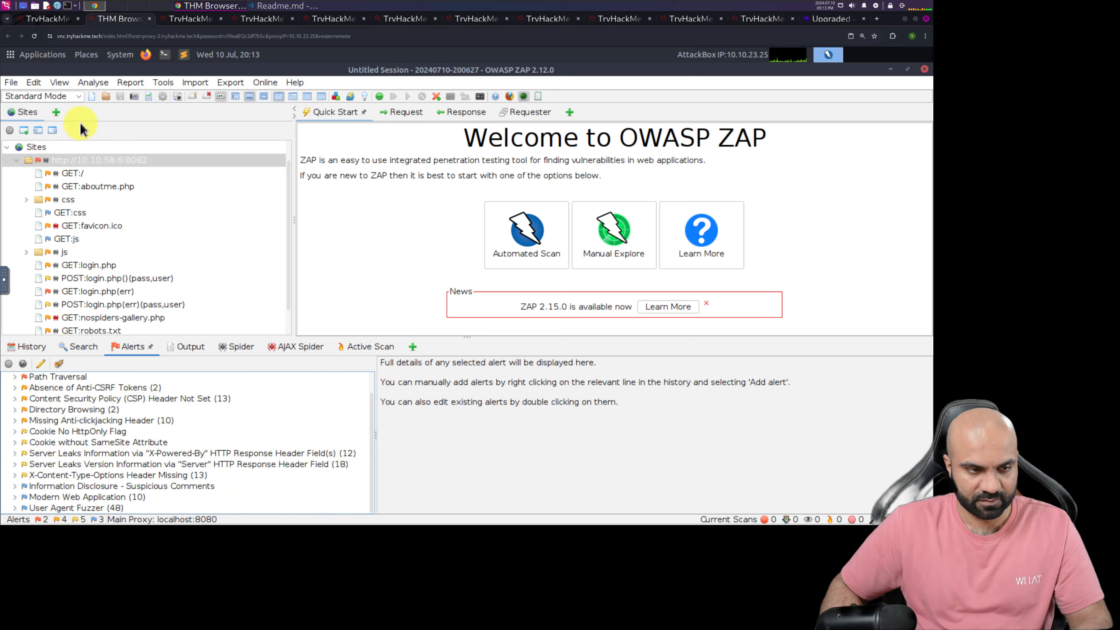
Return to the TryHackMe room and submit Yea for whether disabling test categories speeds up the scanning phase
left_click(48, 19)
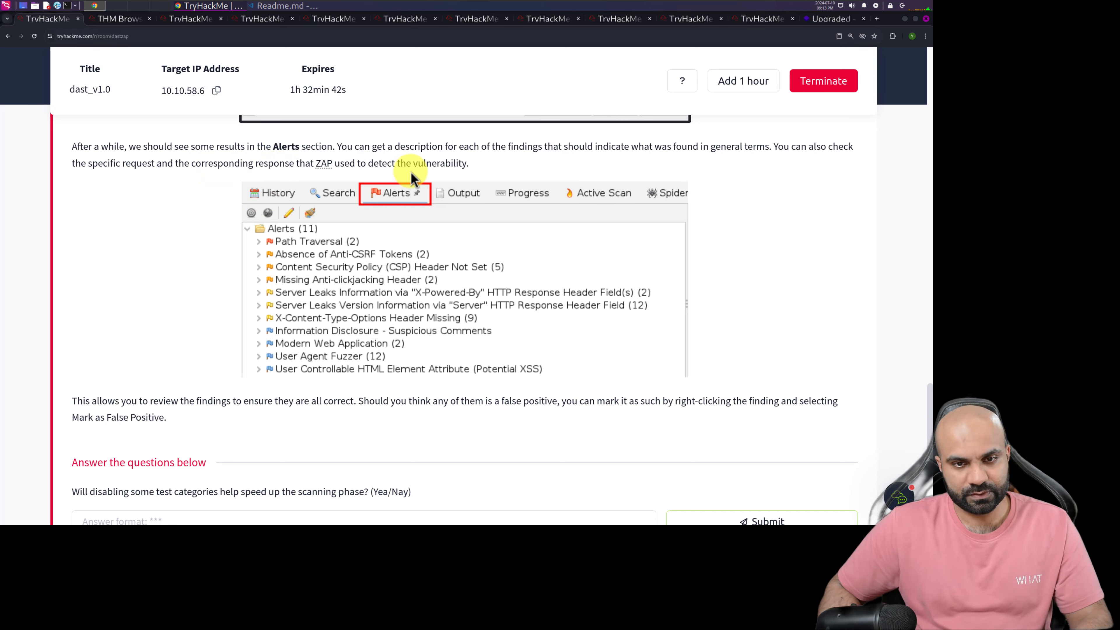
scroll(165, 287, "down", 3)
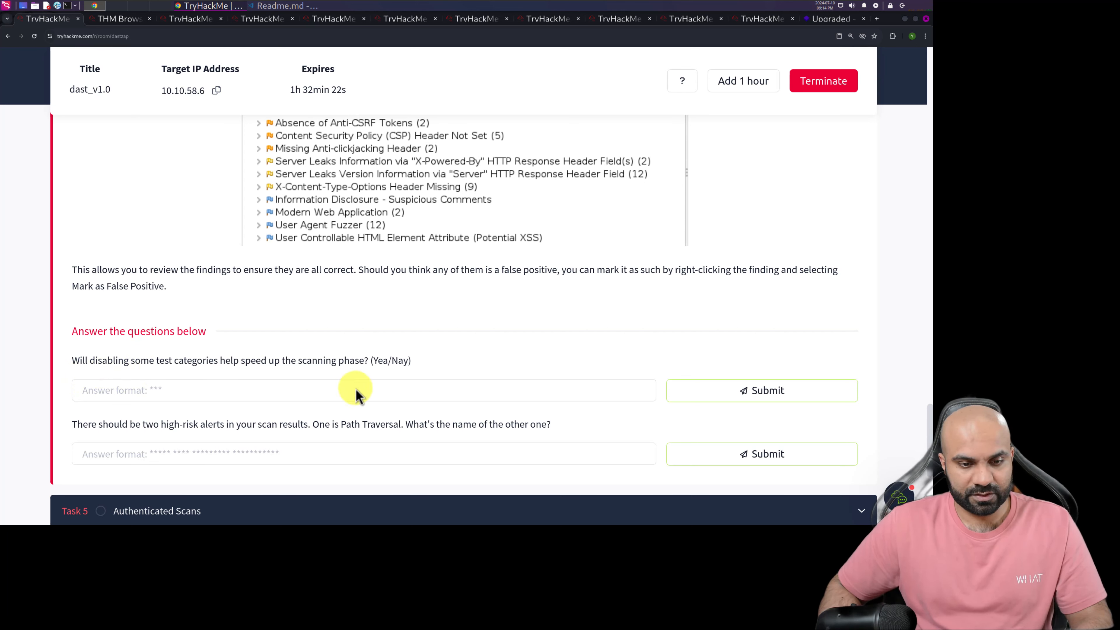
left_click(326, 390)
type("y")
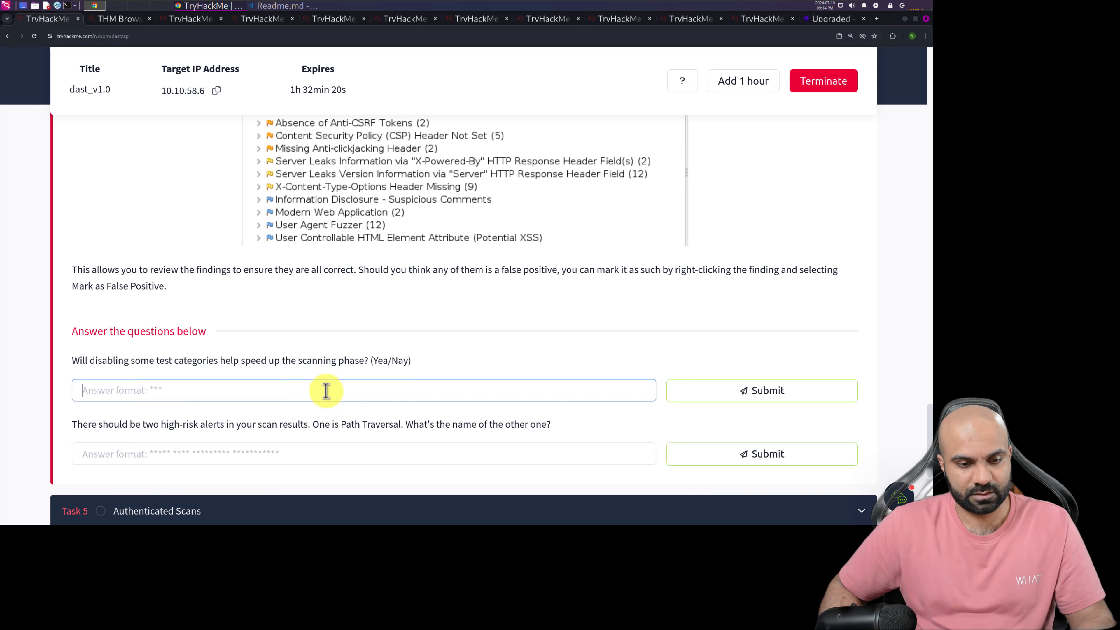
type("ea")
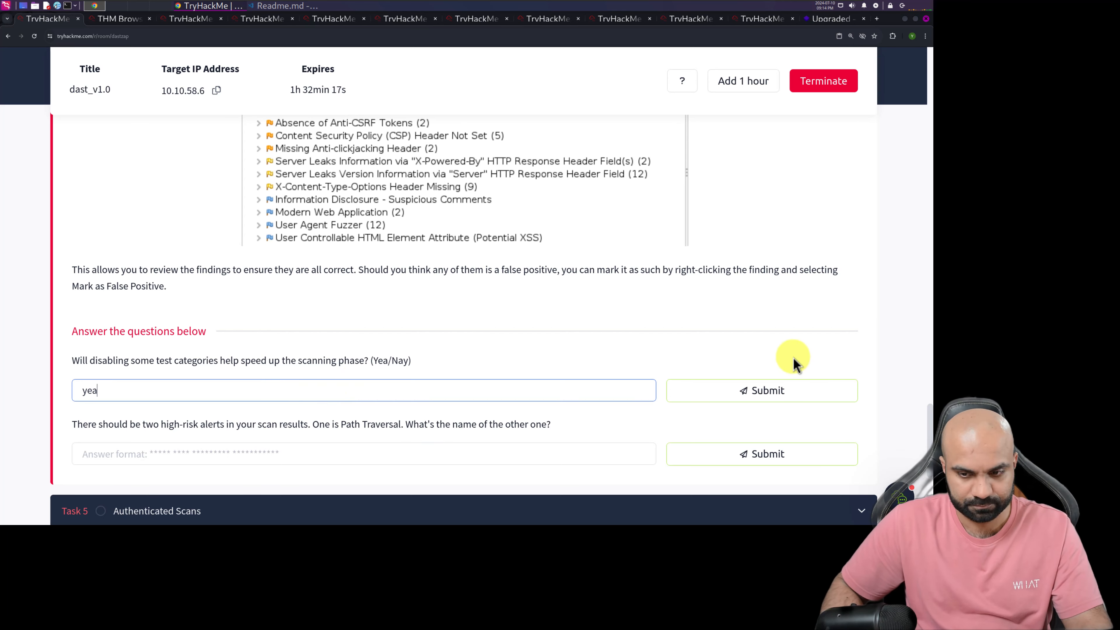
left_click(738, 391)
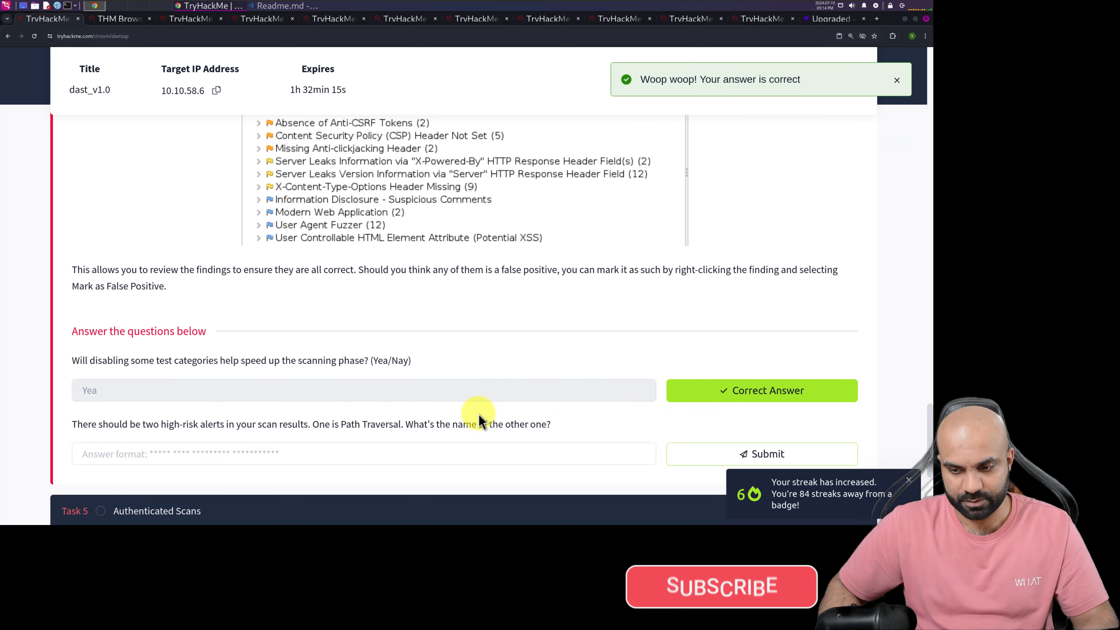
Read the high-risk alert question, view the Cross Site Scripting (Reflected) alert's details in ZAP and copy its name
scroll(444, 413, "down", 4)
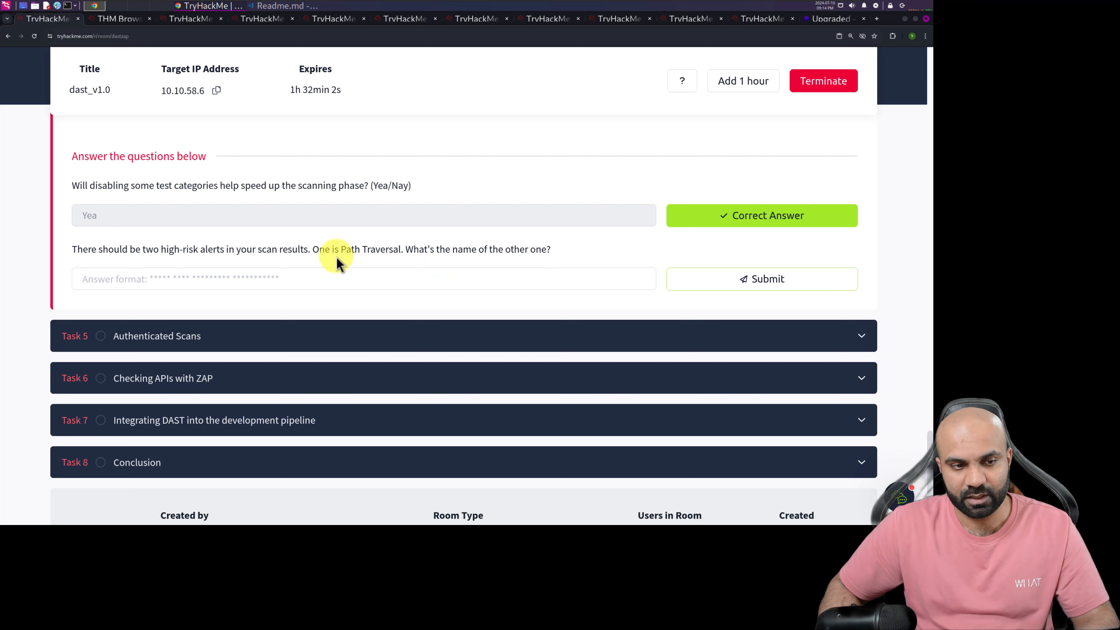
left_click(106, 18)
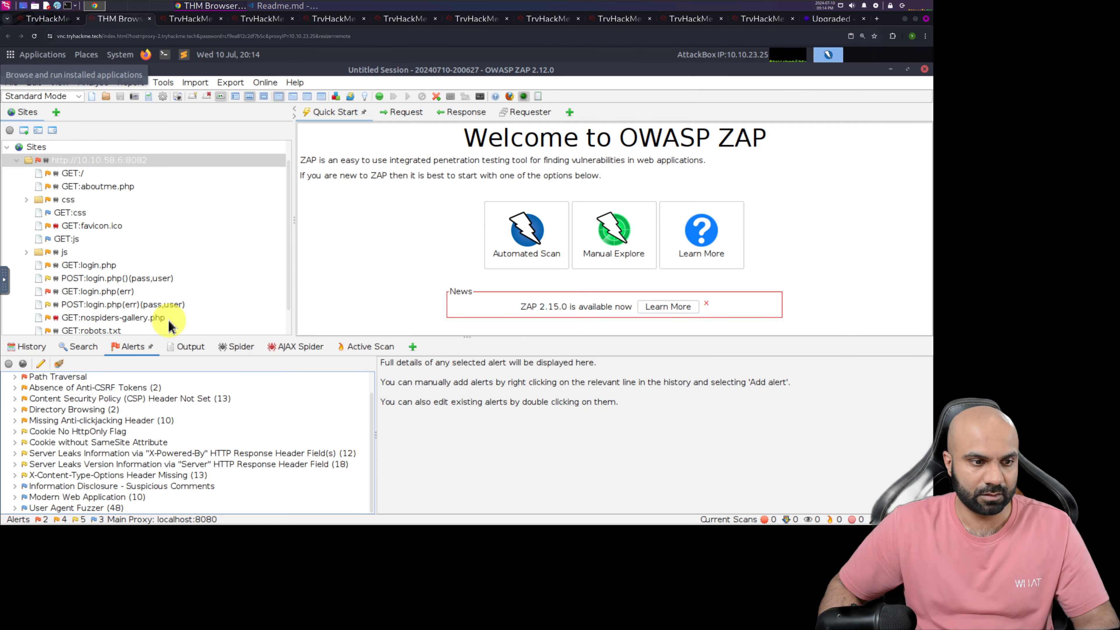
scroll(132, 400, "up", 2)
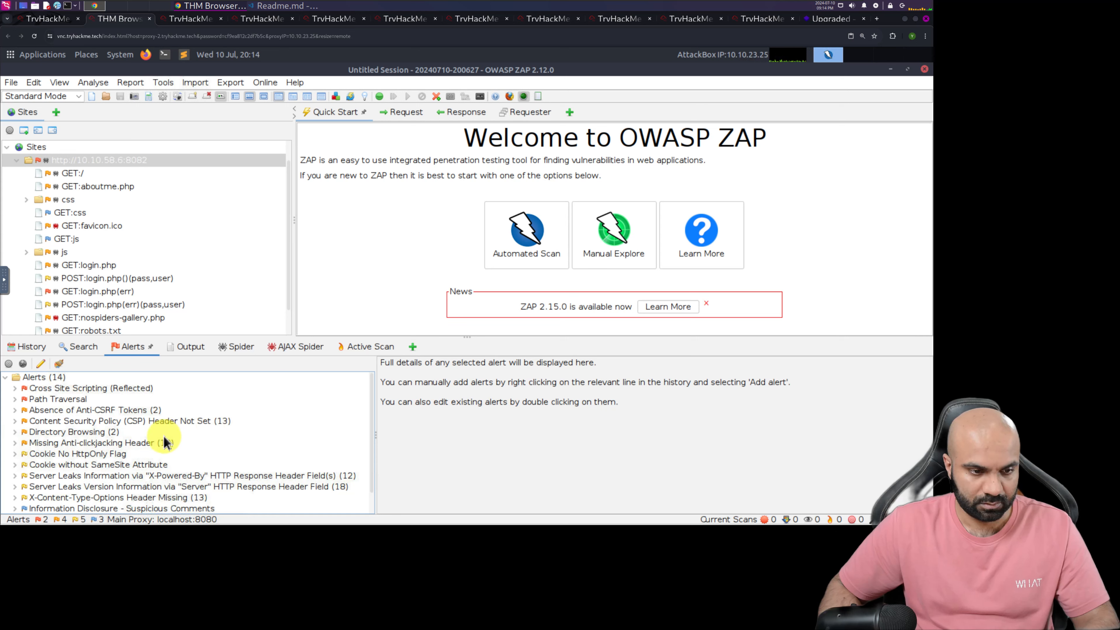
left_click(16, 390)
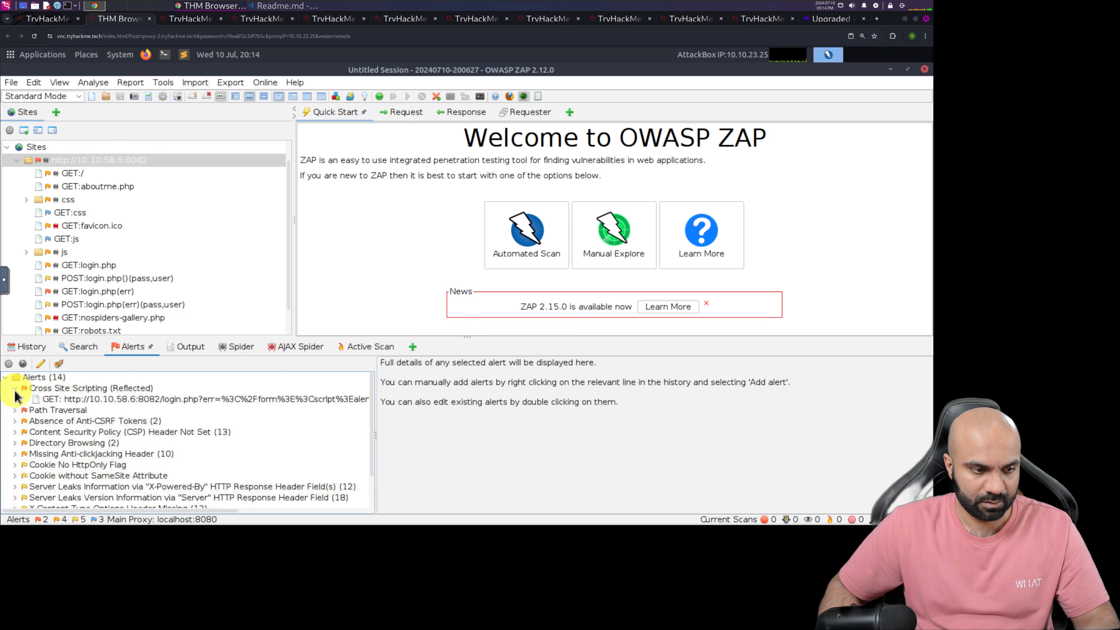
left_click(58, 391)
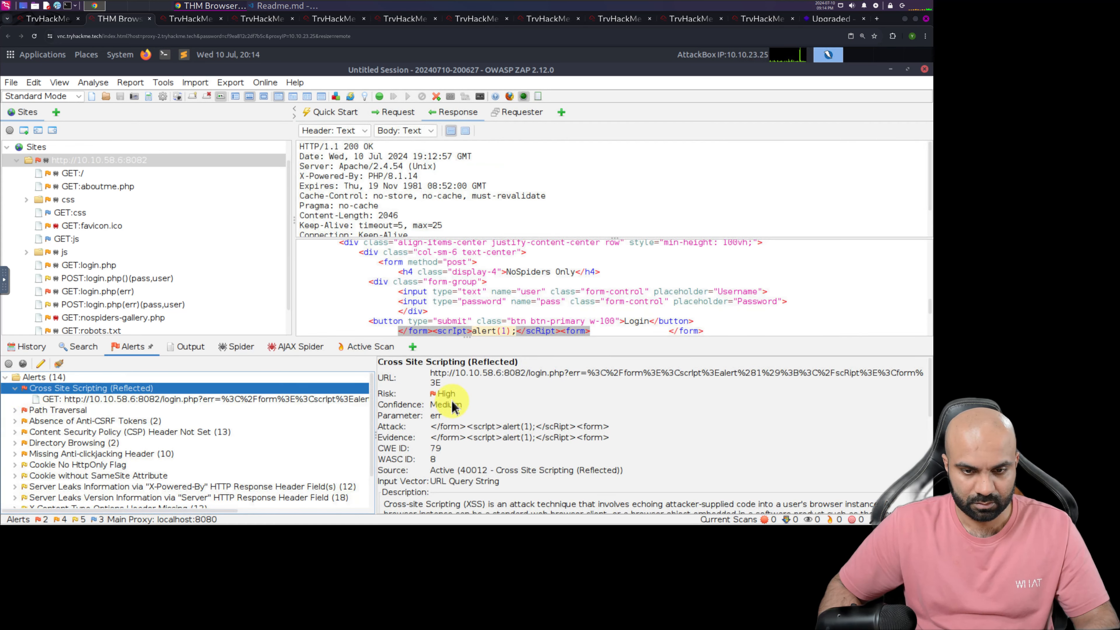
left_click(498, 368)
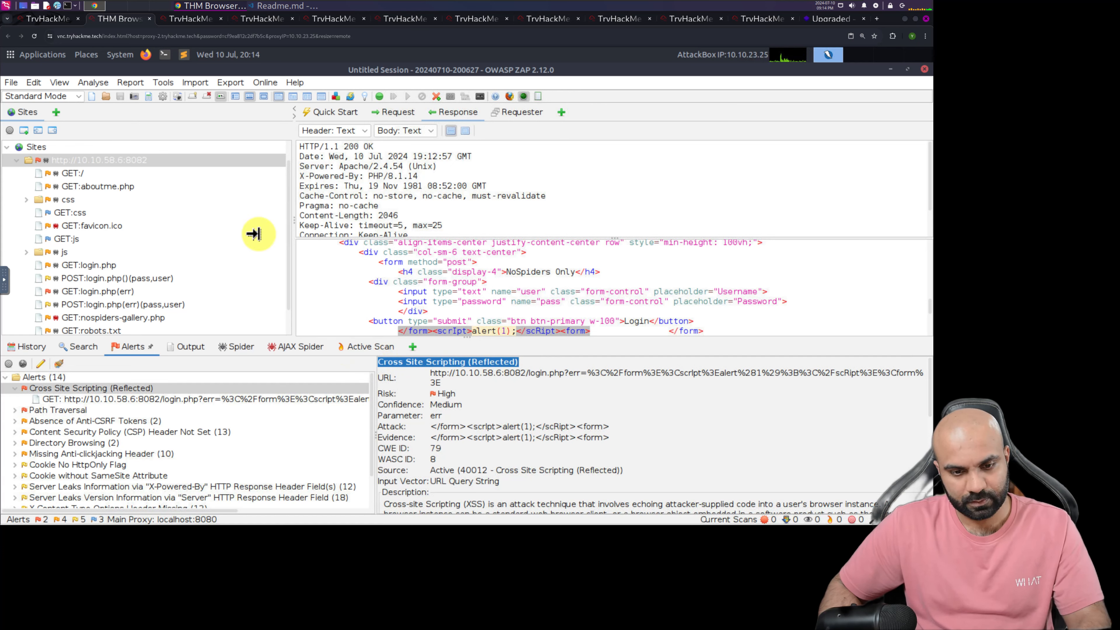
Submit Cross Site Scripting (Reflected) in the TryHackMe room as the name of the other high-risk alert
left_click(42, 22)
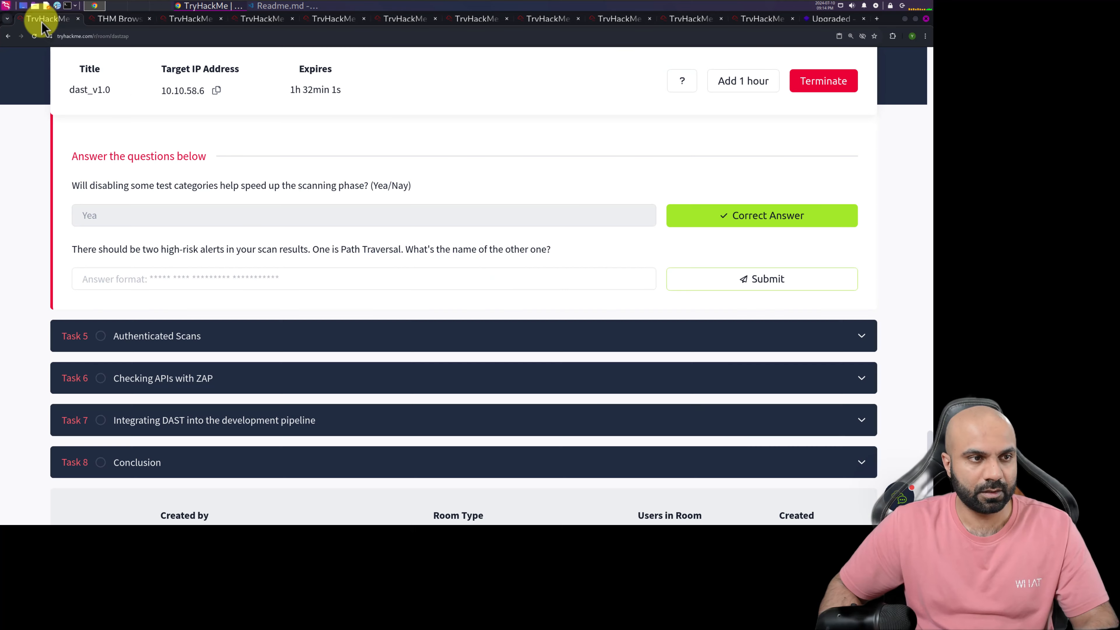
left_click(155, 276)
type("Cross Site Scripting (Reflected)")
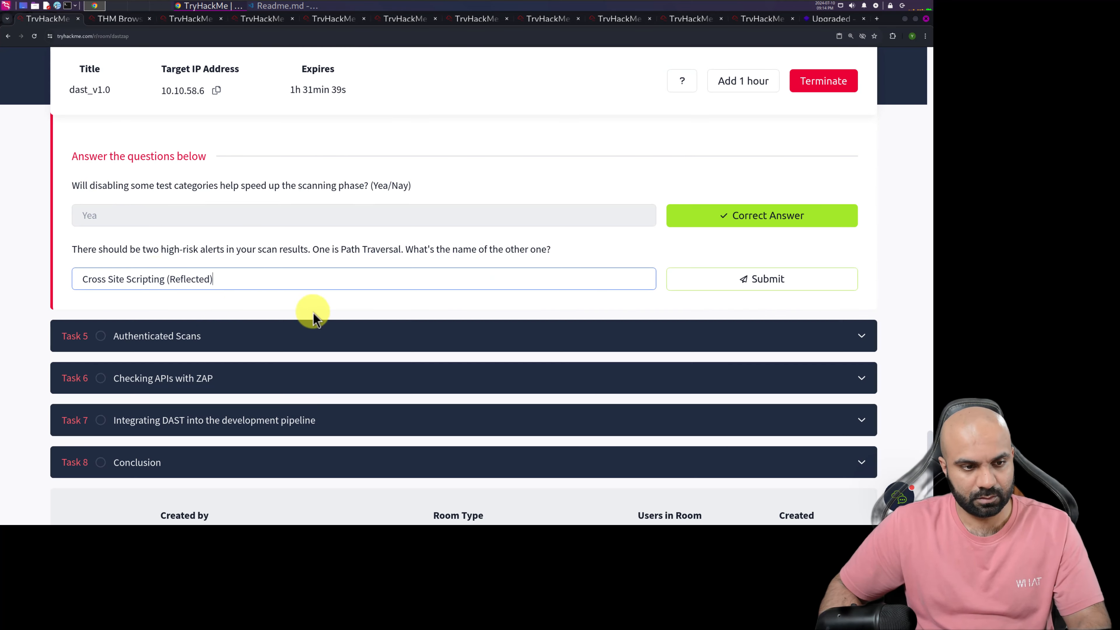
left_click(695, 278)
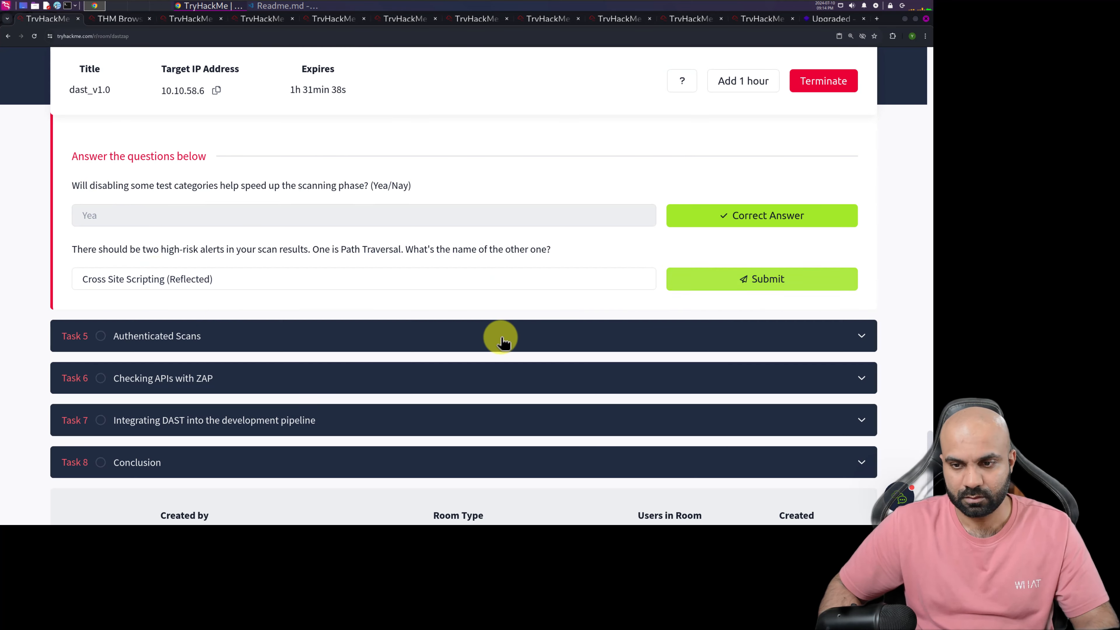
Open Task 5, Authenticated Scans, read its notes on disabling the HUD and recording authentication, and switch back to ZAP
left_click(172, 337)
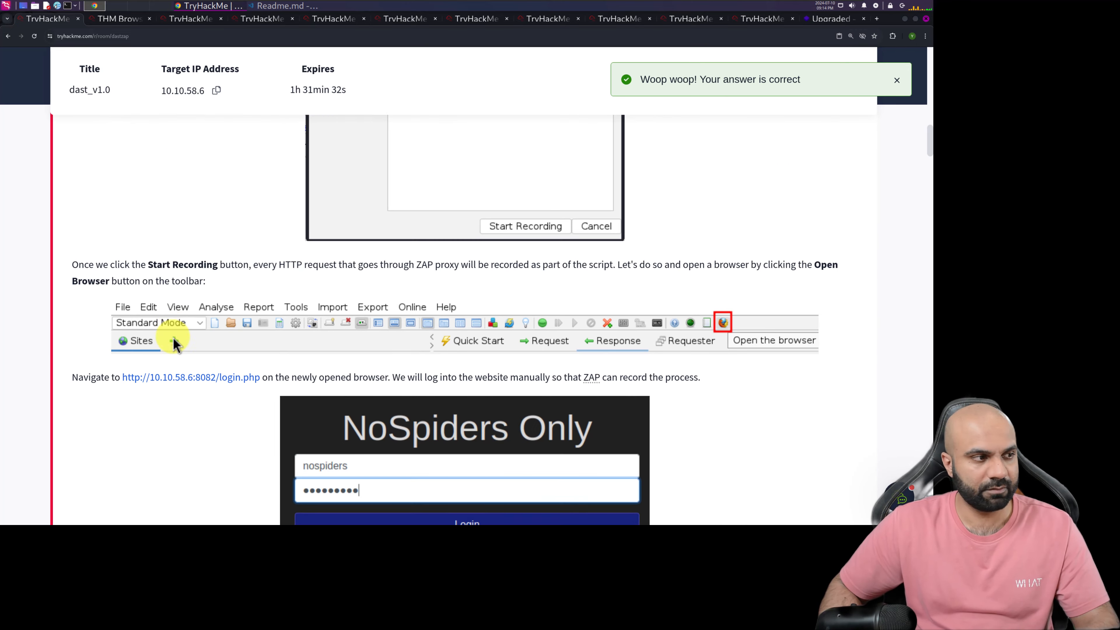
scroll(174, 345, "up", 15)
scroll(174, 336, "down", 3)
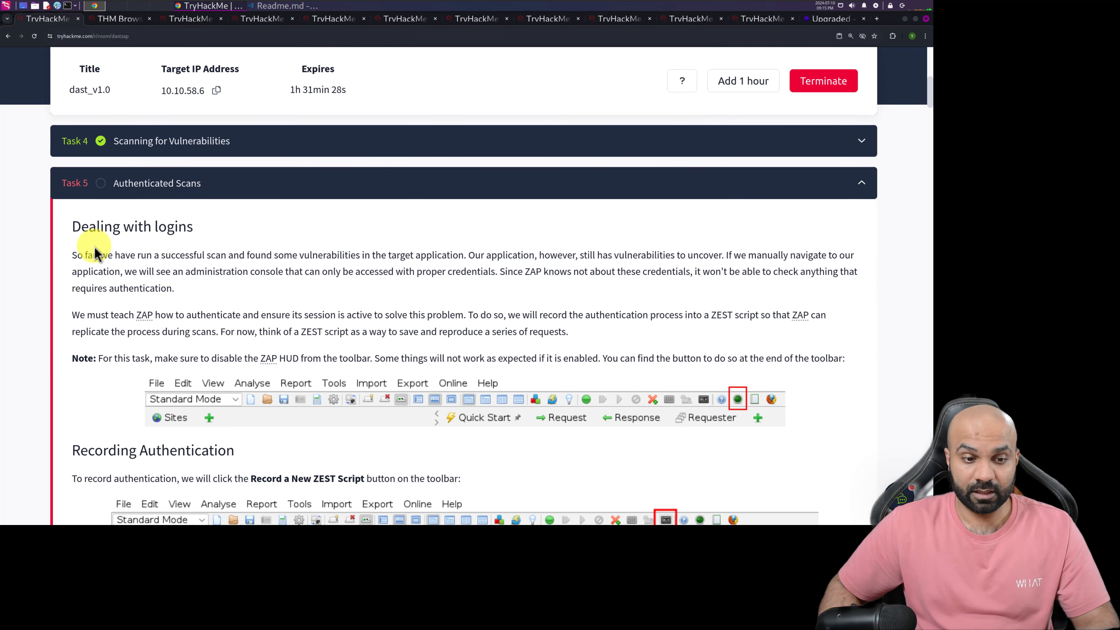
scroll(95, 255, "down", 1)
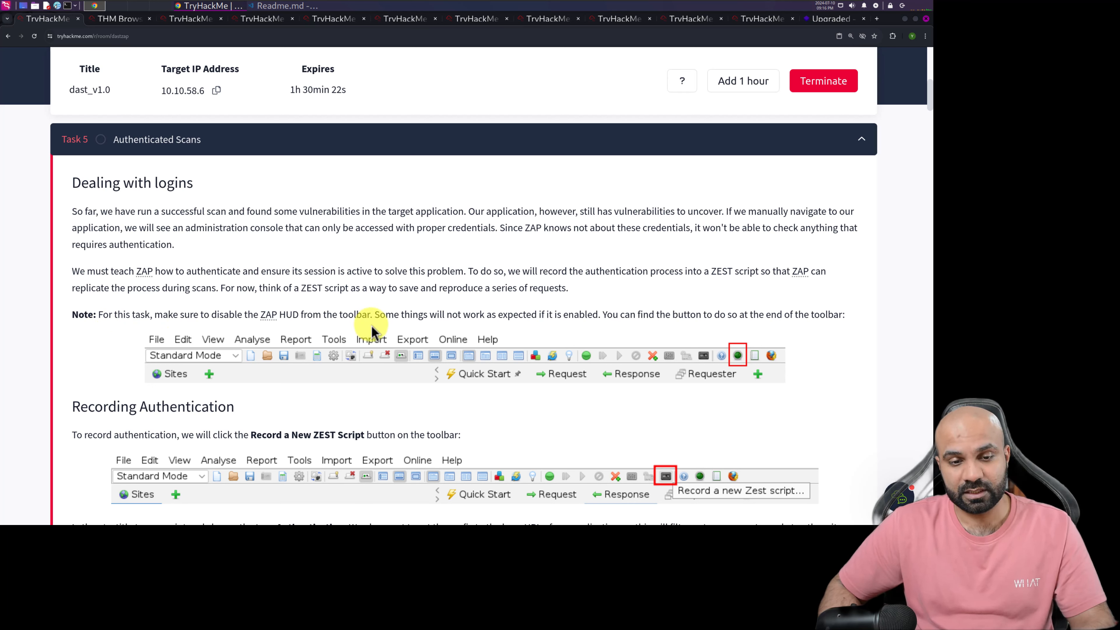
scroll(387, 322, "down", 2)
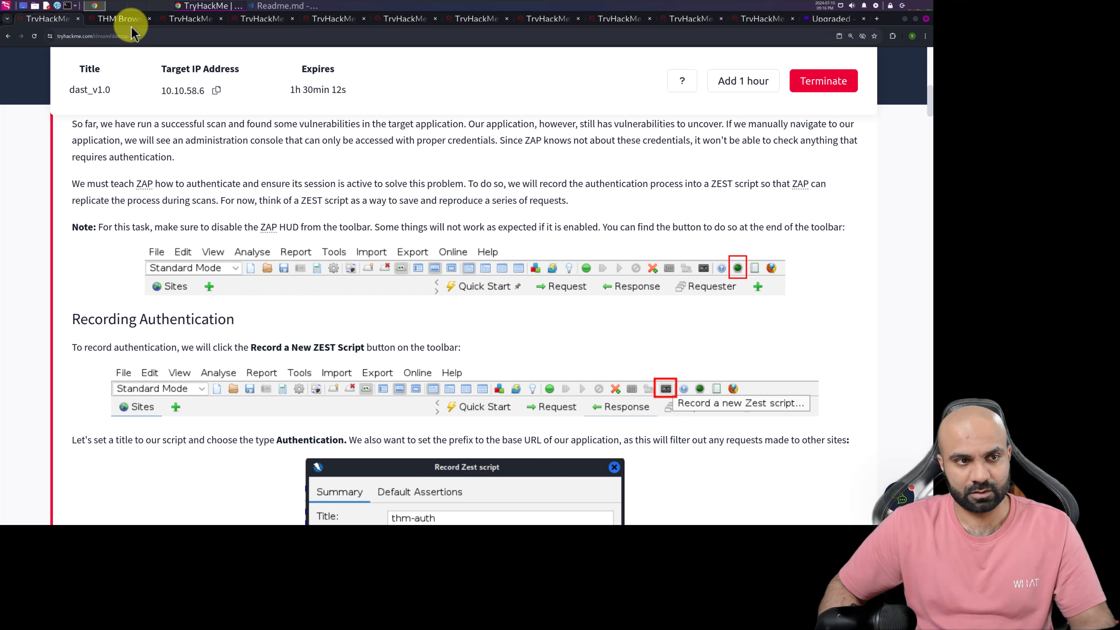
left_click(122, 19)
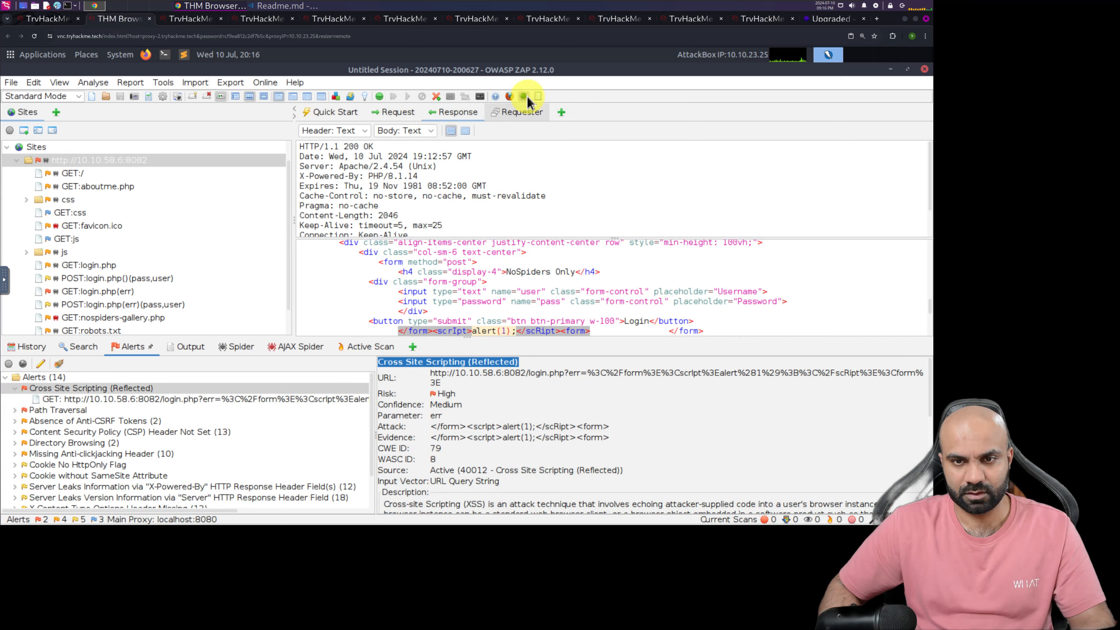
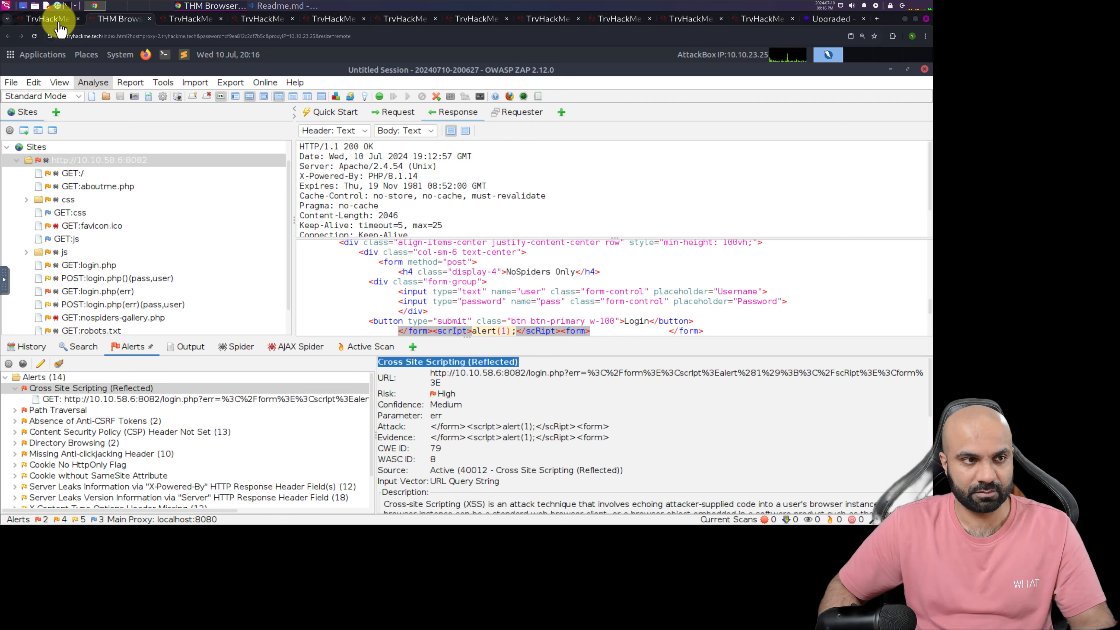
Read the TryHackMe instructions on recording authentication with a new Zest script, and switch back to ZAP
left_click(58, 22)
scroll(244, 330, "down", 2)
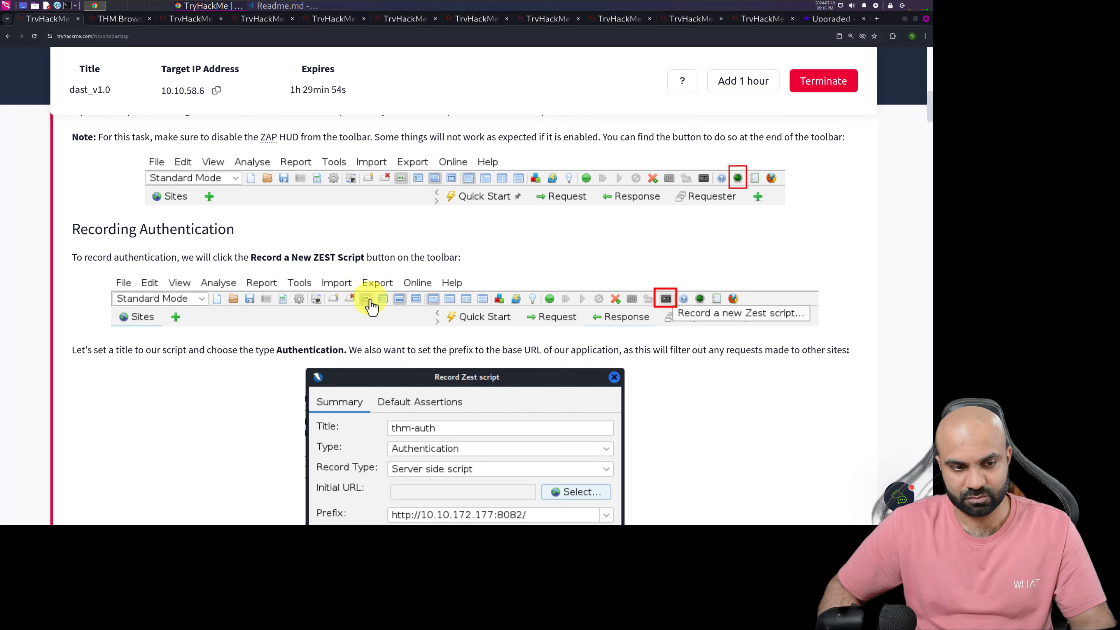
scroll(158, 290, "down", 3)
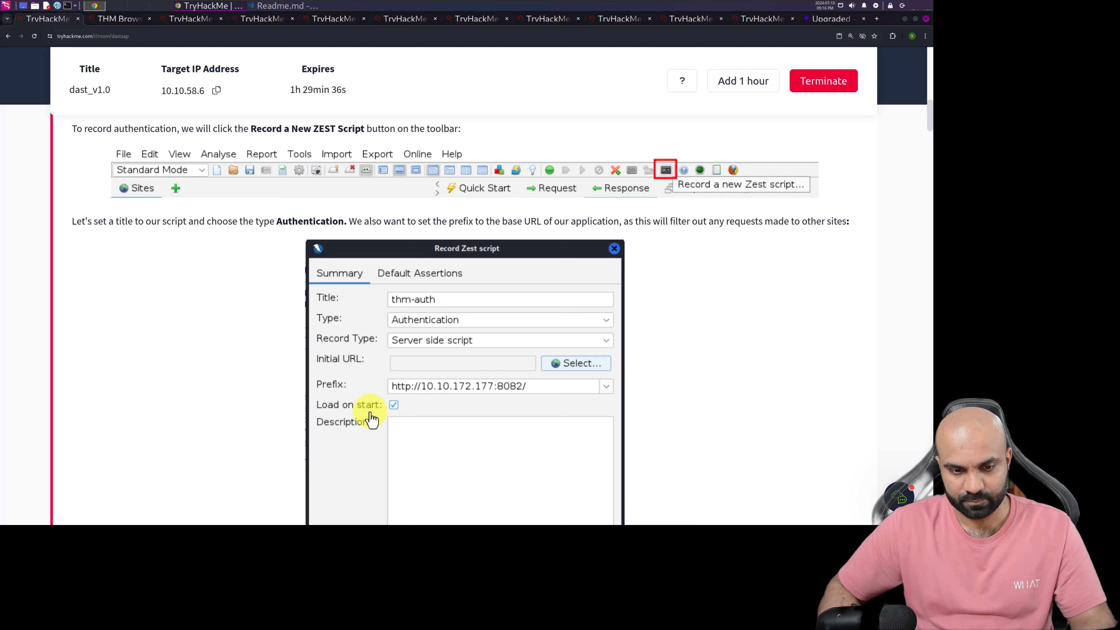
left_click(120, 20)
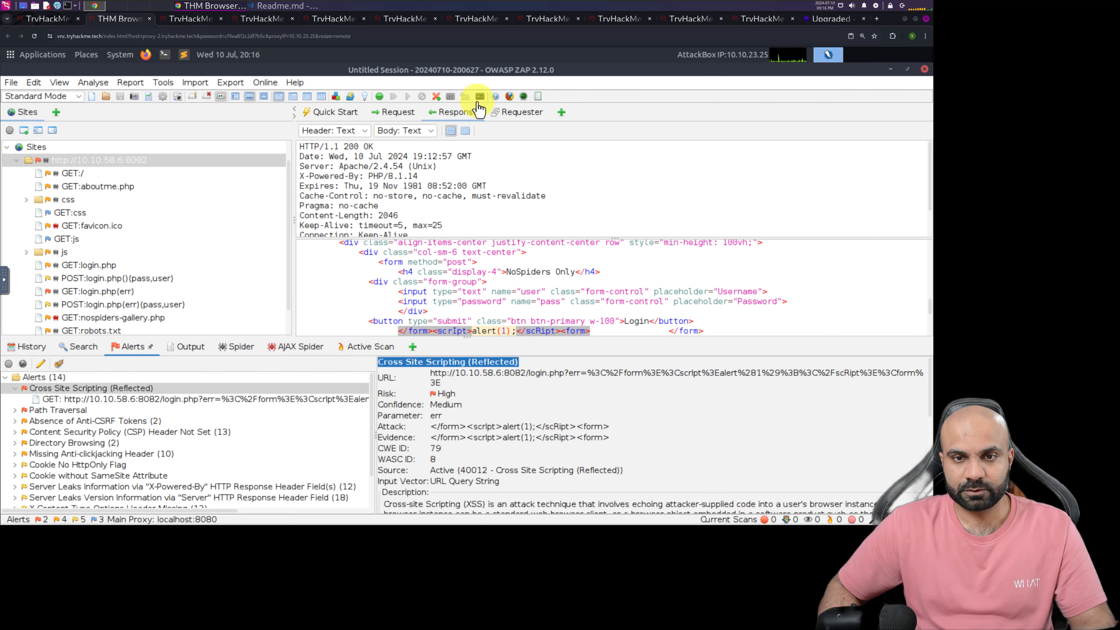
left_click(480, 97)
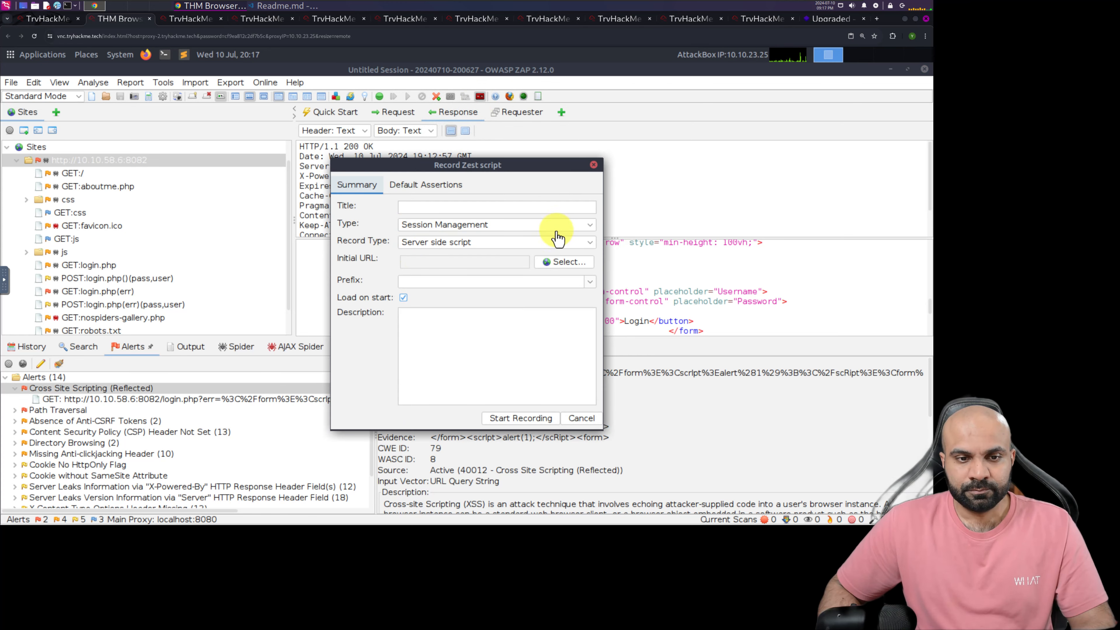
left_click(514, 211)
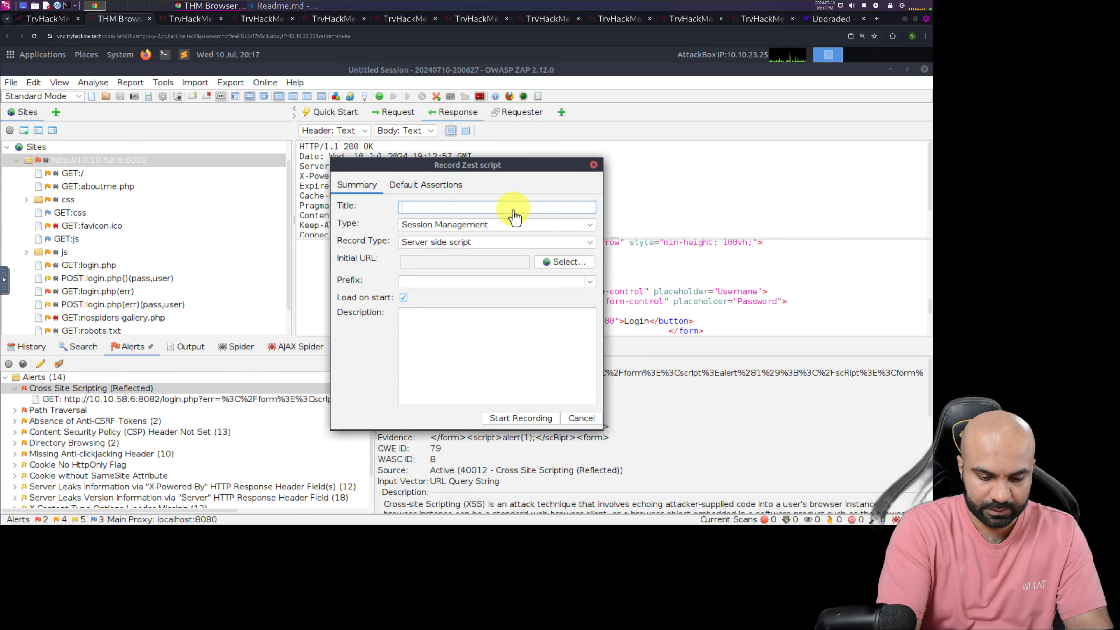
type("thm-autr")
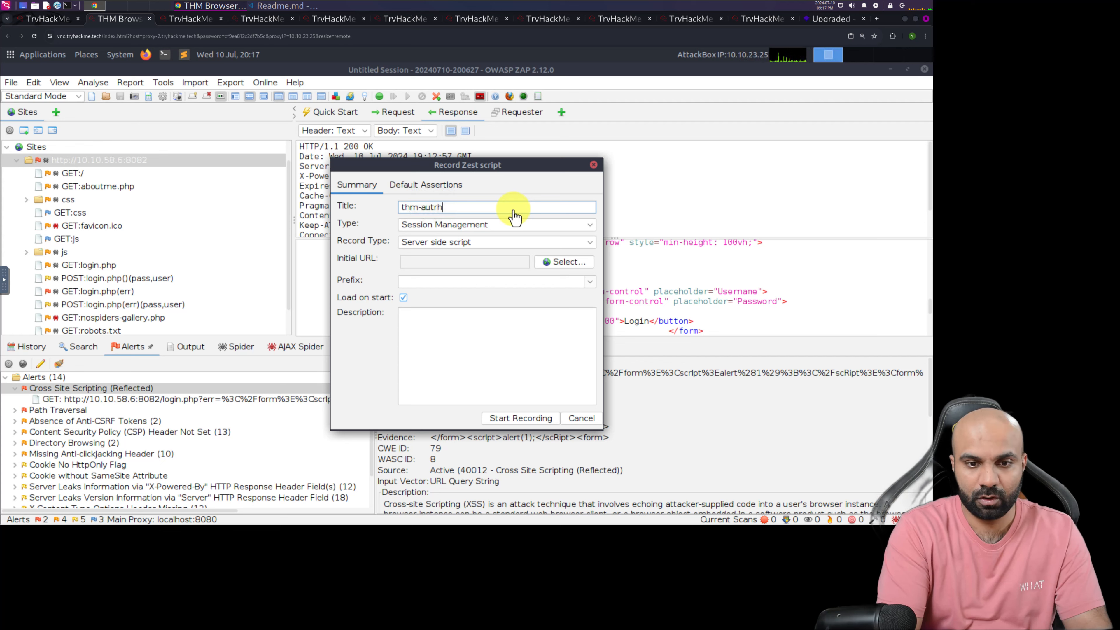
type("h")
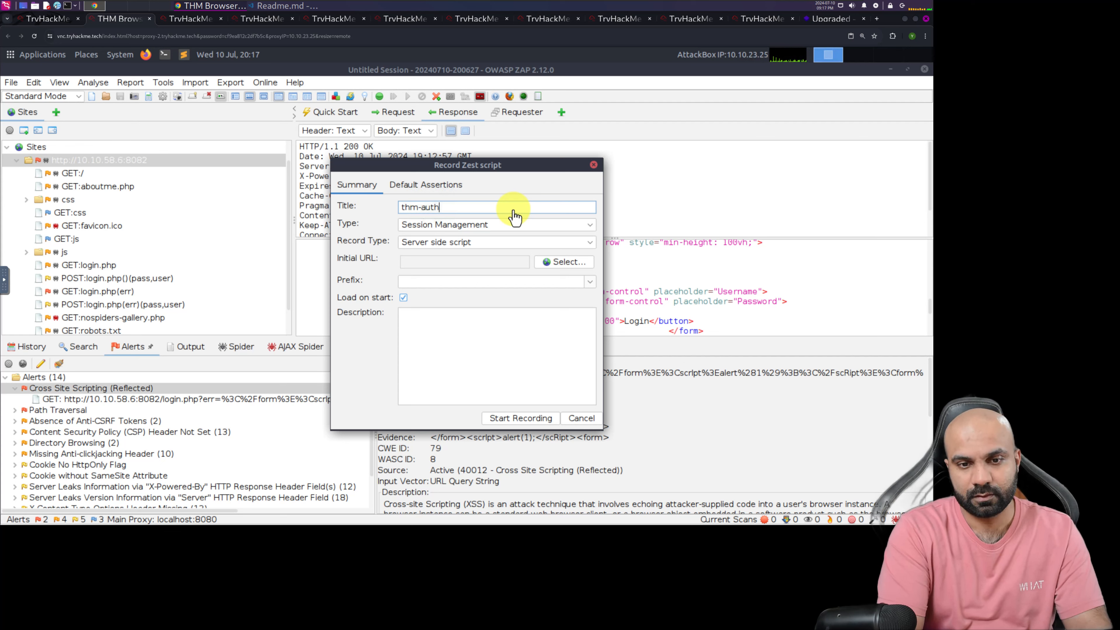
left_click(589, 226)
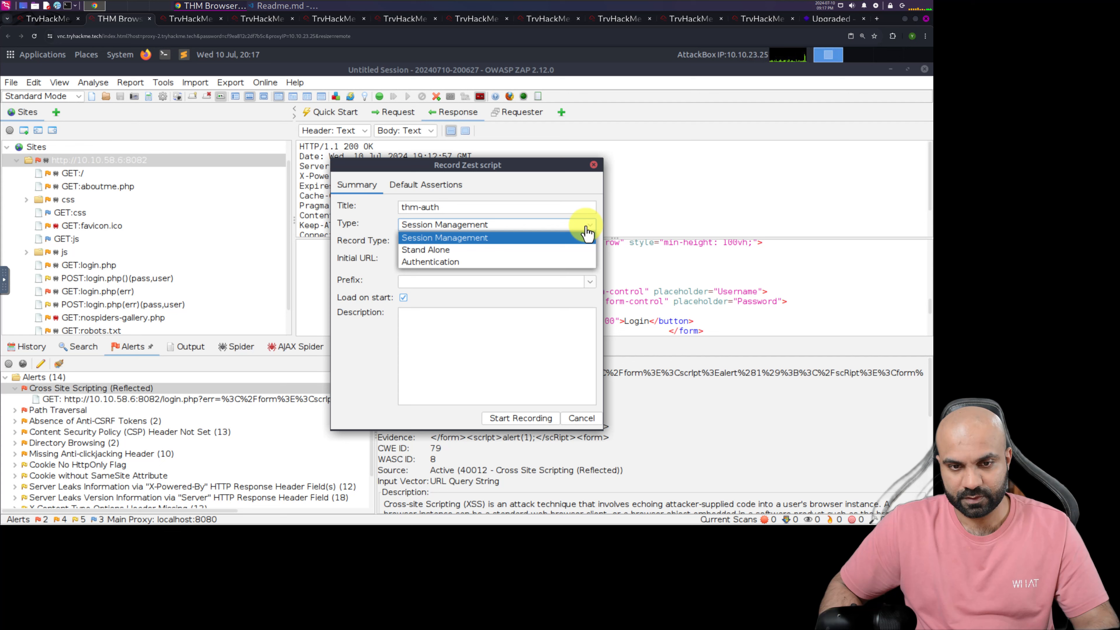
left_click(439, 264)
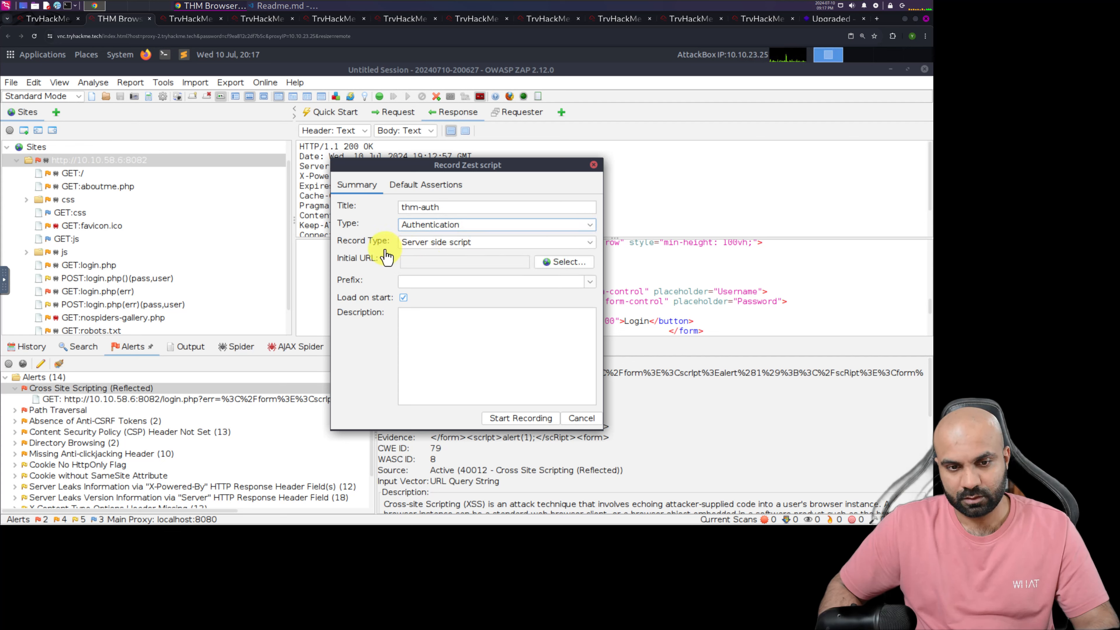
left_click(590, 282)
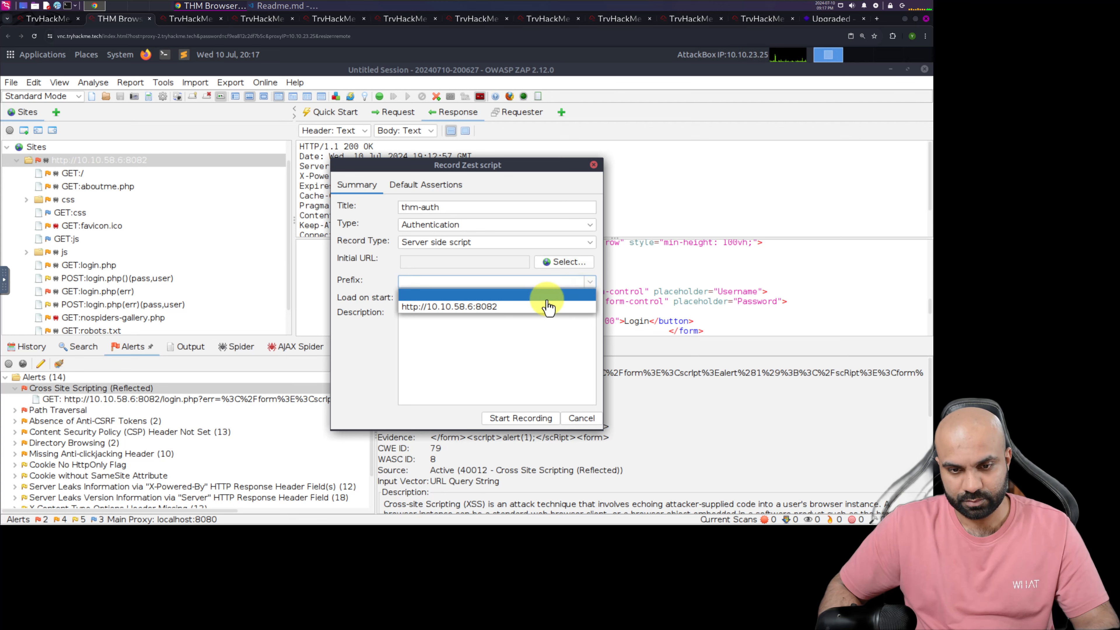
left_click(460, 322)
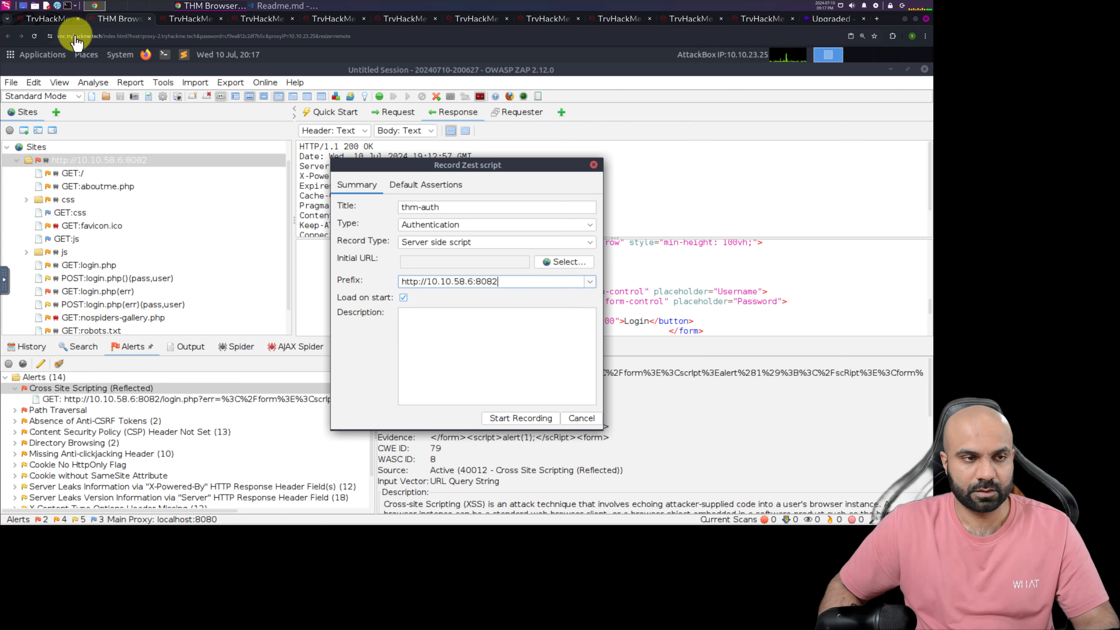
left_click(49, 19)
scroll(375, 243, "down", 6)
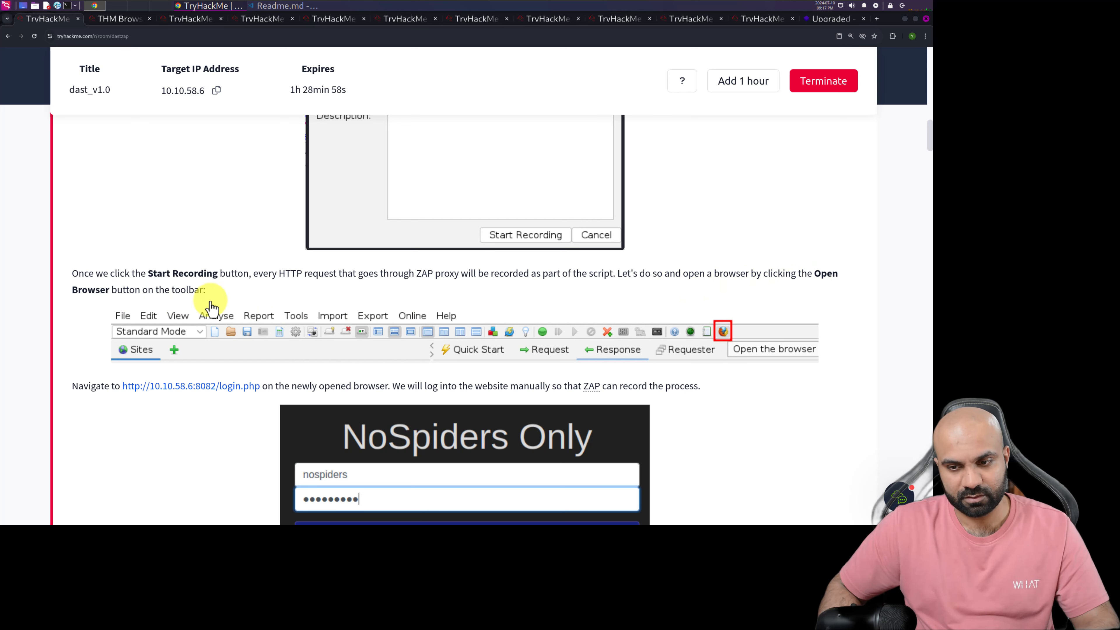
scroll(280, 323, "down", 3)
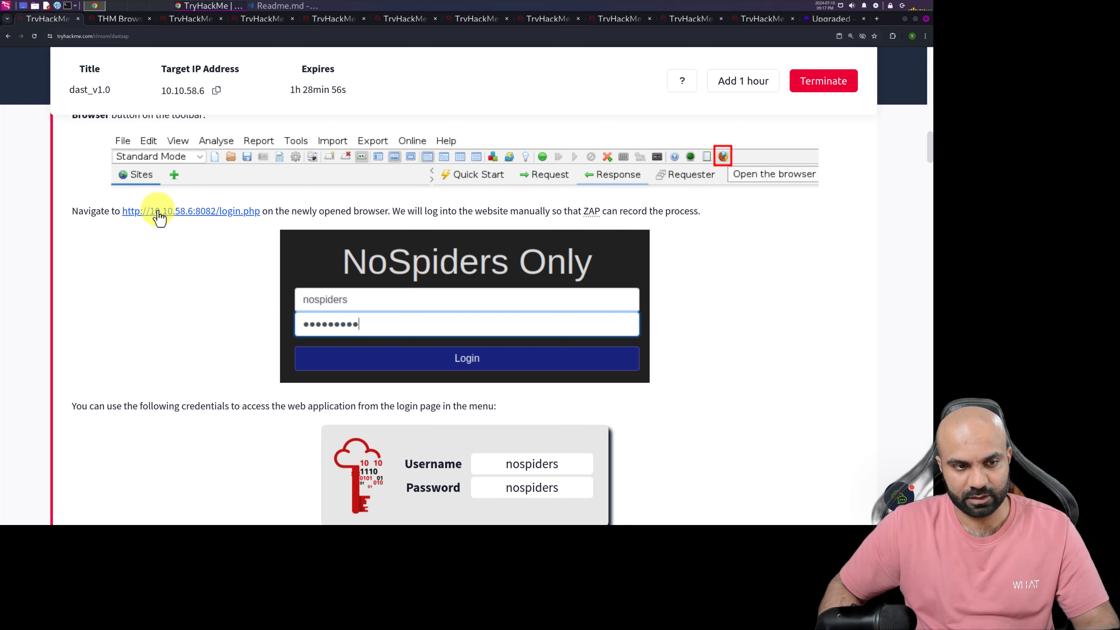
right_click(238, 215)
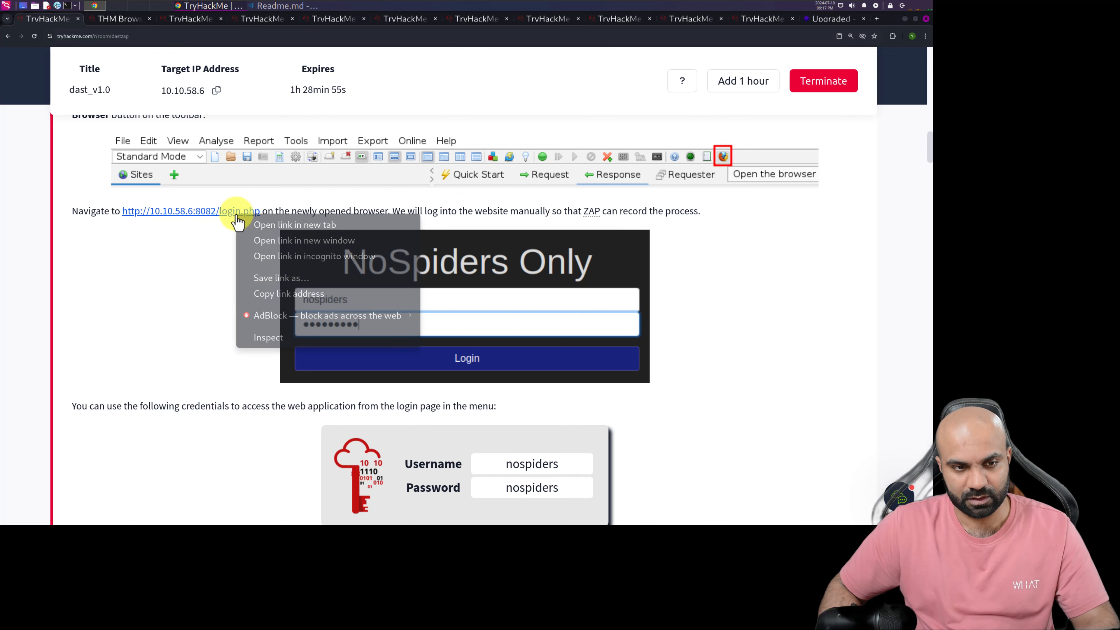
left_click(265, 294)
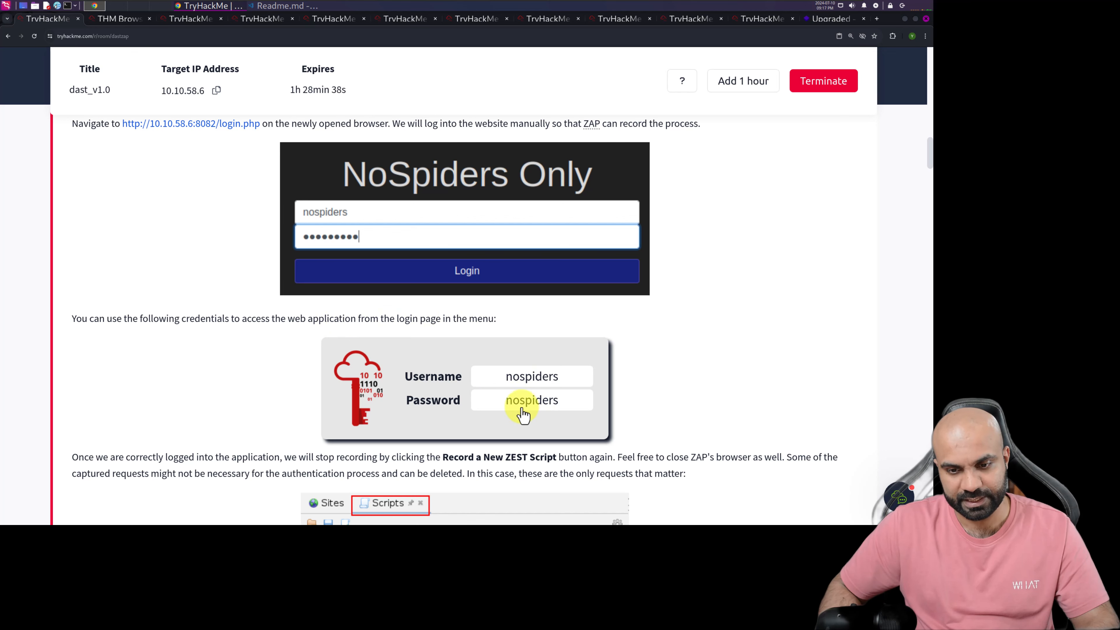
Switch to ZAP, start recording the Zest script, and load the copied login page address in the ZAP-launched Firefox
left_click(119, 19)
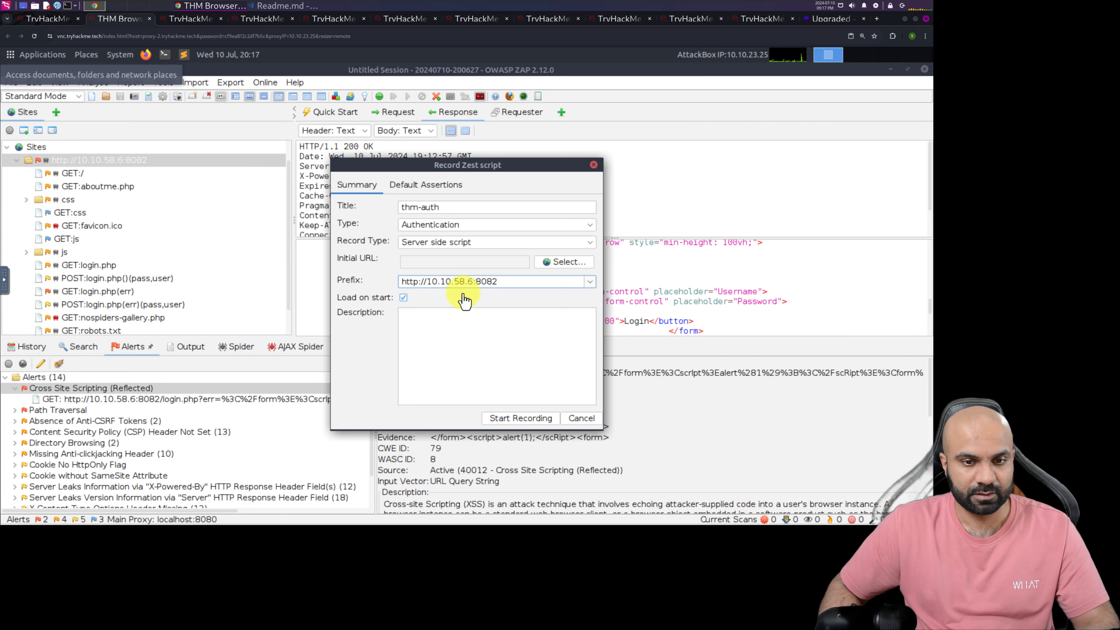
left_click(521, 418)
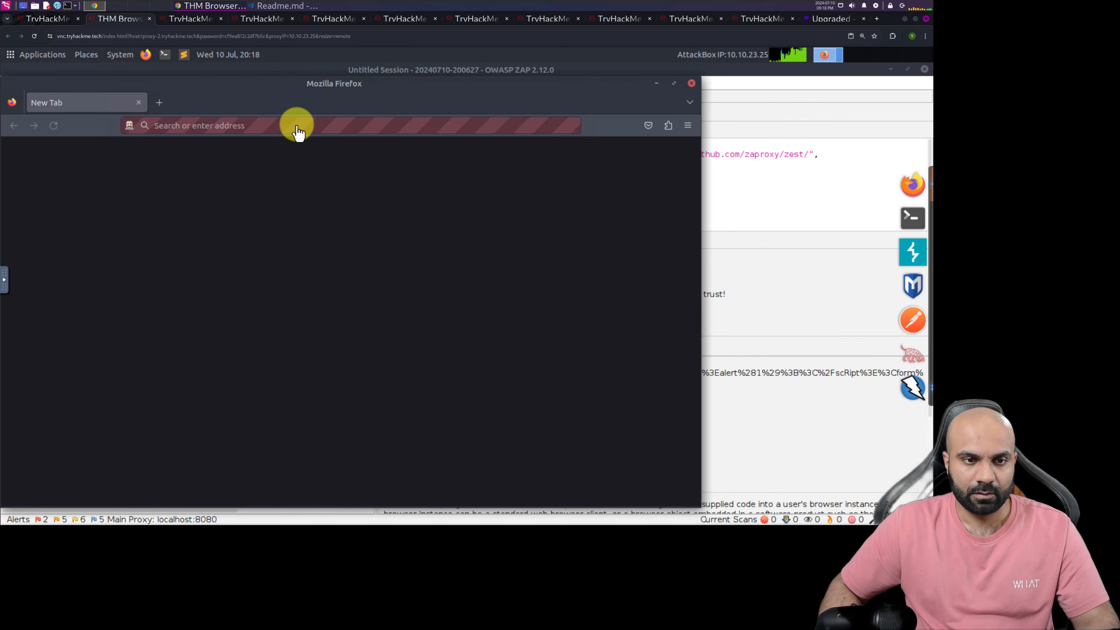
right_click(296, 126)
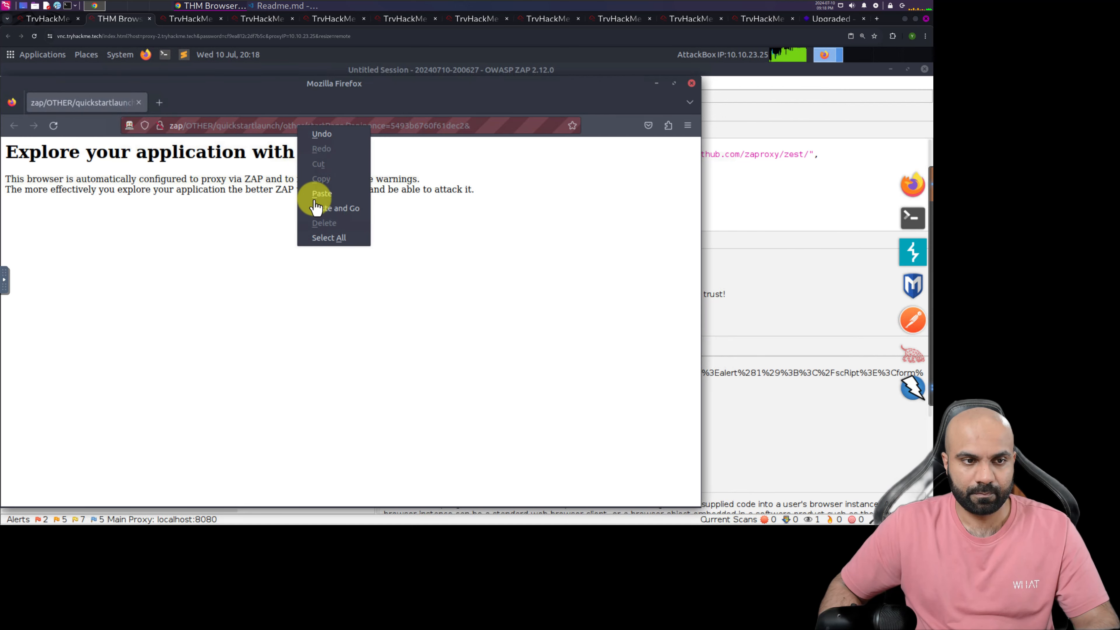
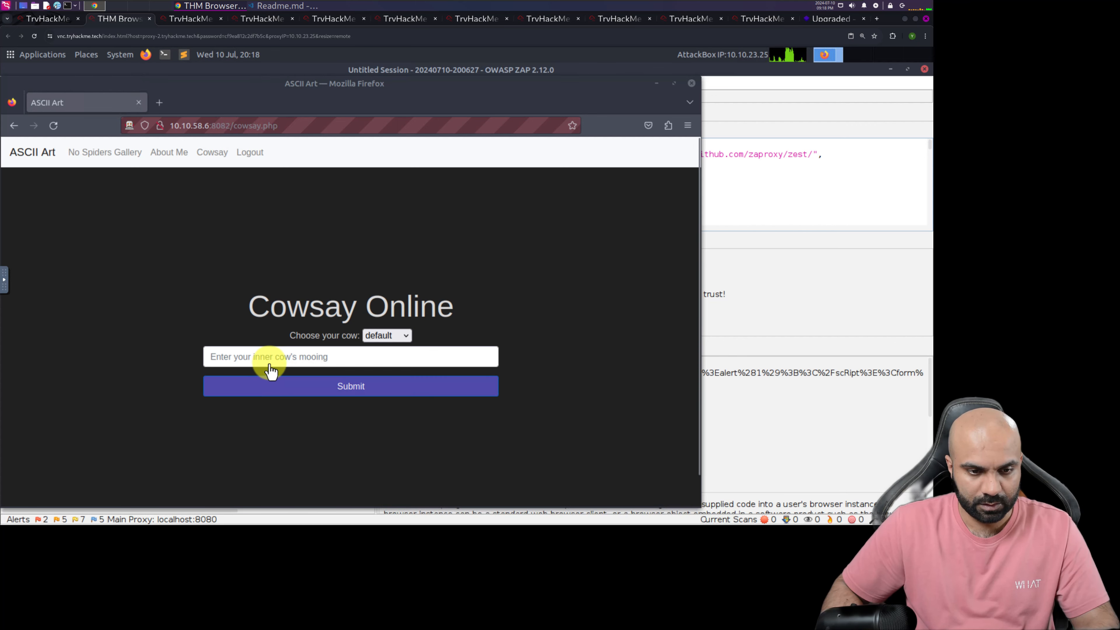
Read the TryHackMe instructions on stopping the recording and which captured requests matter, and return to the AttackBox
left_click(47, 19)
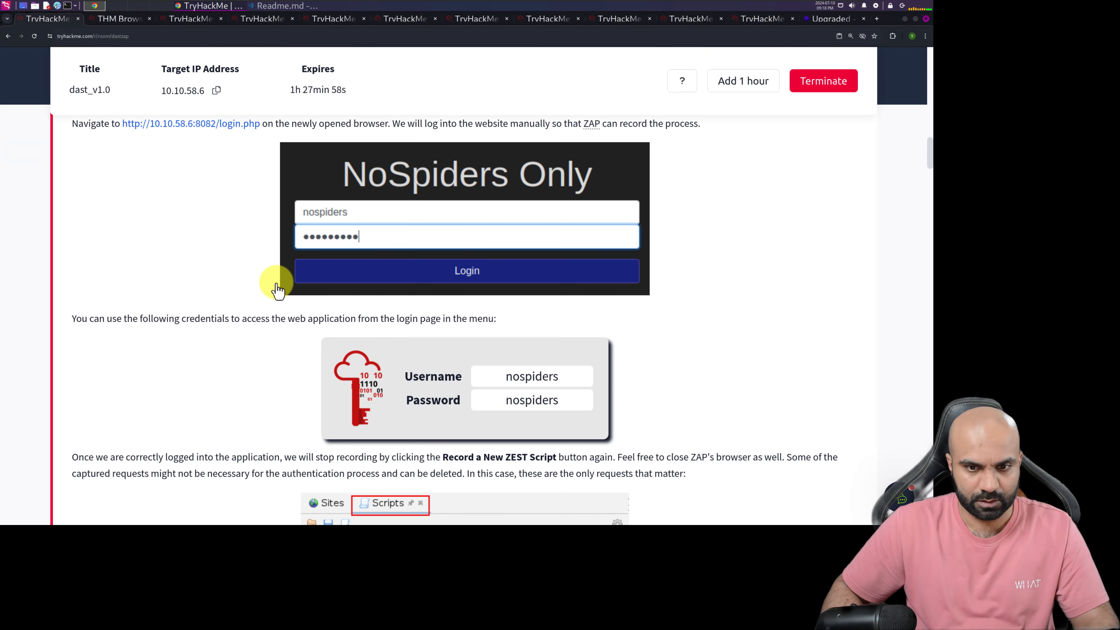
scroll(263, 300, "down", 4)
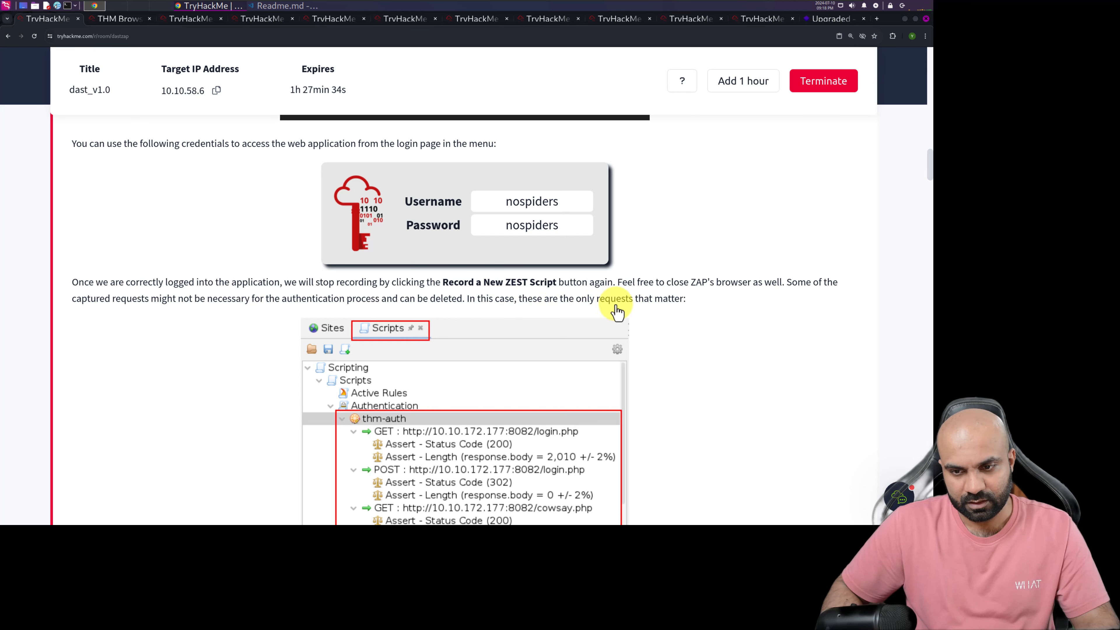
scroll(625, 314, "down", 2)
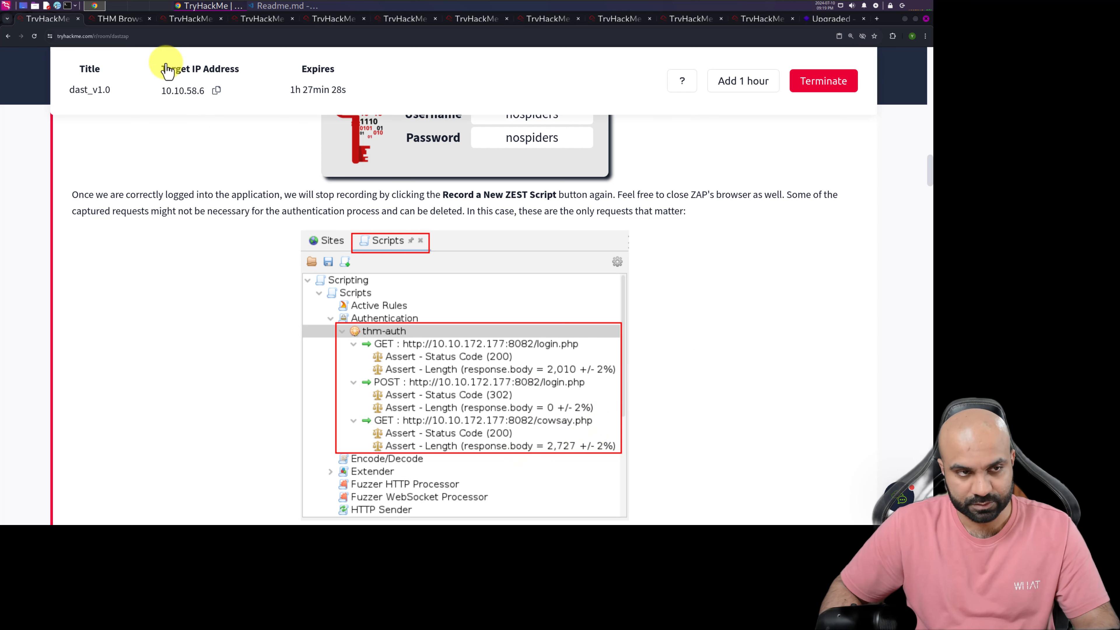
left_click(120, 19)
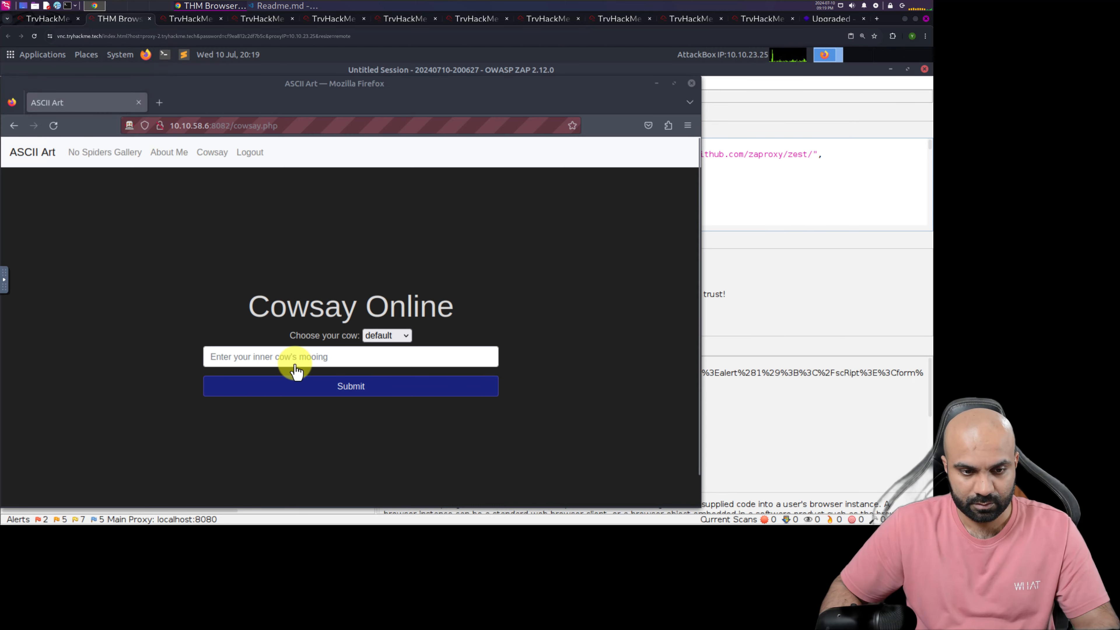
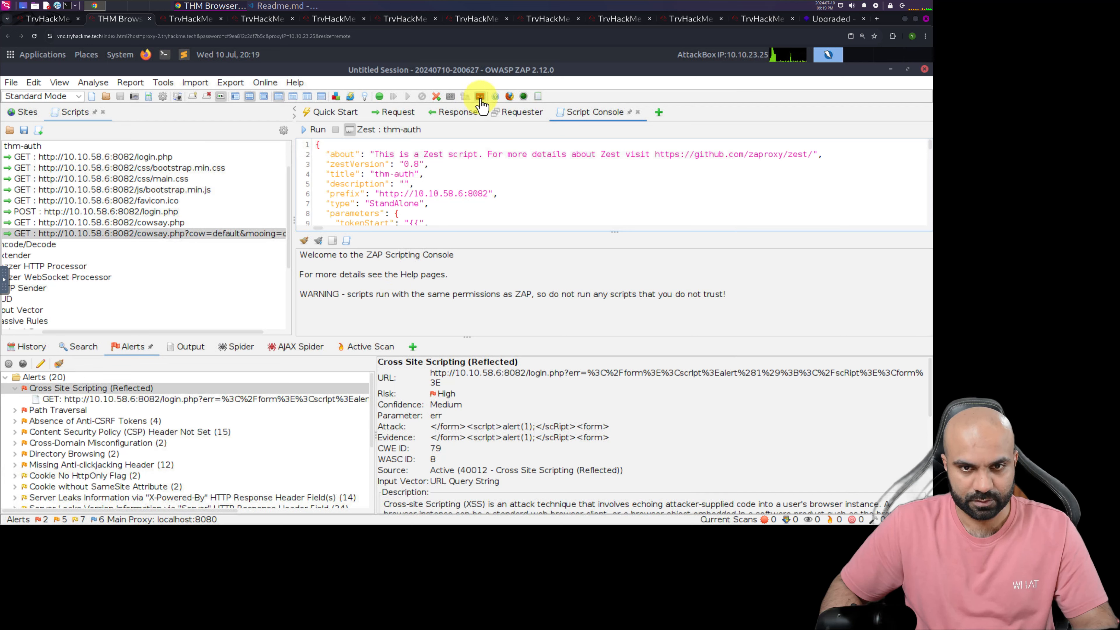
Stop the Zest recording, enlarge the script editor and review the generated thm-auth script through to its end
left_click(480, 99)
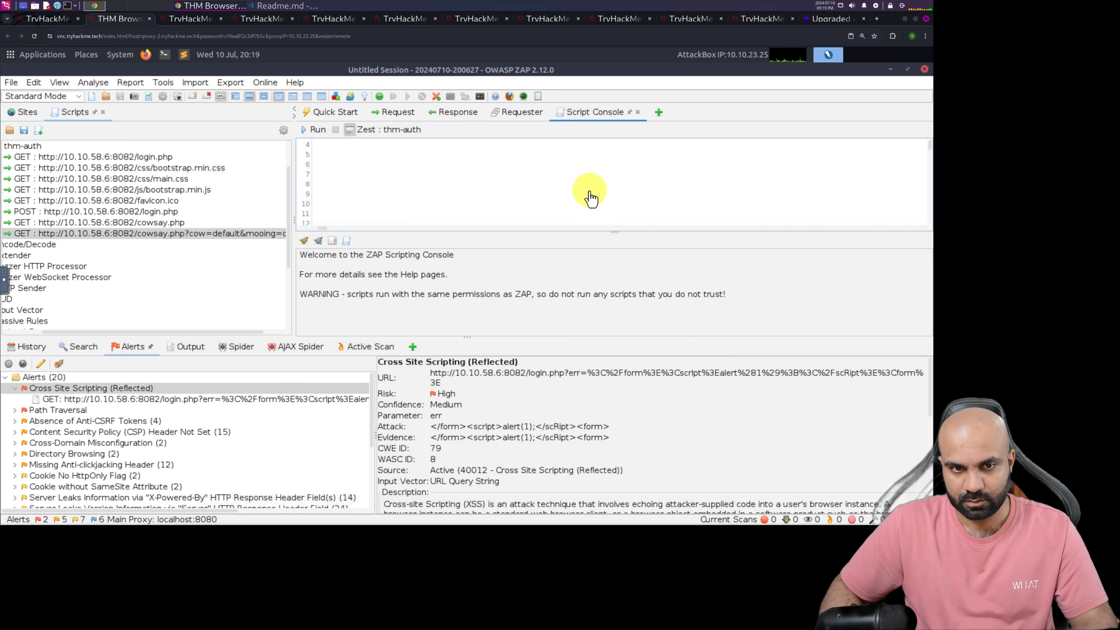
scroll(588, 199, "down", 10)
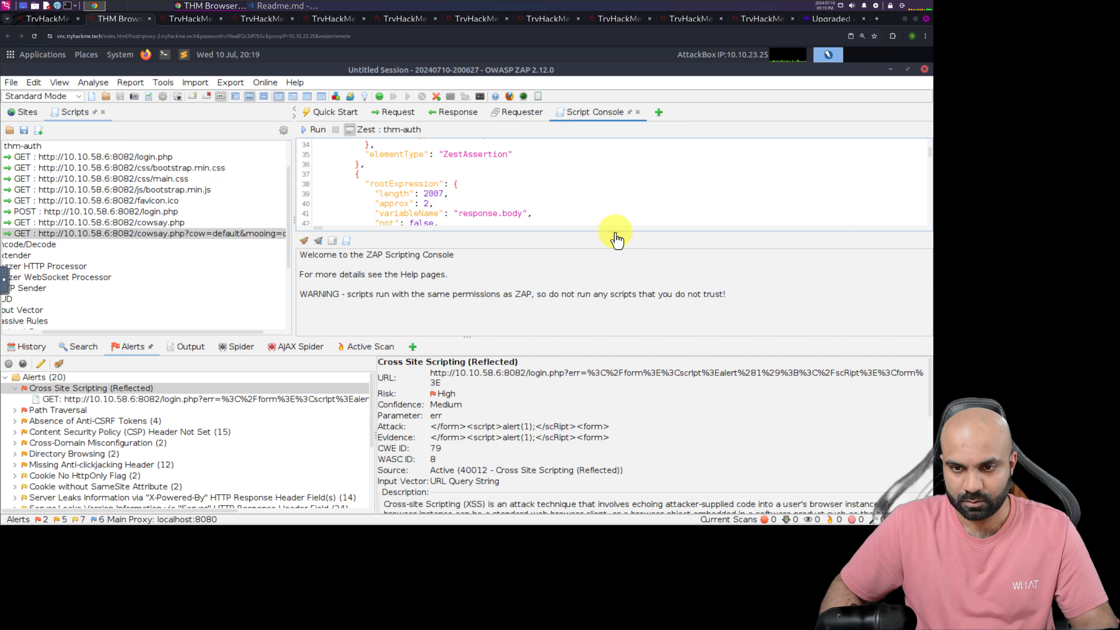
left_click_drag(613, 249, 615, 333)
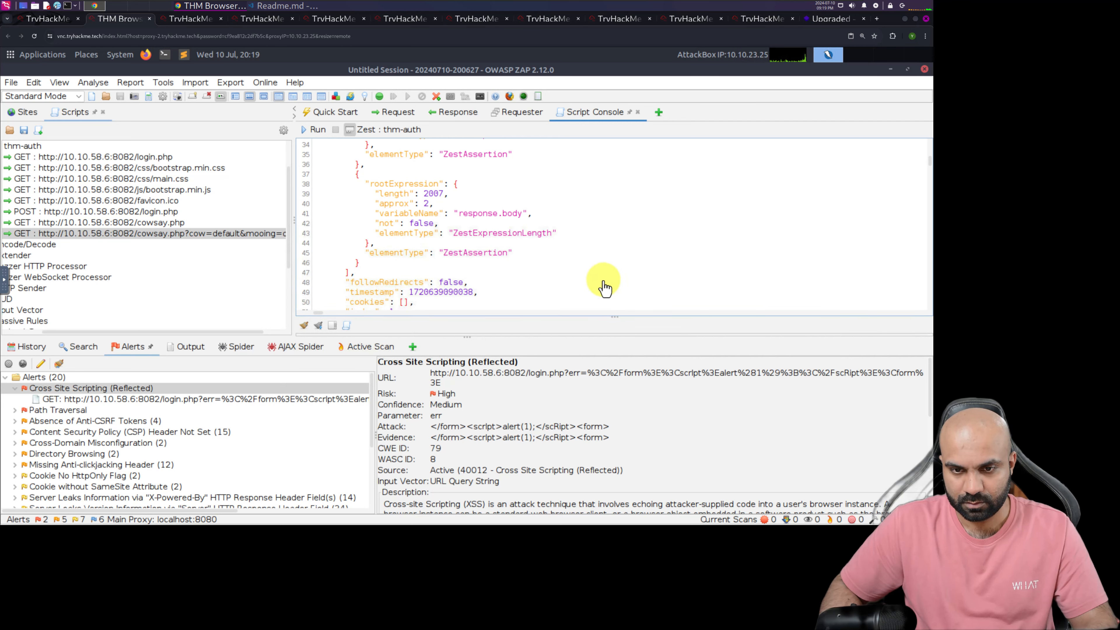
scroll(585, 253, "down", 19)
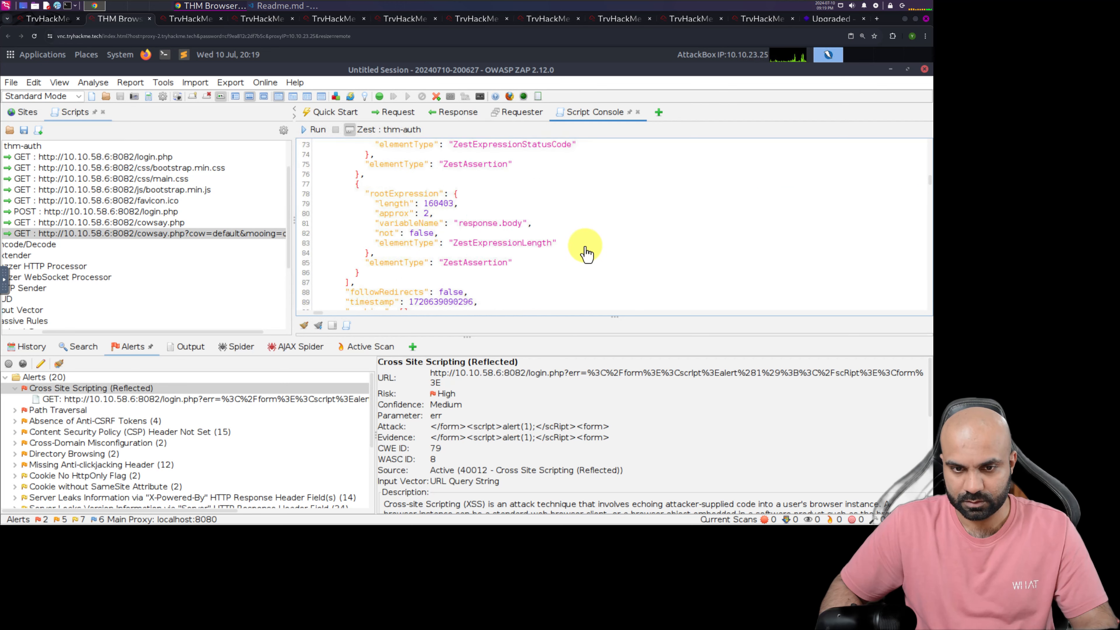
scroll(586, 254, "down", 20)
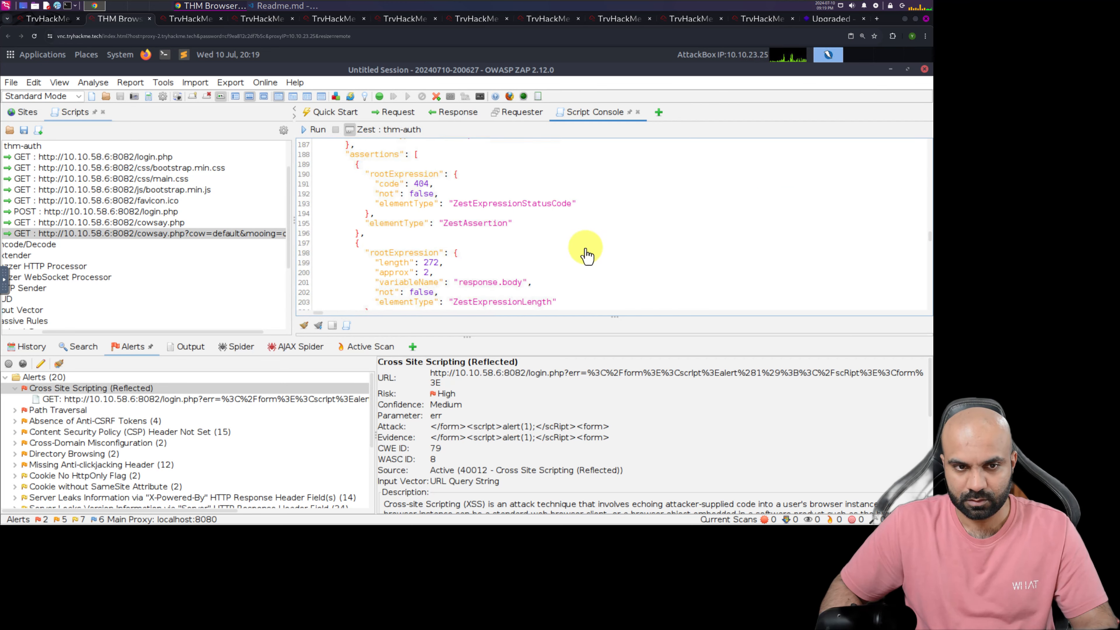
scroll(587, 255, "down", 20)
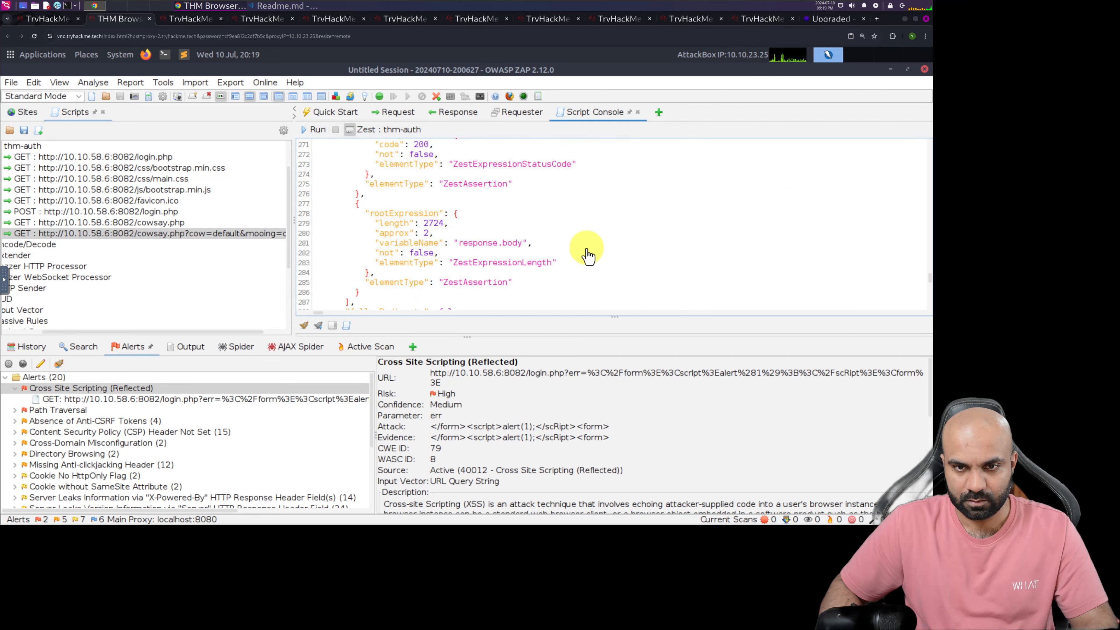
scroll(584, 251, "down", 7)
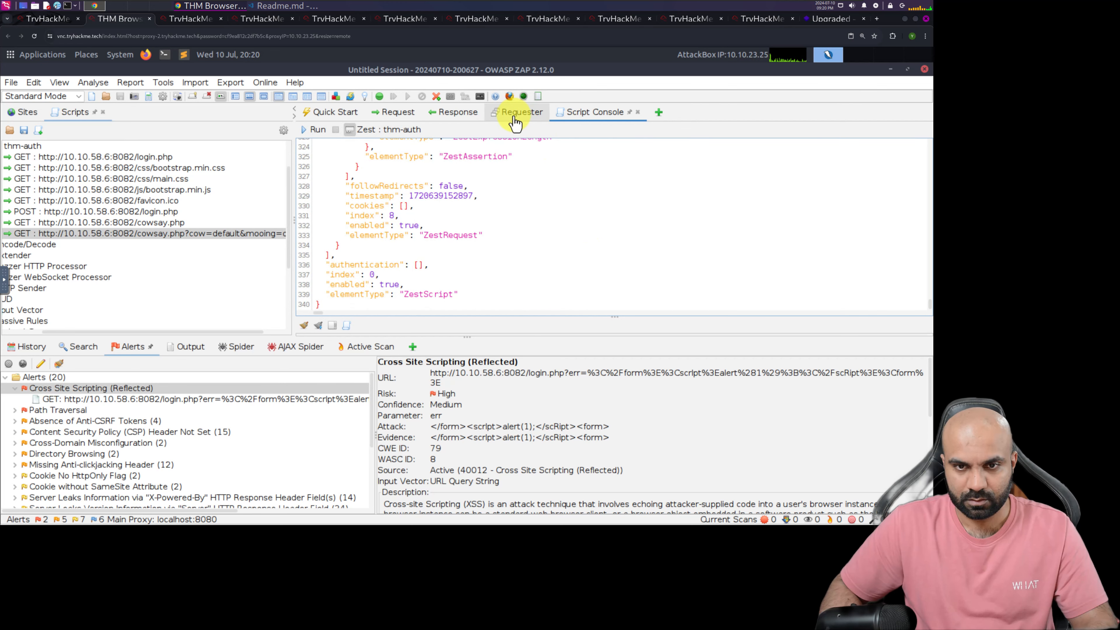
Compare the requests recorded under thm-auth with those TryHackMe says matter, and read how to test the recorded script
left_click(44, 18)
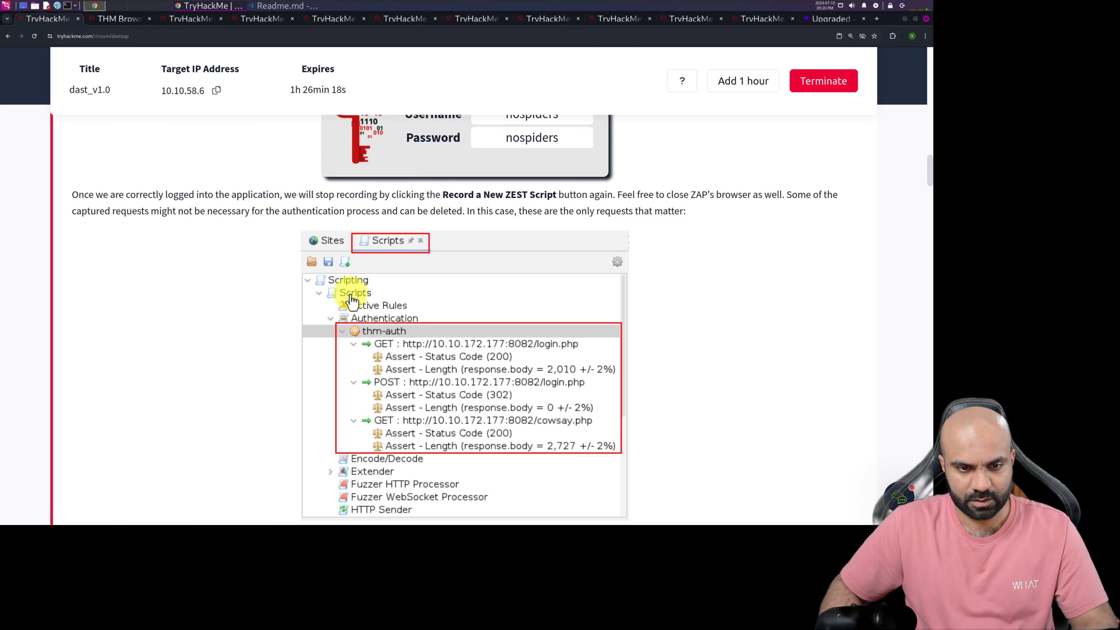
left_click(134, 19)
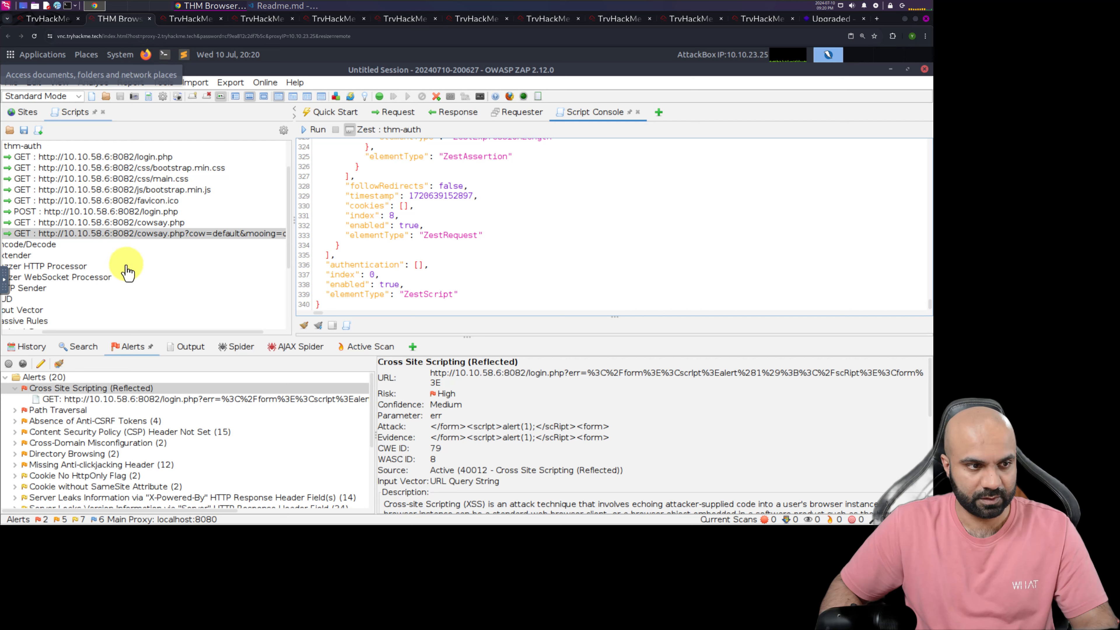
left_click_drag(135, 333, 7, 333)
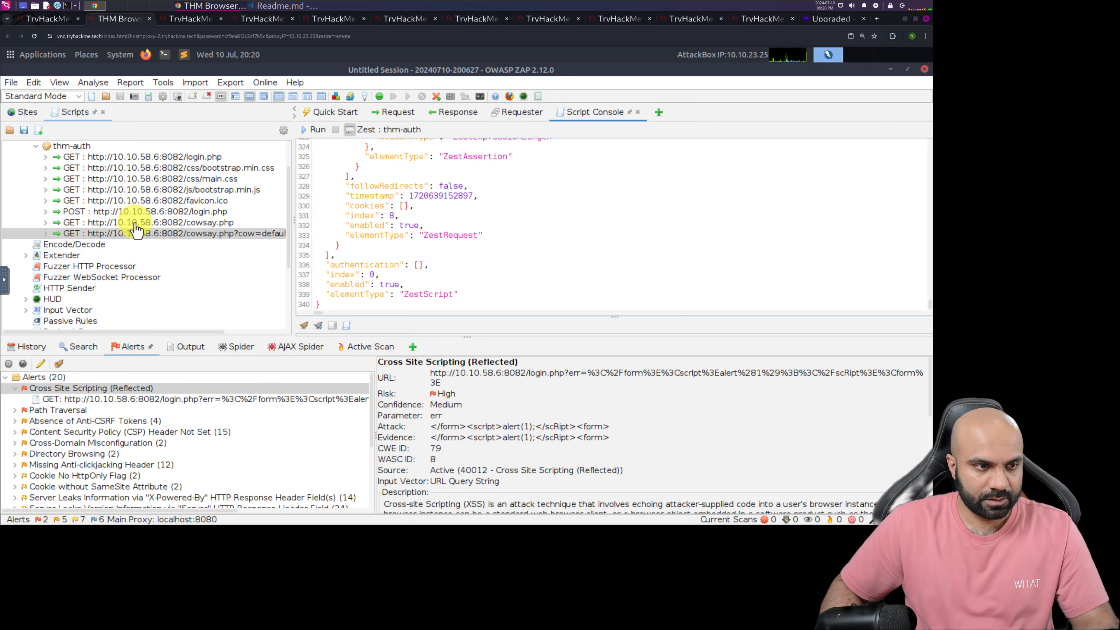
left_click(119, 147)
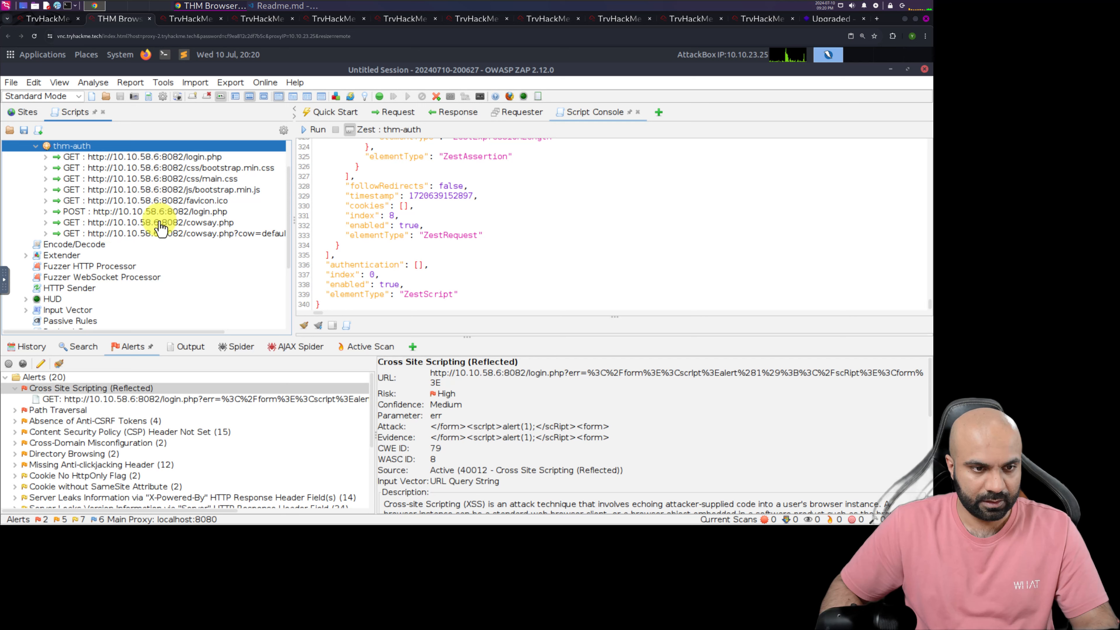
left_click(71, 212)
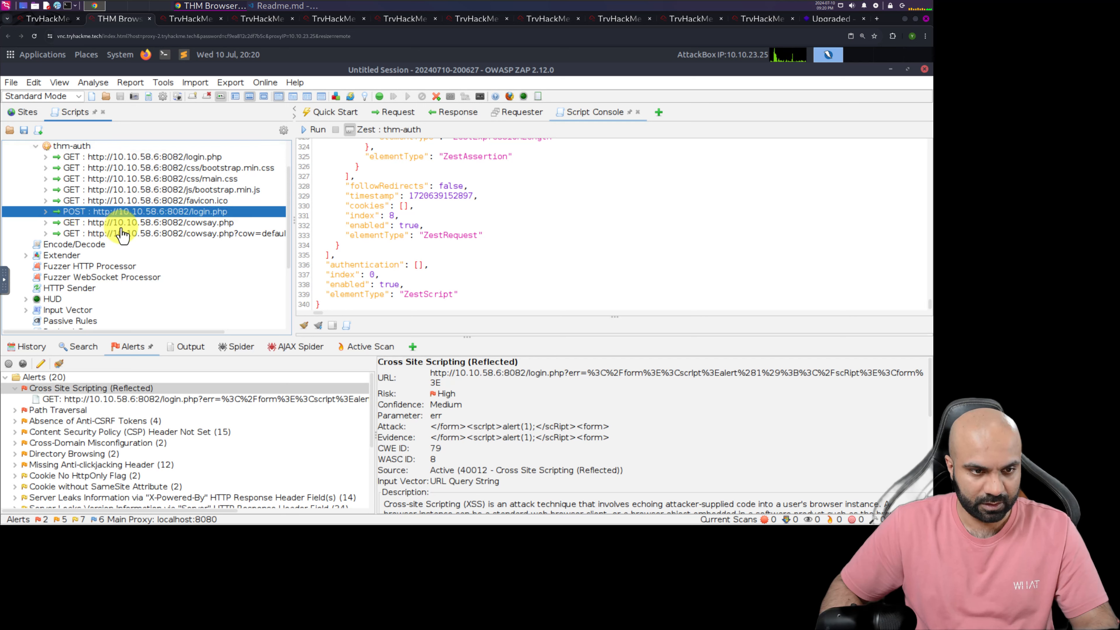
left_click(132, 224)
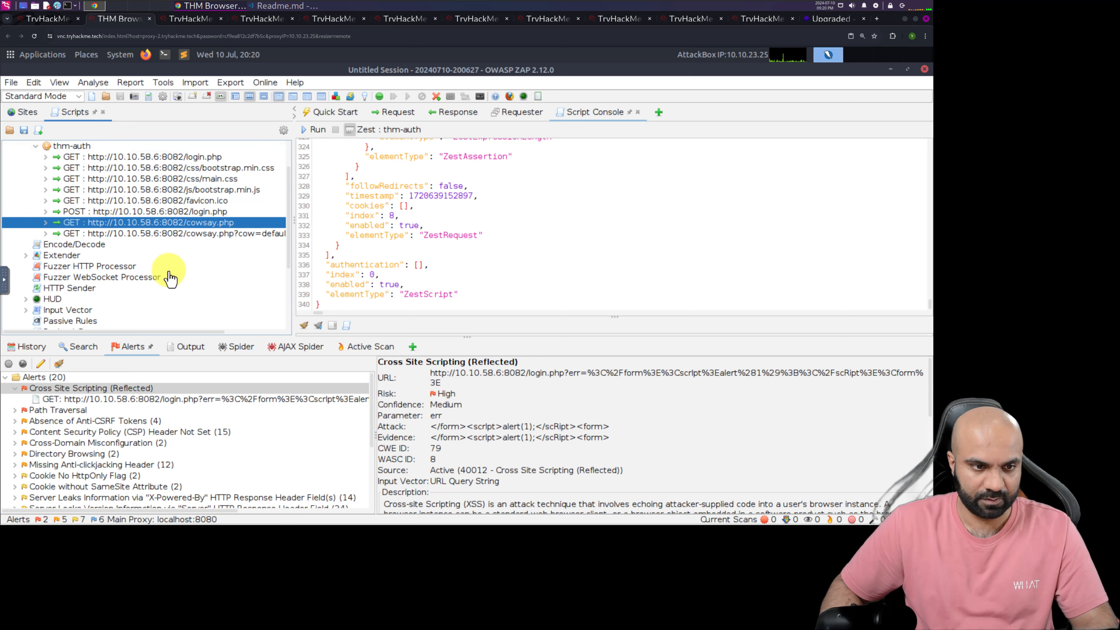
left_click(152, 234)
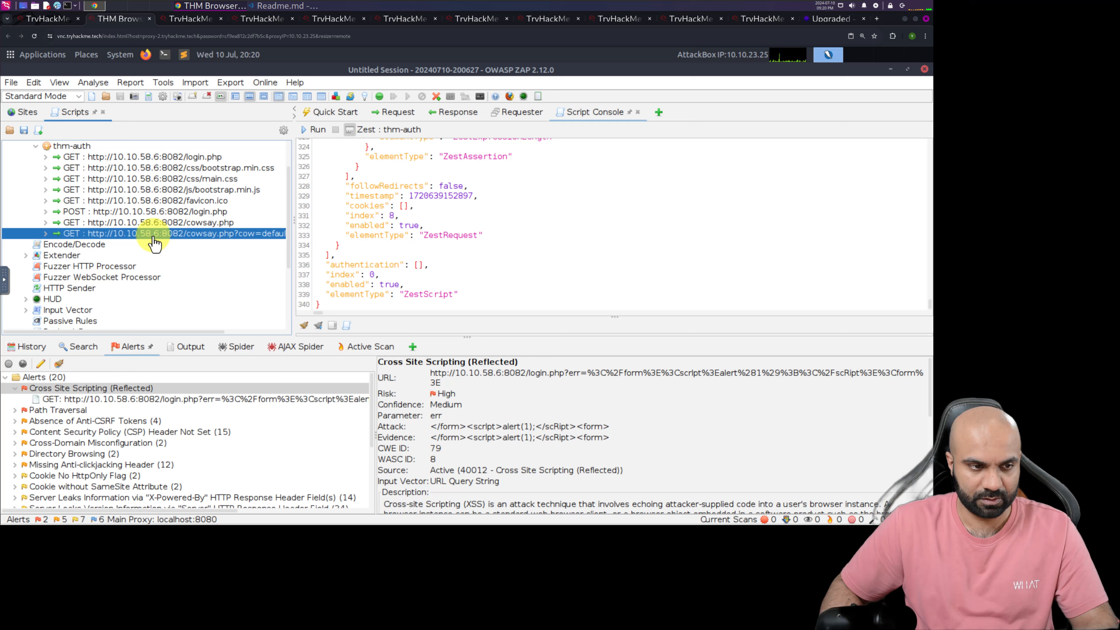
left_click(44, 23)
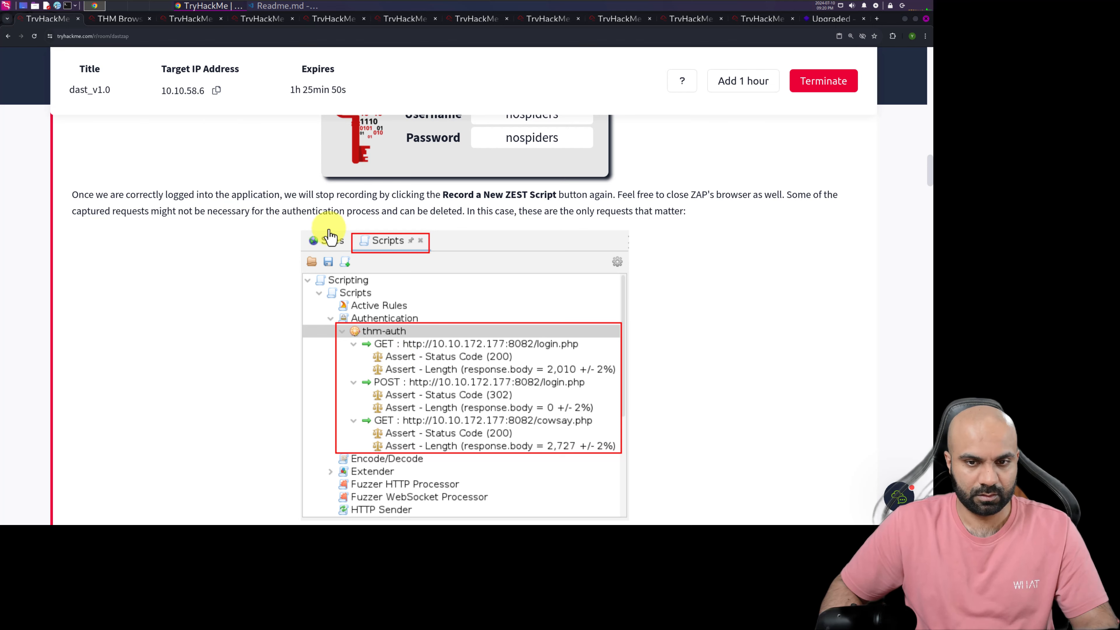
scroll(272, 247, "down", 1)
scroll(273, 248, "down", 5)
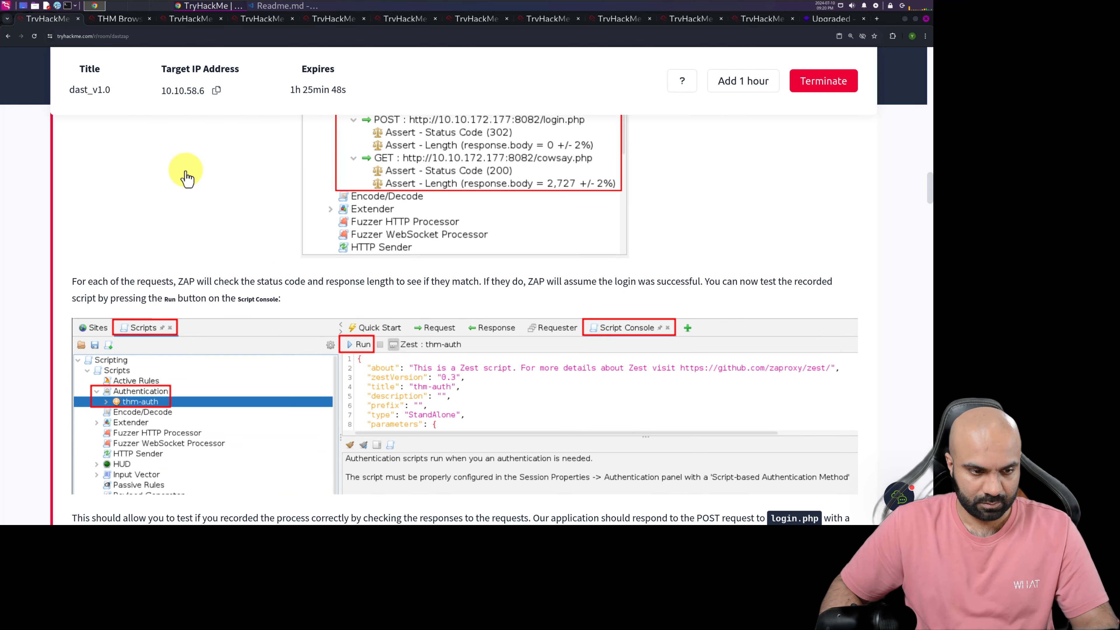
In the AttackBox, inspect the assertions of the two cowsay.php requests and delete the GET request containing cow=default from thm-auth
left_click(105, 18)
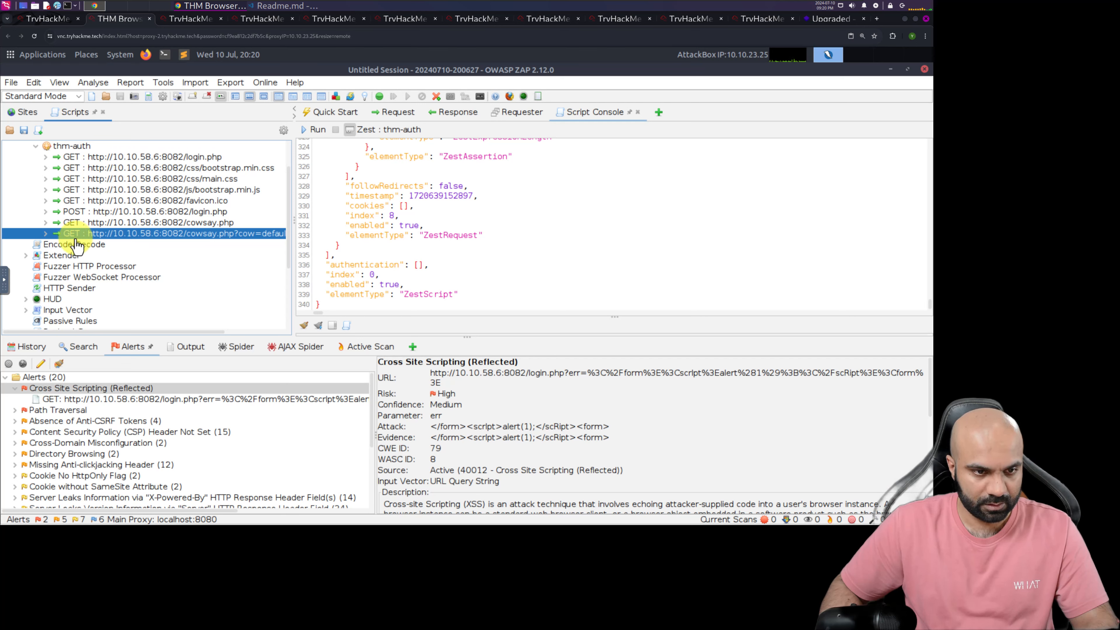
left_click(45, 233)
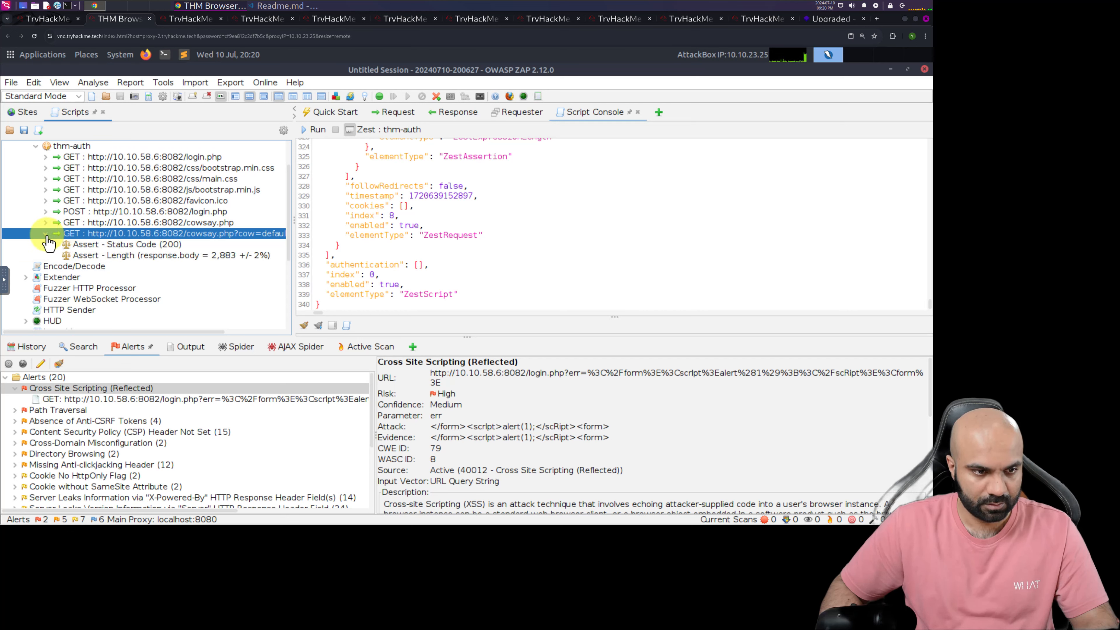
left_click(45, 222)
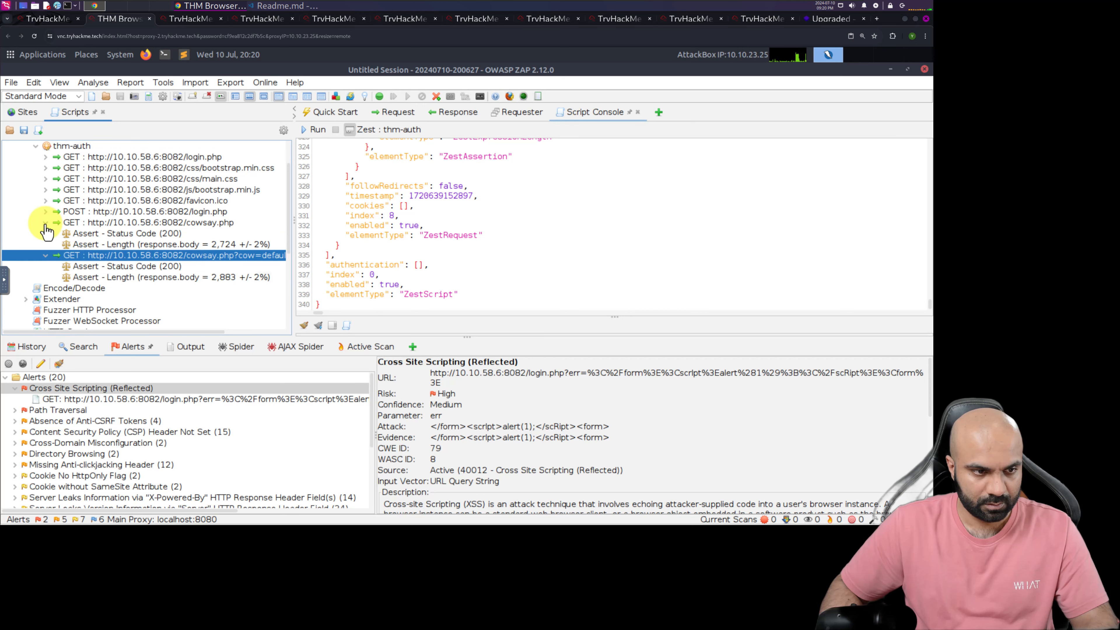
right_click(141, 263)
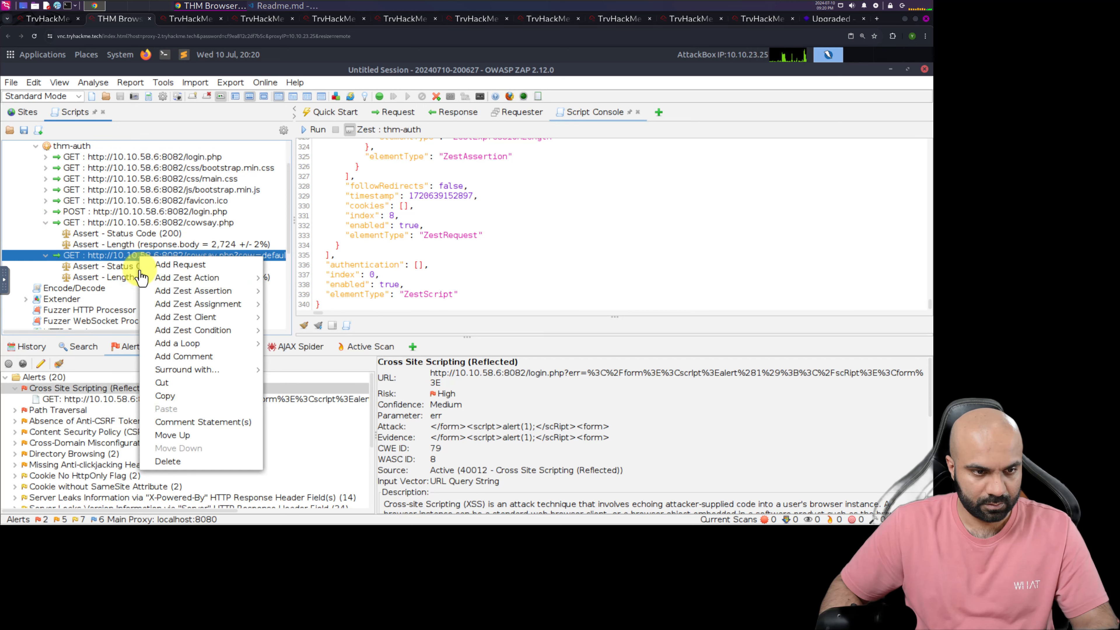
left_click(180, 462)
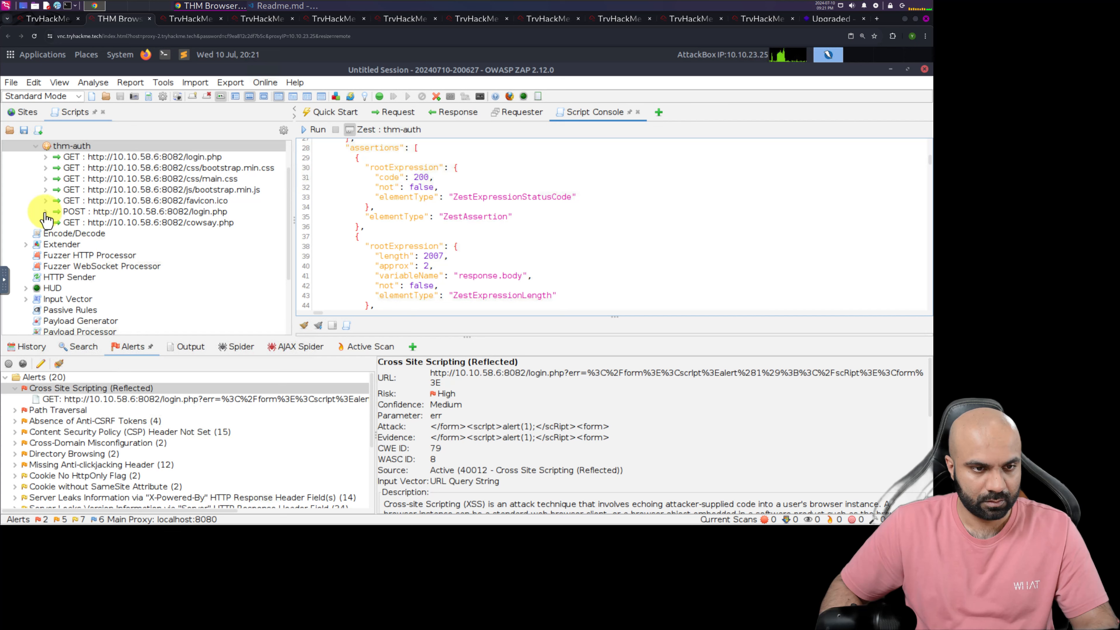
Delete the bootstrap.min.css, main.css, bootstrap.min.js and favicon.ico GET requests from the thm-auth script
left_click(111, 170)
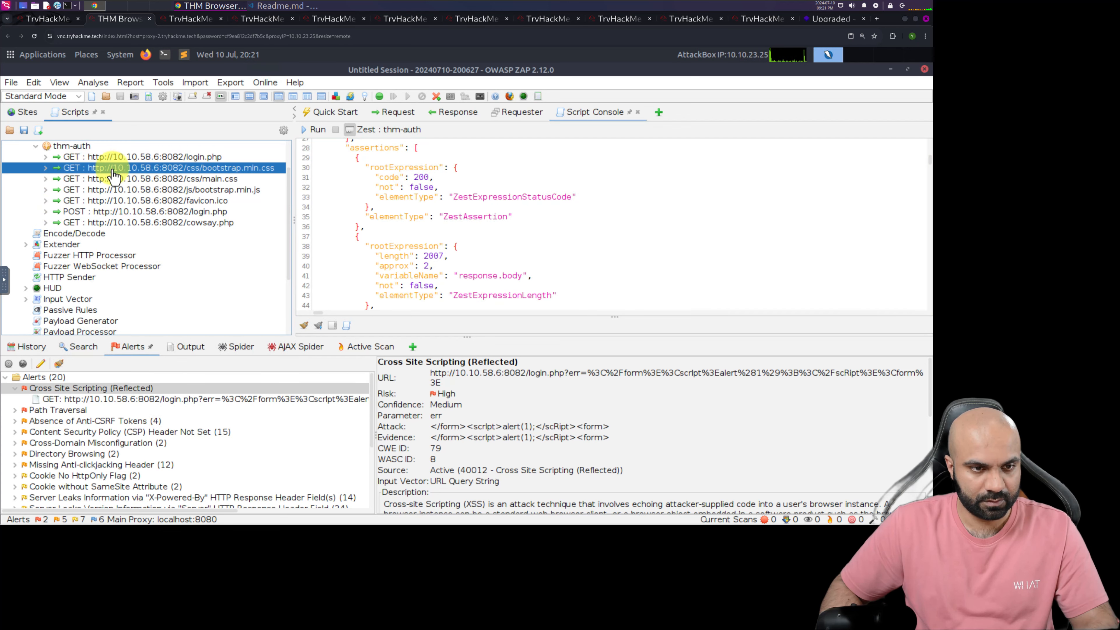
left_click(138, 201, "shift")
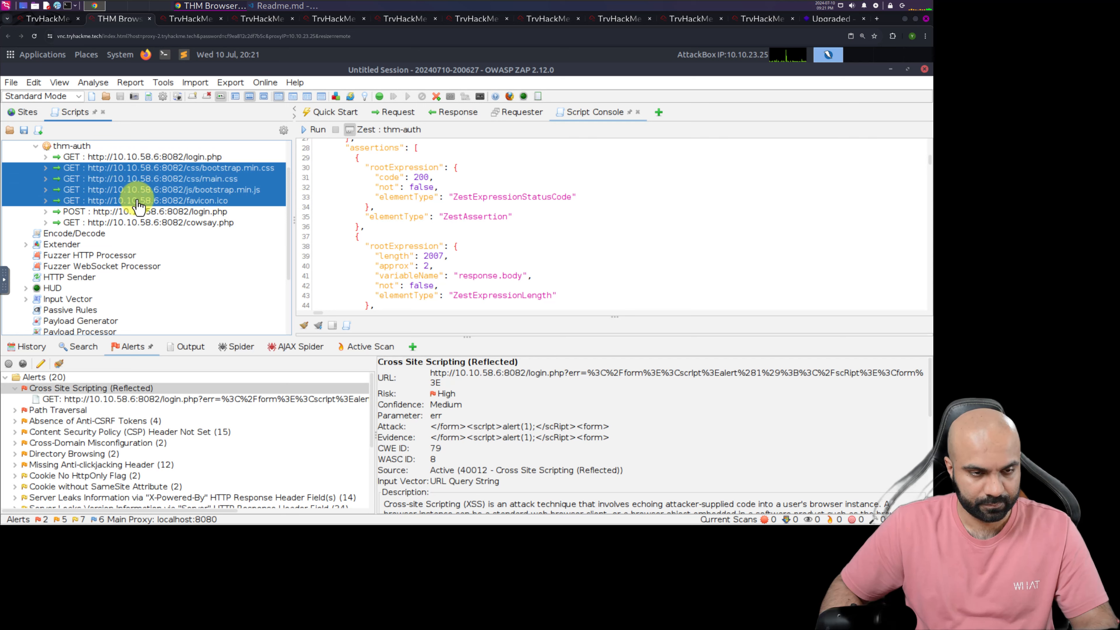
right_click(138, 204)
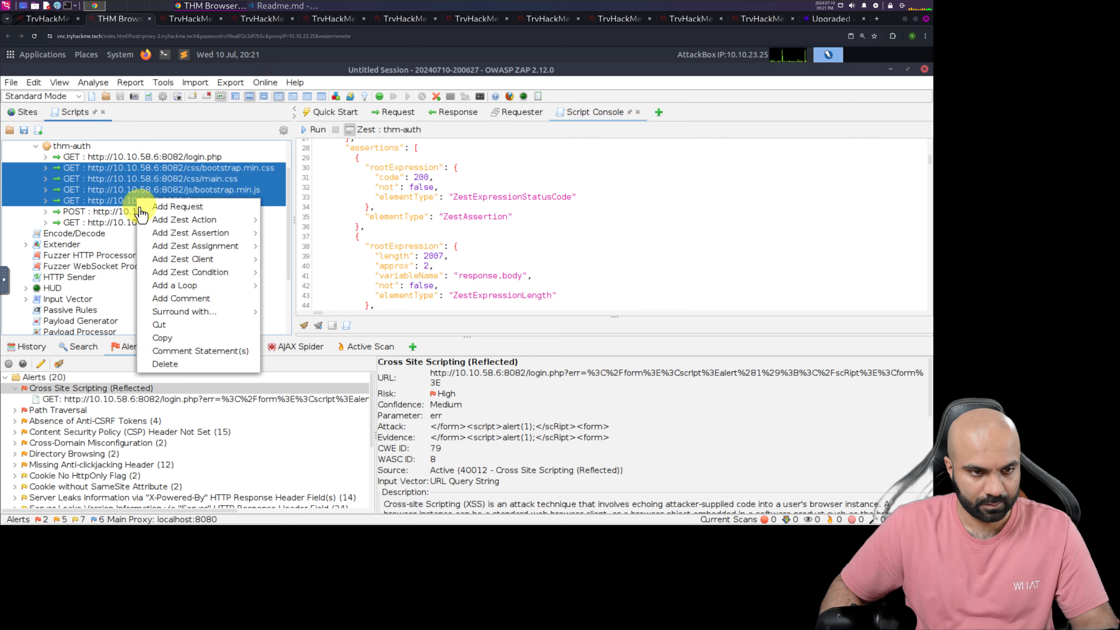
left_click(167, 364)
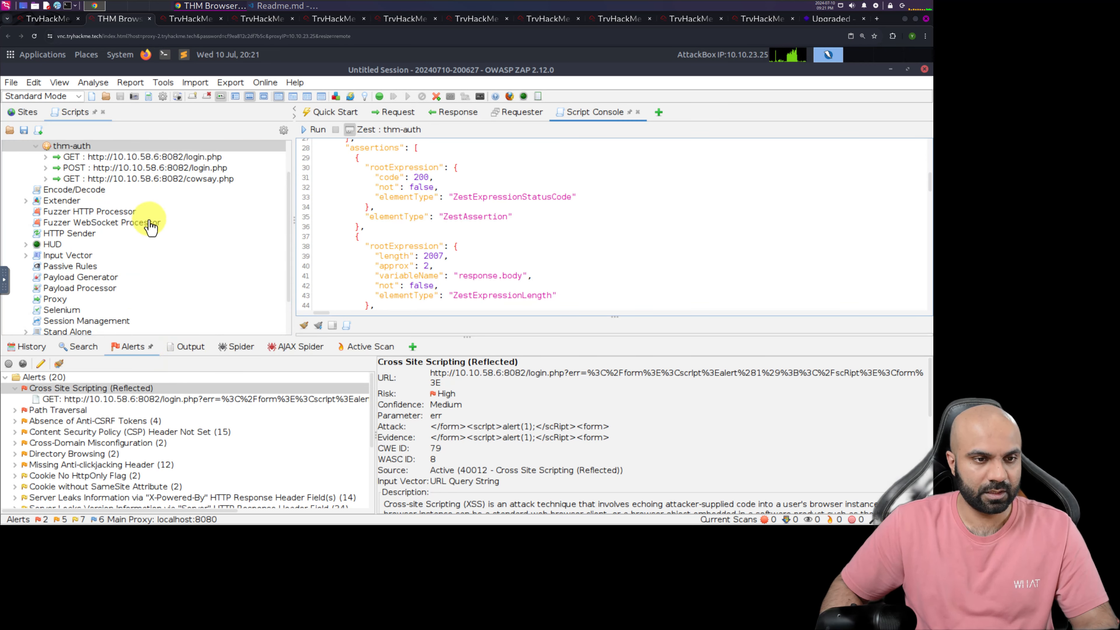
Examine the status code and response length assertions of the login.php and cowsay.php requests kept in thm-auth
left_click(45, 158)
left_click(46, 158)
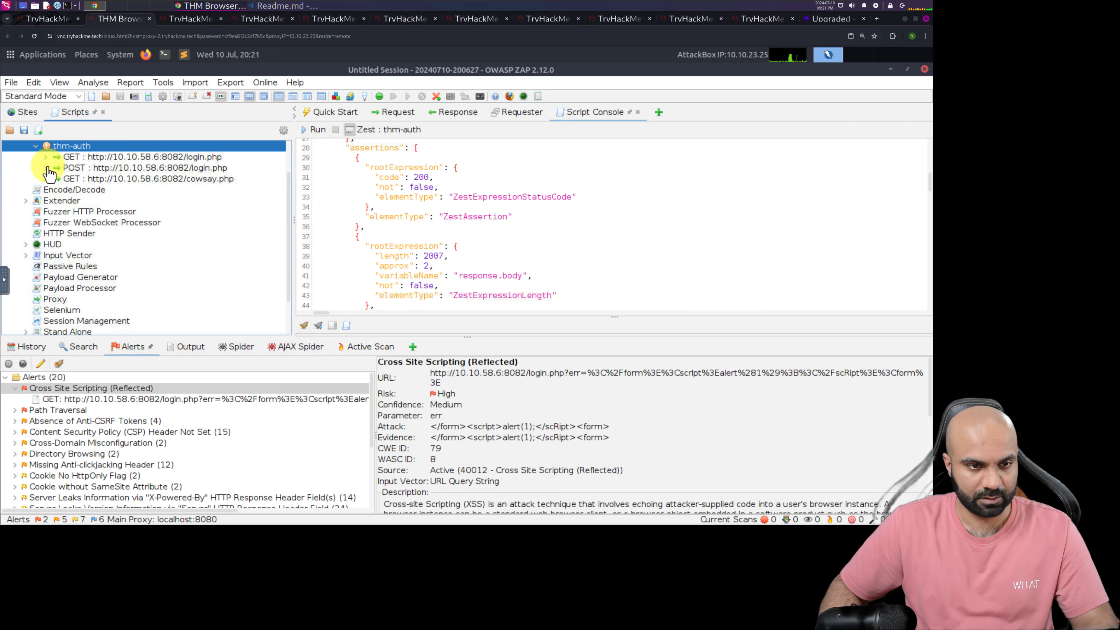
left_click(46, 169)
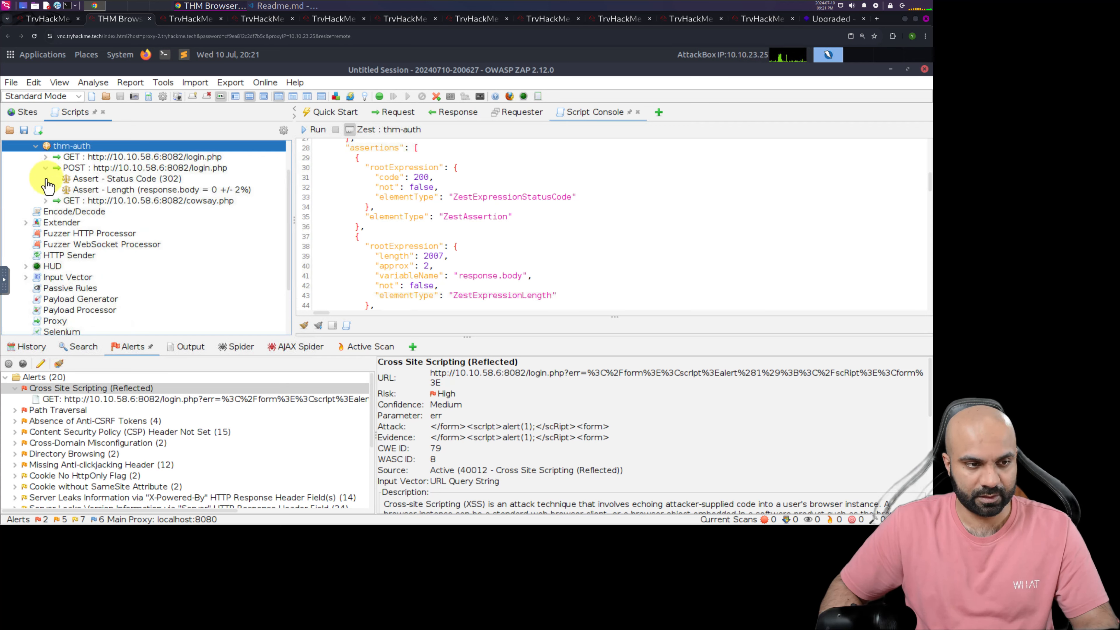
left_click(45, 168)
left_click(46, 179)
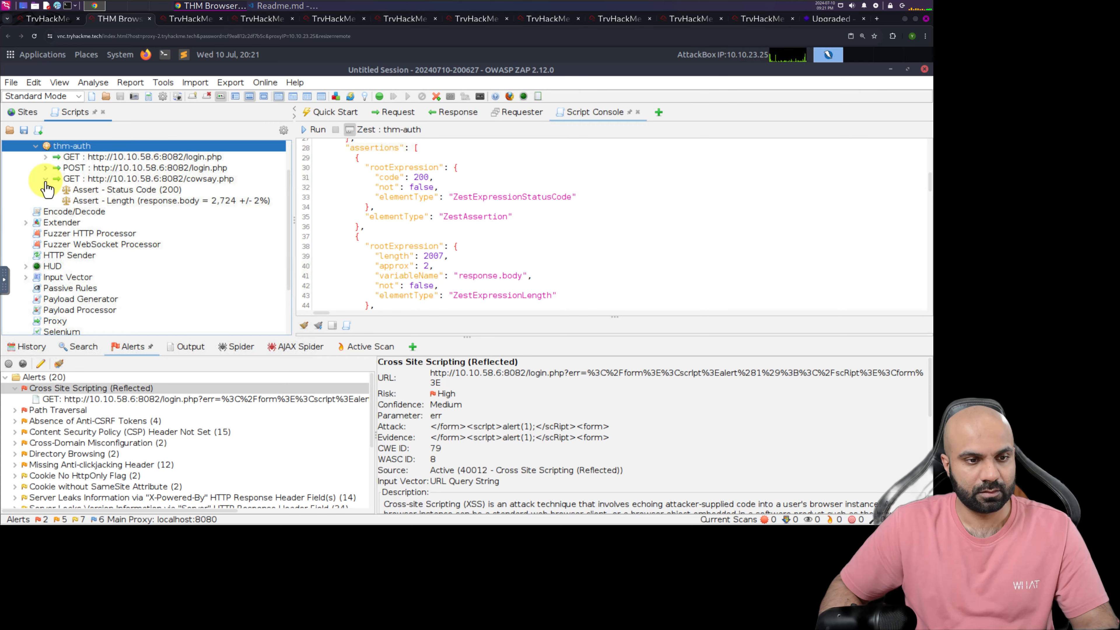
left_click(46, 180)
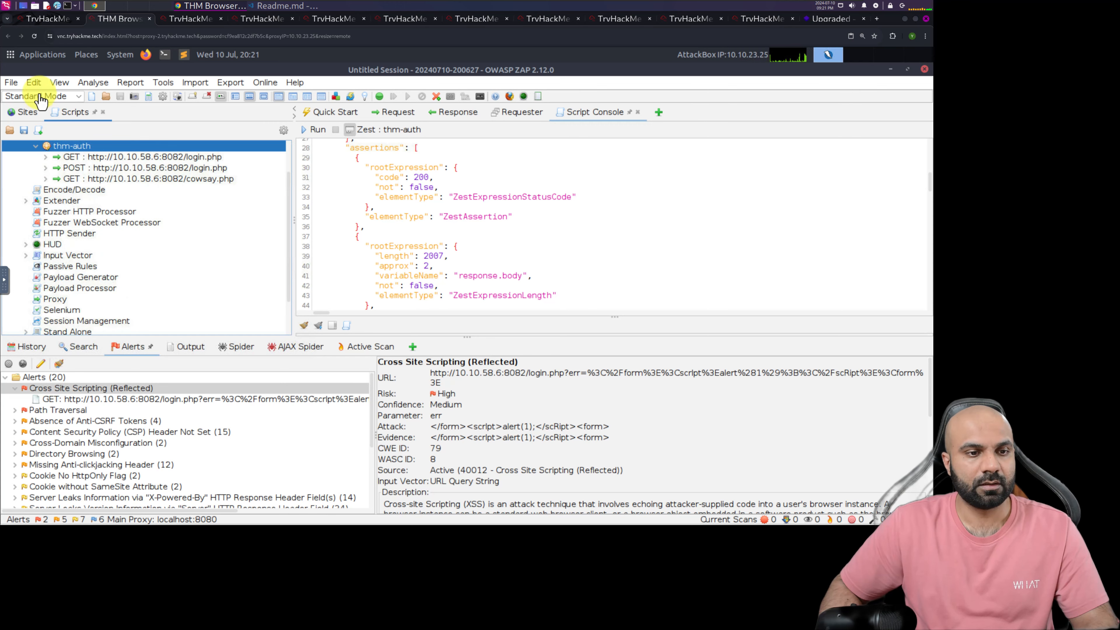
Read the TryHackMe instructions on testing the recorded script, return to the AttackBox and run thm-auth
left_click(46, 20)
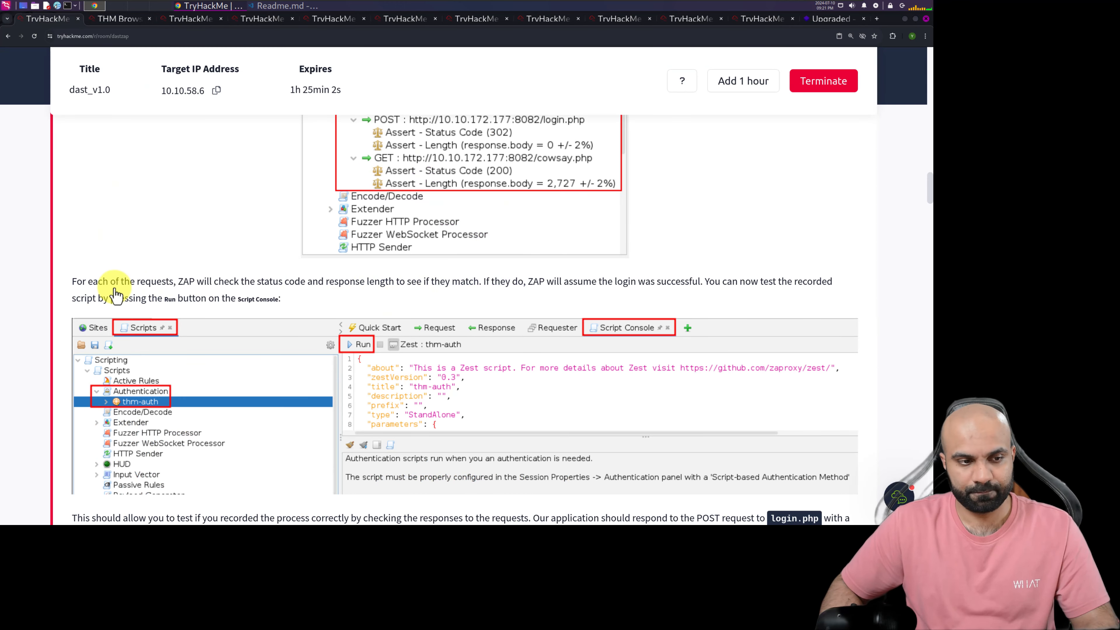
scroll(155, 317, "down", 3)
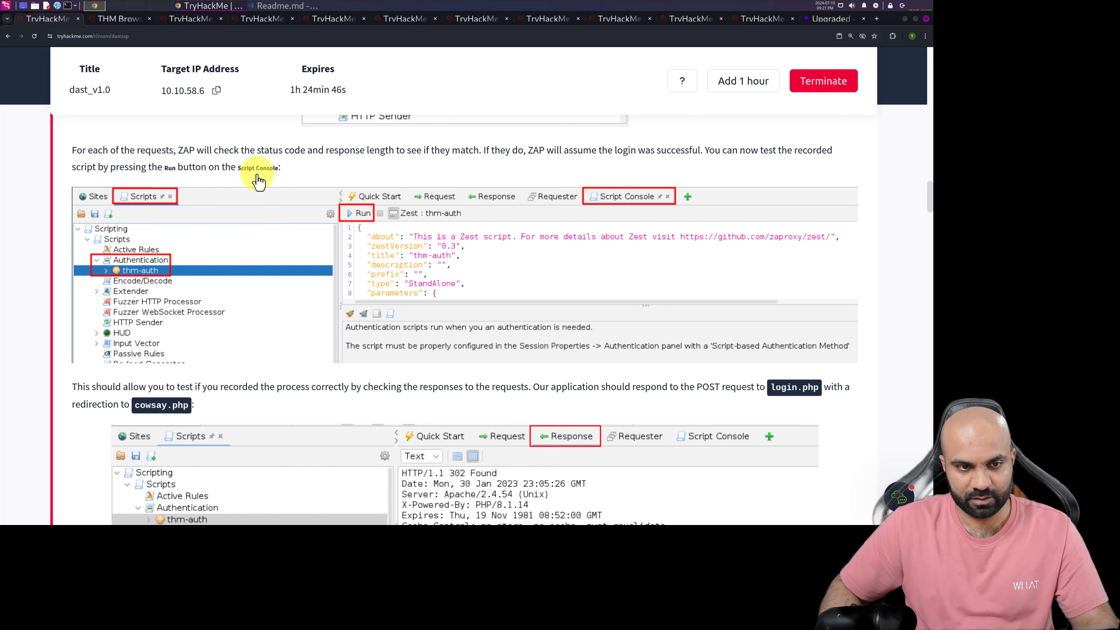
left_click(104, 18)
scroll(124, 238, "up", 2)
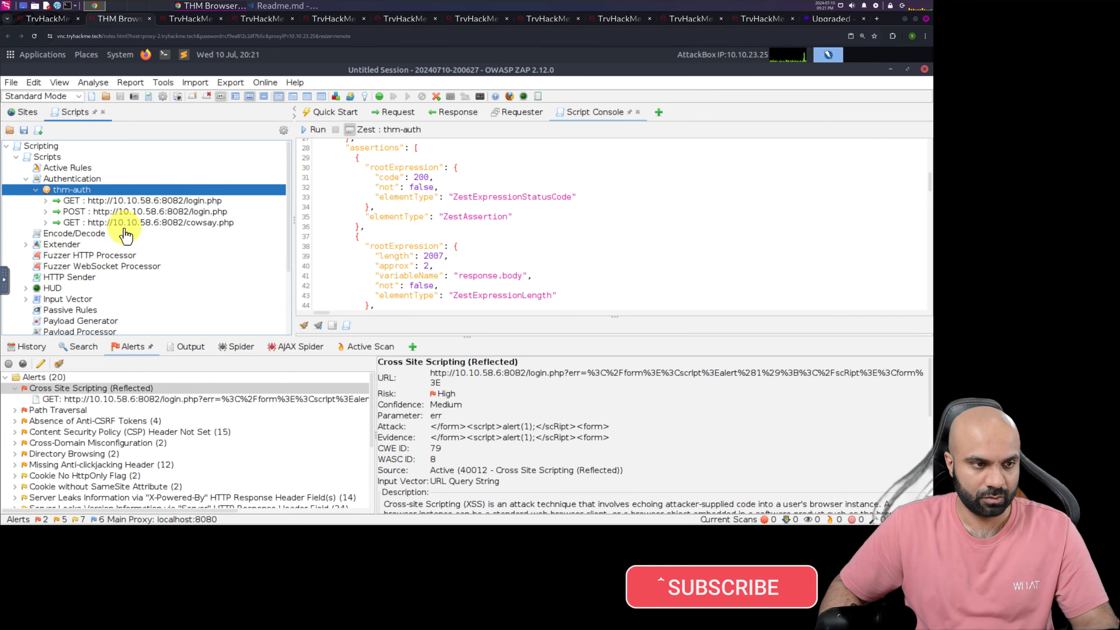
left_click(314, 130)
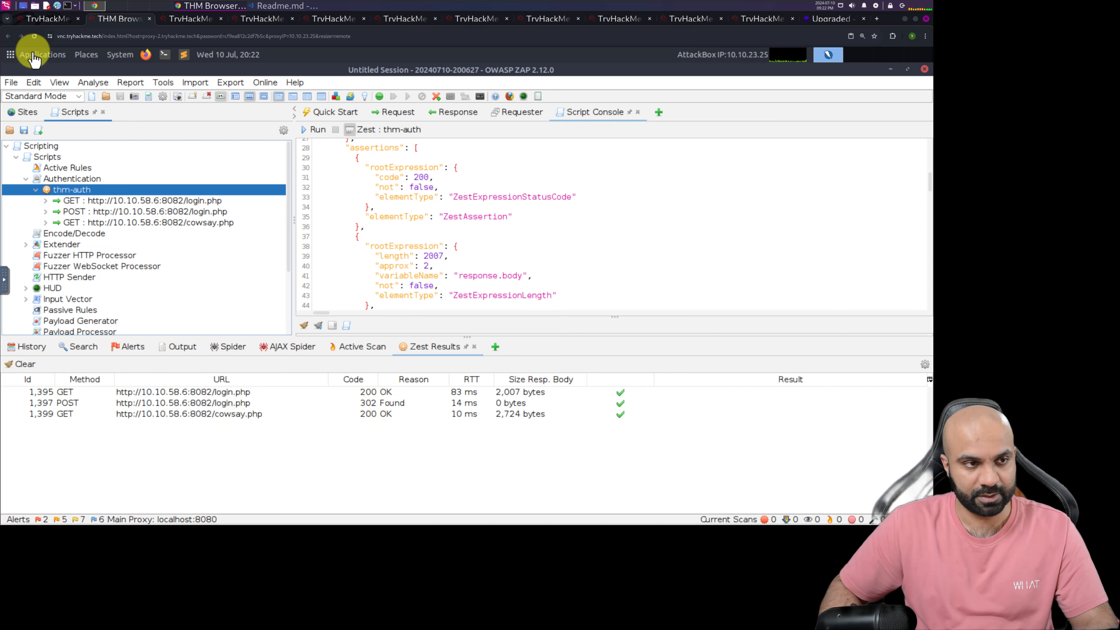
Read the TryHackMe guidance on expected responses and, back in the AttackBox, check the POST login.php response's status code and Location header
left_click(48, 18)
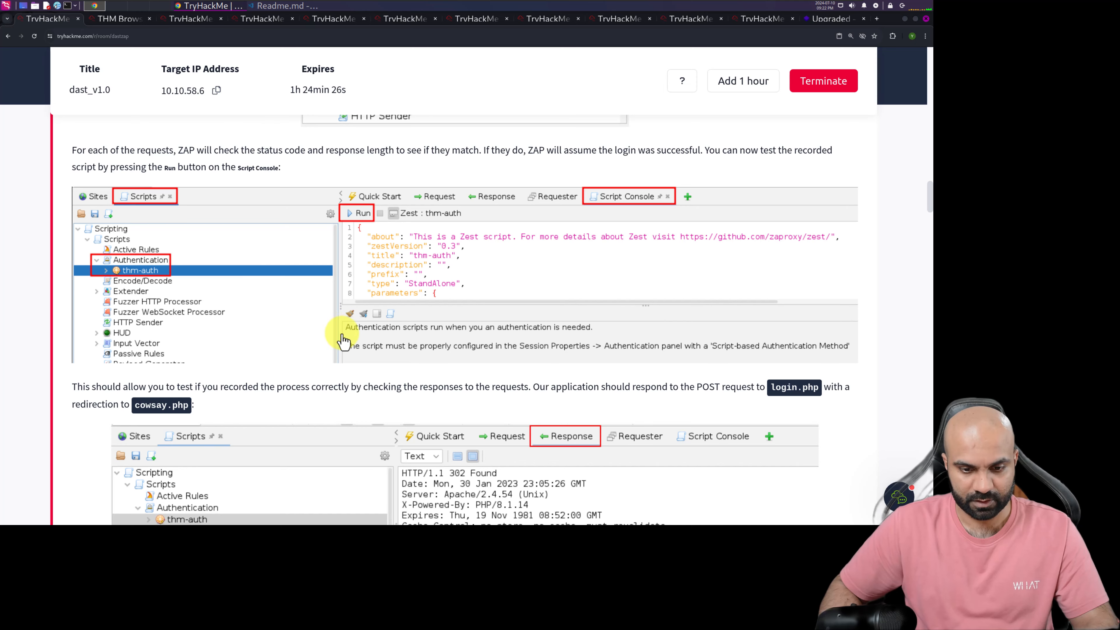
scroll(344, 341, "down", 5)
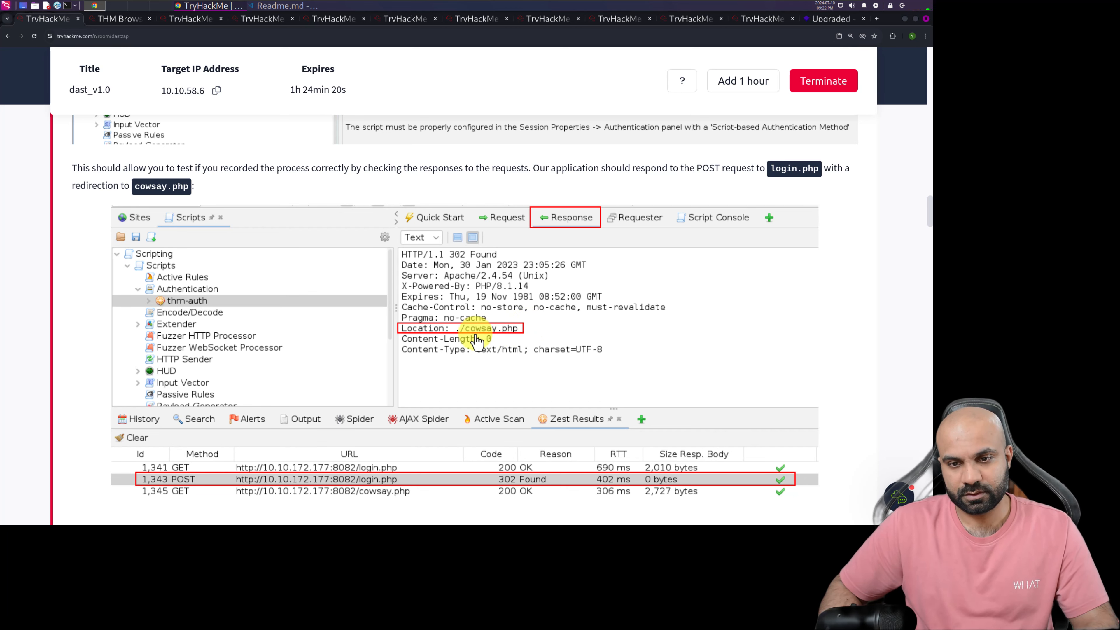
scroll(98, 217, "up", 1)
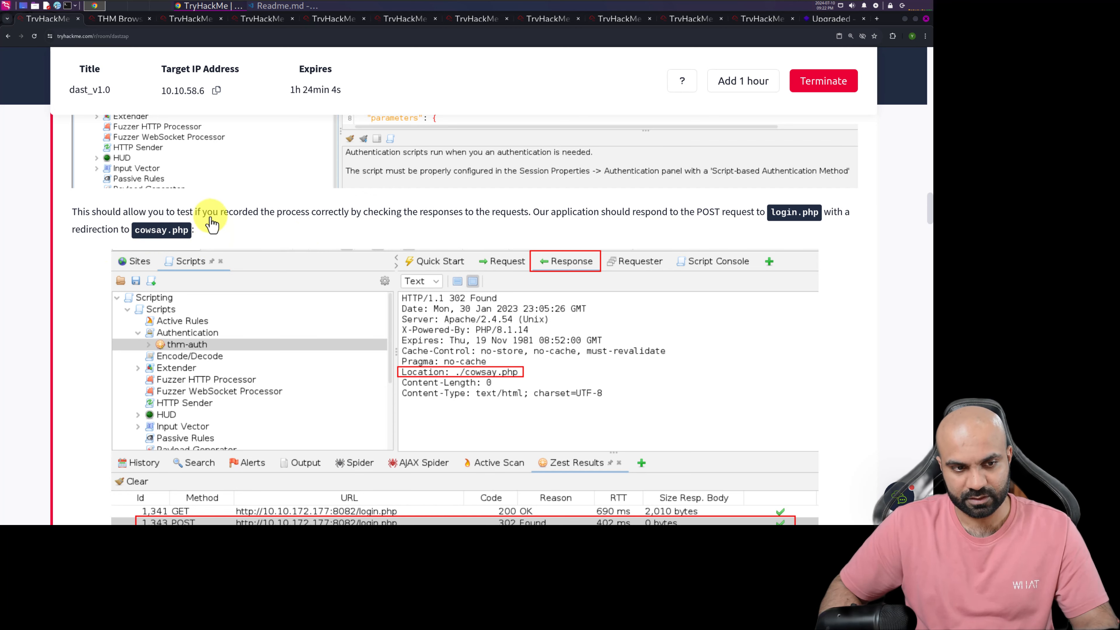
left_click(110, 19)
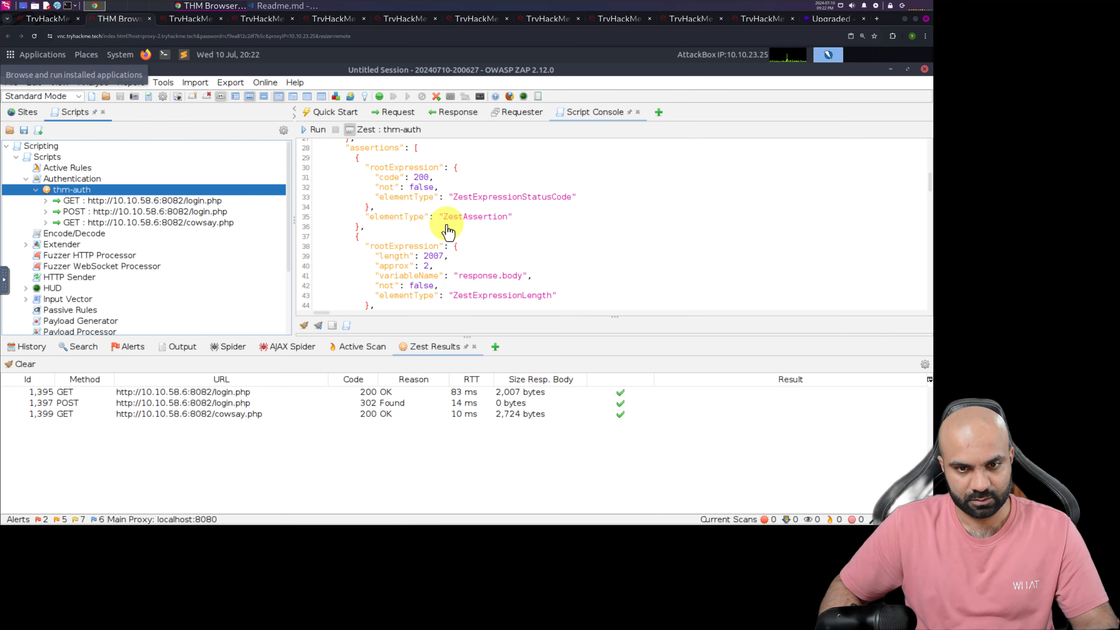
left_click(457, 112)
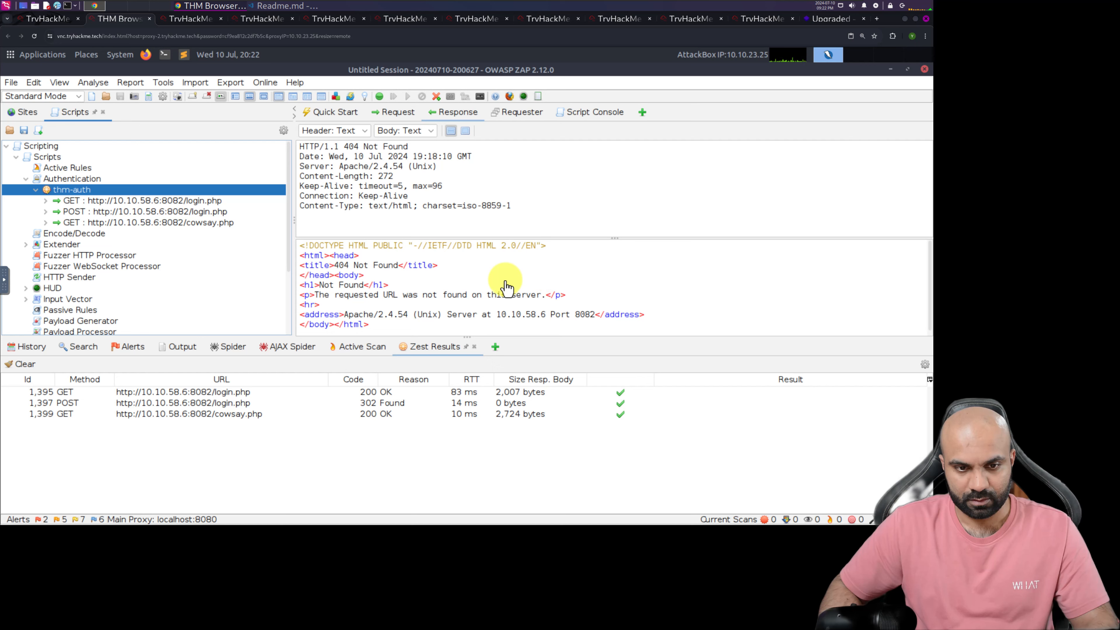
left_click(378, 395)
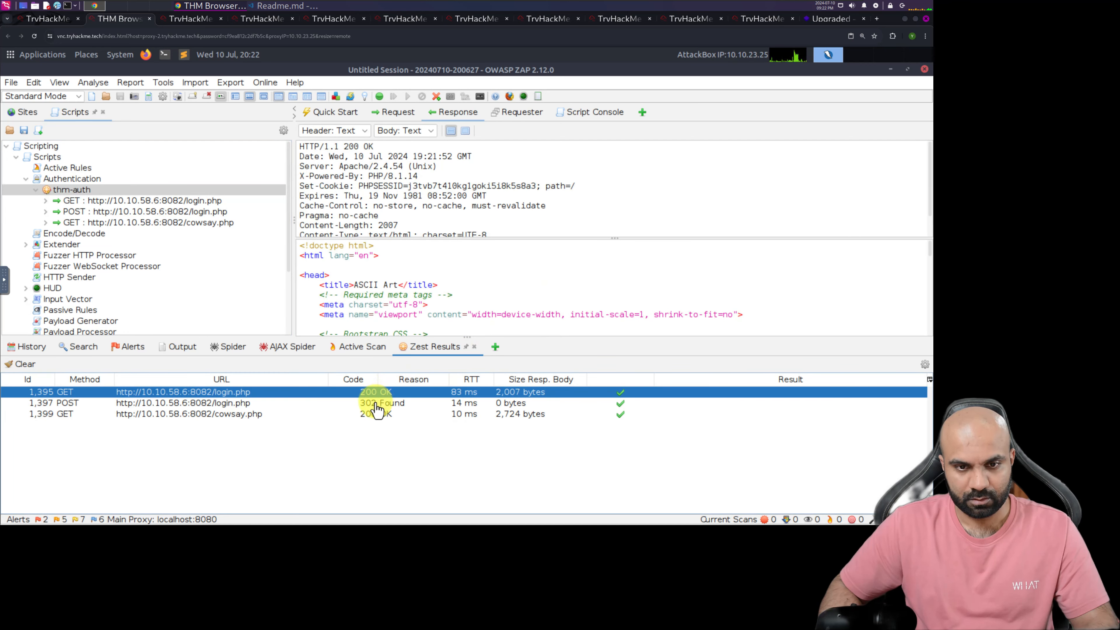
left_click(377, 403)
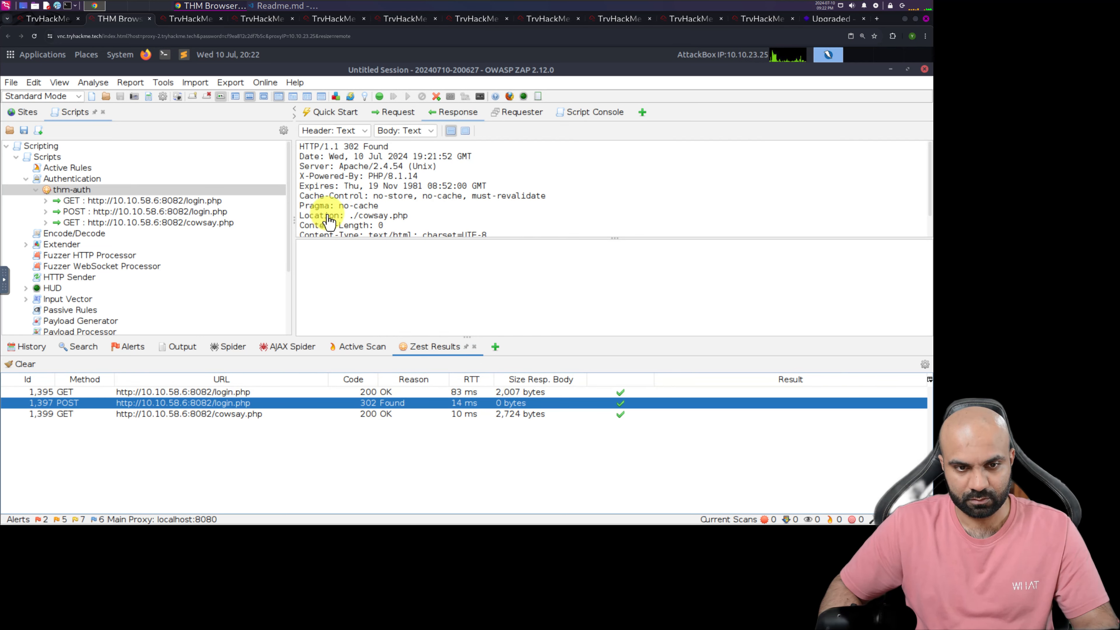
double_click(351, 148)
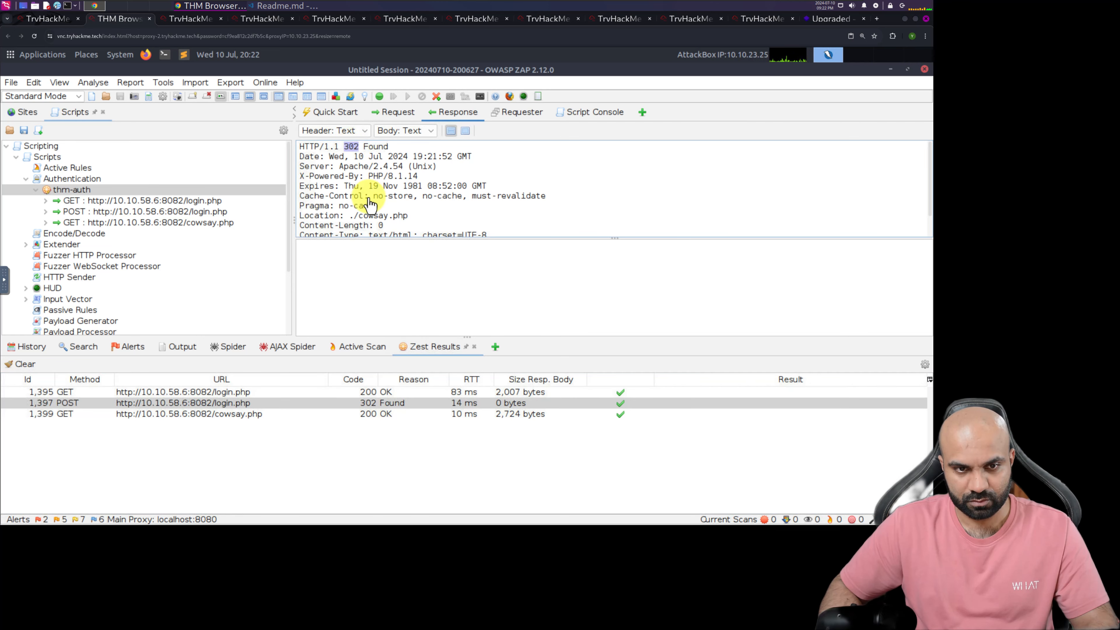
double_click(373, 216)
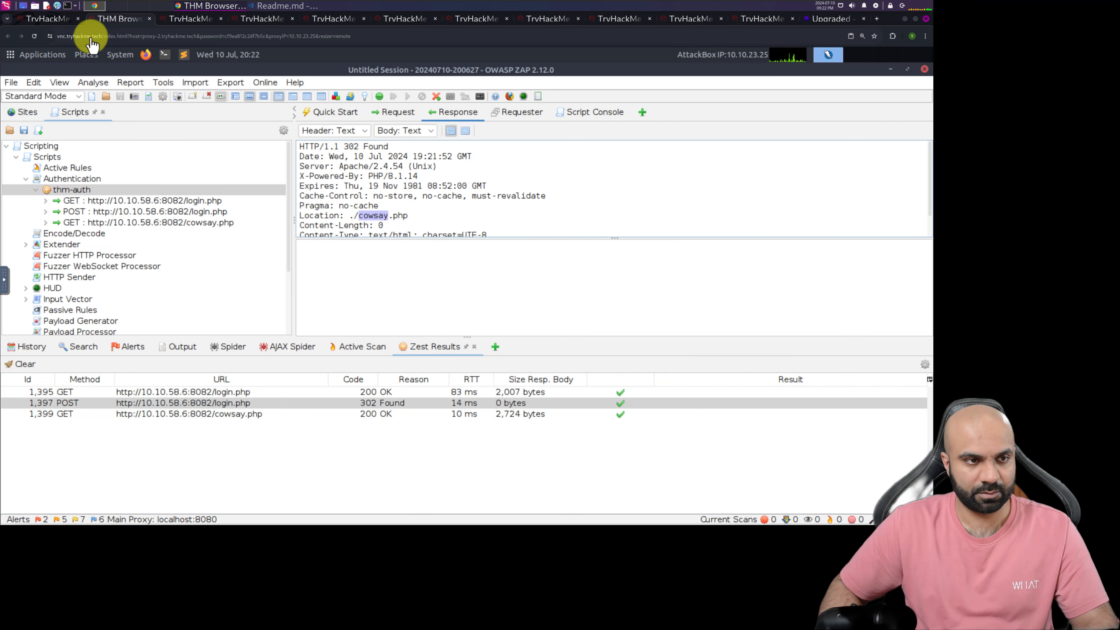
Return to the TryHackMe room and read the Creating a Context section through the script-based authentication setup
left_click(40, 20)
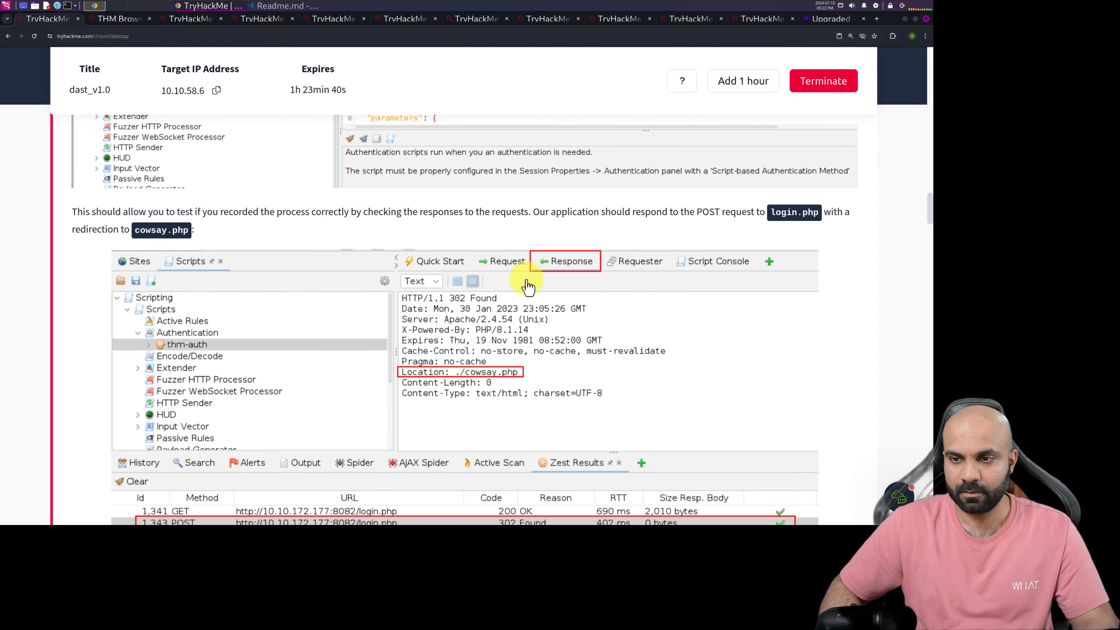
scroll(441, 286, "down", 5)
scroll(193, 355, "down", 3)
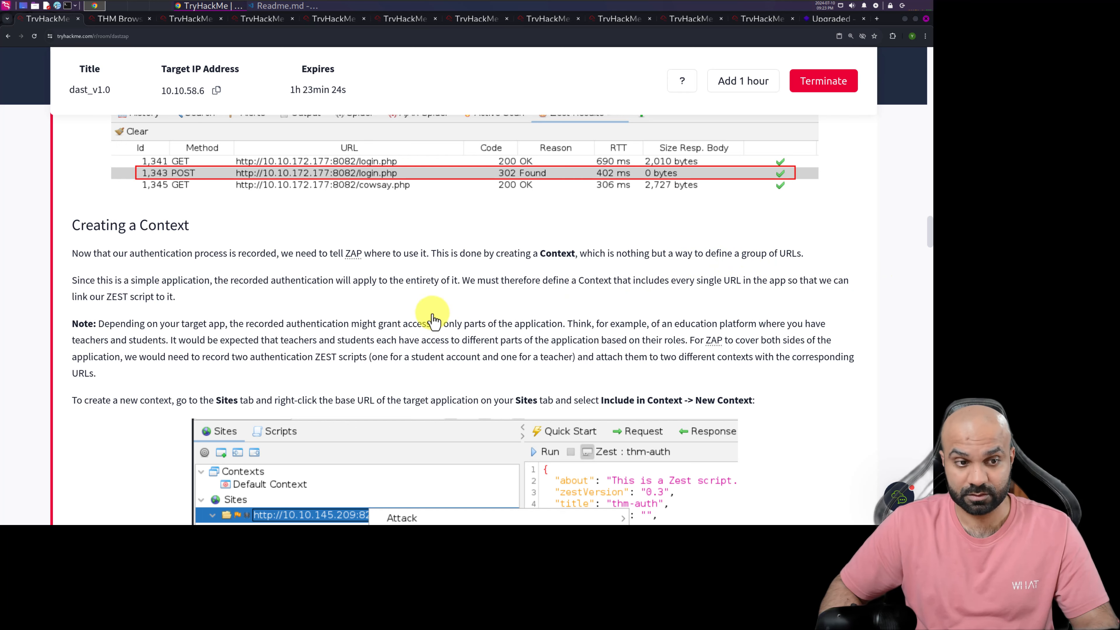
scroll(322, 351, "up", 2)
scroll(322, 355, "down", 1)
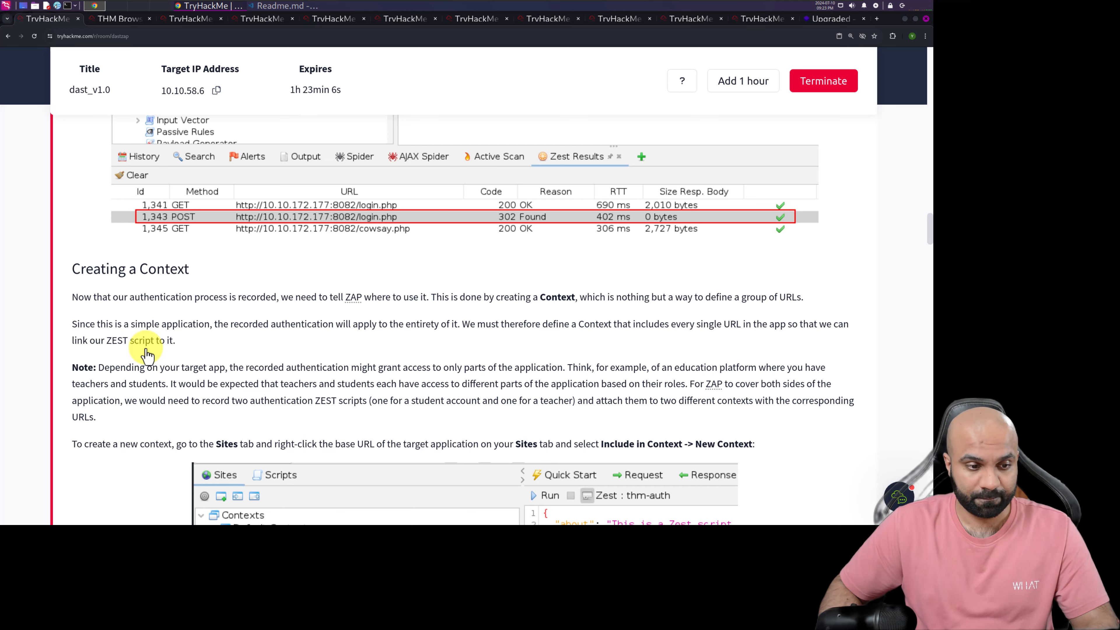
scroll(156, 353, "down", 4)
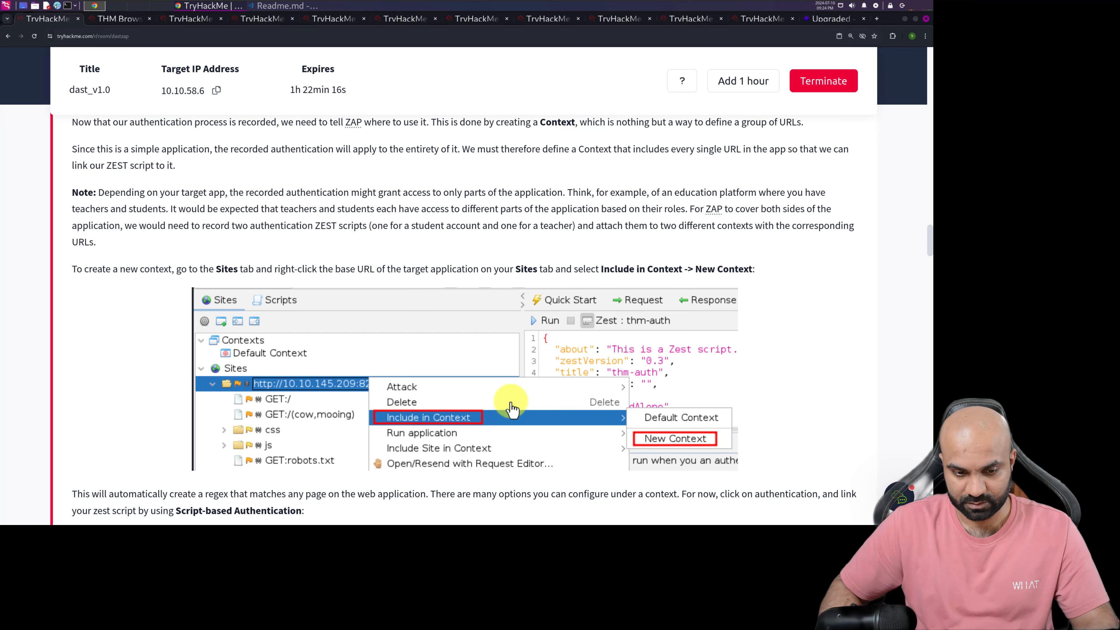
scroll(499, 401, "down", 5)
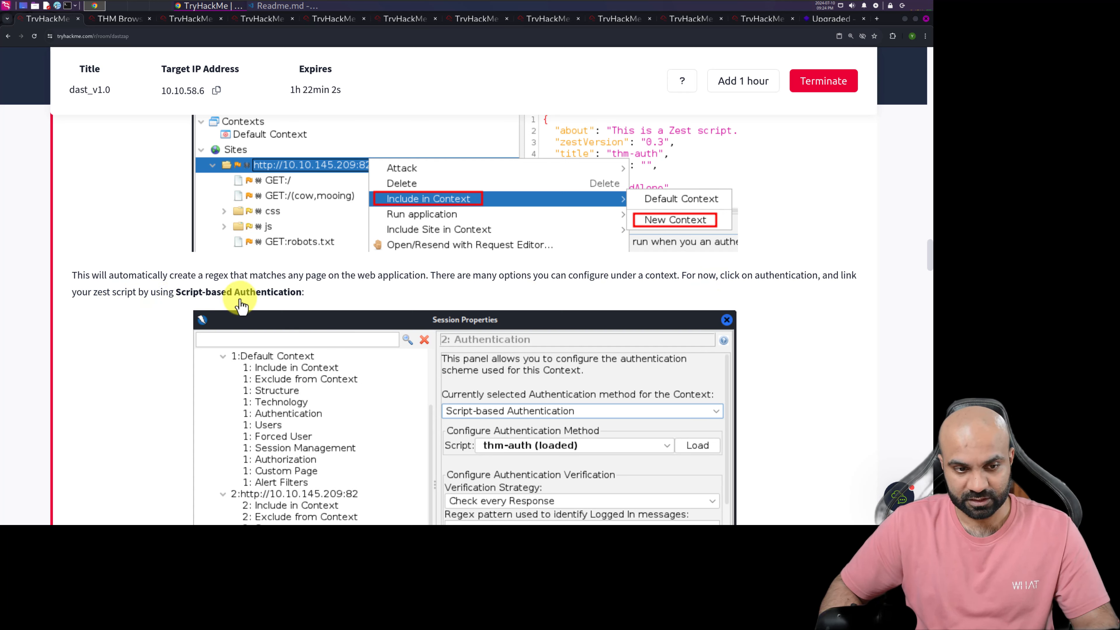
scroll(438, 322, "down", 3)
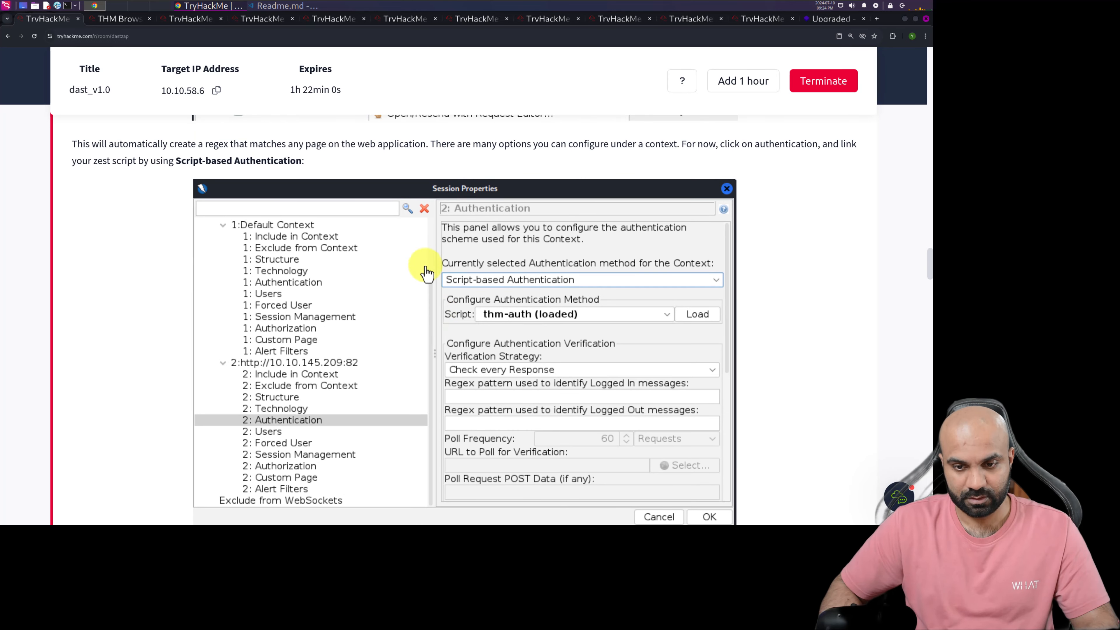
left_click(116, 19)
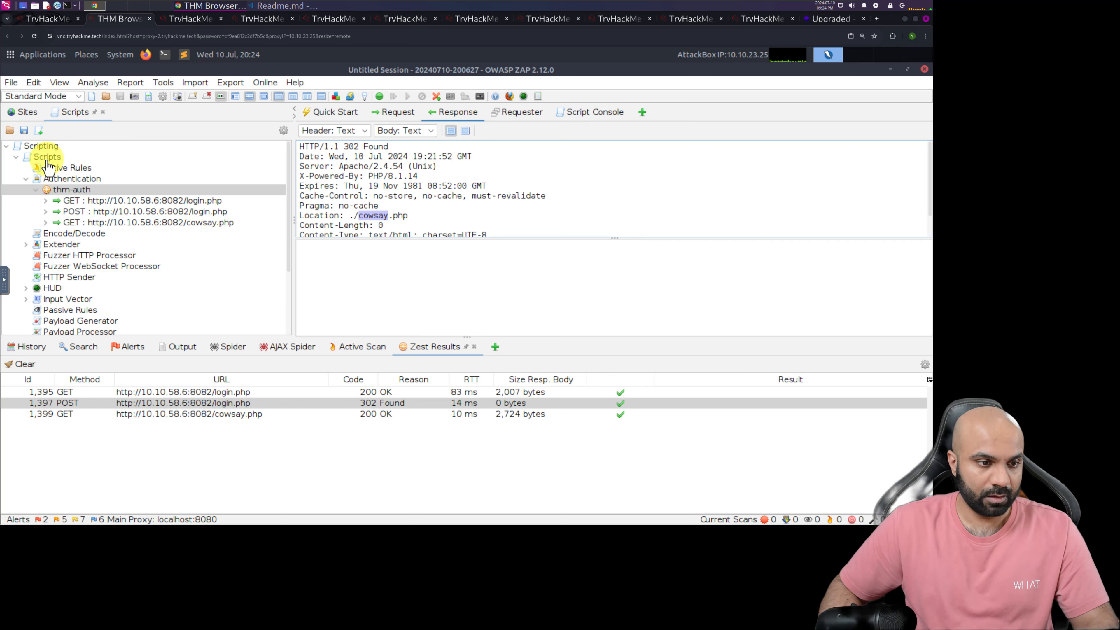
left_click(26, 180)
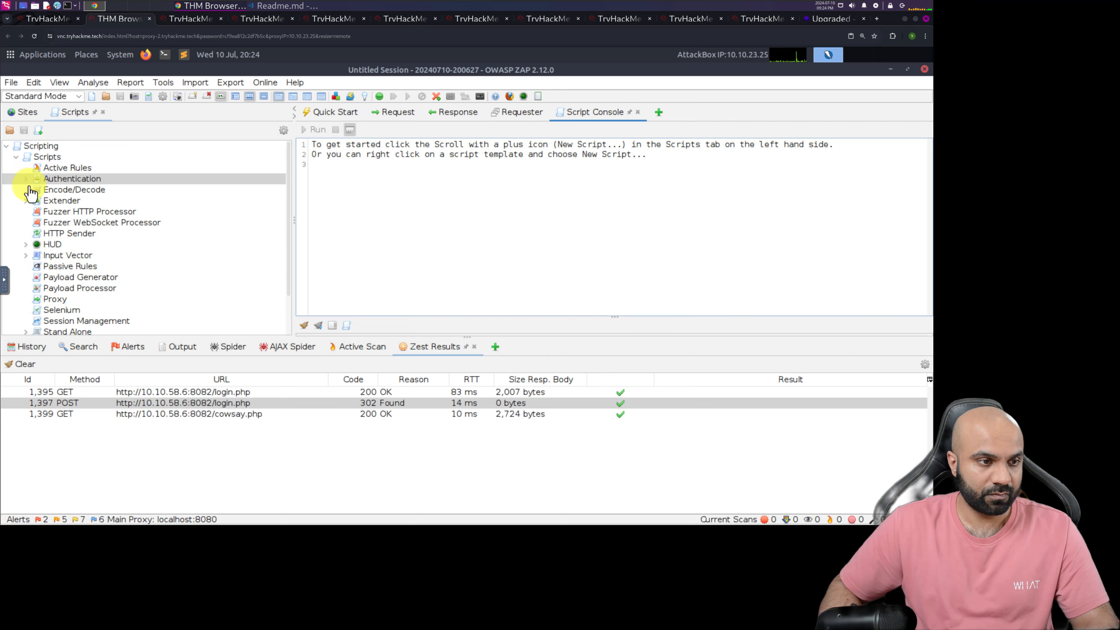
left_click(16, 158)
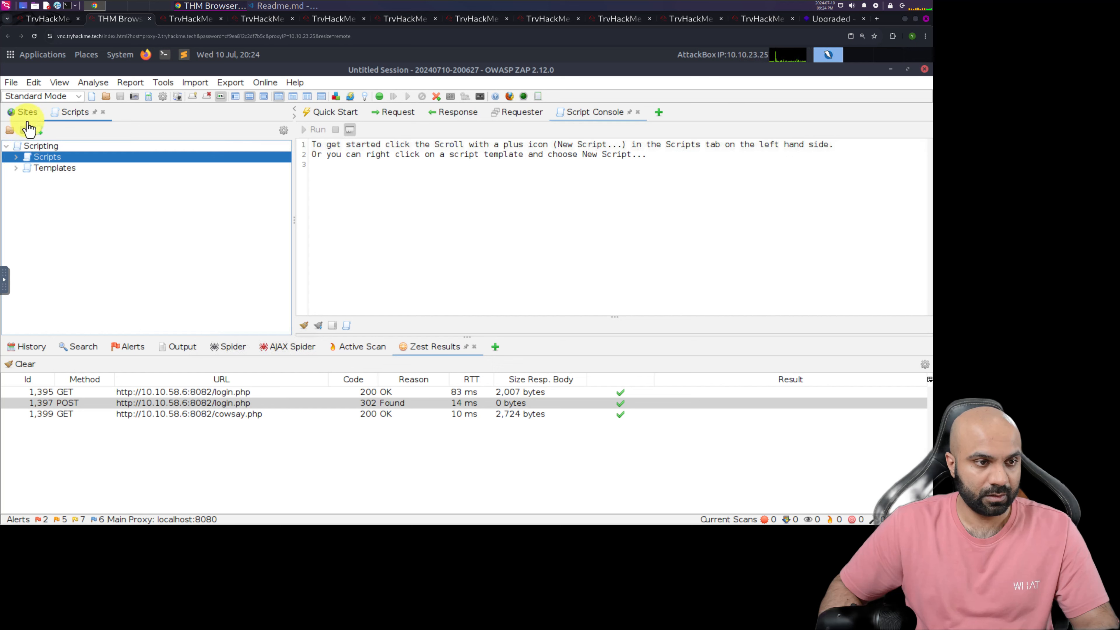
left_click(26, 113)
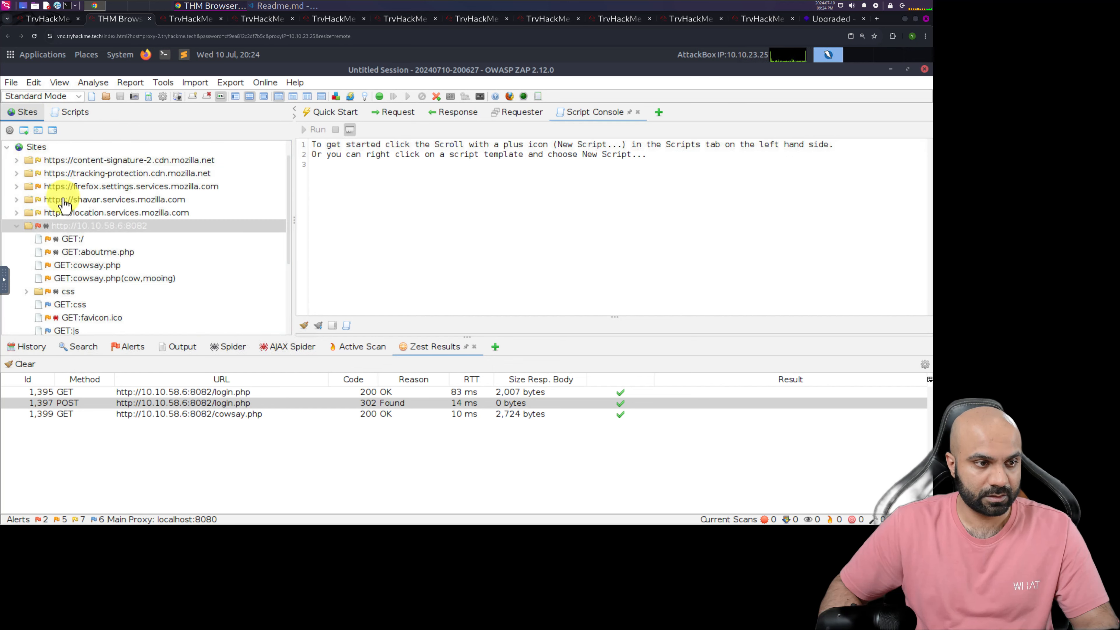
right_click(71, 226)
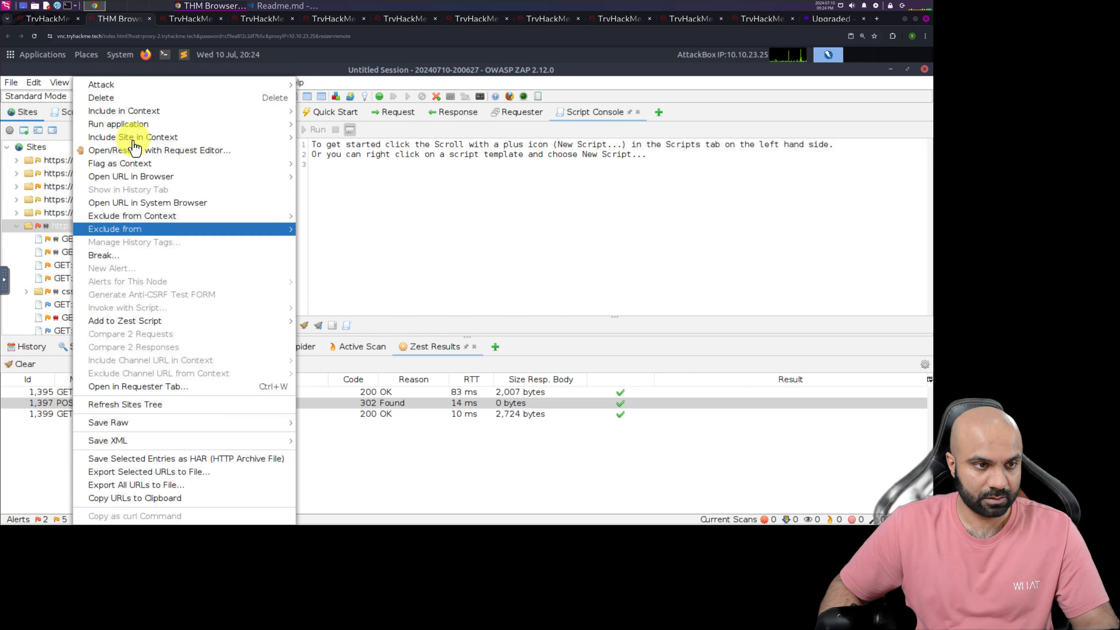
mouse_move(133, 141)
mouse_move(165, 112)
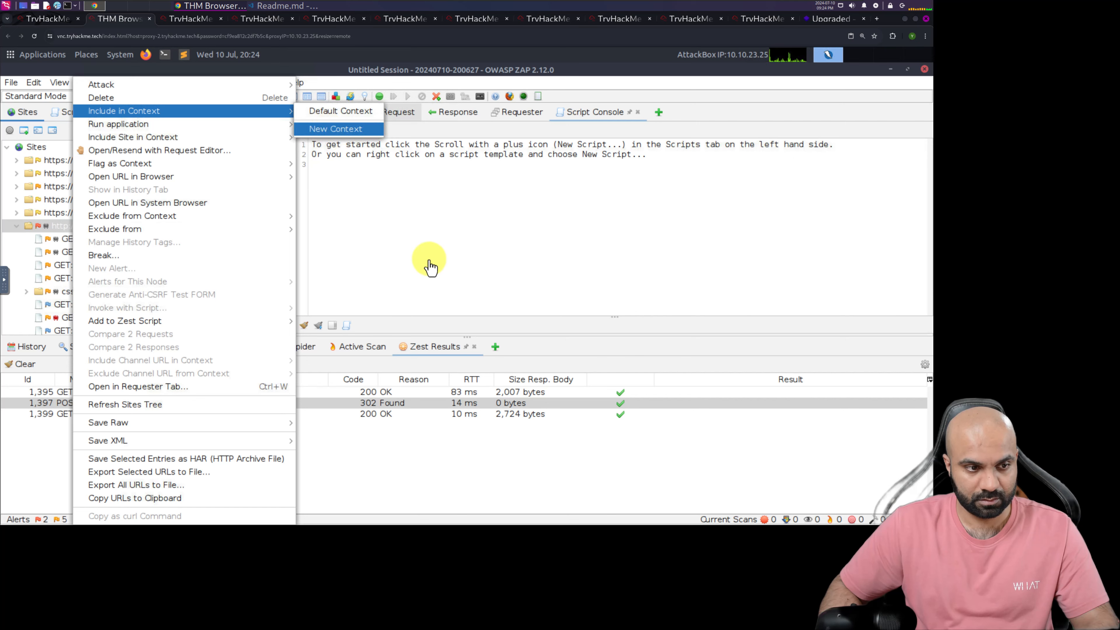
left_click(409, 275)
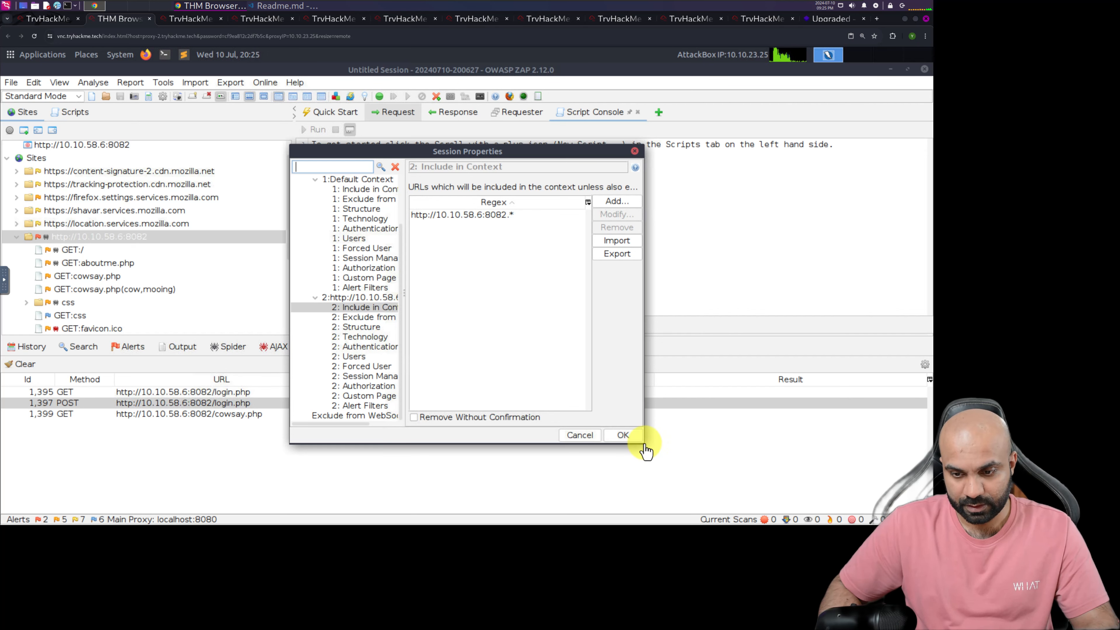
Enlarge the Session Properties window, set the new context's authentication method to Script-based Authentication and choose the thm-auth script
left_click_drag(652, 455, 825, 500)
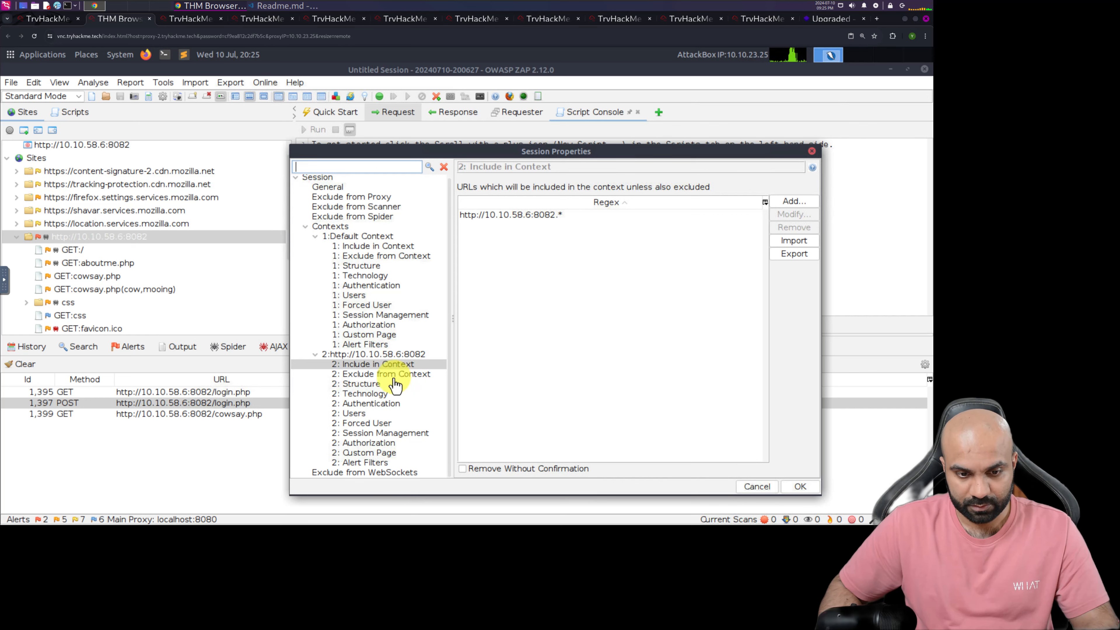
left_click(384, 404)
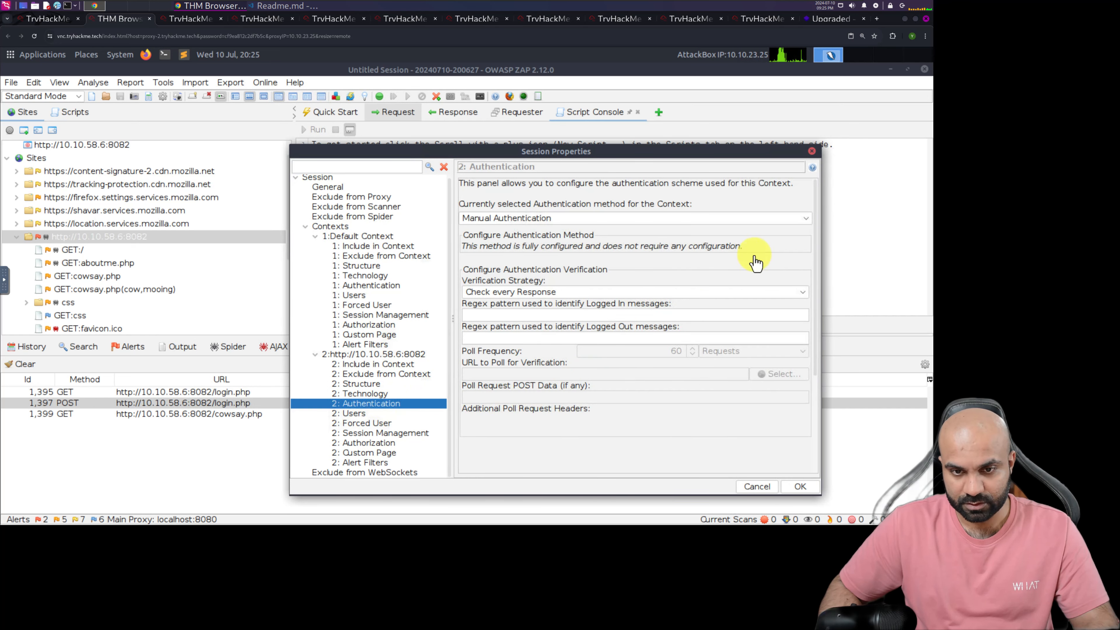
left_click(806, 220)
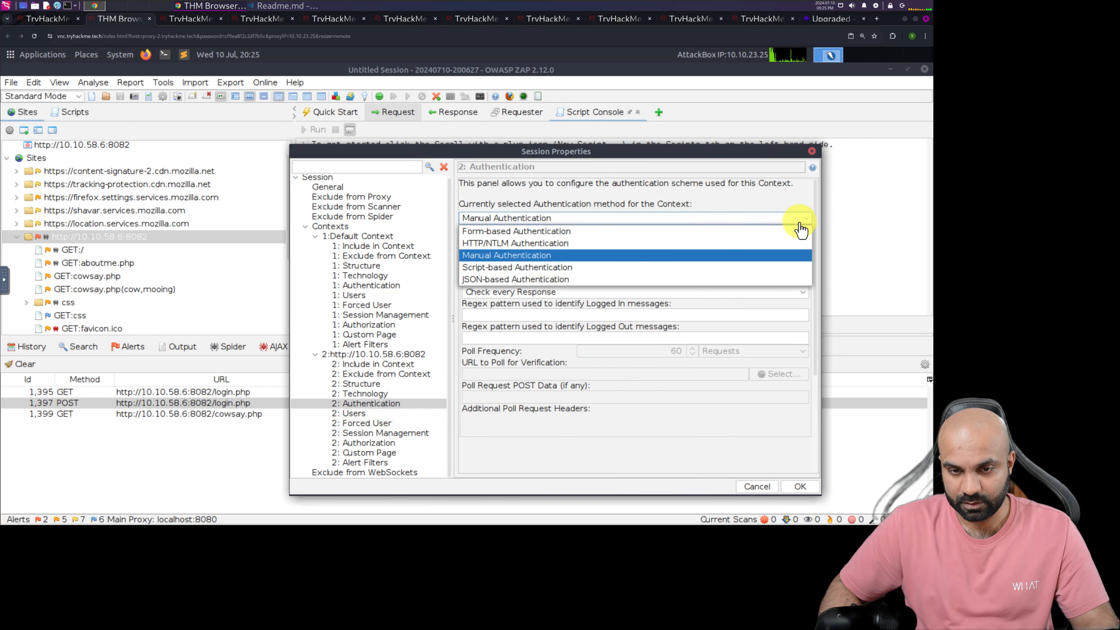
left_click(512, 268)
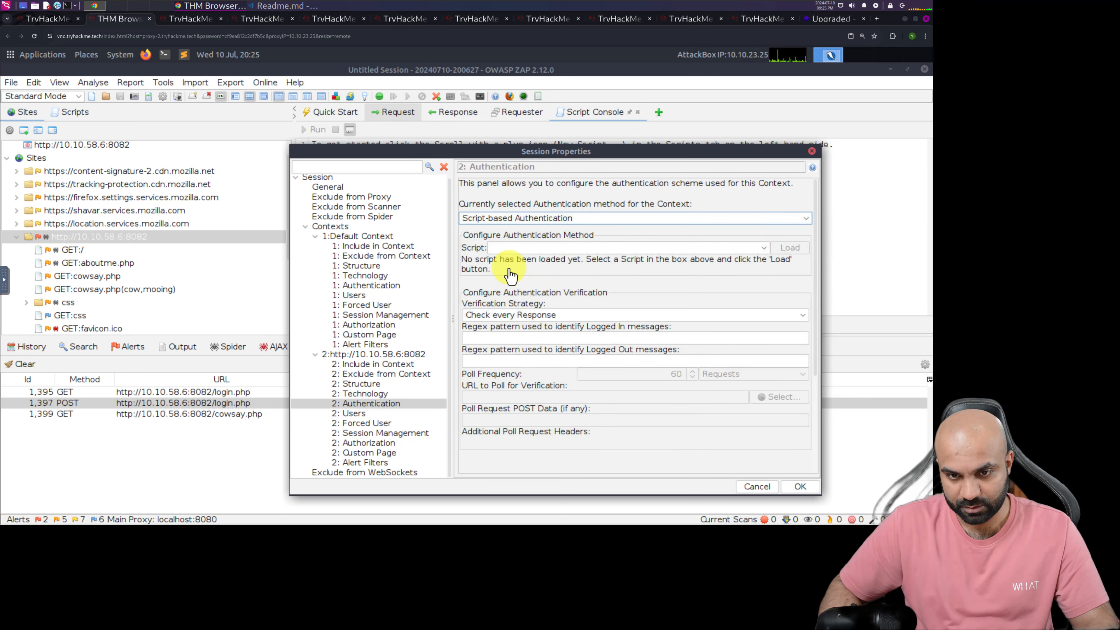
left_click(762, 250)
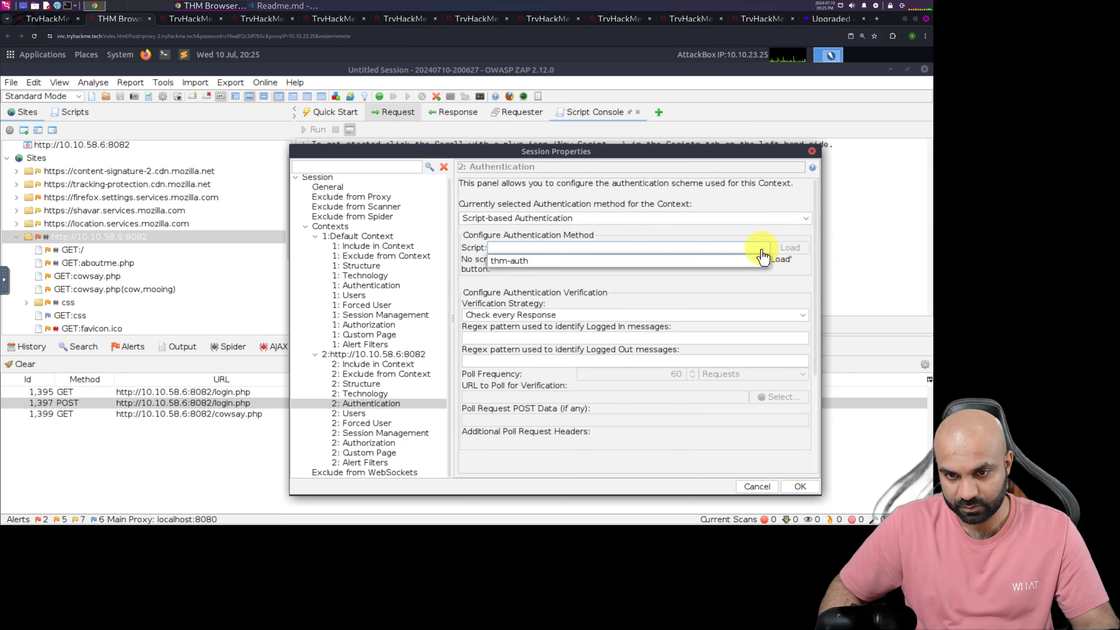
left_click(506, 263)
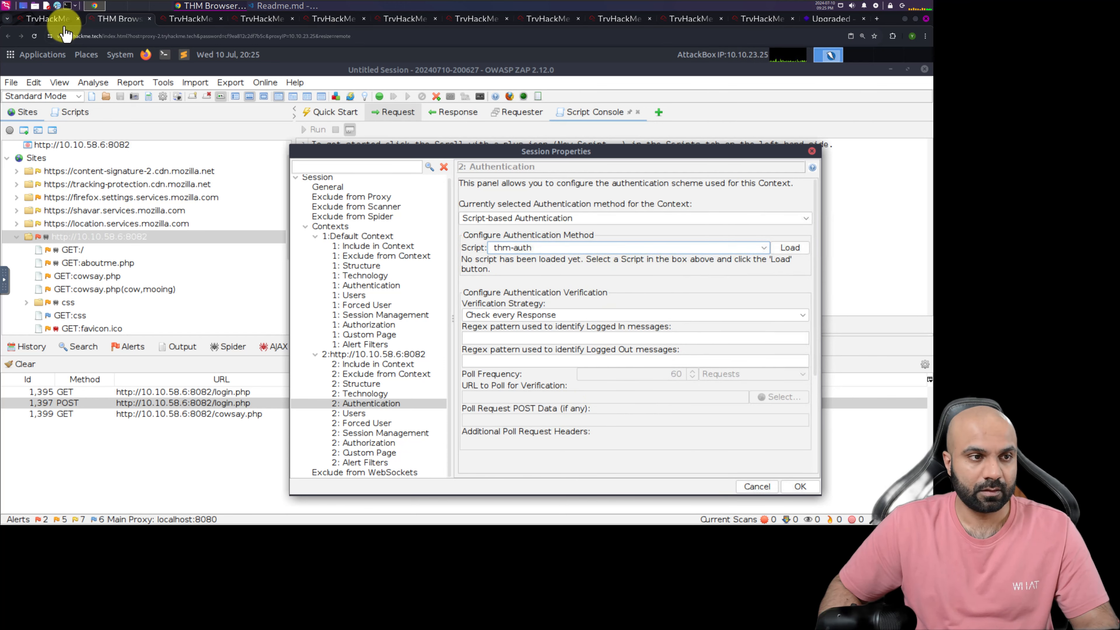
Check the TryHackMe note on loading the script, return to the AttackBox and load thm-auth for the context
left_click(48, 18)
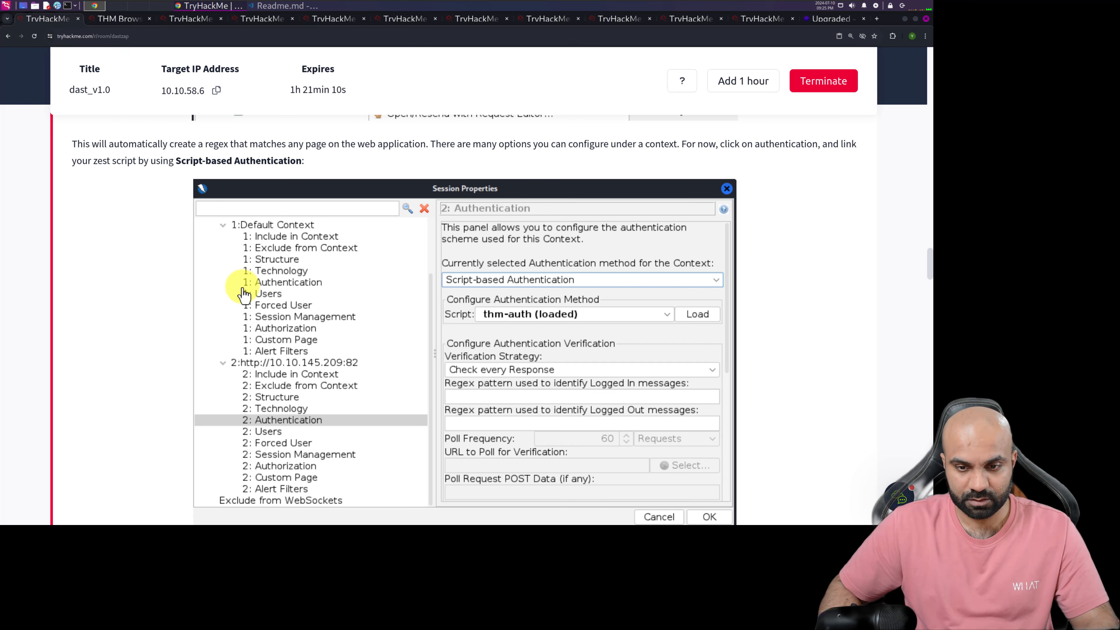
scroll(244, 293, "down", 5)
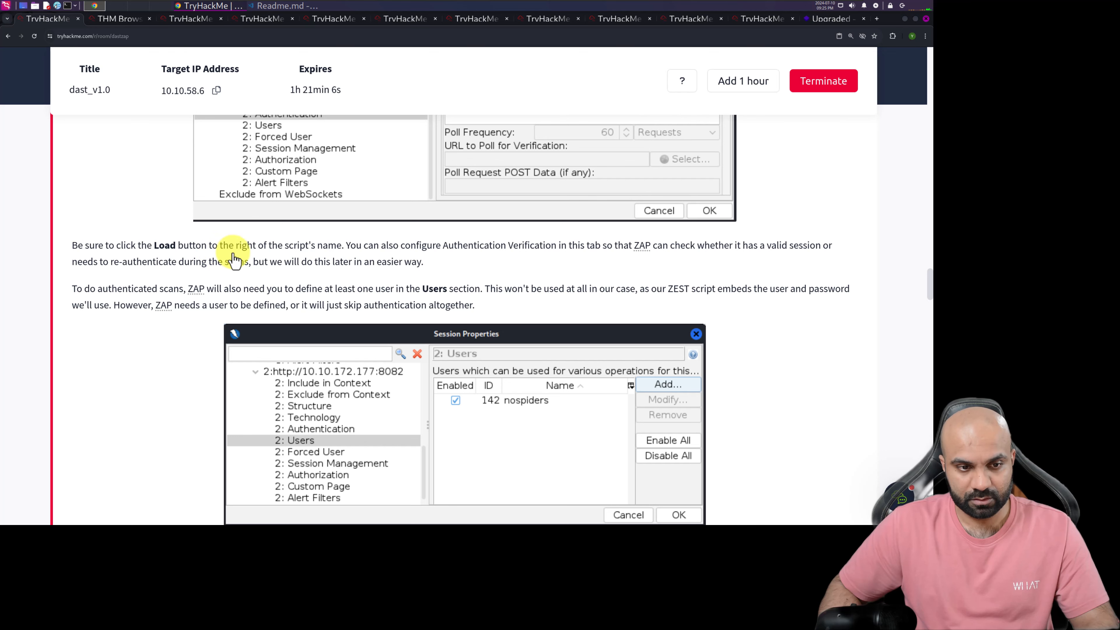
left_click(118, 19)
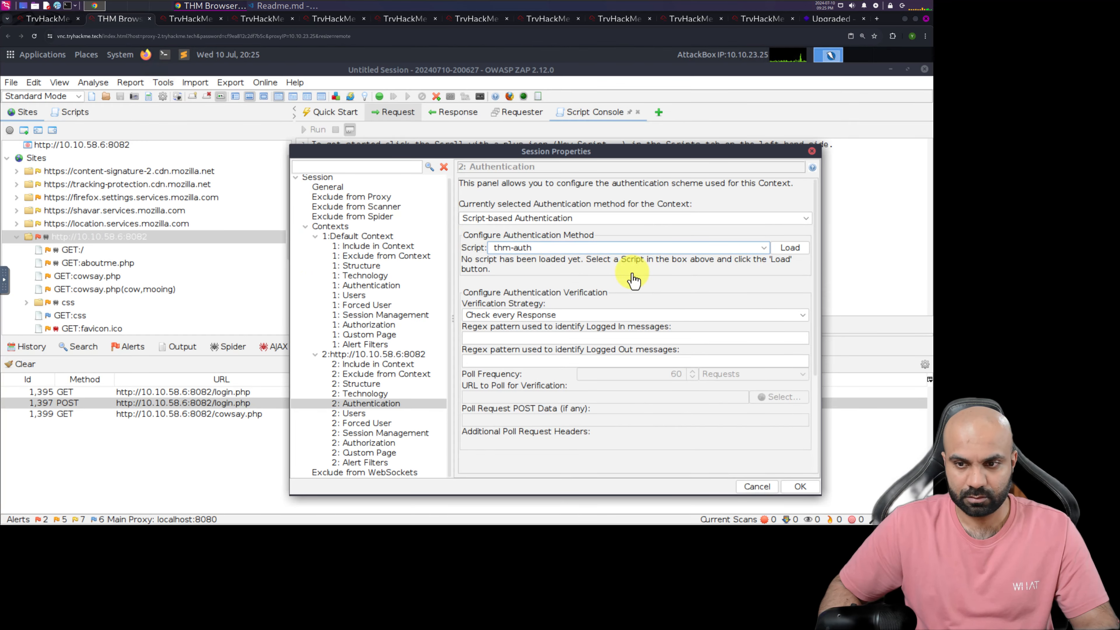
left_click(790, 248)
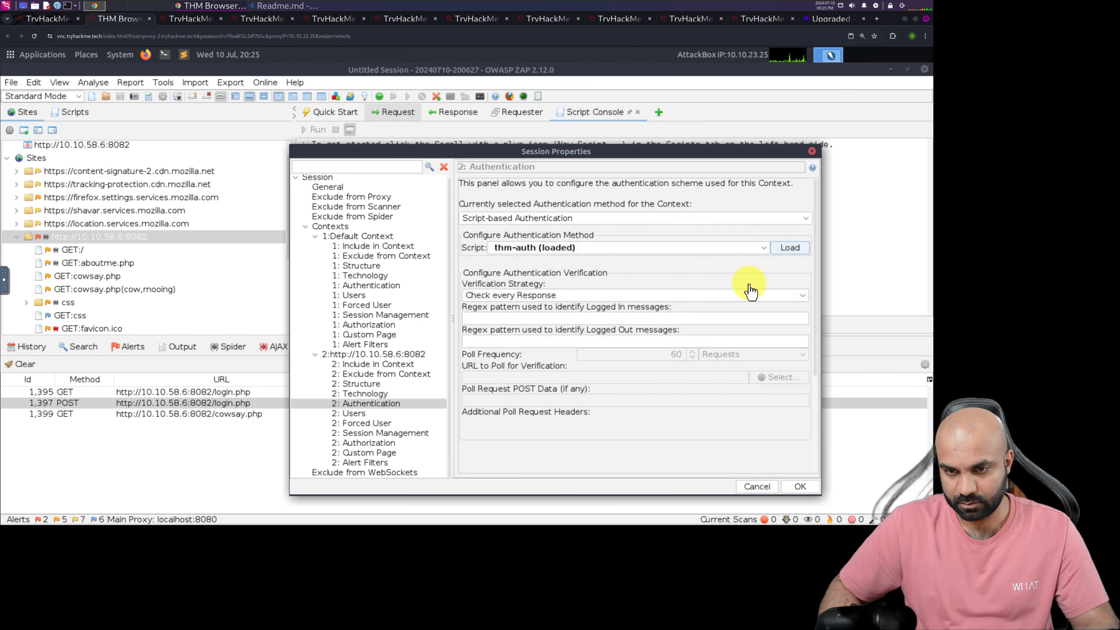
Read the TryHackMe notes on authentication verification and users, and in the AttackBox start adding a context user with the User Name nospiders
left_click(35, 19)
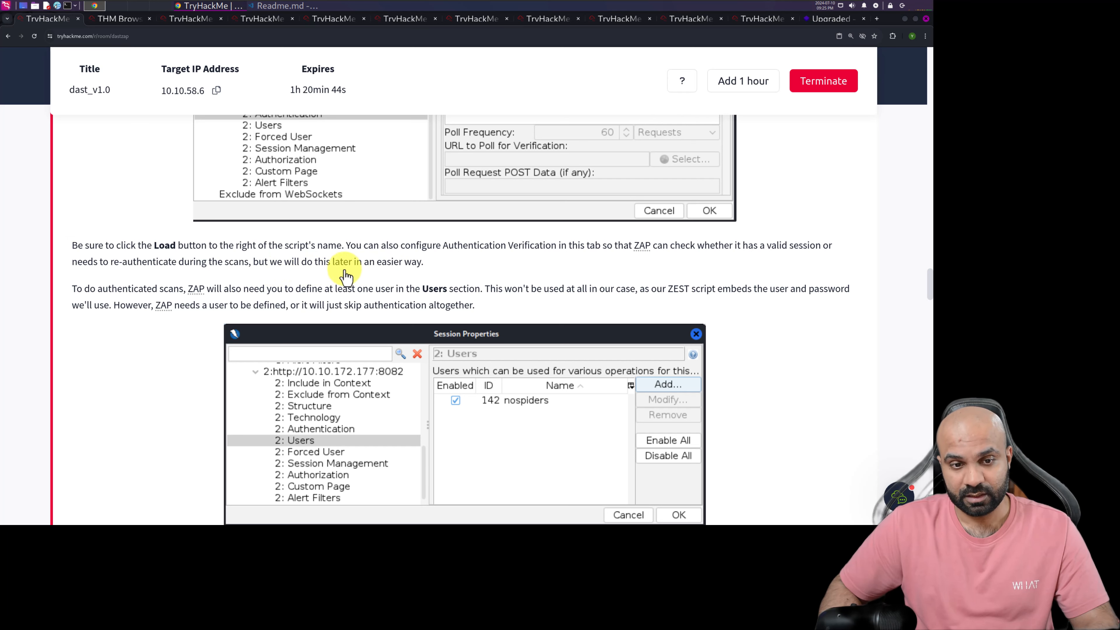
scroll(432, 277, "up", 3)
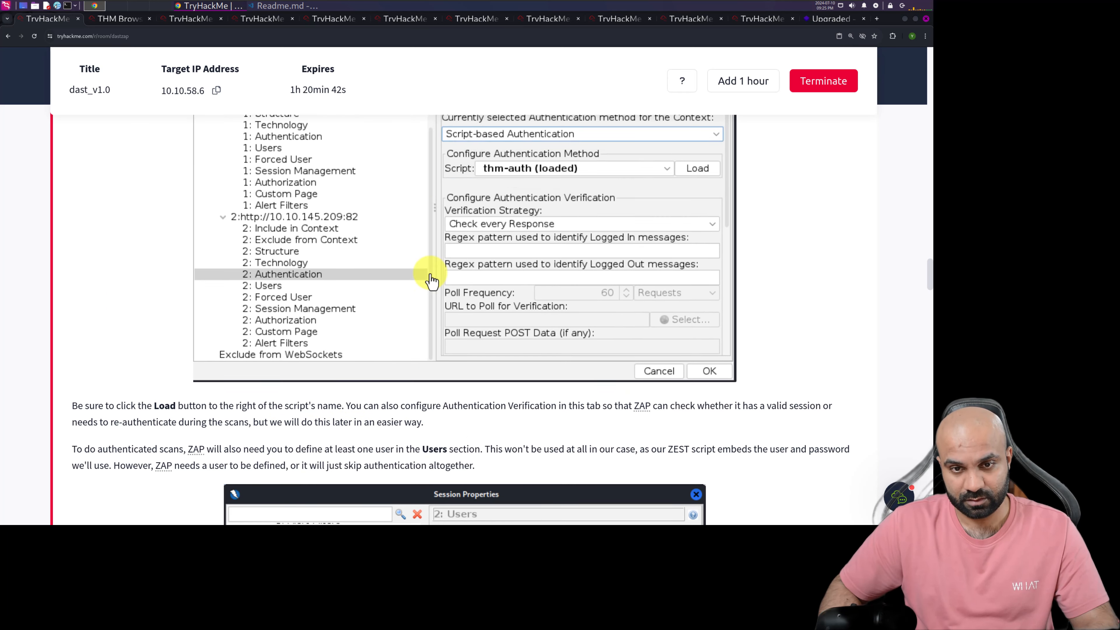
scroll(431, 280, "up", 1)
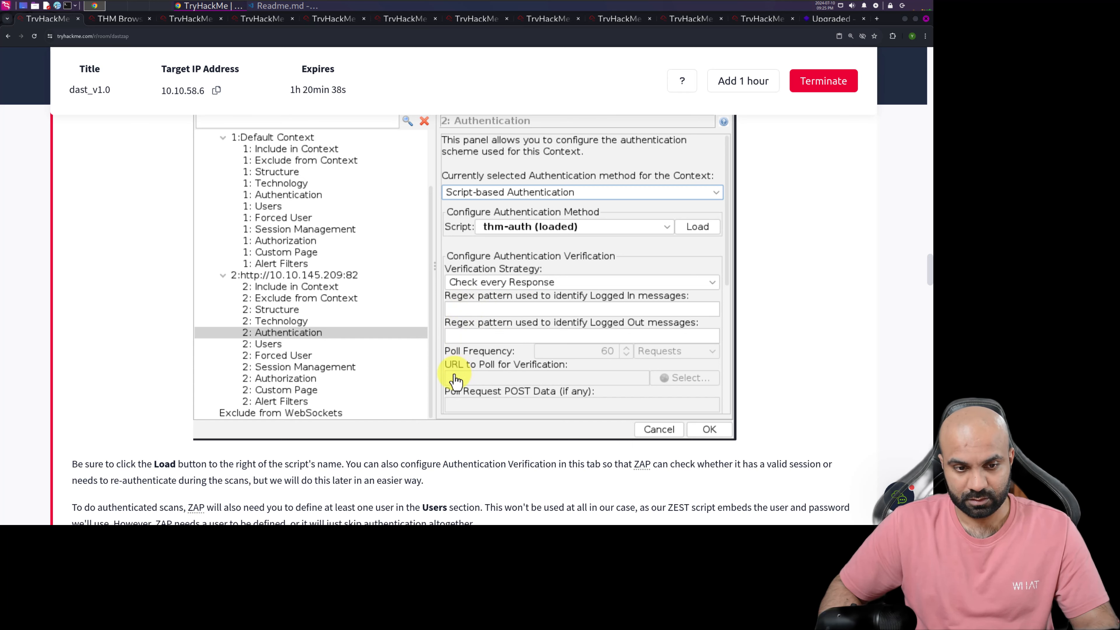
scroll(456, 380, "down", 5)
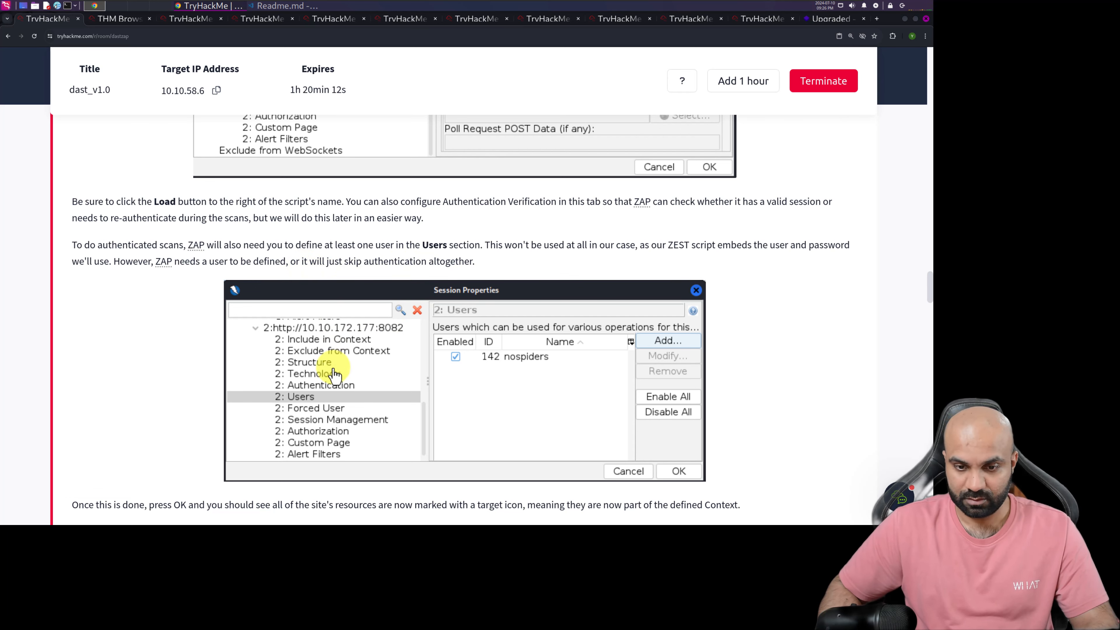
left_click(115, 20)
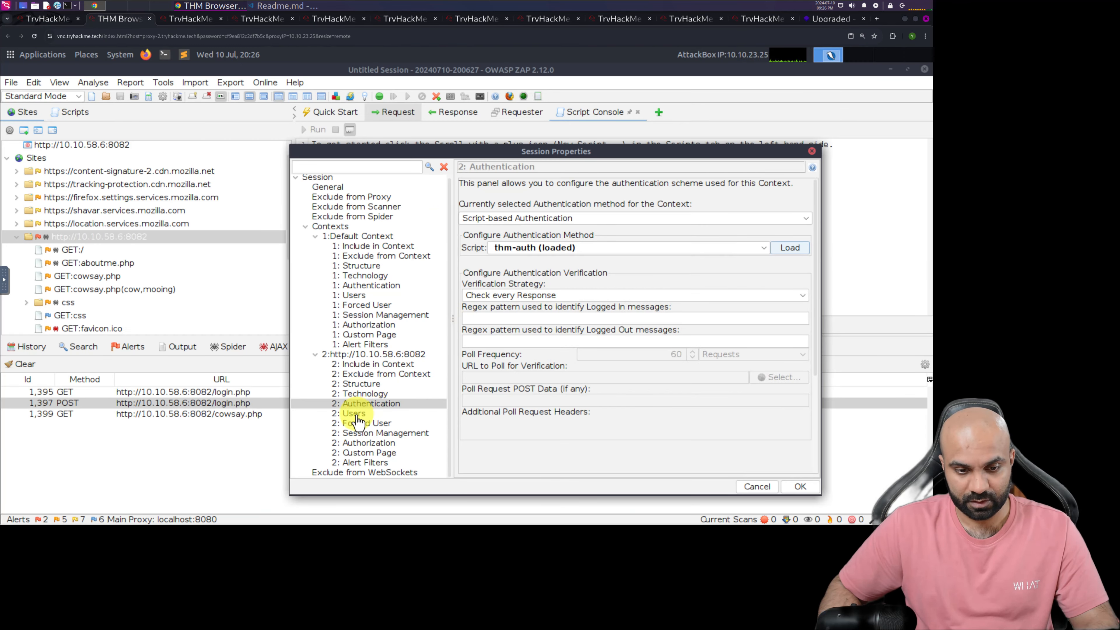
left_click(379, 414)
left_click(776, 194)
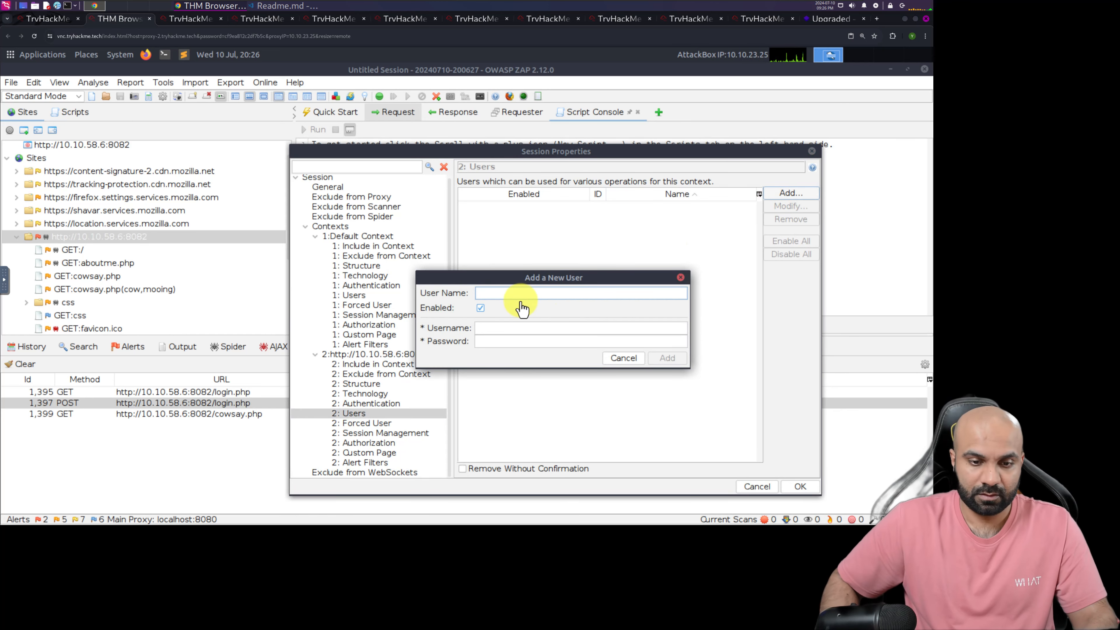
type("nospiders")
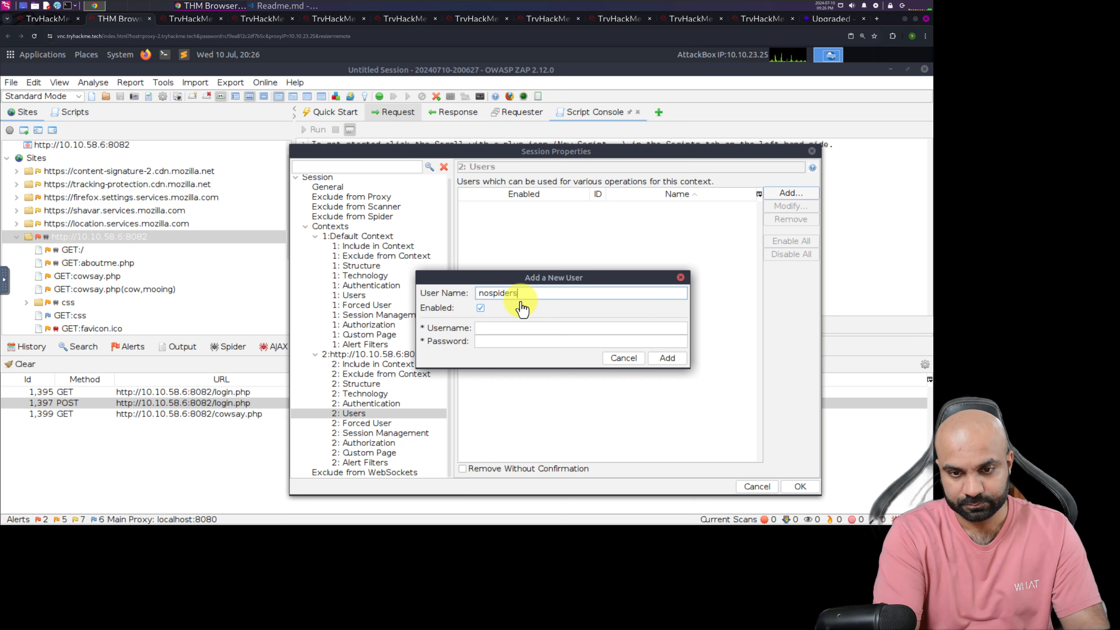
key("ctrl+a")
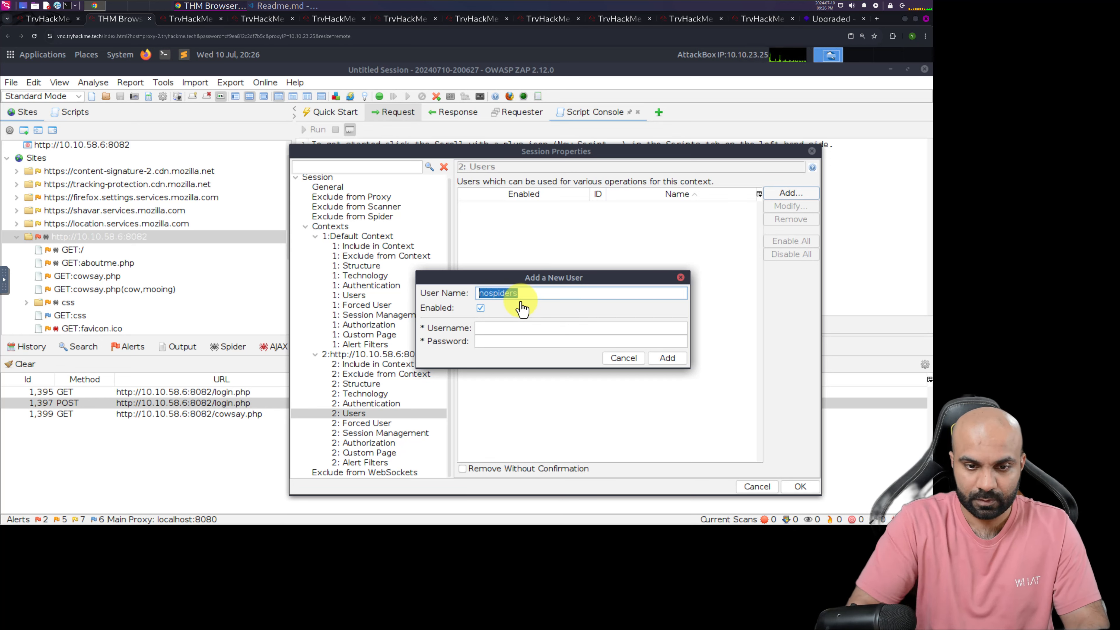
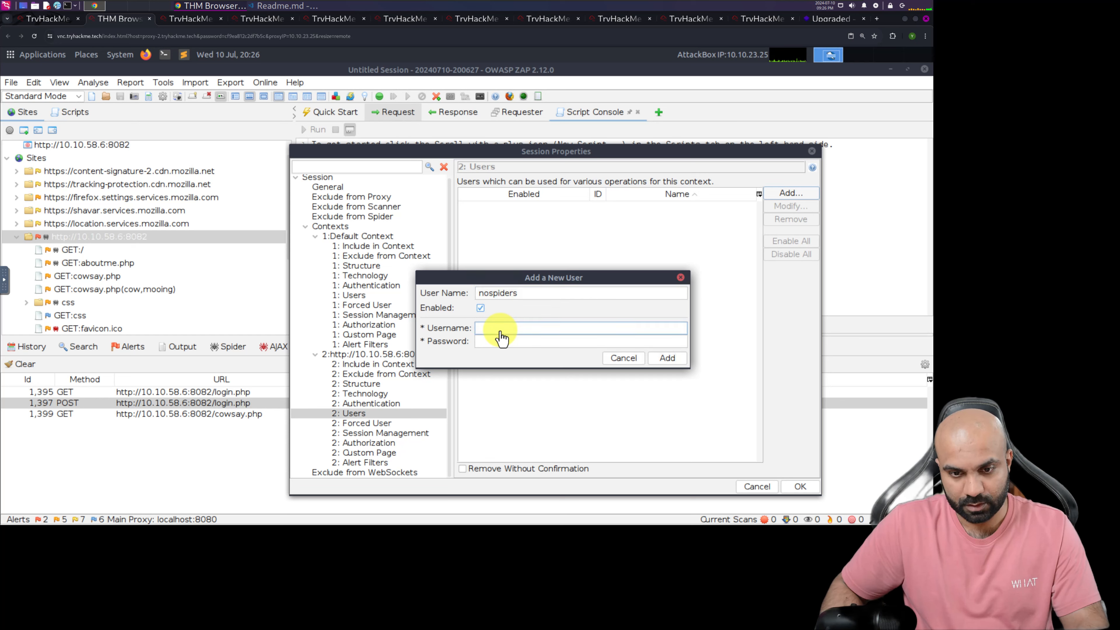
Complete the new user's credentials with the Username nospiders and the account password, and add the user to the context
left_click(497, 346)
key("ctrl+v")
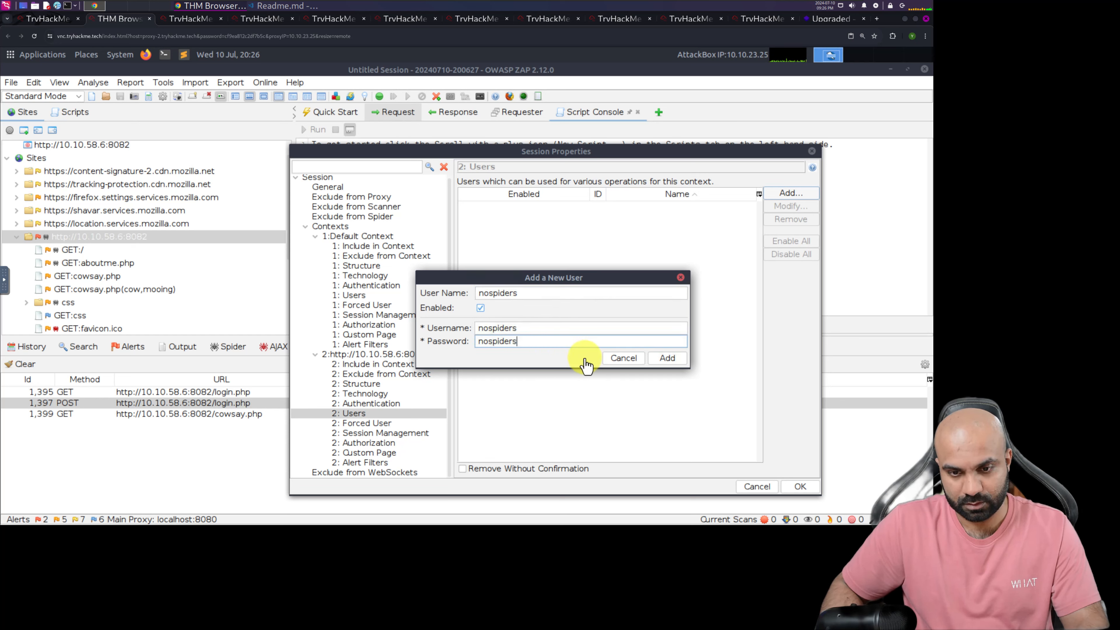
left_click(668, 359)
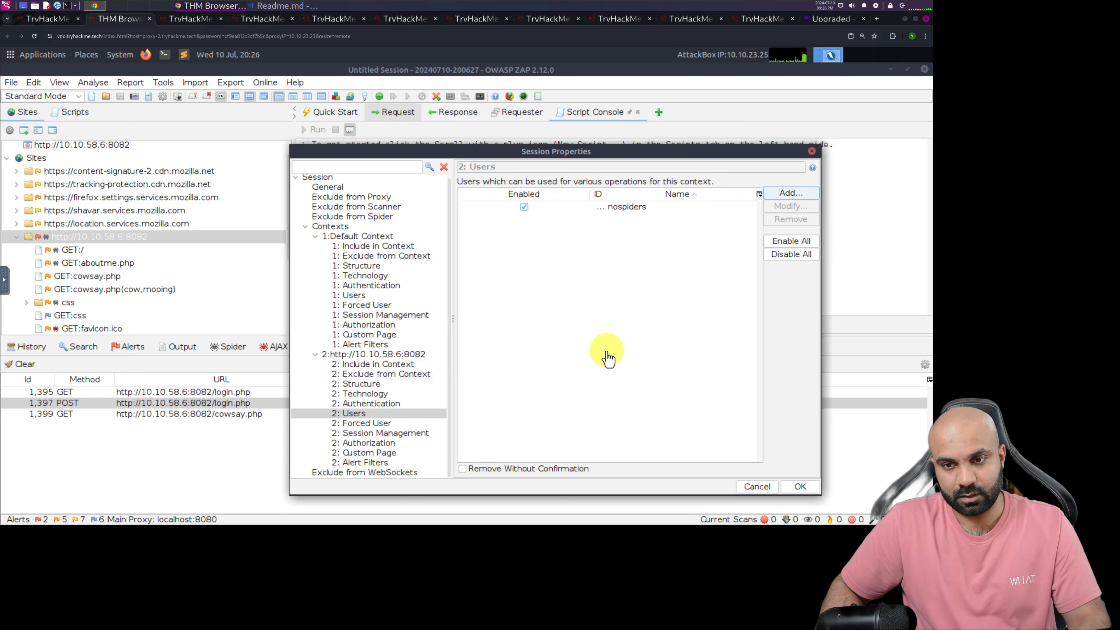
Compare the context's user list with the TryHackMe example, and in the AttackBox widen the ID column to show the full ID
left_click(40, 20)
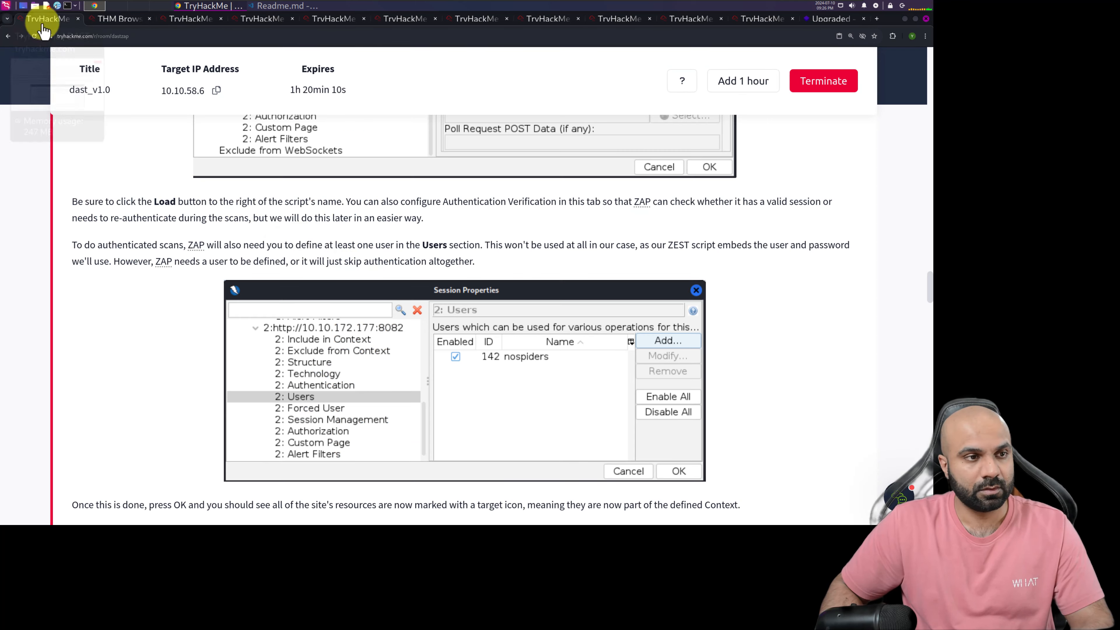
left_click(118, 19)
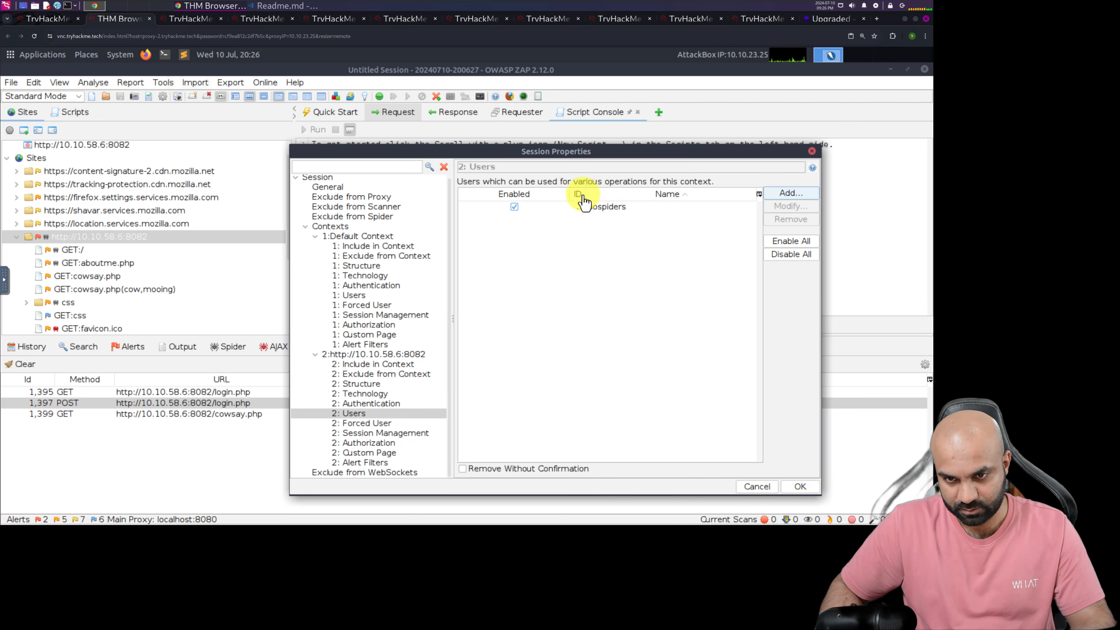
left_click_drag(588, 196, 617, 197)
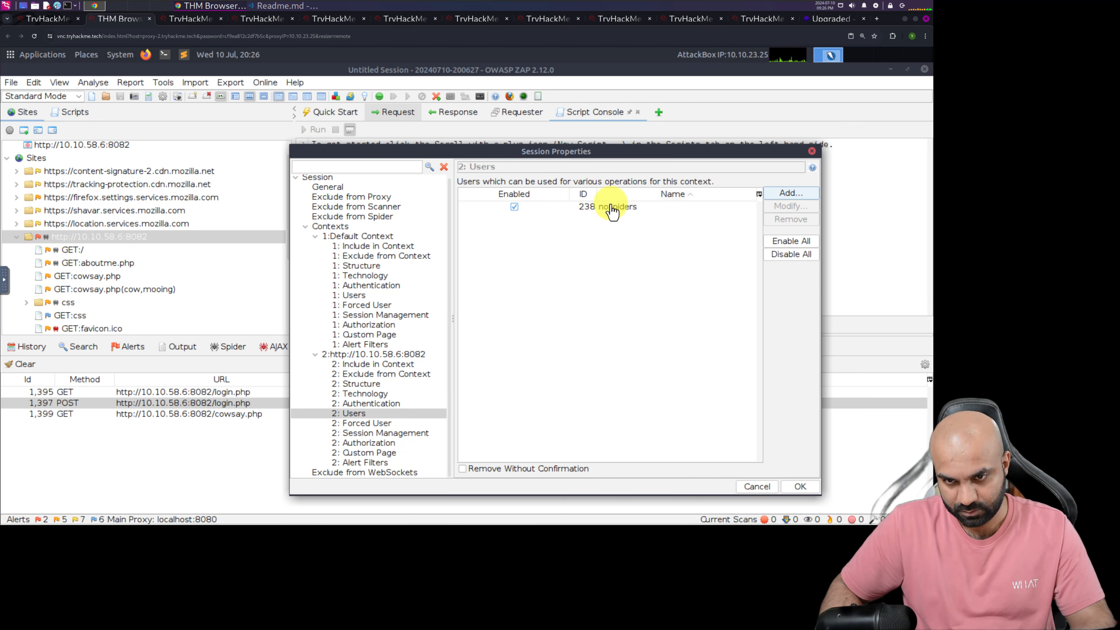
Read the TryHackMe notes on finishing the context, return to the AttackBox and accept the Session Properties changes
left_click(62, 21)
scroll(163, 397, "down", 4)
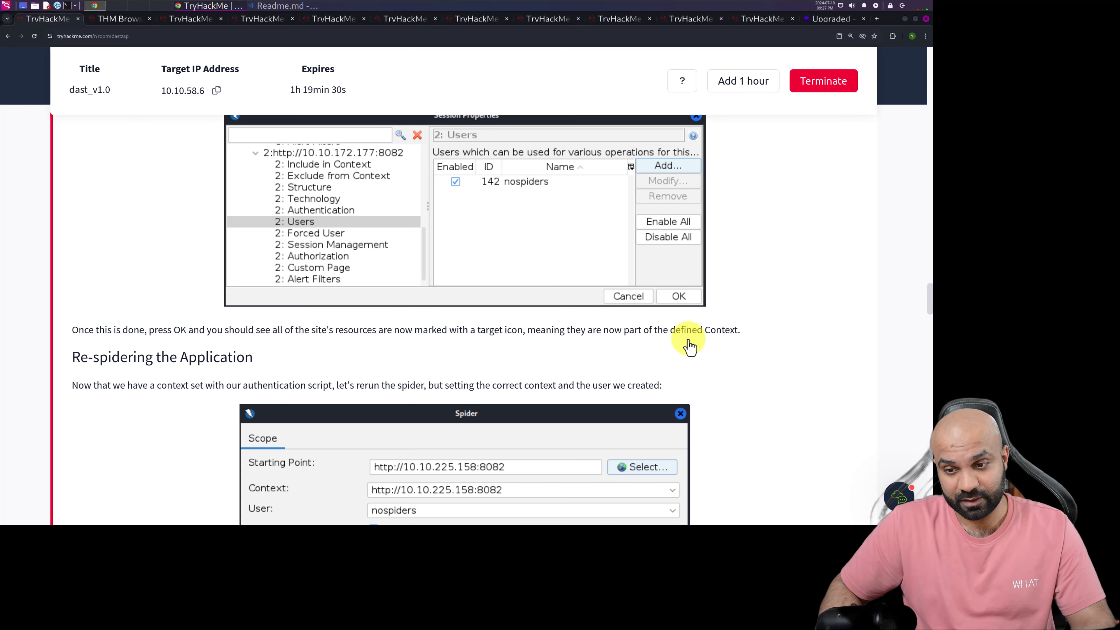
scroll(312, 329, "down", 5)
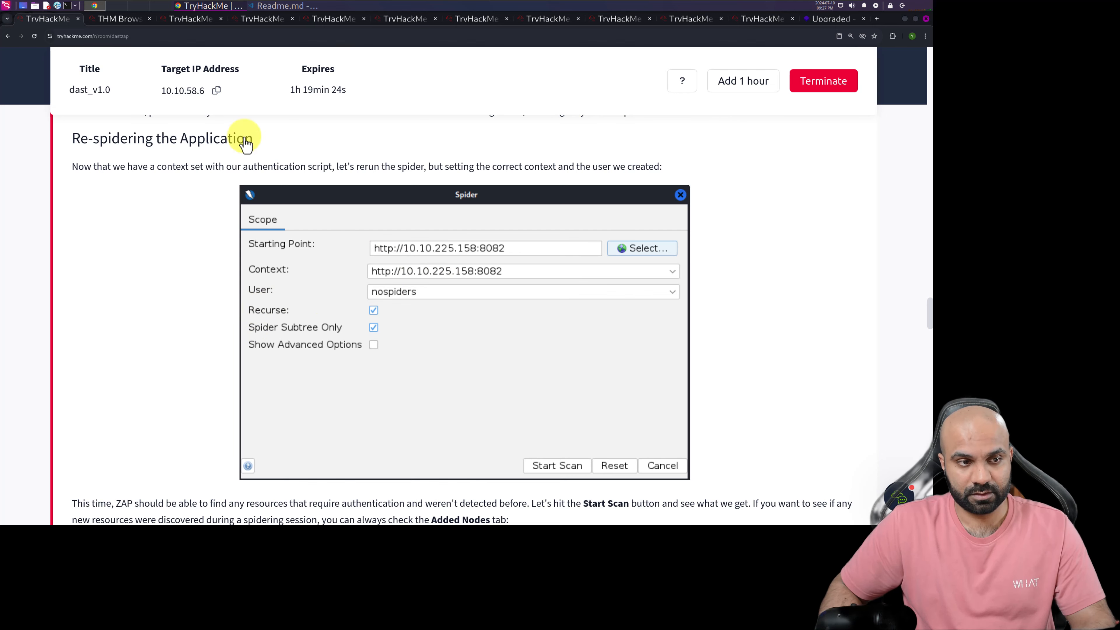
left_click(119, 18)
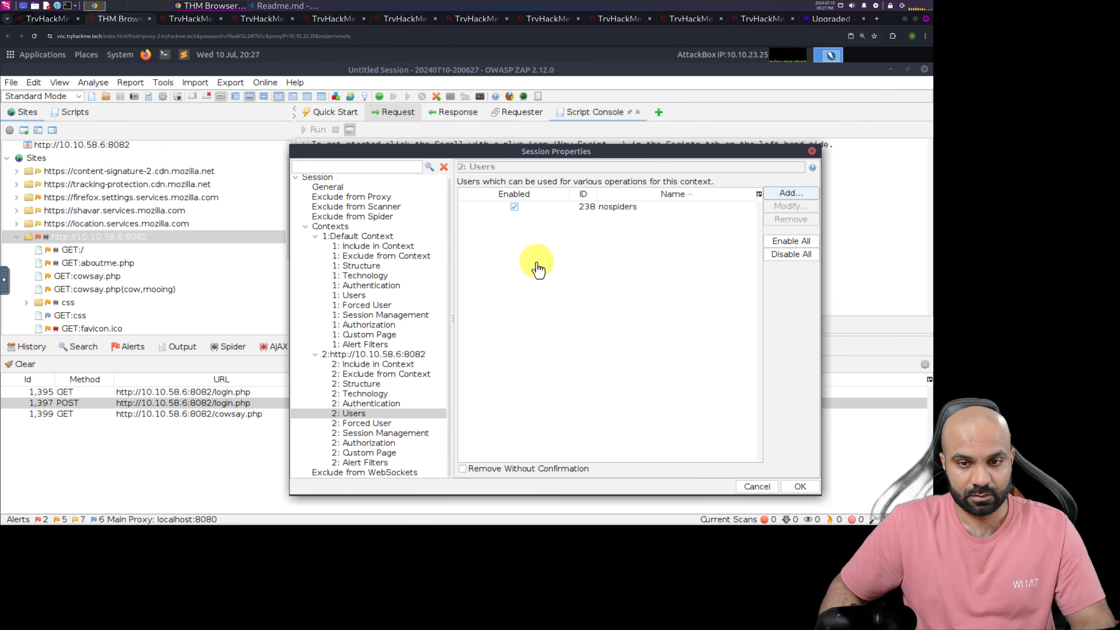
left_click(729, 488)
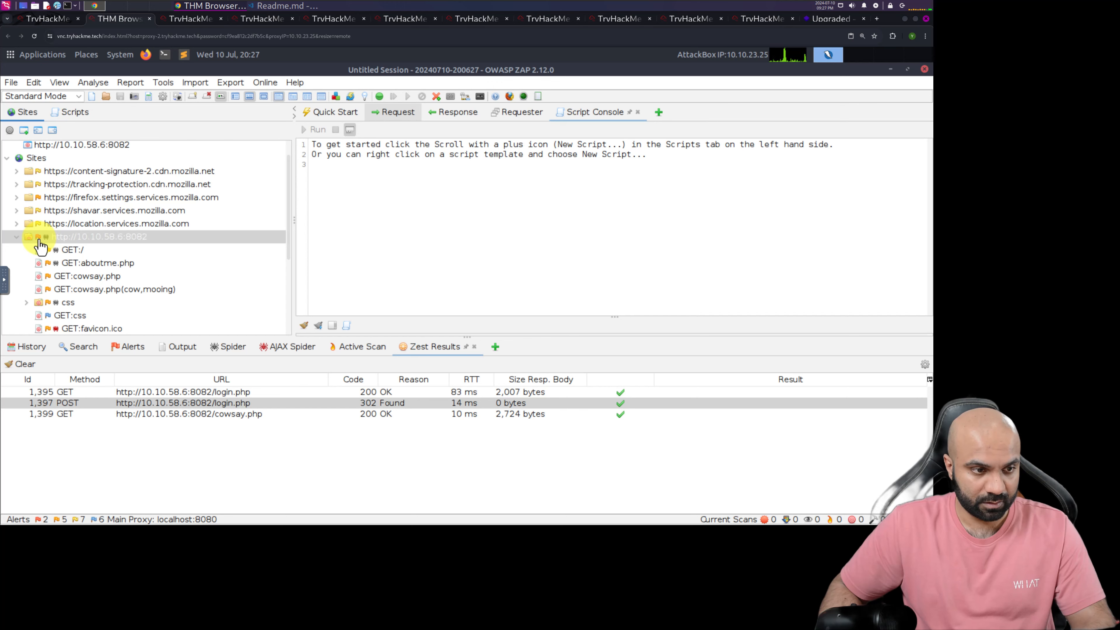
left_click(48, 19)
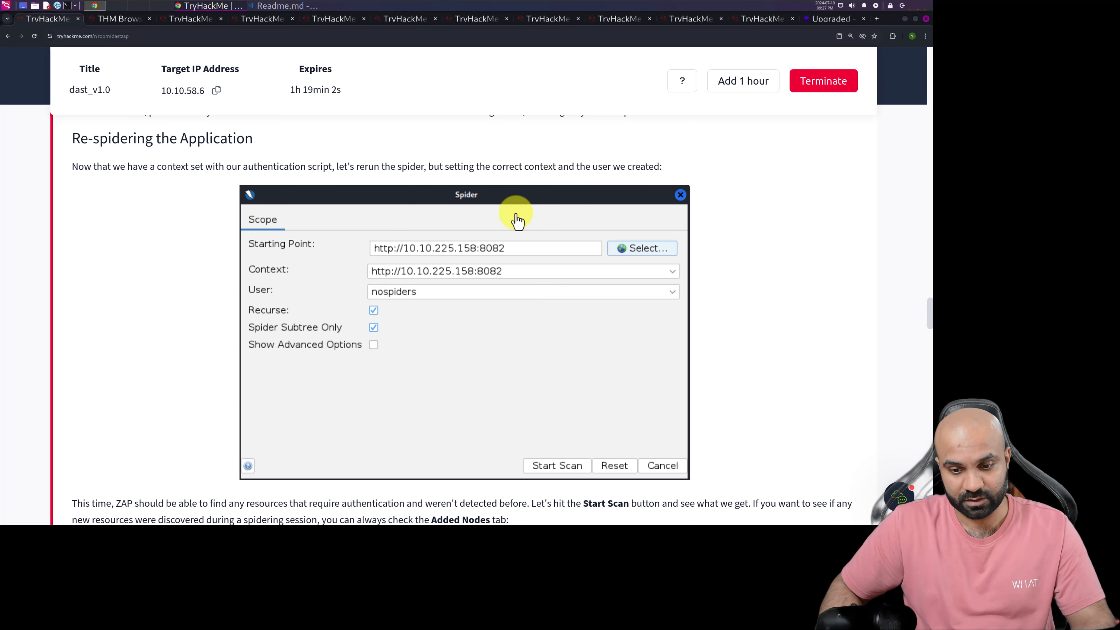
scroll(515, 220, "down", 1)
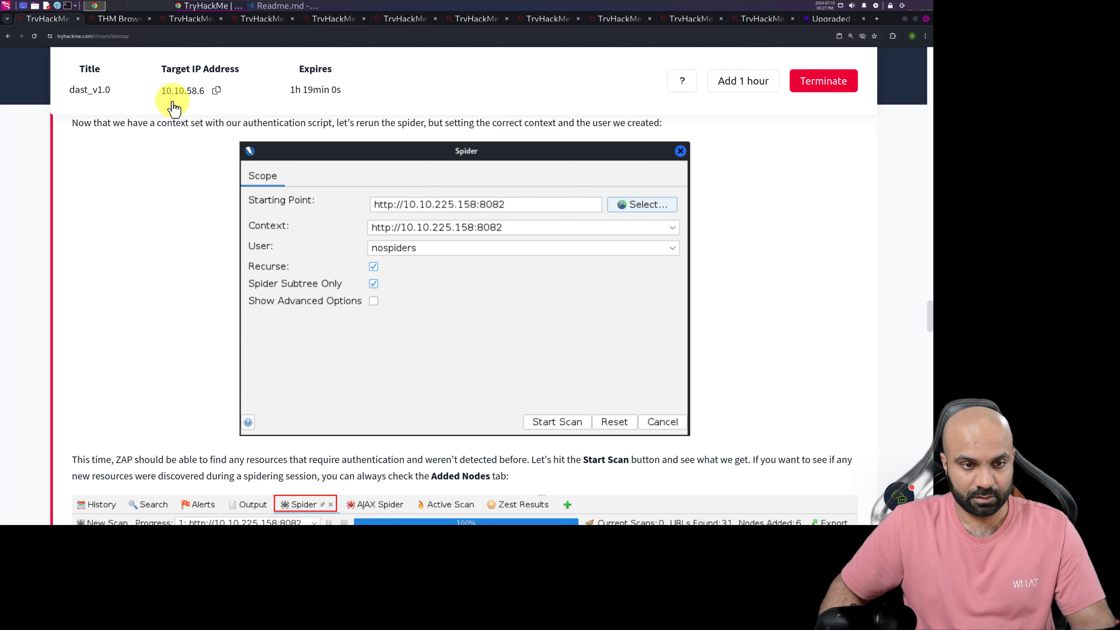
left_click(110, 18)
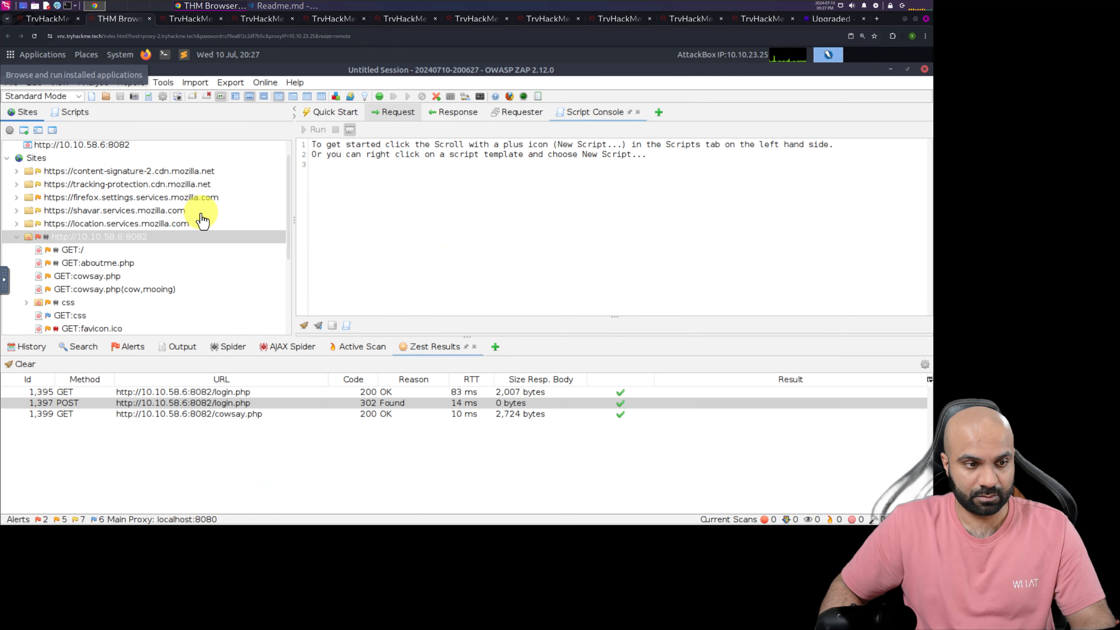
right_click(143, 241)
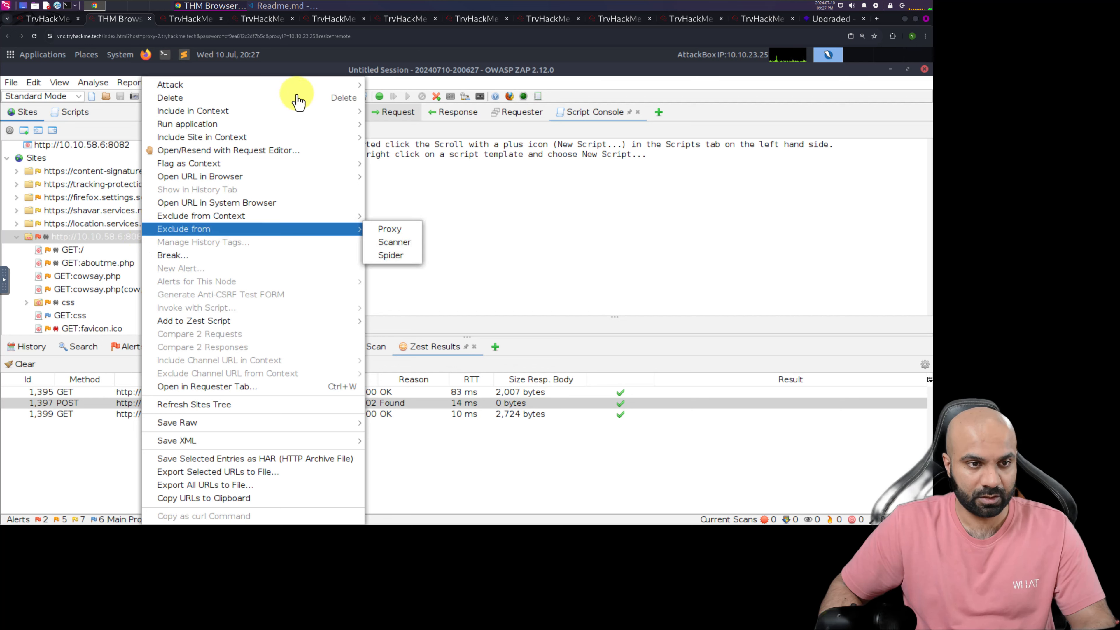
mouse_move(364, 90)
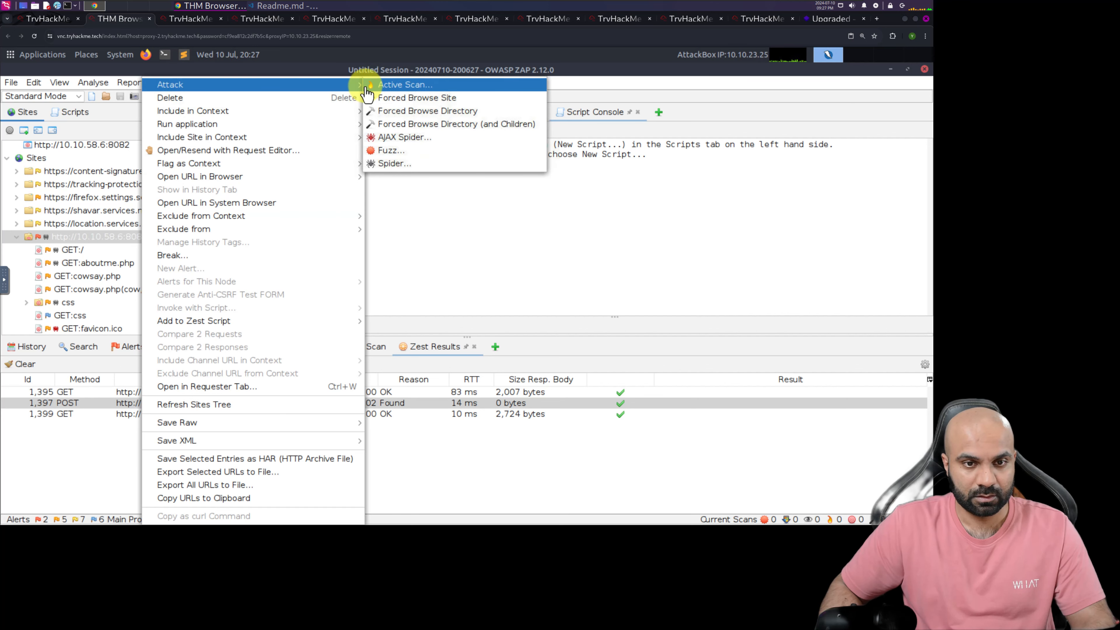
left_click(396, 164)
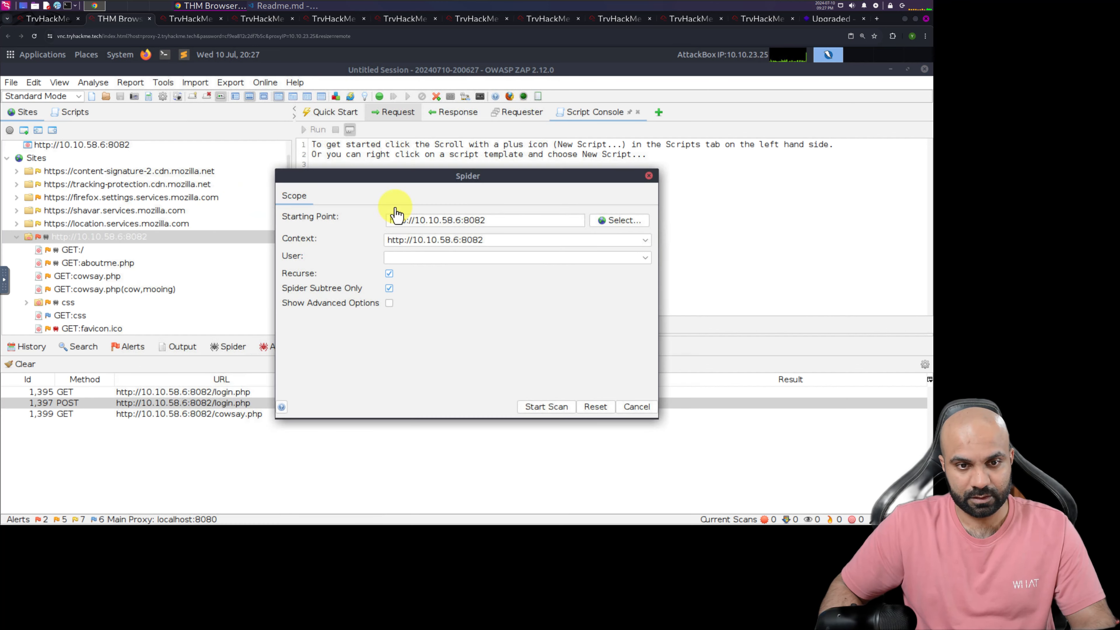
left_click(645, 257)
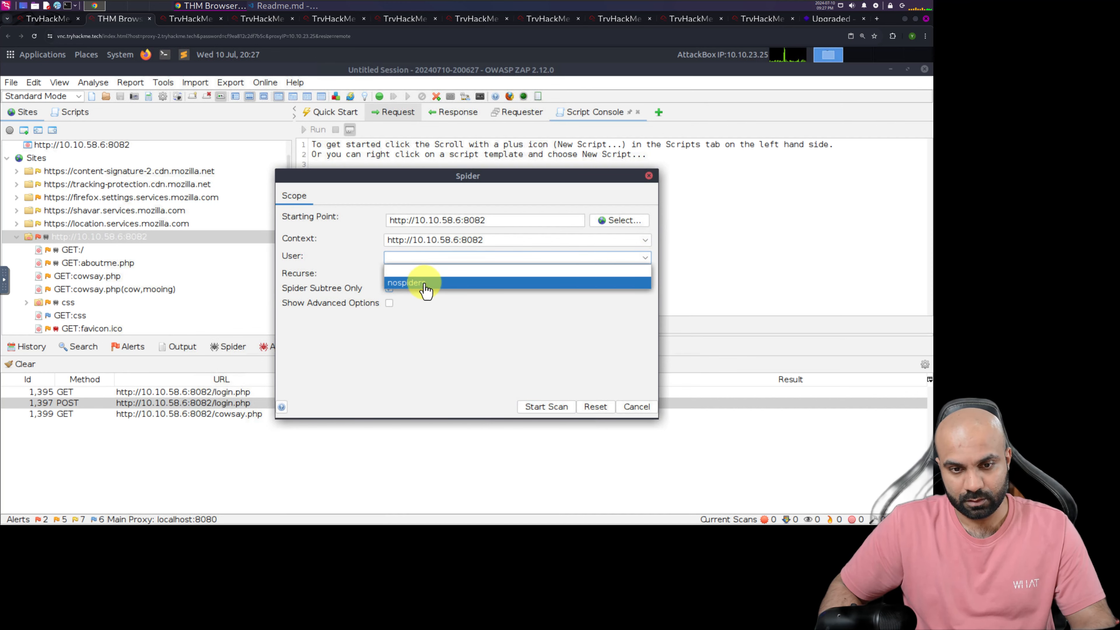
left_click(424, 284)
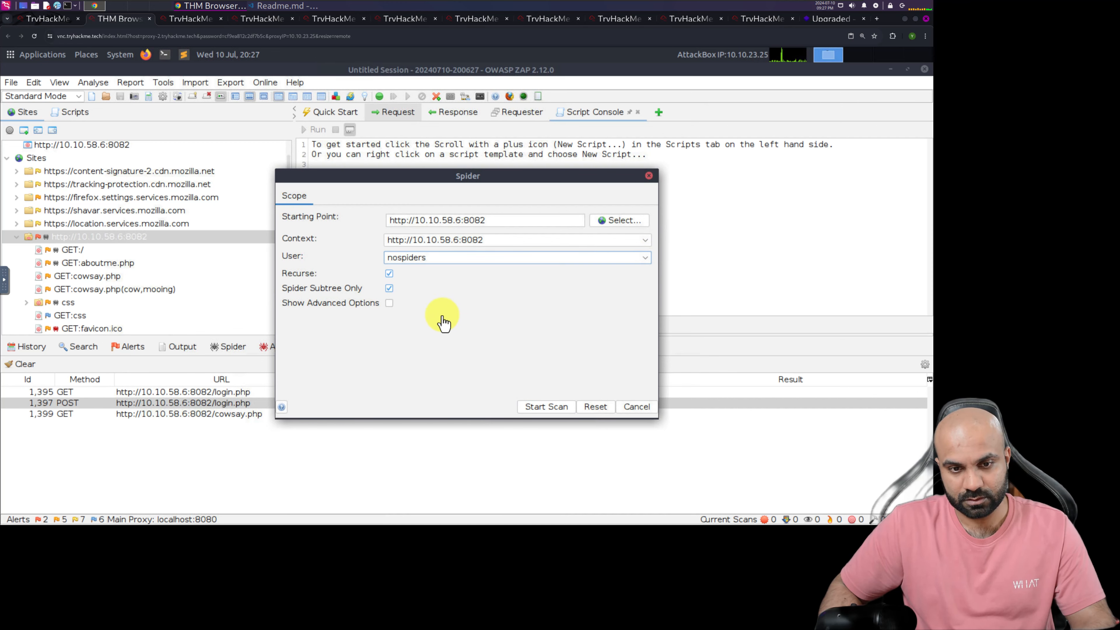
Check the spider options against TryHackMe once more, and start the spider scan in the AttackBox
left_click(52, 18)
left_click(117, 20)
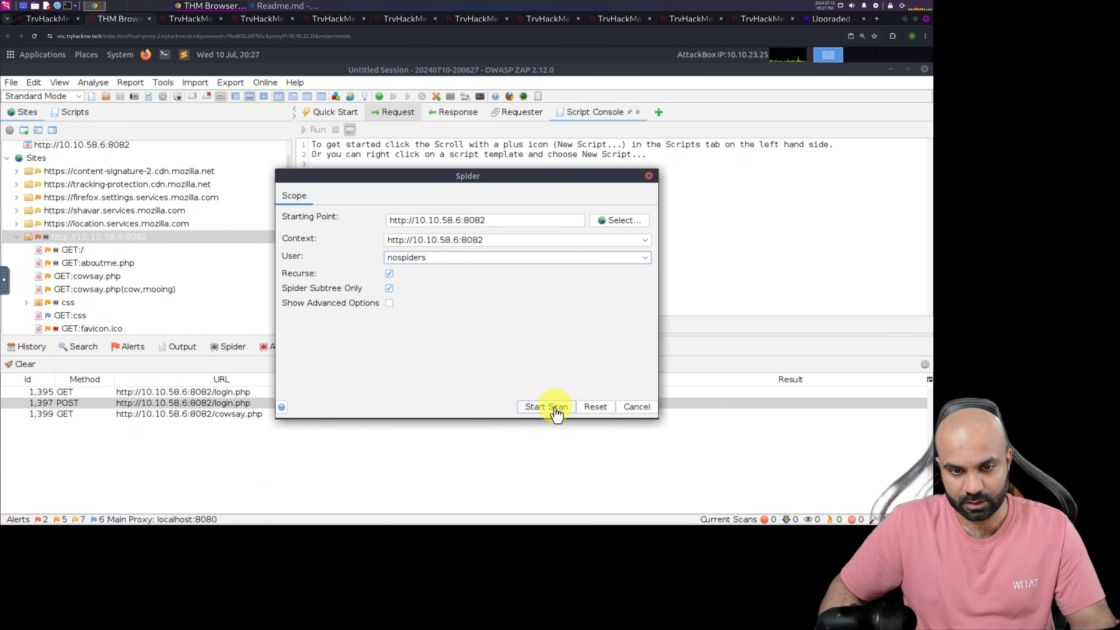
left_click(546, 407)
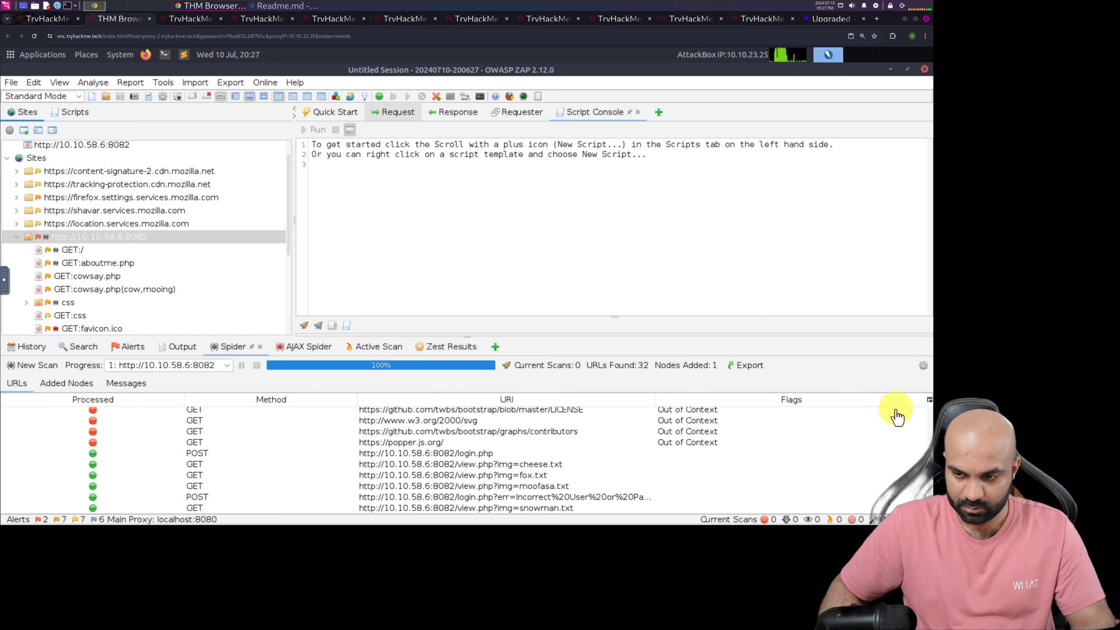
mouse_move(930, 490)
left_mouse_down()
mouse_move(930, 479)
mouse_move(931, 493)
left_mouse_up()
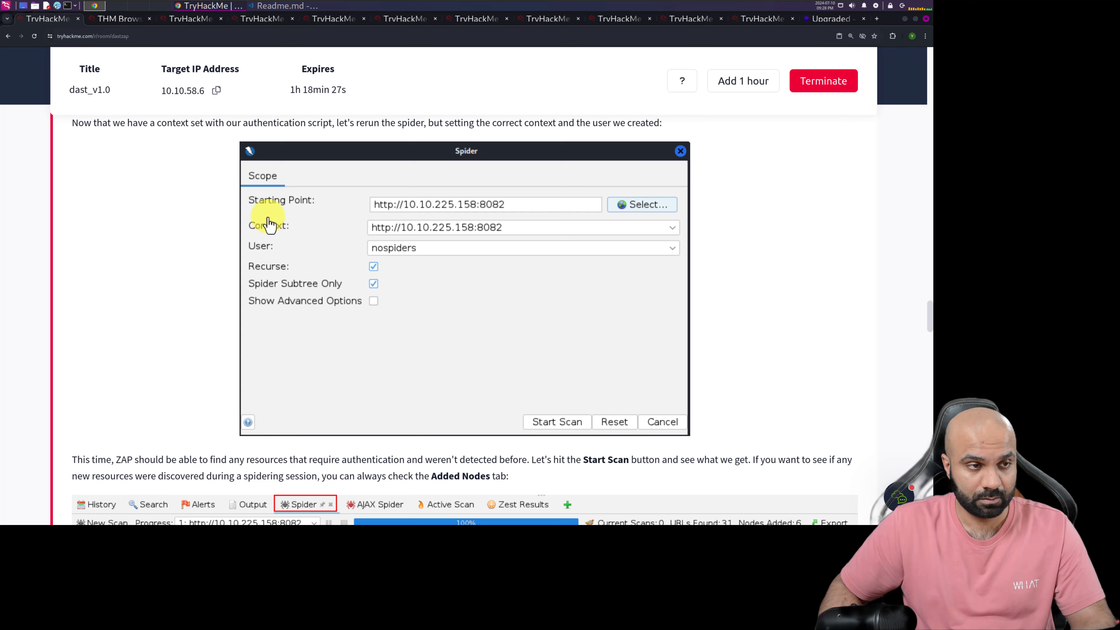
Read the TryHackMe explanation of newly discovered resources, and in the AttackBox view the spider's Added Nodes
left_click(47, 19)
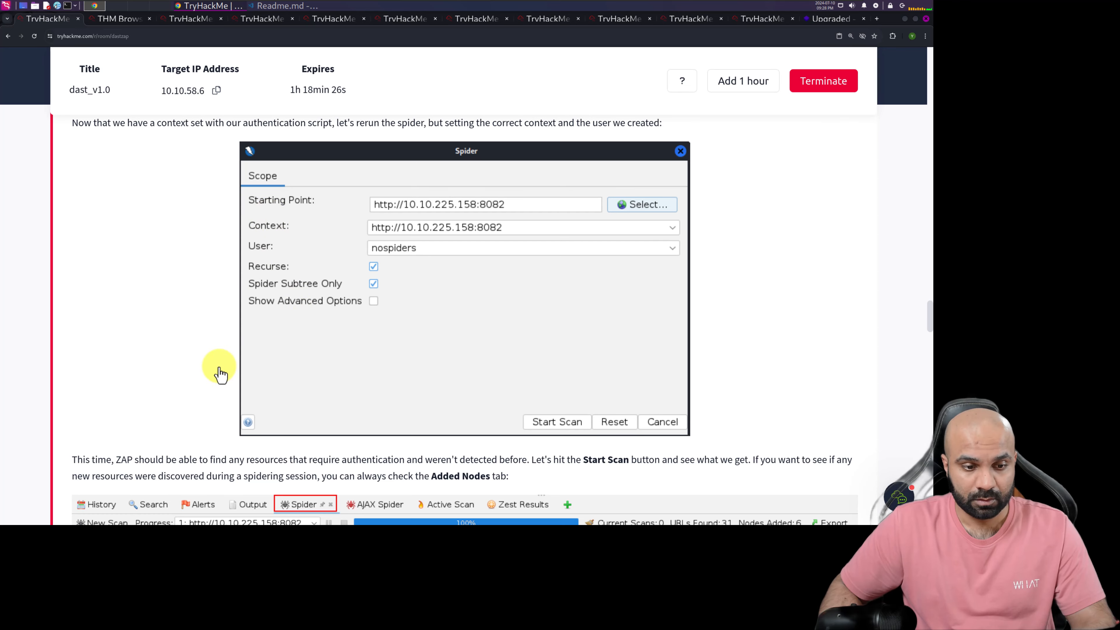
scroll(198, 366, "down", 3)
scroll(199, 366, "down", 1)
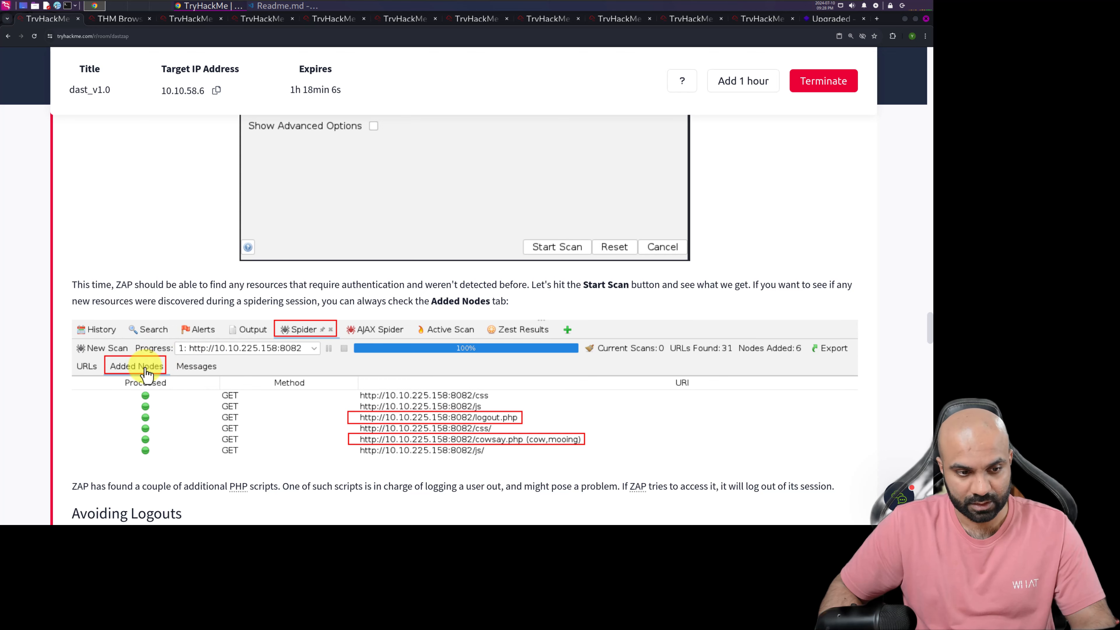
left_click(111, 19)
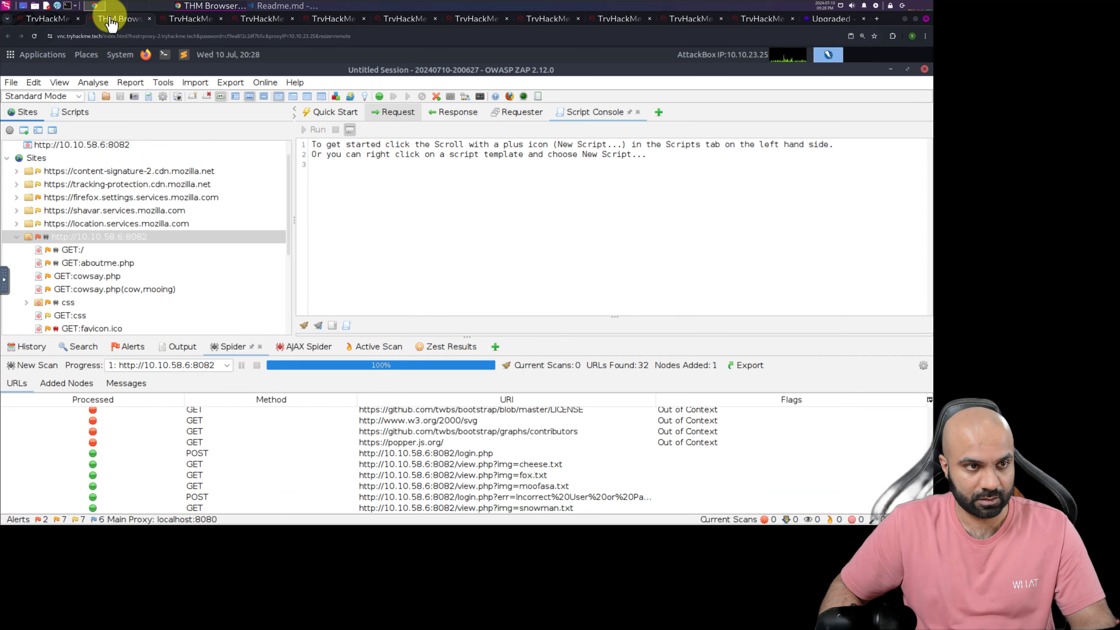
left_click(76, 384)
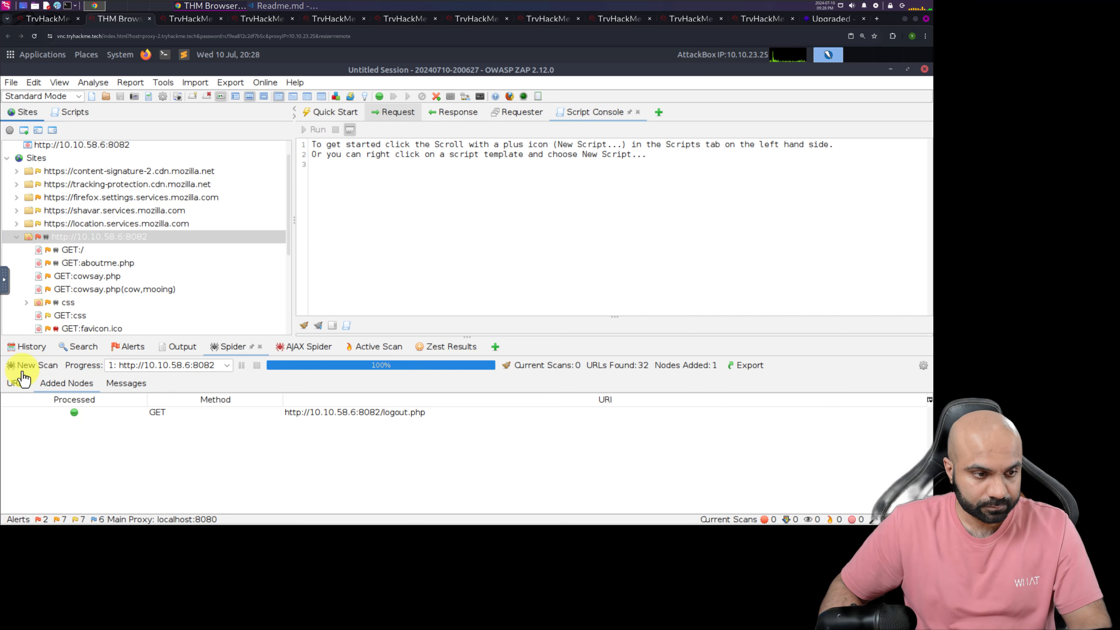
Examine the spider's processed URLs, including the login.php error and cowsay.php entries, and return to the Added Nodes list
left_click(18, 382)
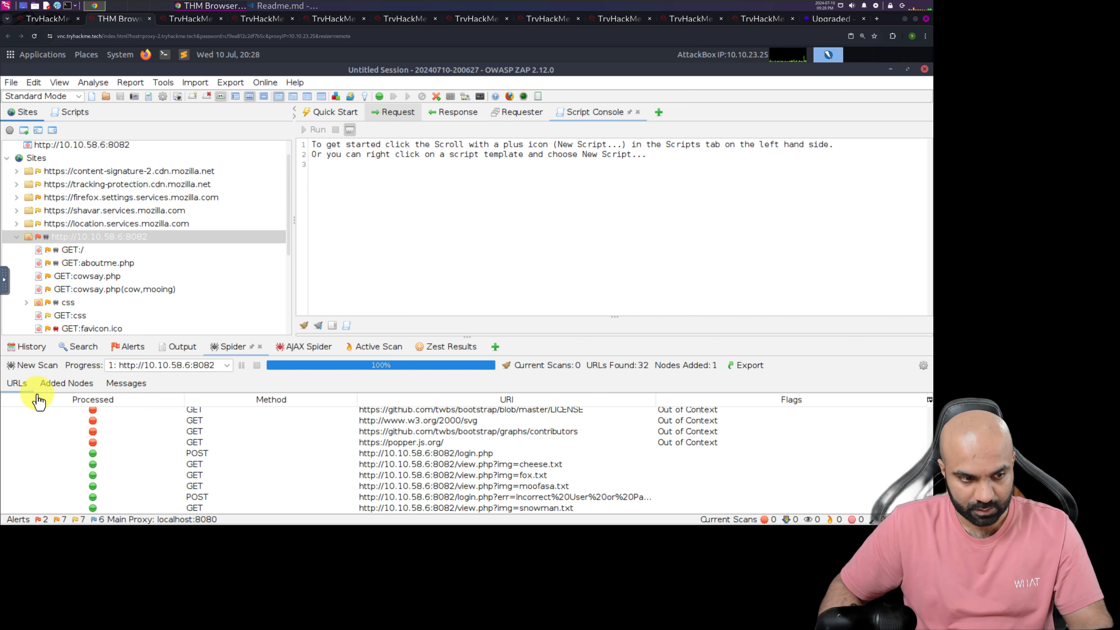
left_click(461, 498)
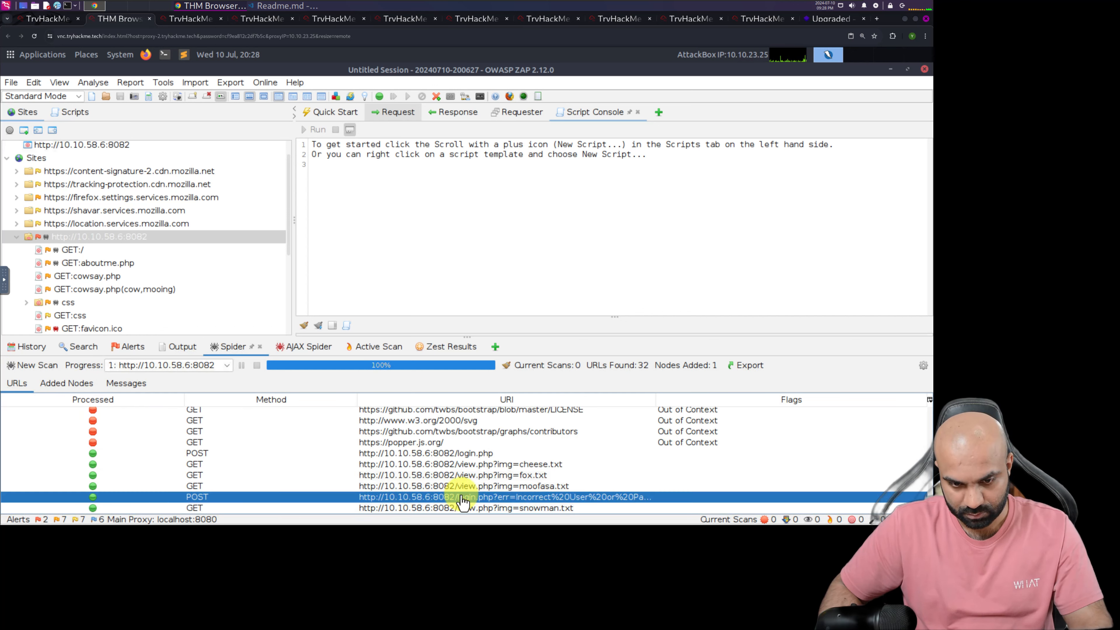
scroll(462, 500, "up", 3)
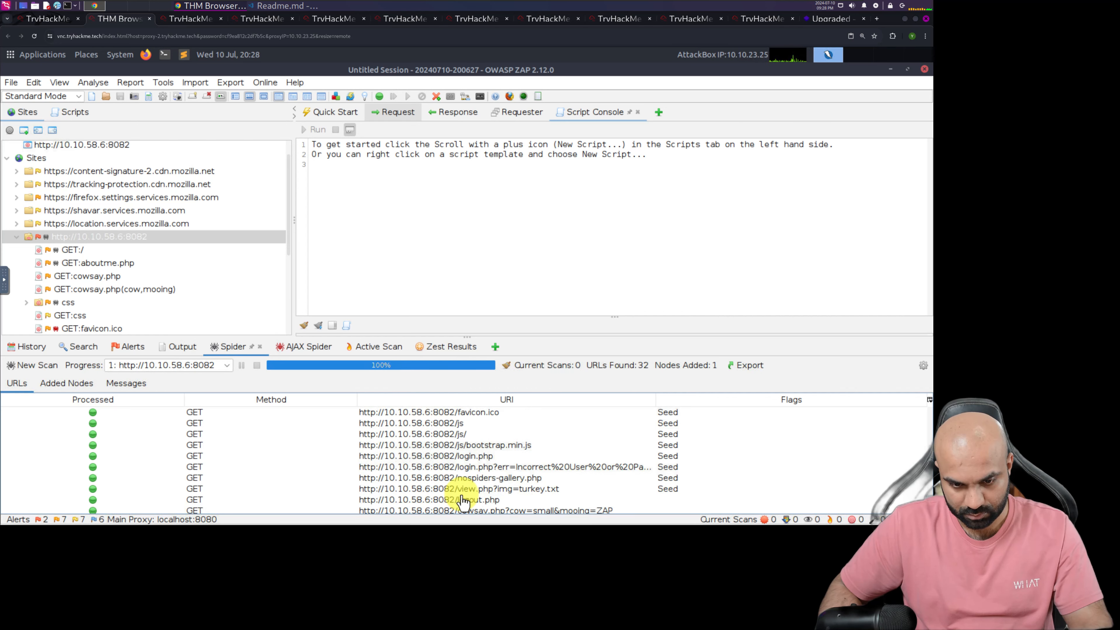
left_click(493, 512)
scroll(464, 464, "down", 1)
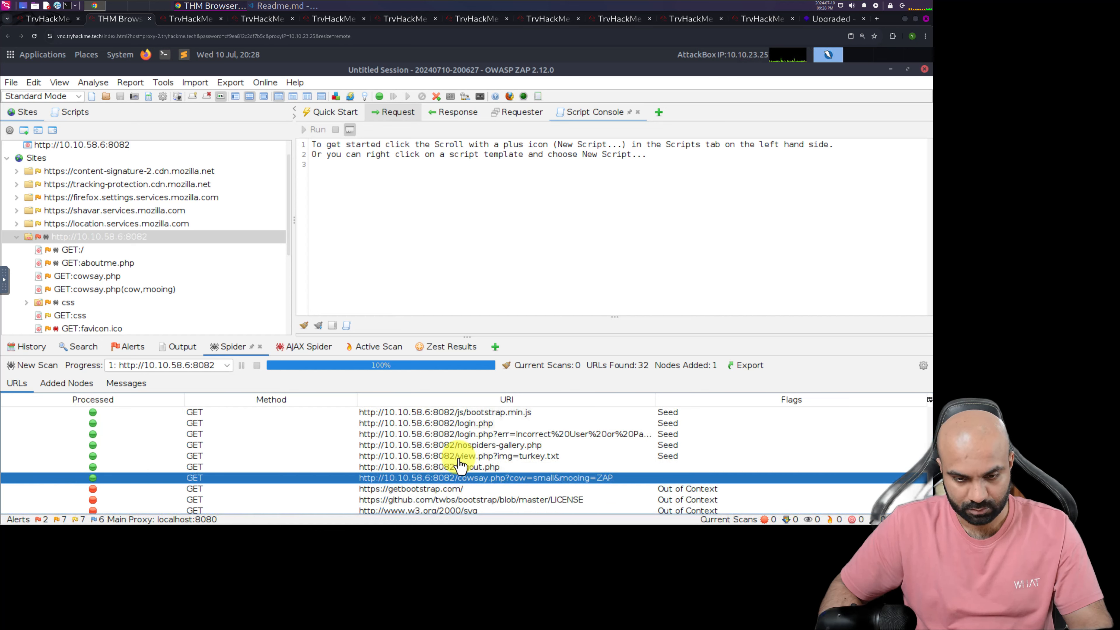
scroll(459, 464, "up", 3)
left_click(67, 383)
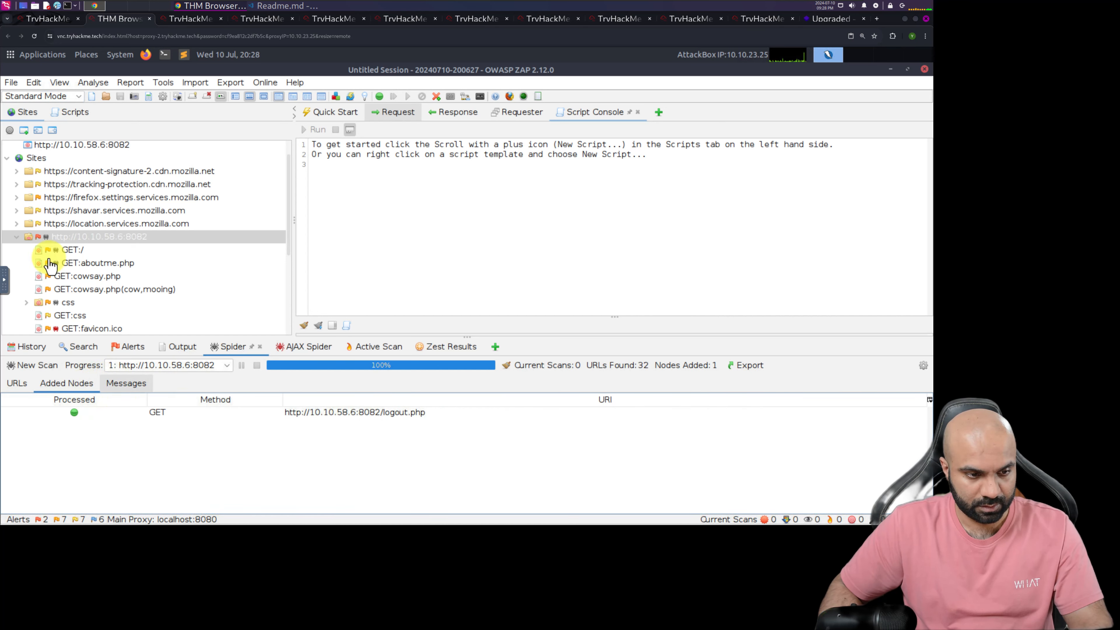
Read the TryHackMe Avoiding Logouts instructions on excluding the logout.php script from the context
left_click(44, 19)
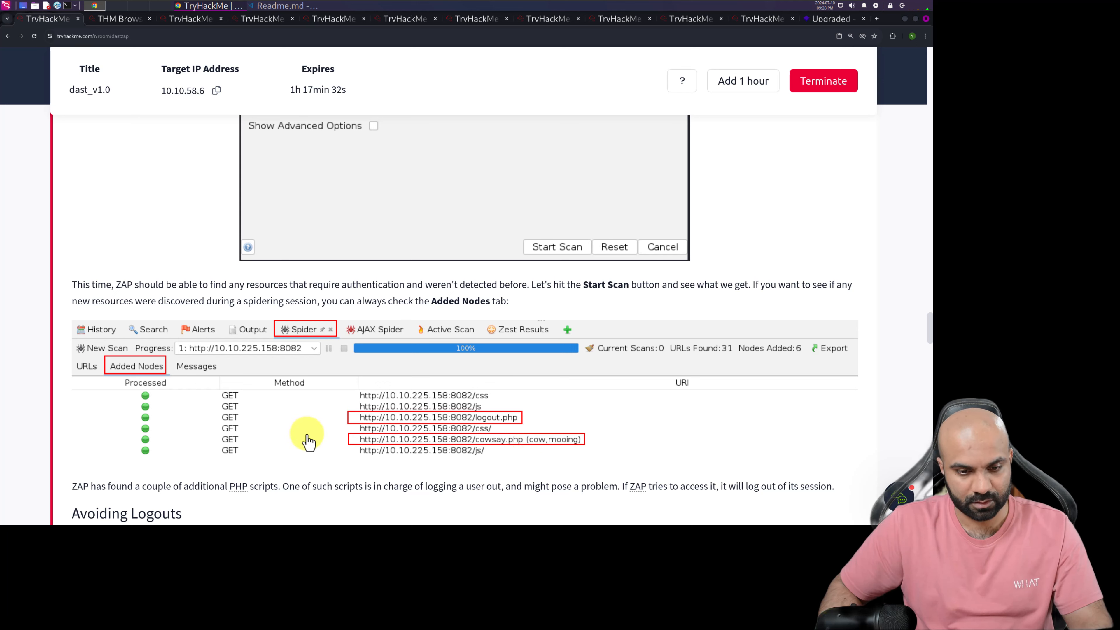
scroll(305, 430, "down", 4)
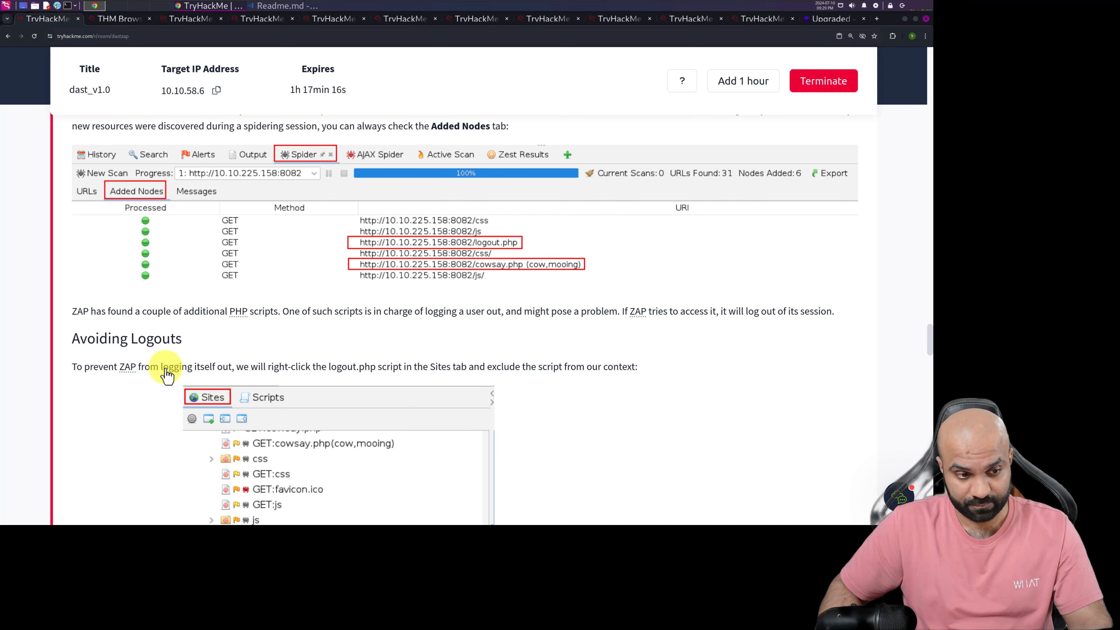
scroll(165, 370, "down", 2)
scroll(142, 353, "down", 1)
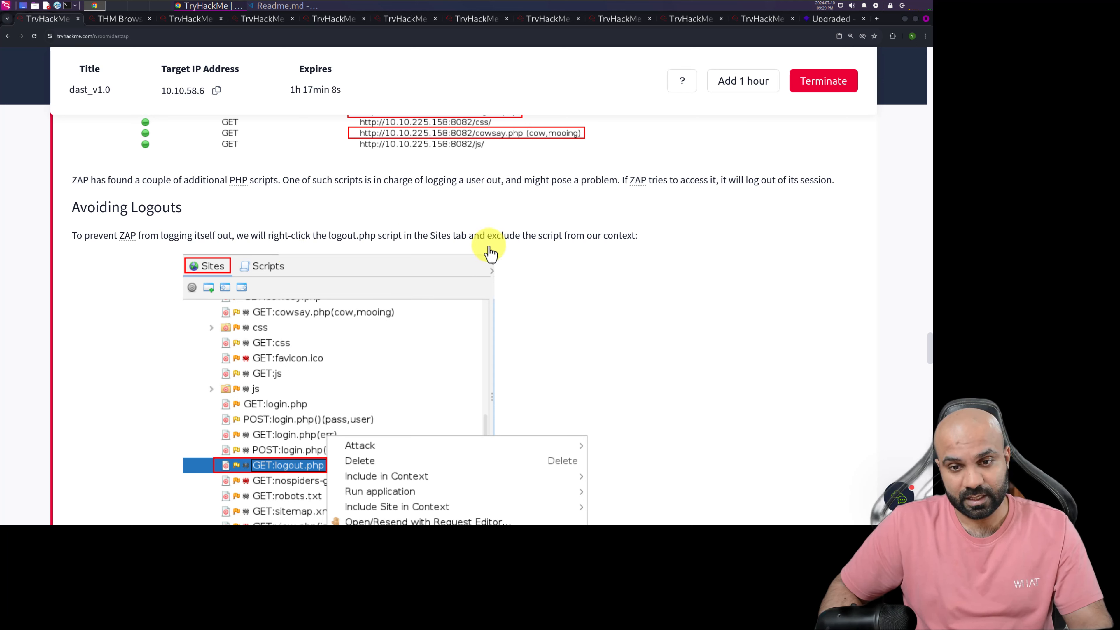
scroll(595, 276, "down", 4)
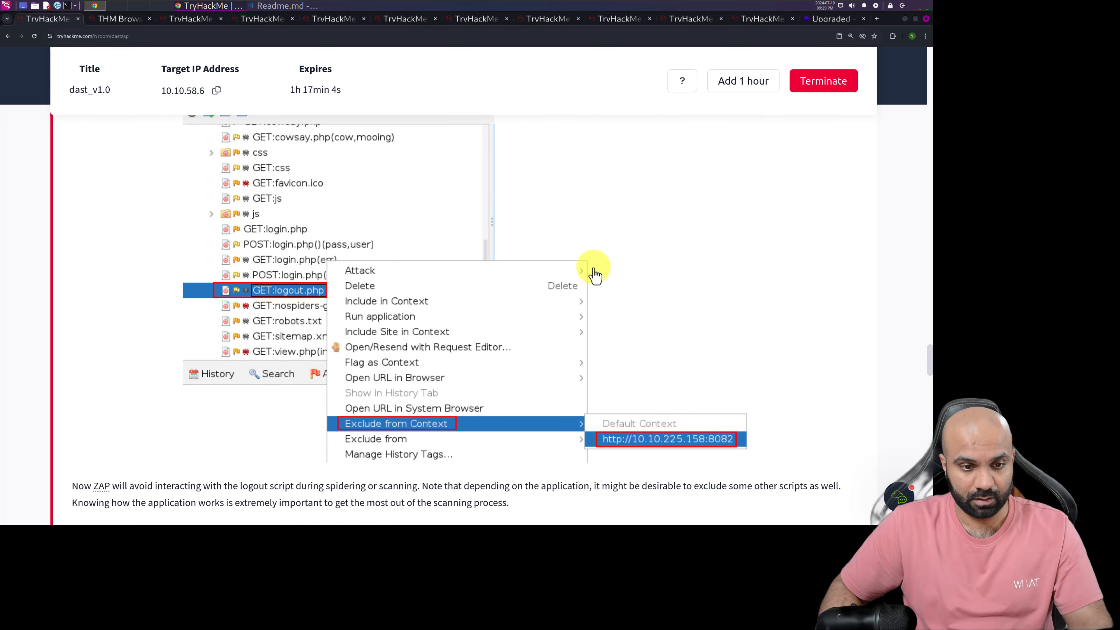
left_click(105, 18)
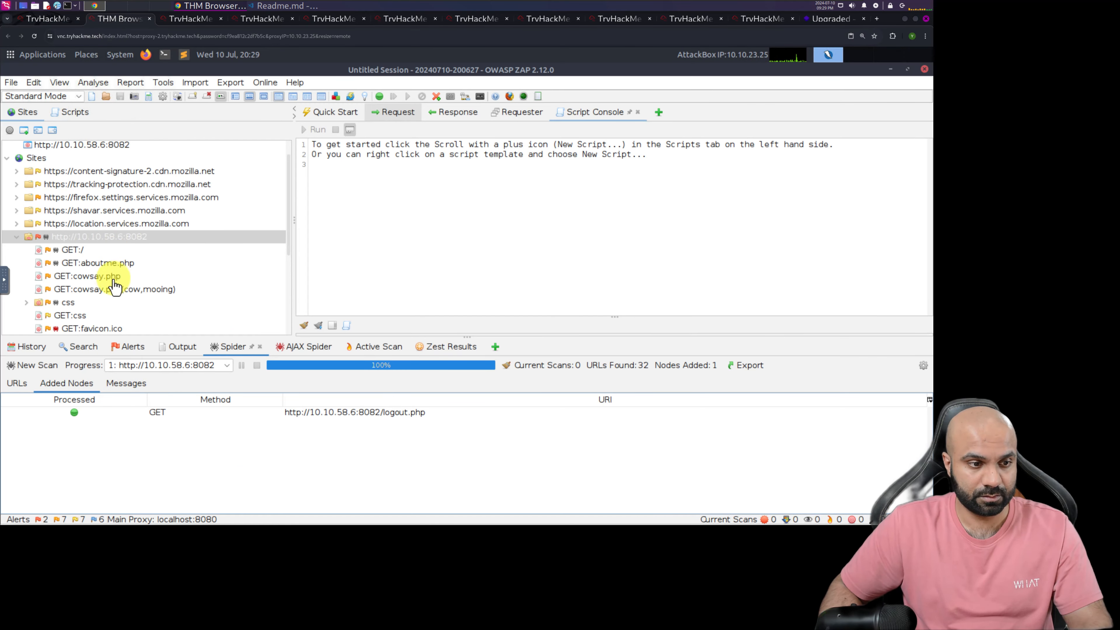
scroll(112, 285, "down", 2)
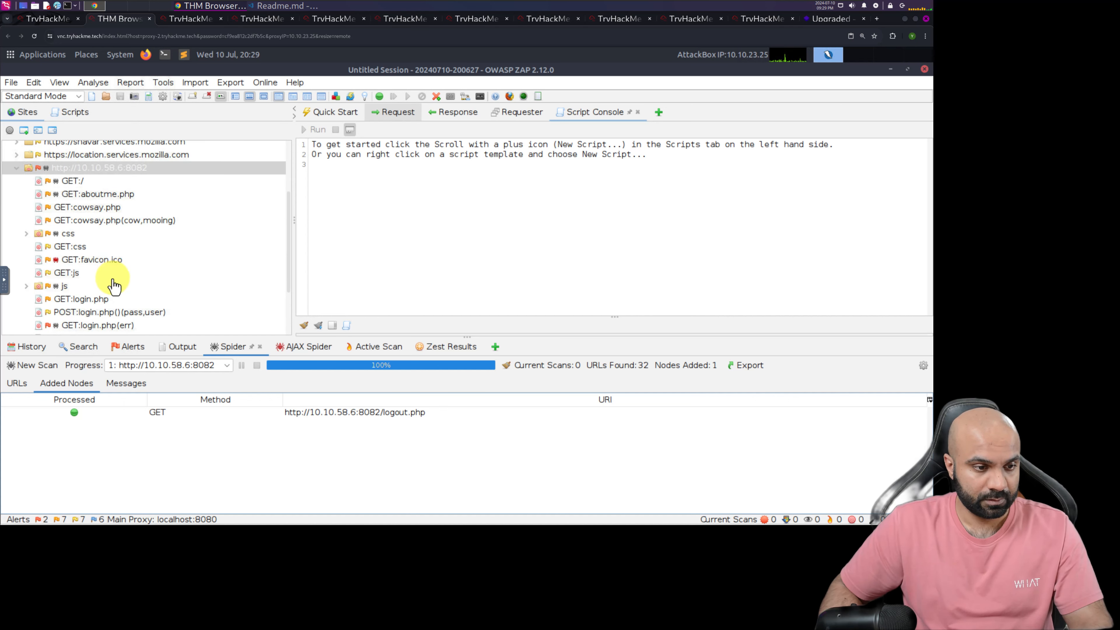
scroll(113, 286, "down", 1)
scroll(114, 285, "down", 1)
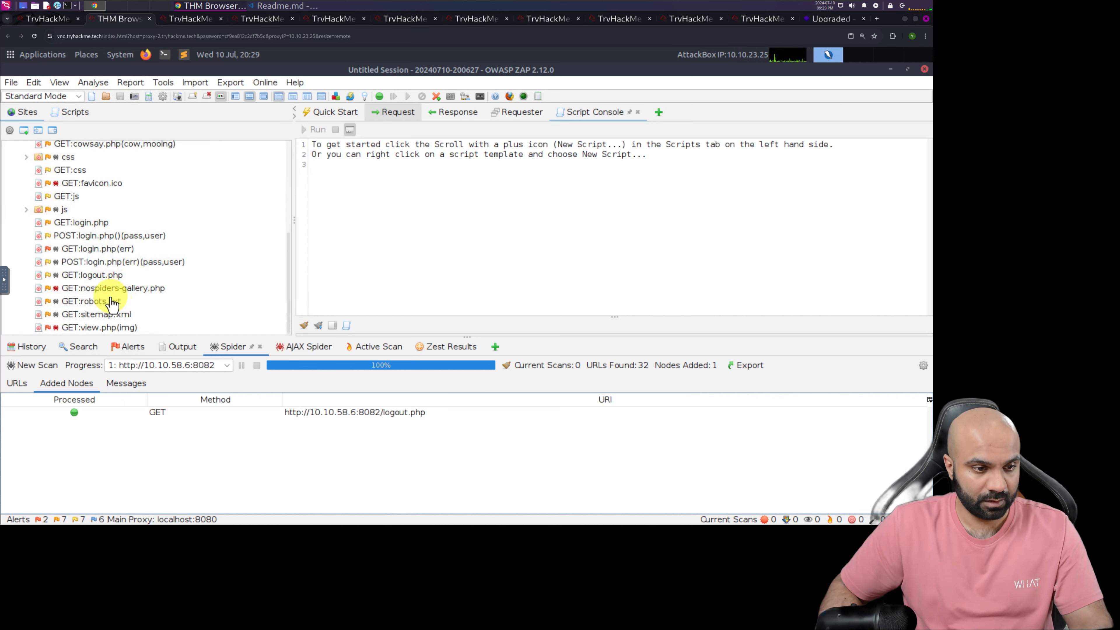
left_click(92, 277)
right_click(93, 279)
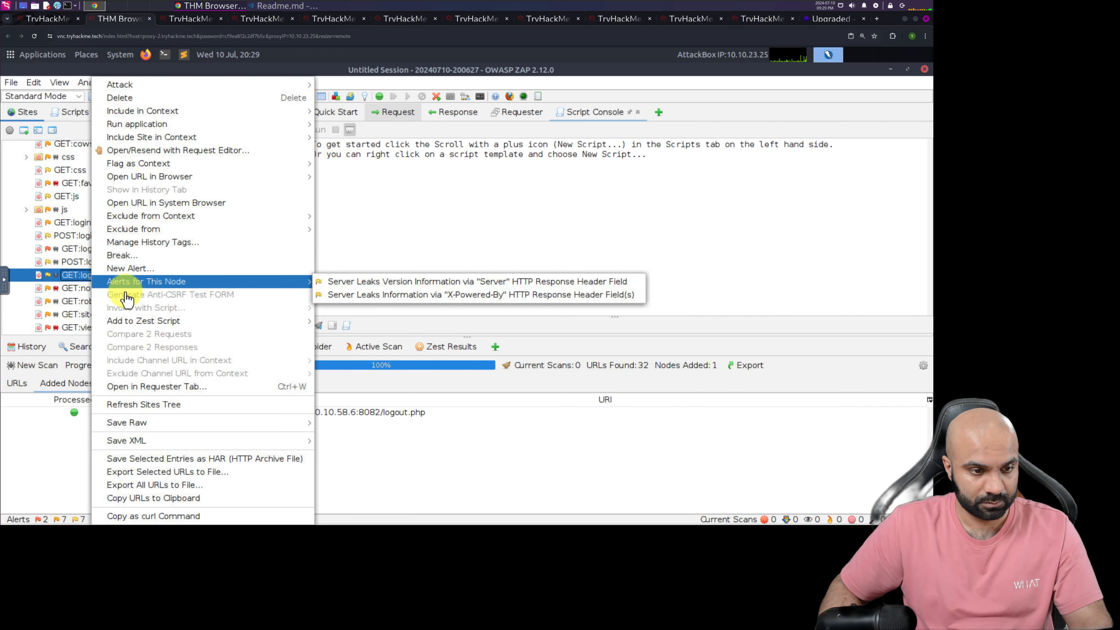
mouse_move(297, 116)
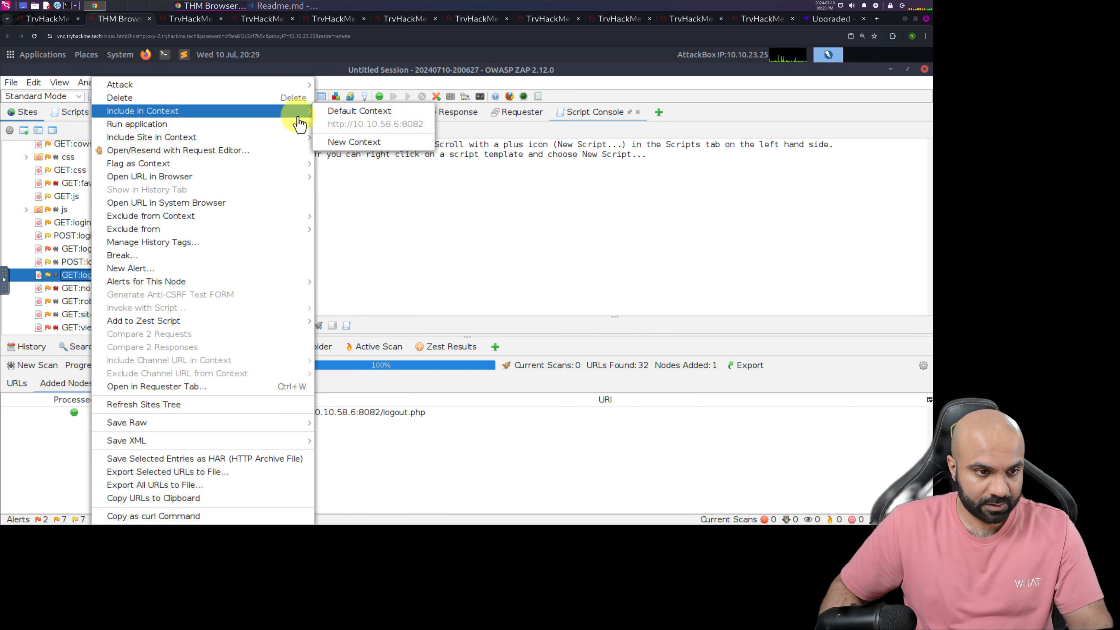
mouse_move(288, 218)
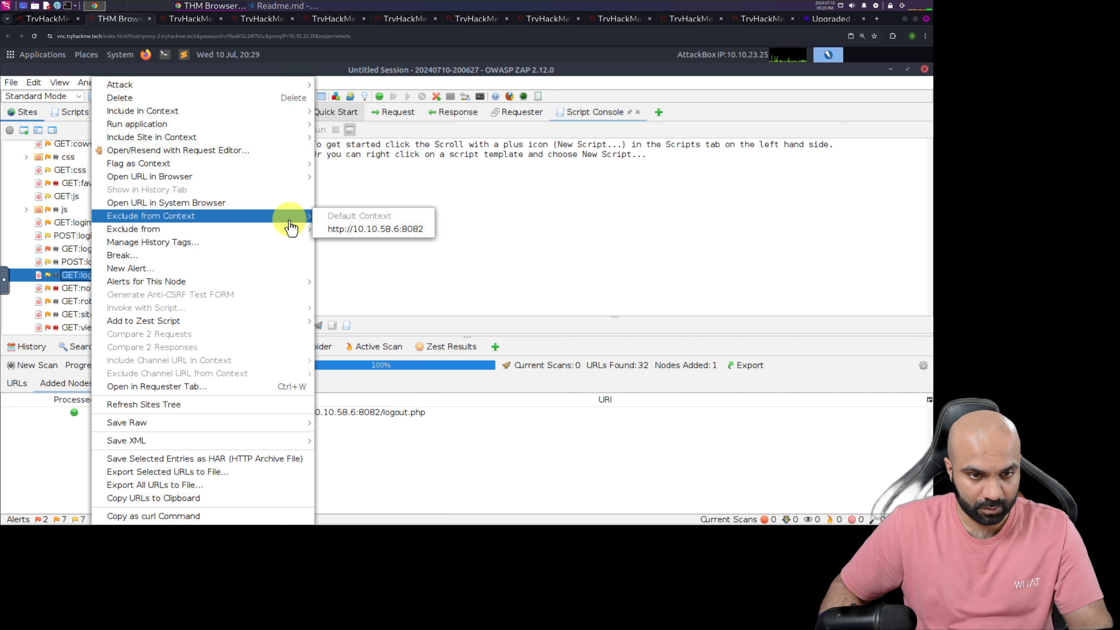
left_click(348, 242)
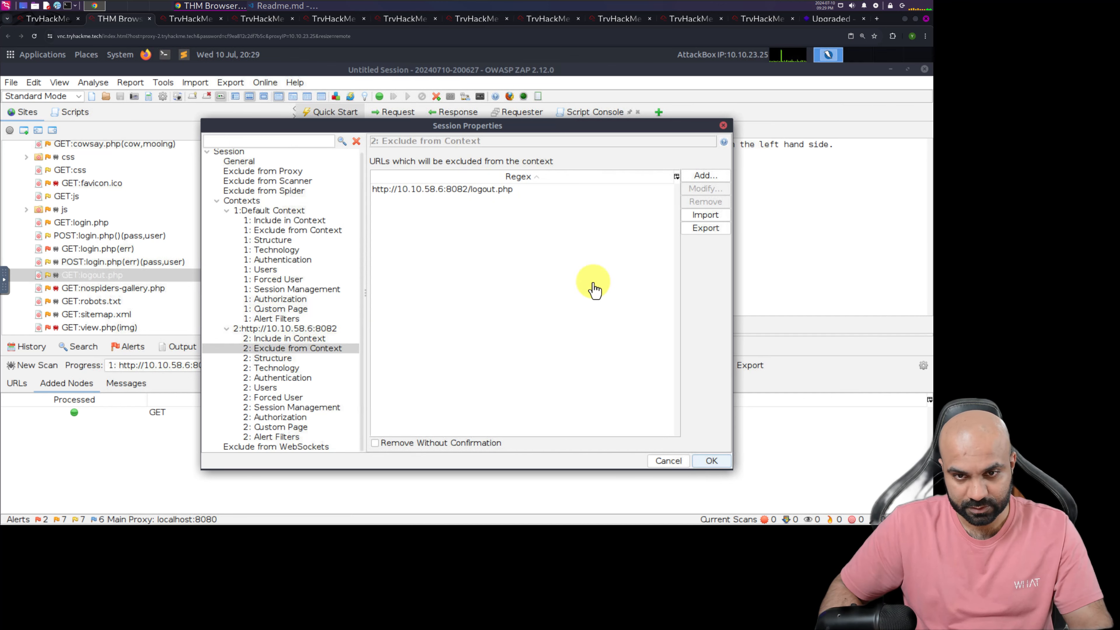
left_click(722, 463)
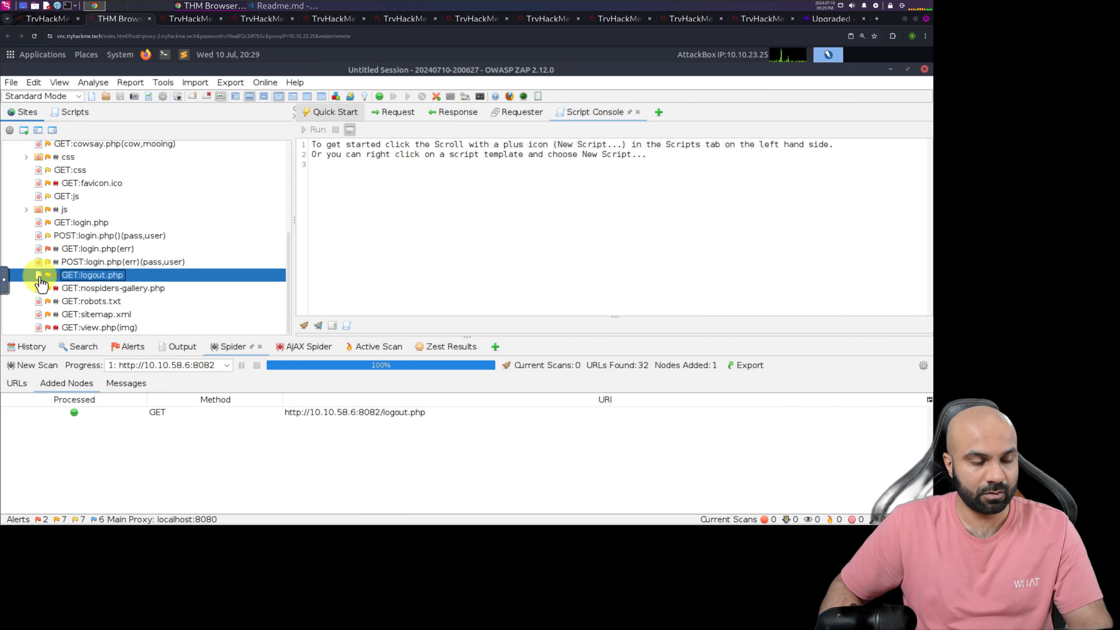
Read the TryHackMe instructions on flagging the cowsay.php logout link as the Authentication Logged-in indicator
left_click(46, 18)
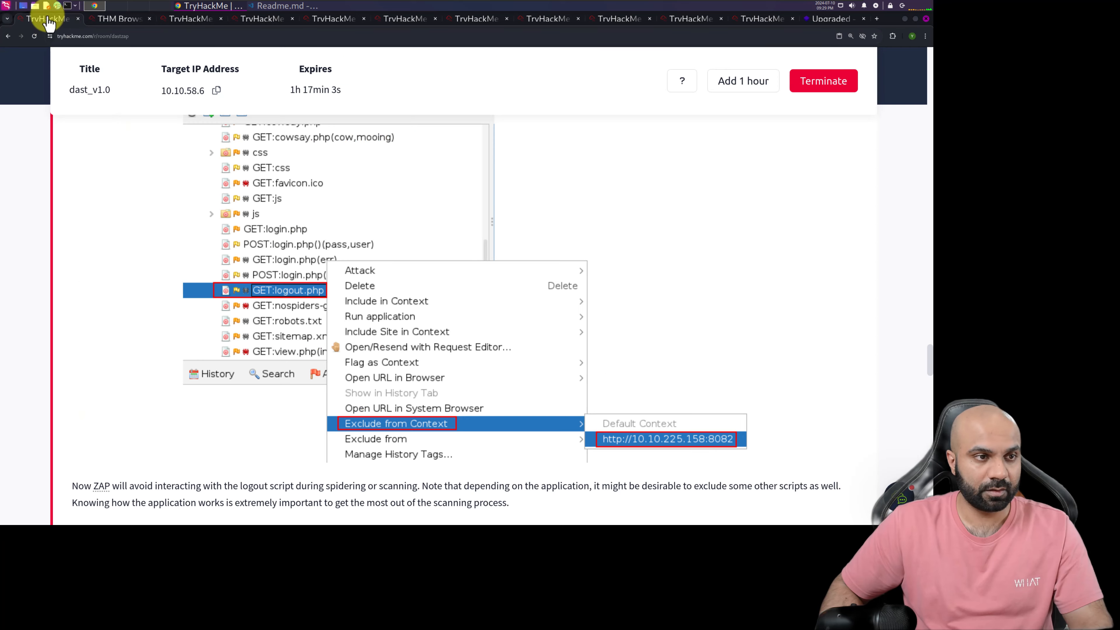
scroll(348, 300, "down", 5)
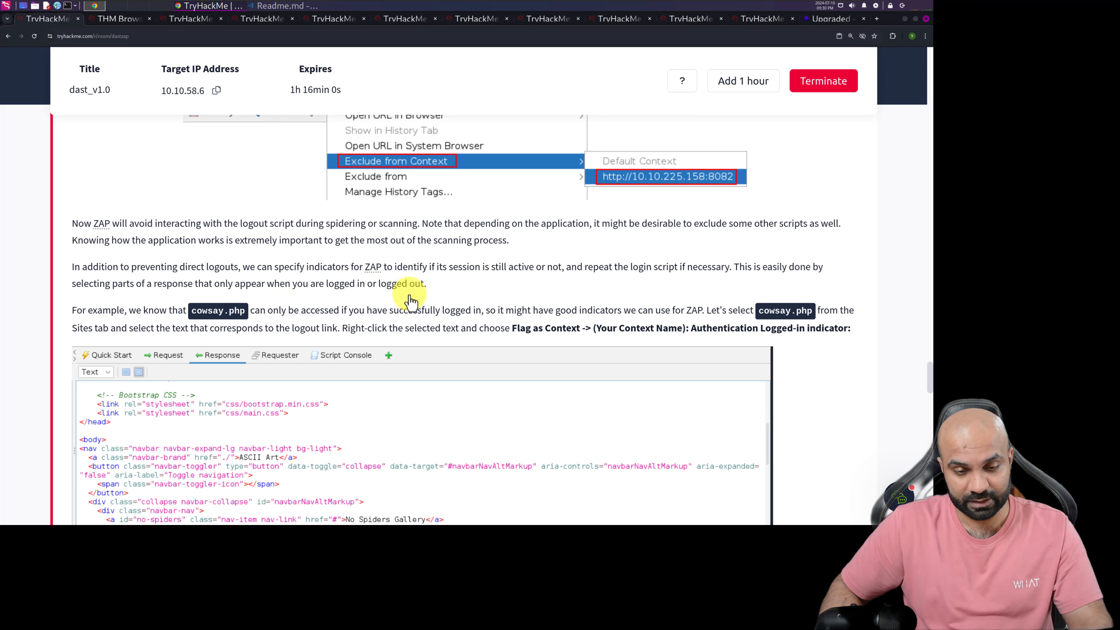
scroll(313, 354, "down", 1)
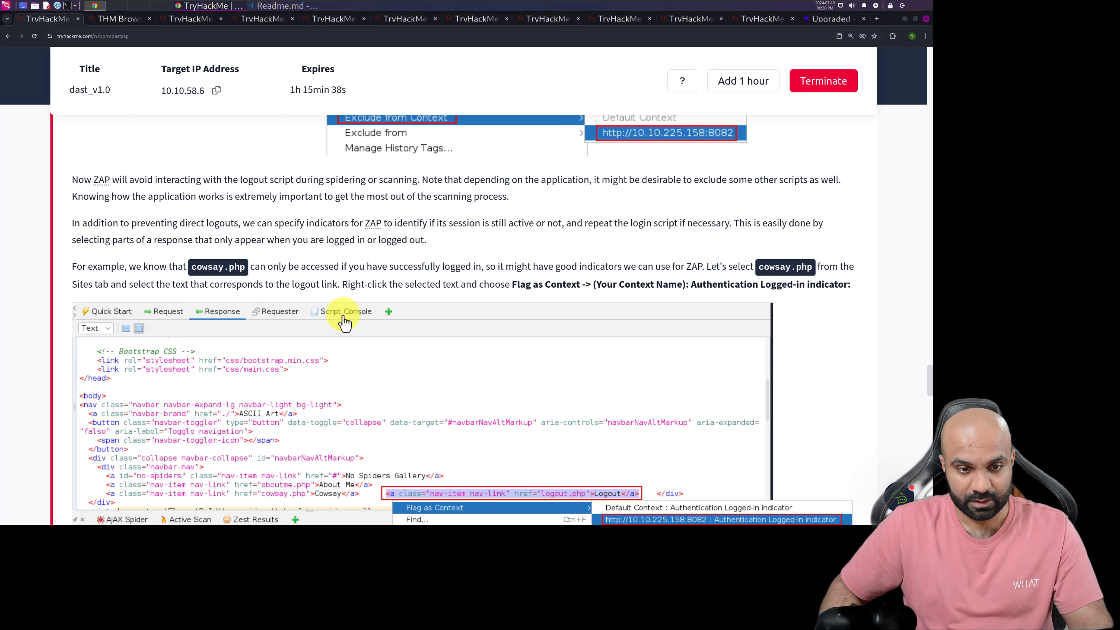
scroll(403, 335, "down", 2)
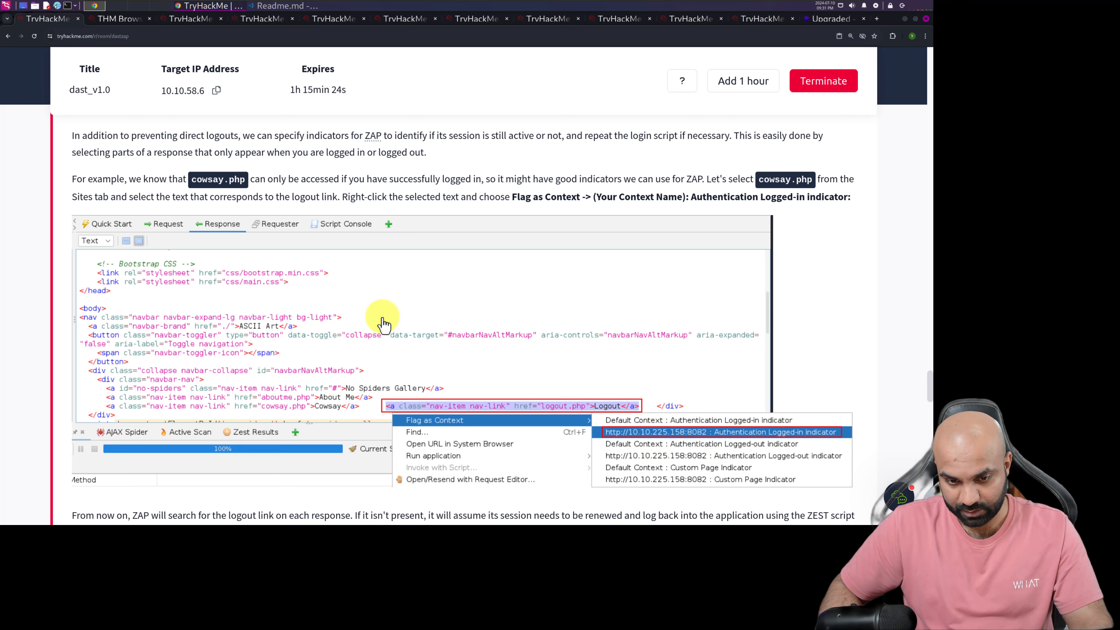
In the AttackBox, show the response of the GET:cowsay.php node and enlarge the response body area
left_click(115, 18)
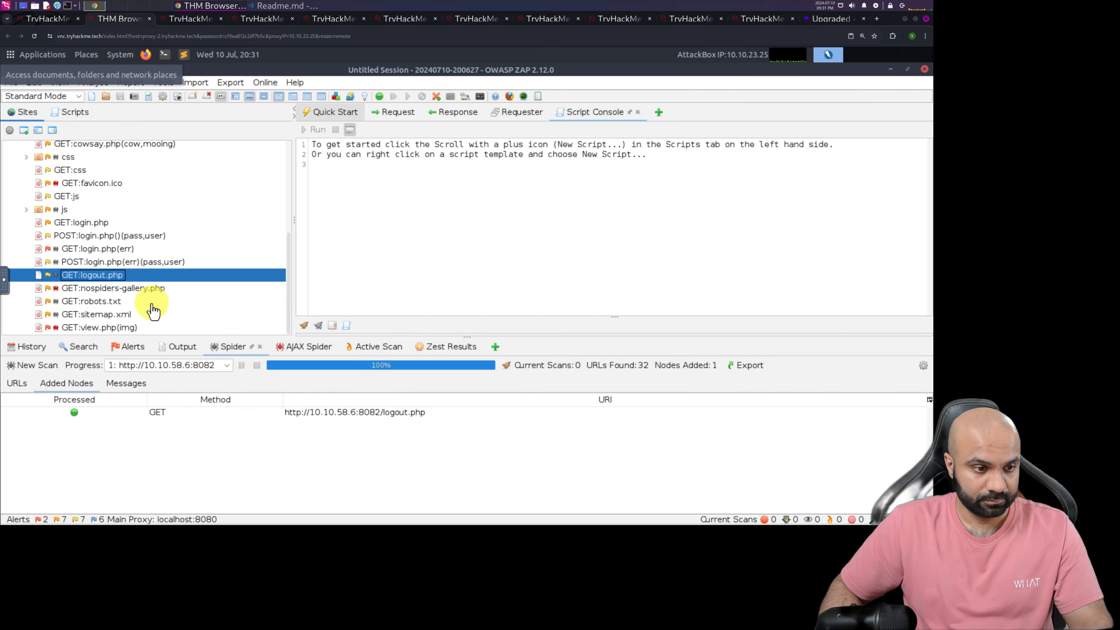
left_click(117, 253)
scroll(120, 264, "up", 5)
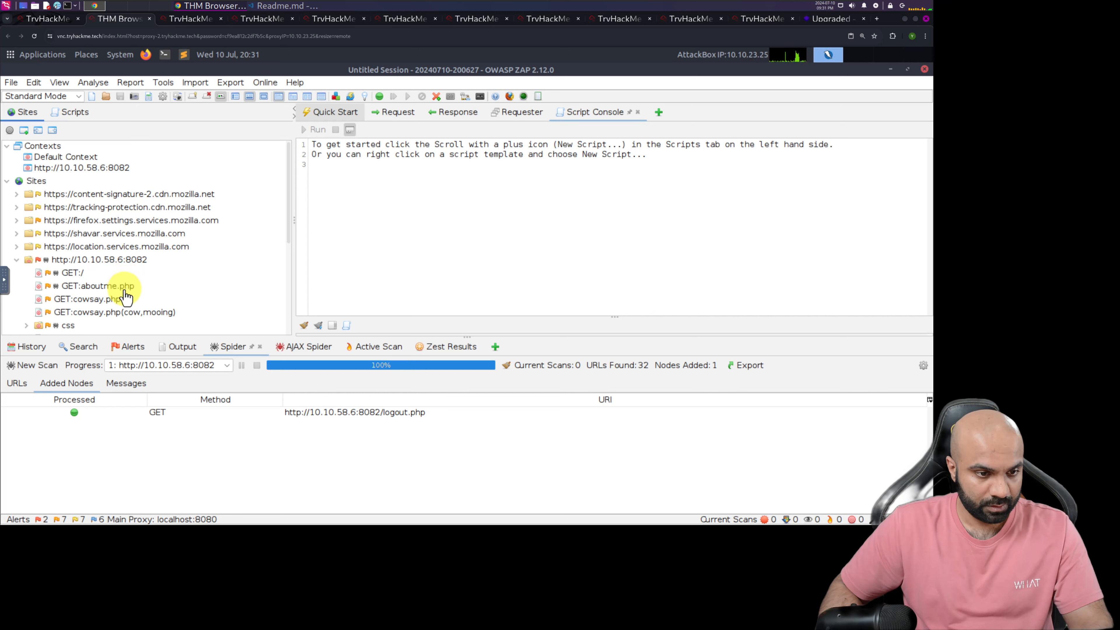
left_click(105, 302)
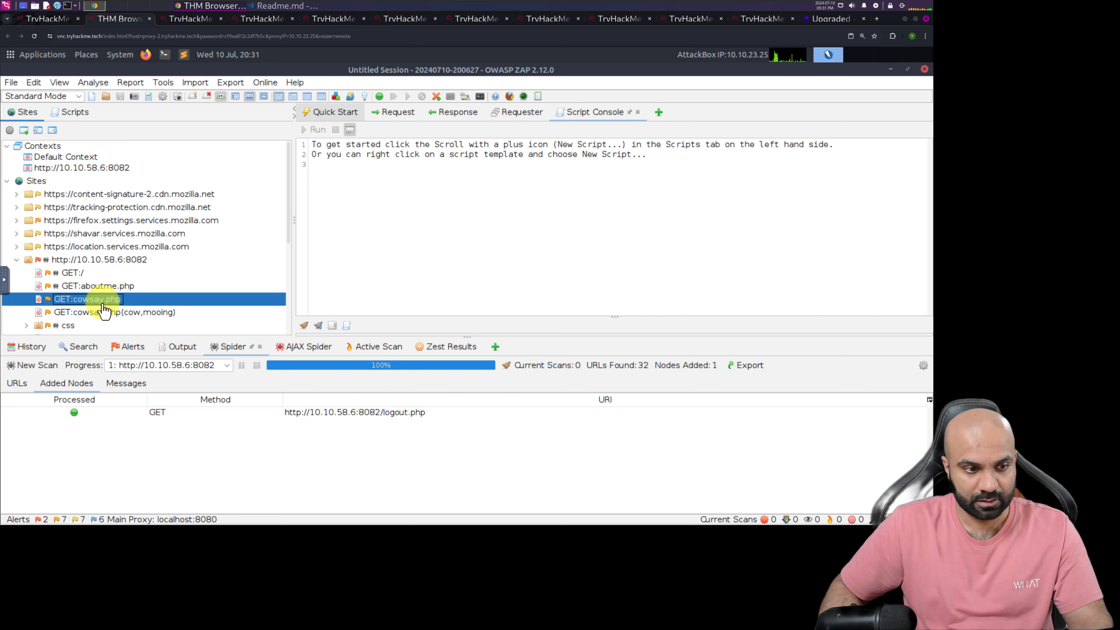
left_click(453, 115)
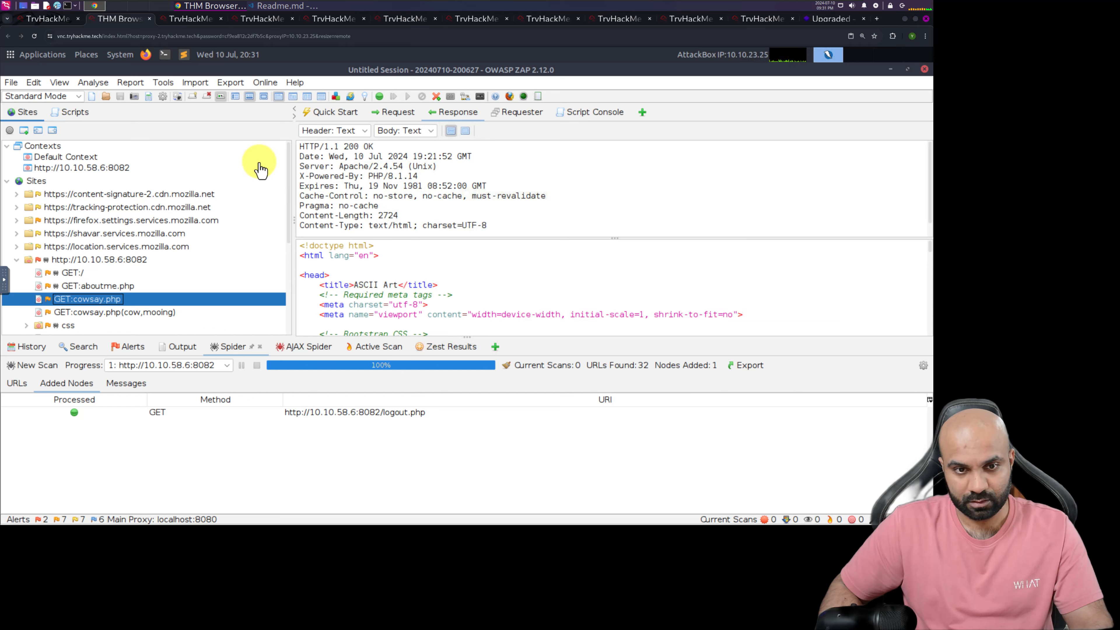
left_click(446, 212)
scroll(446, 214, "down", 1)
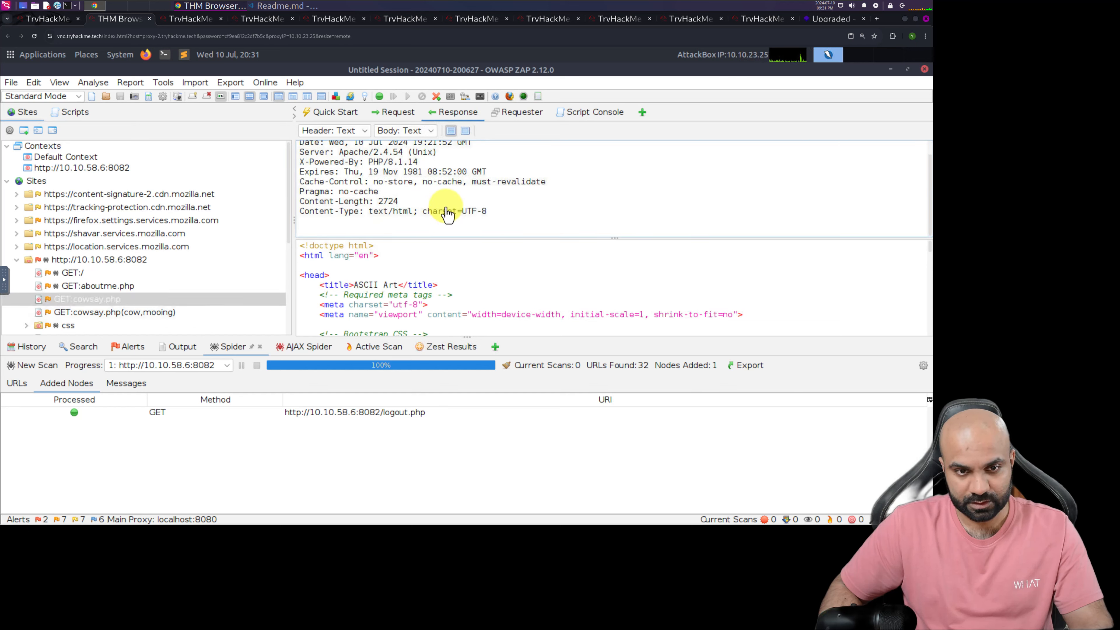
scroll(446, 210, "up", 1)
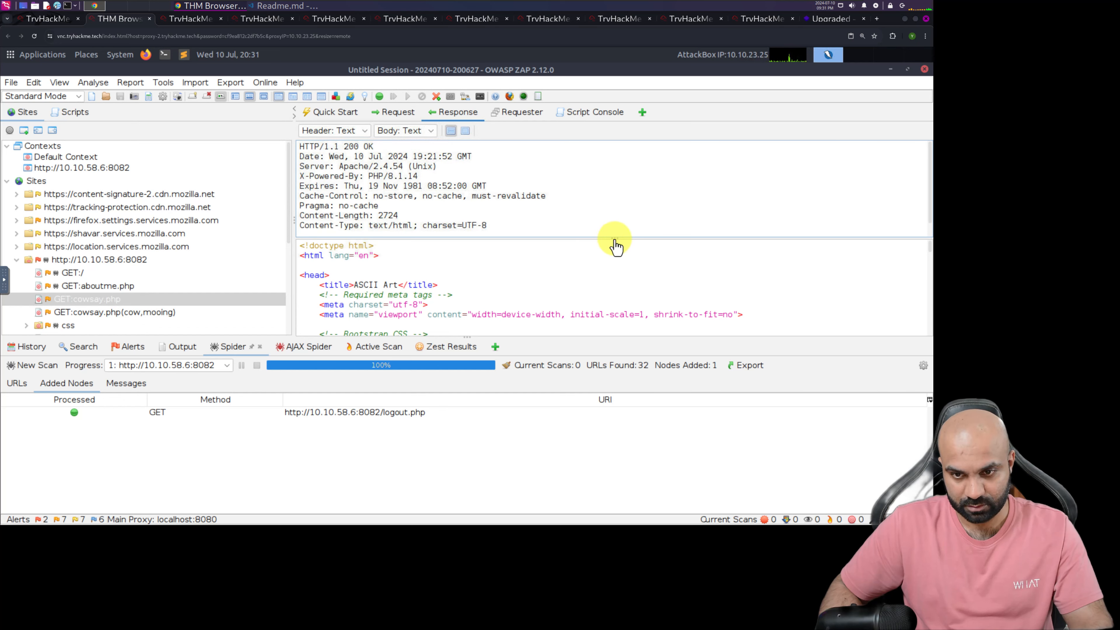
left_click_drag(615, 238, 613, 171)
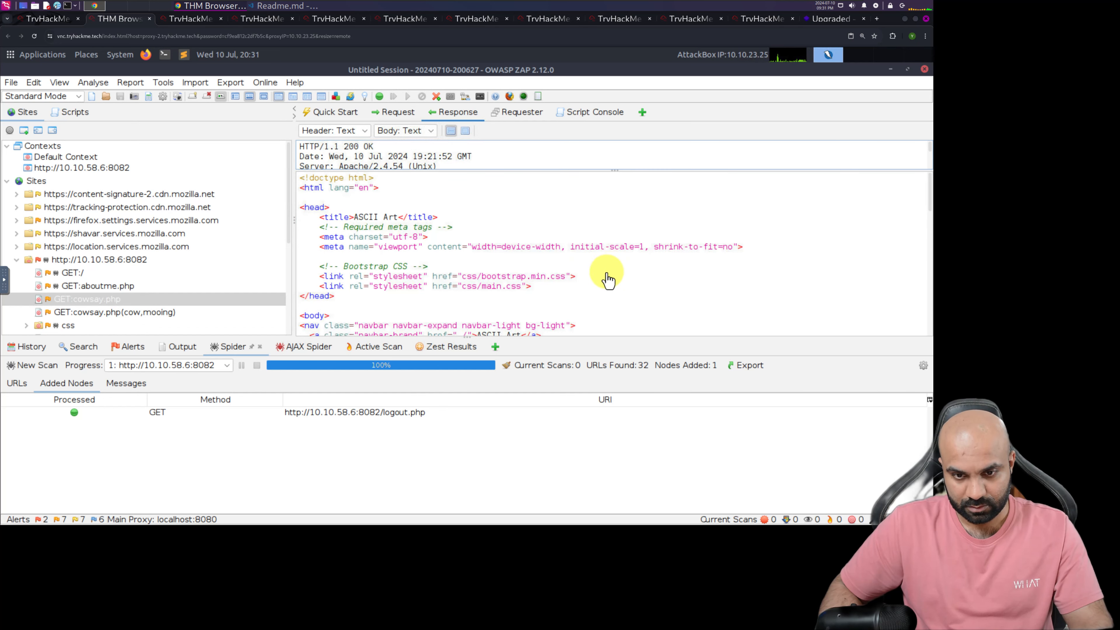
scroll(608, 278, "down", 3)
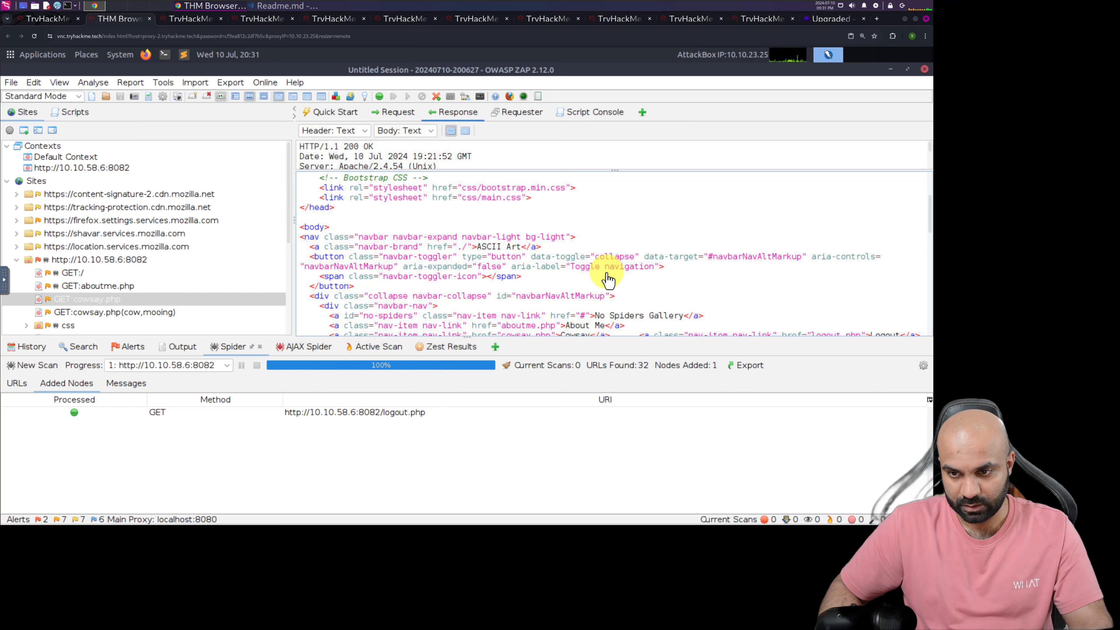
scroll(608, 278, "down", 1)
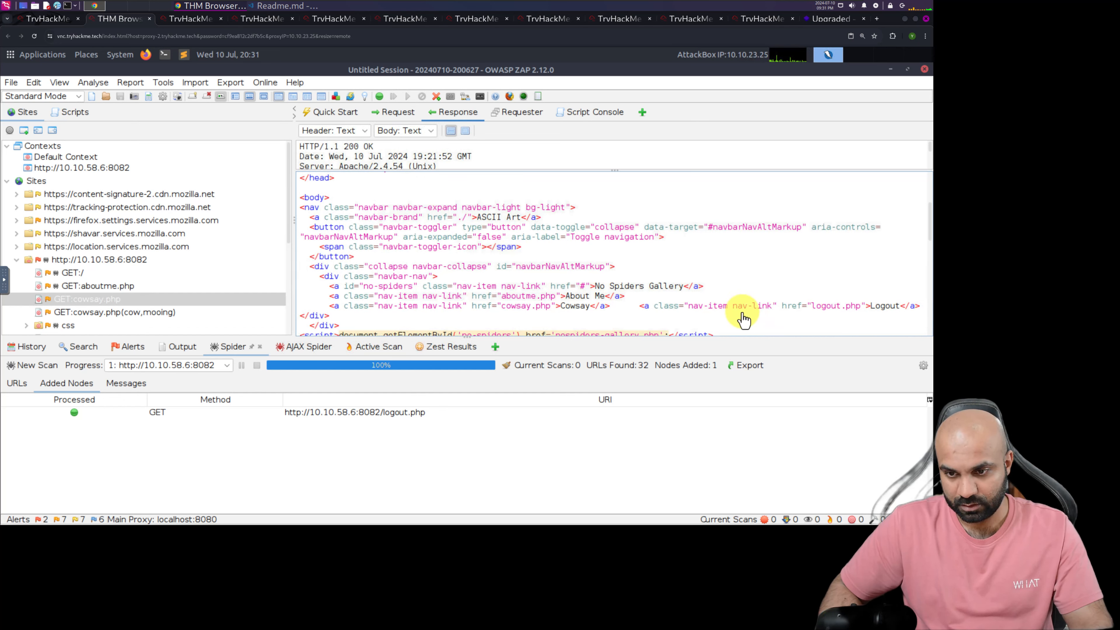
left_click_drag(640, 310, 921, 312)
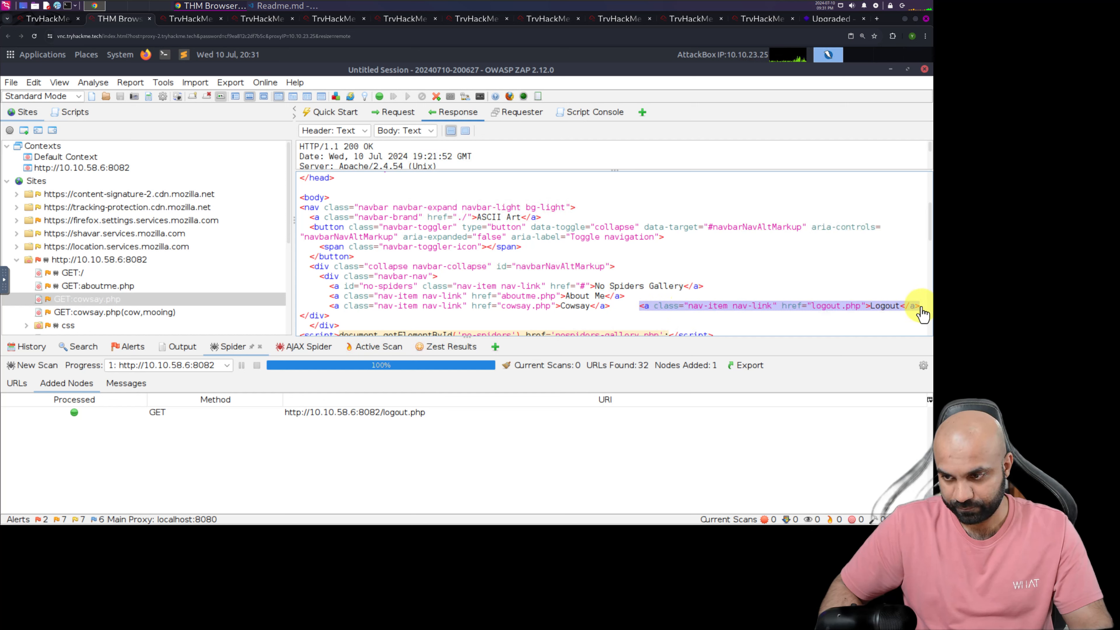
left_click(49, 24)
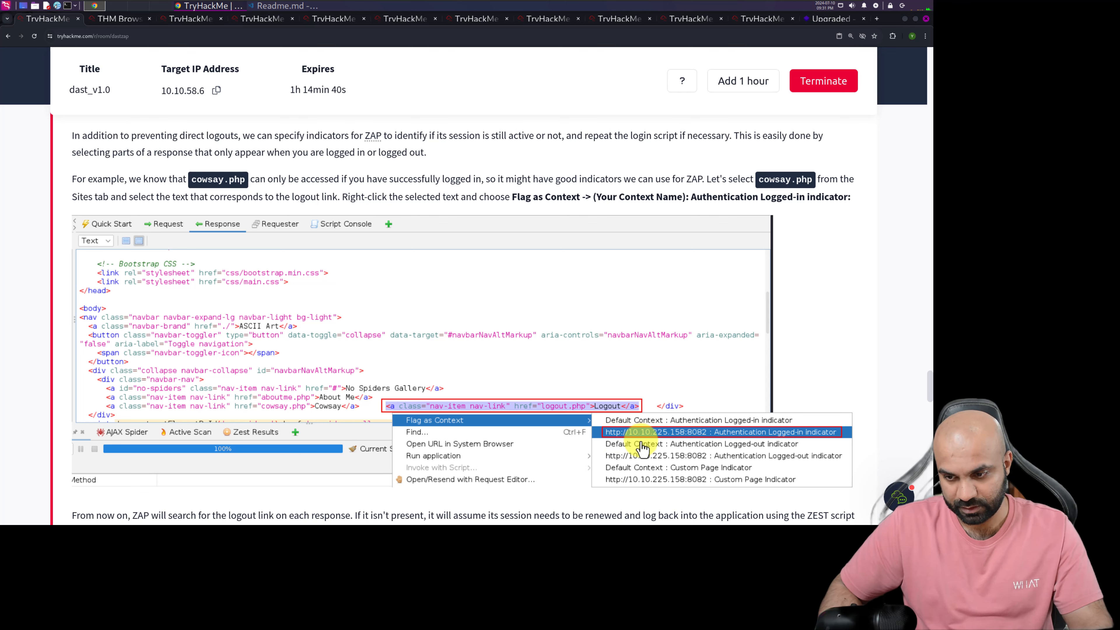
left_click(114, 19)
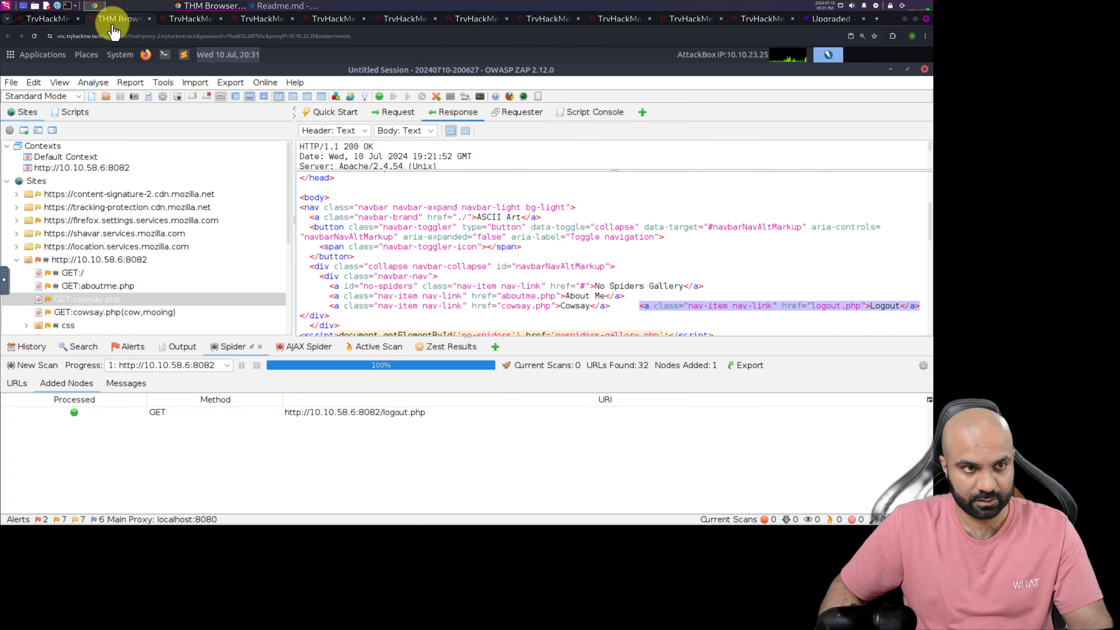
right_click(739, 308)
mouse_move(739, 307)
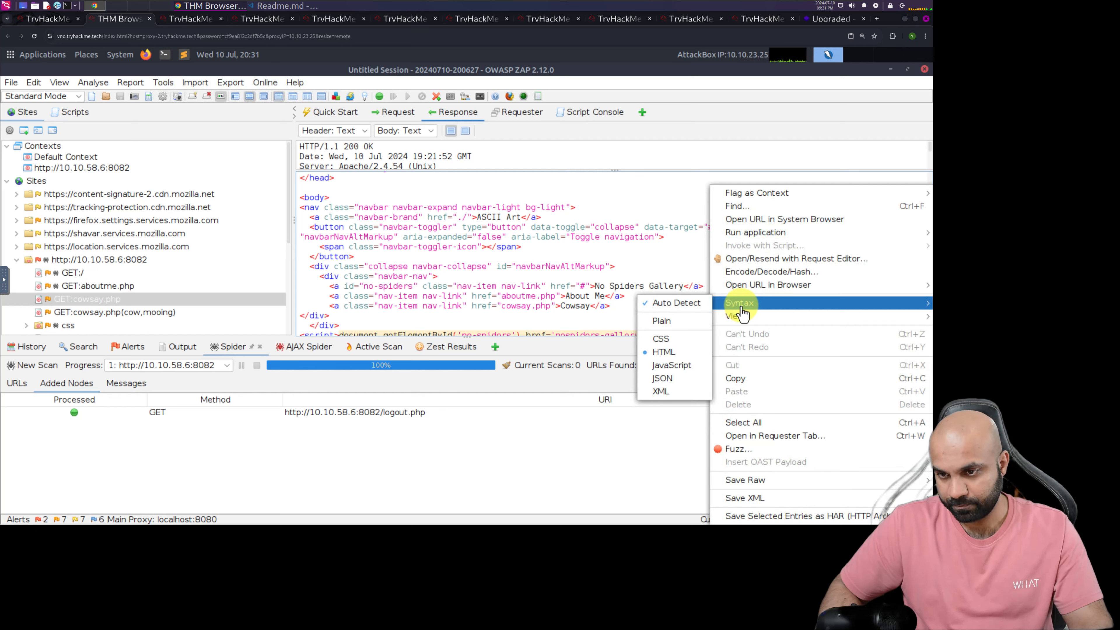
mouse_move(752, 200)
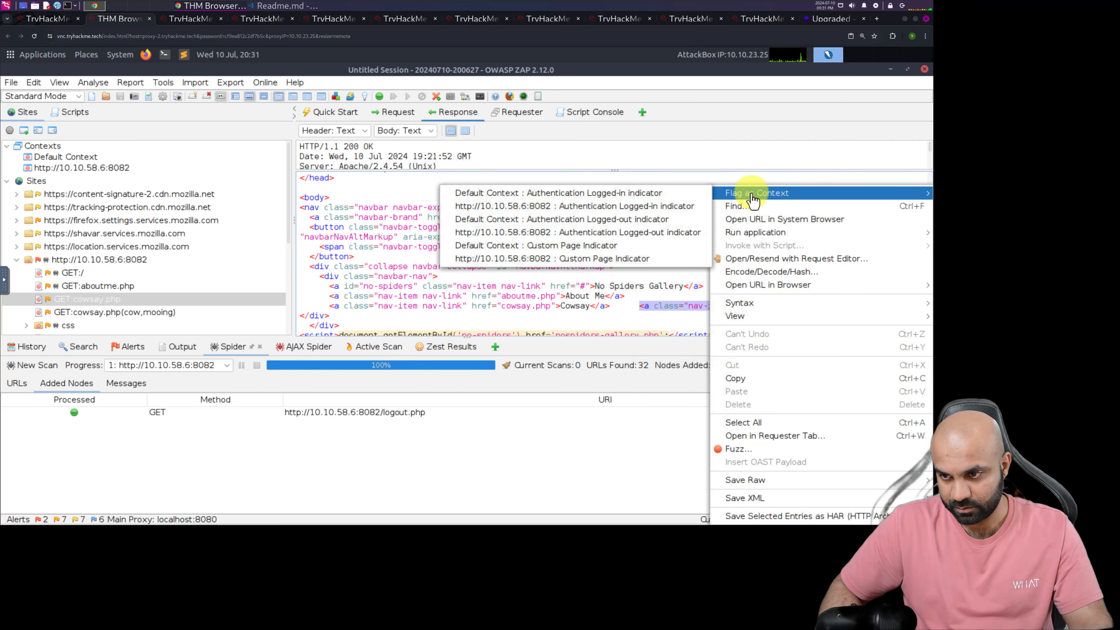
left_click(580, 211)
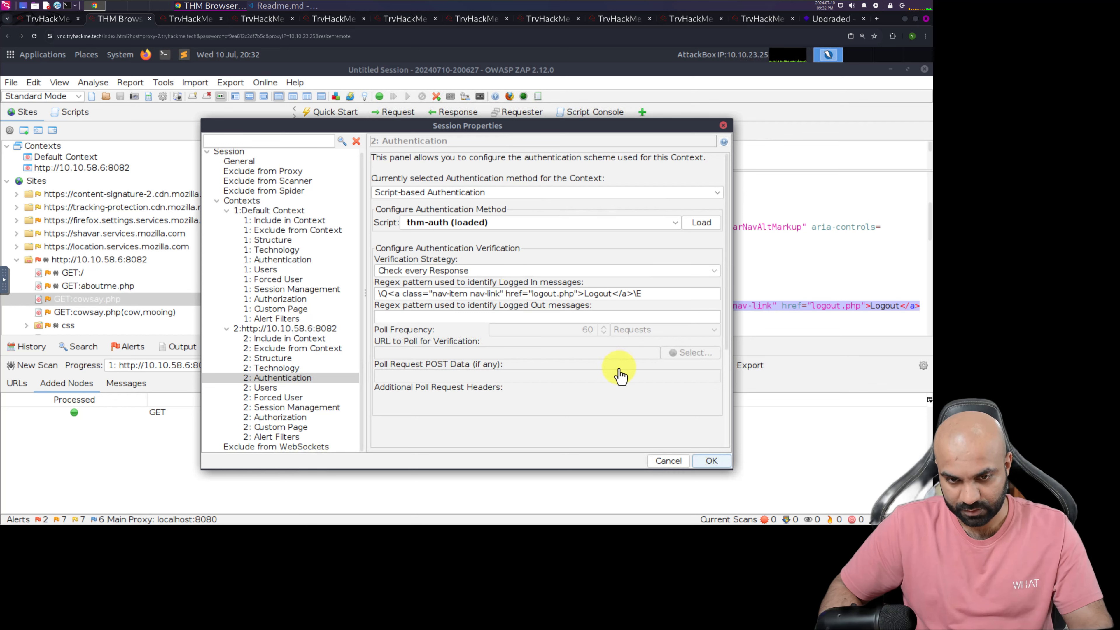
left_click(712, 461)
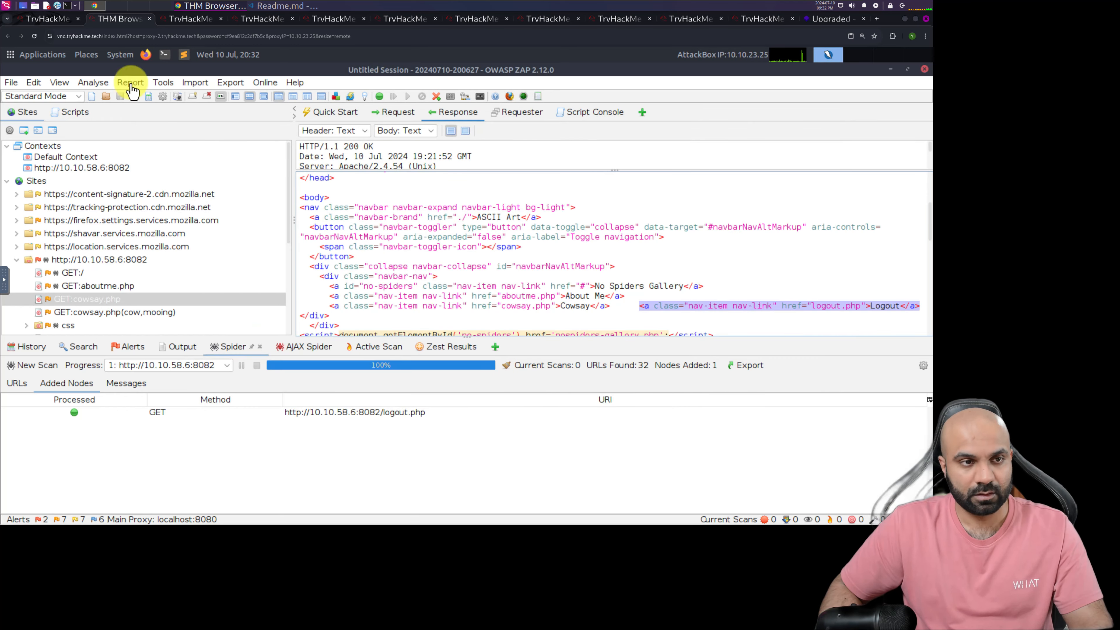
Read the TryHackMe instructions on the Logged-out indicator and enlarge the screenshot of the aboutme.php login link
left_click(55, 19)
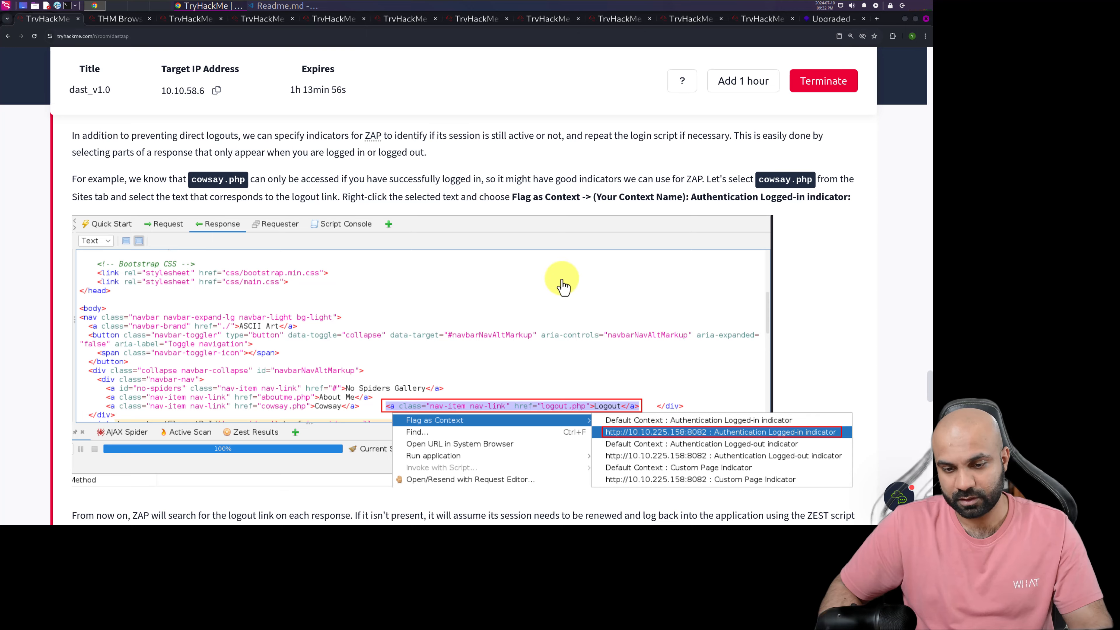
scroll(545, 280, "down", 5)
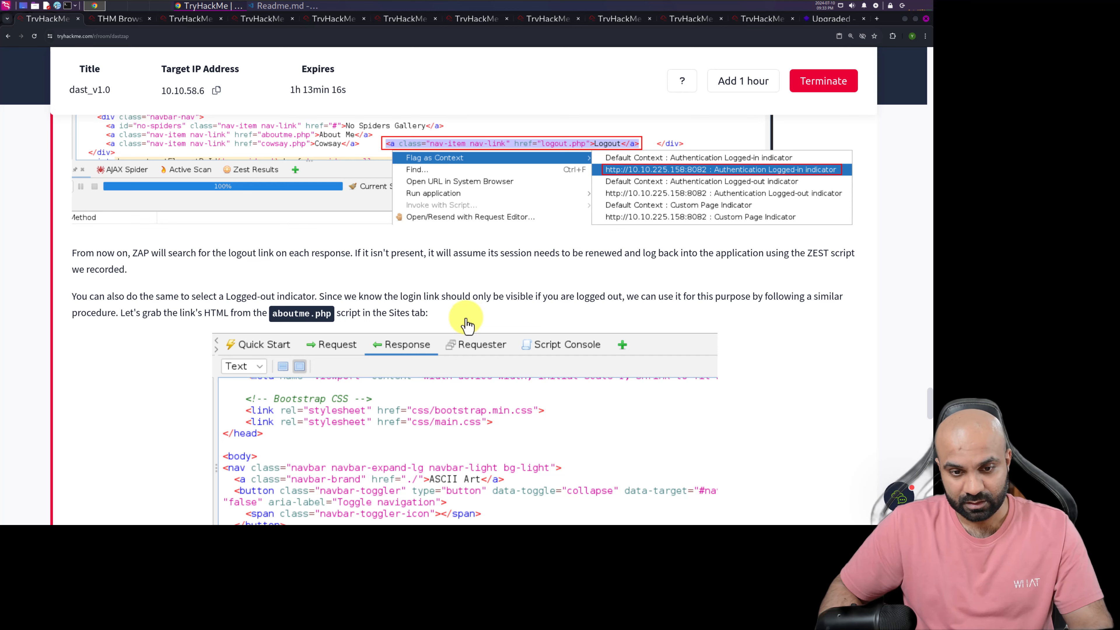
left_click(600, 445)
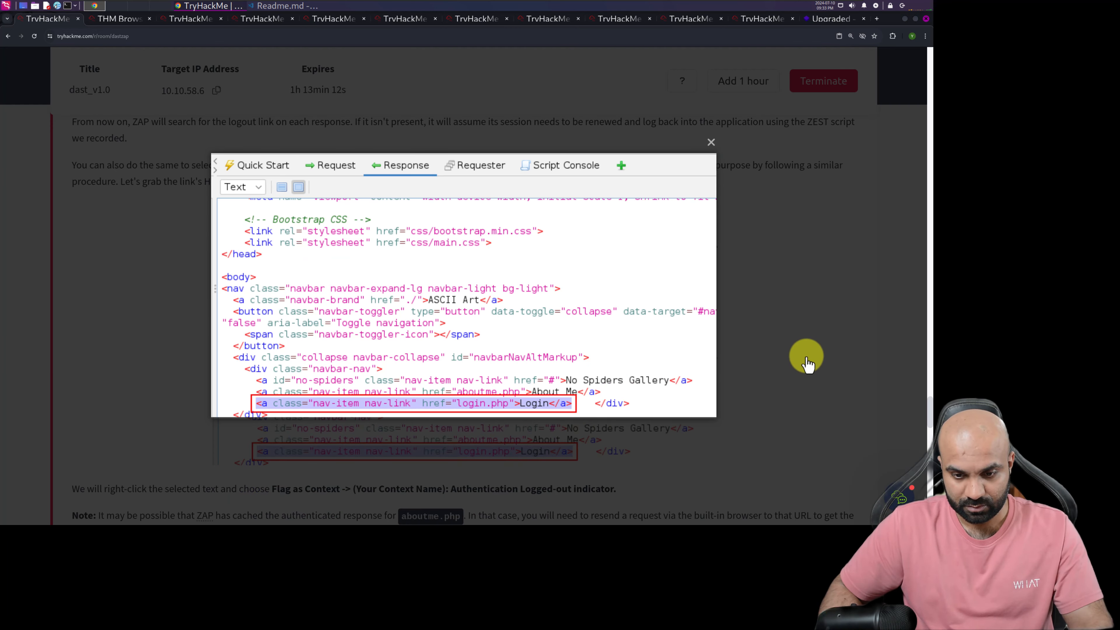
Close the enlarged screenshot and read the TryHackMe notes on flagging the Logged-out indicator and on the cached aboutme.php response
left_click(710, 142)
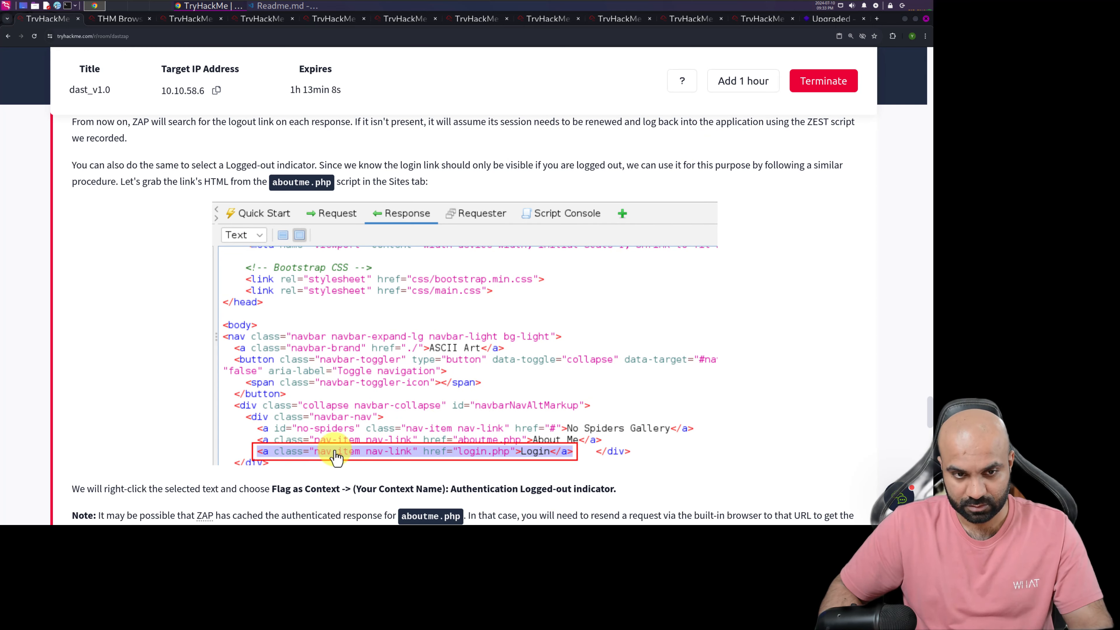
scroll(377, 443, "down", 1)
scroll(378, 442, "down", 2)
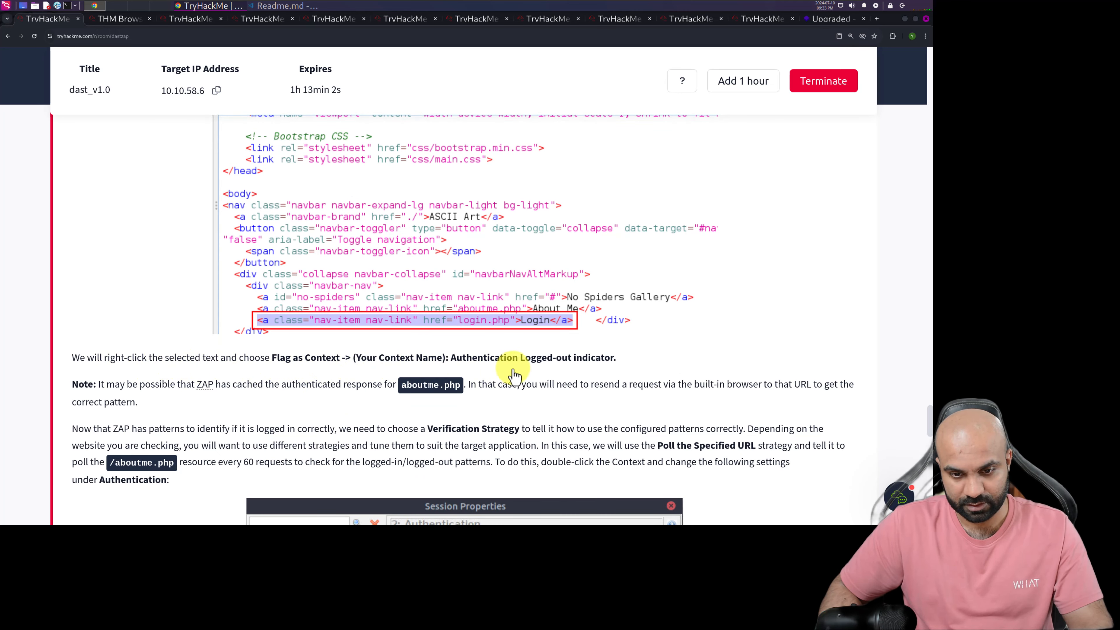
In the AttackBox, examine the GET:aboutme.php response body in ZAP for the login link's HTML
left_click(118, 20)
left_click(125, 299)
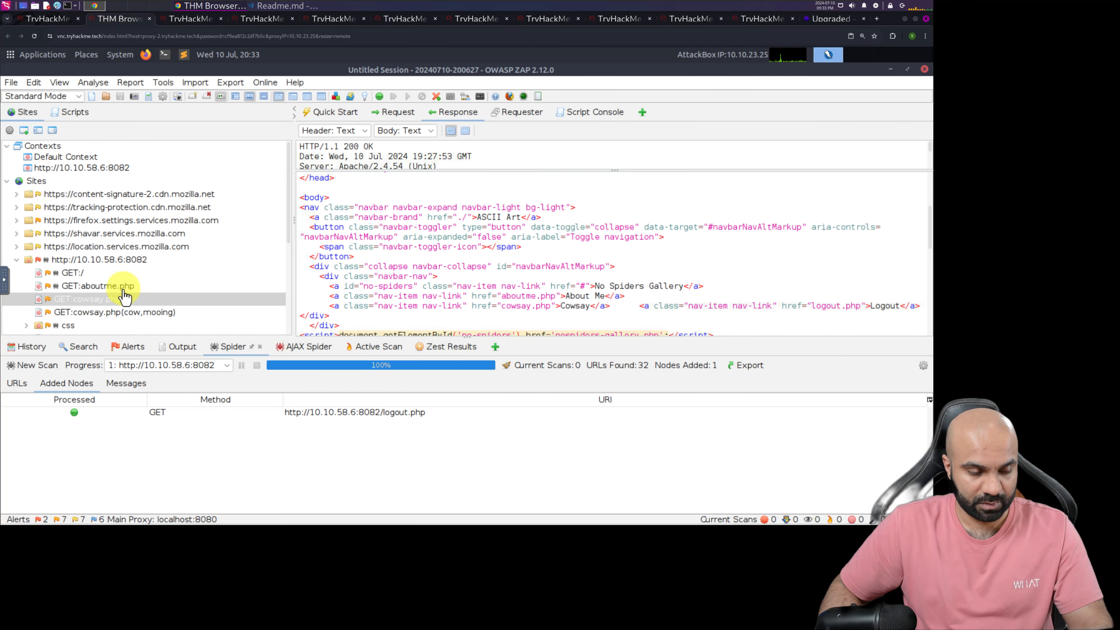
left_click(123, 287)
left_click(608, 287)
scroll(608, 286, "down", 2)
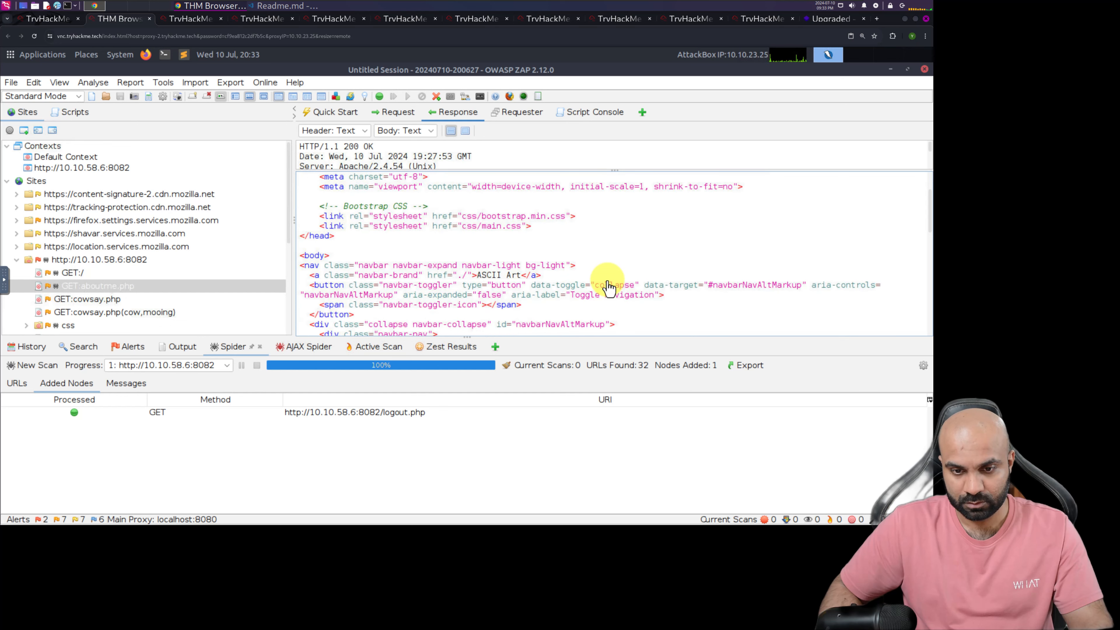
scroll(608, 287, "down", 4)
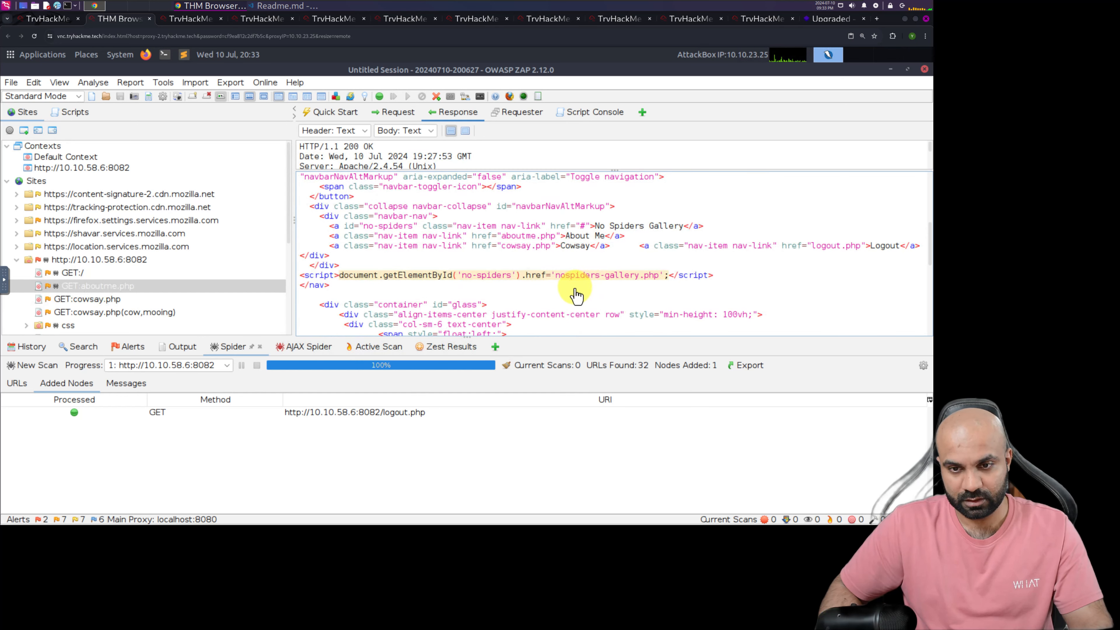
scroll(576, 296, "down", 10)
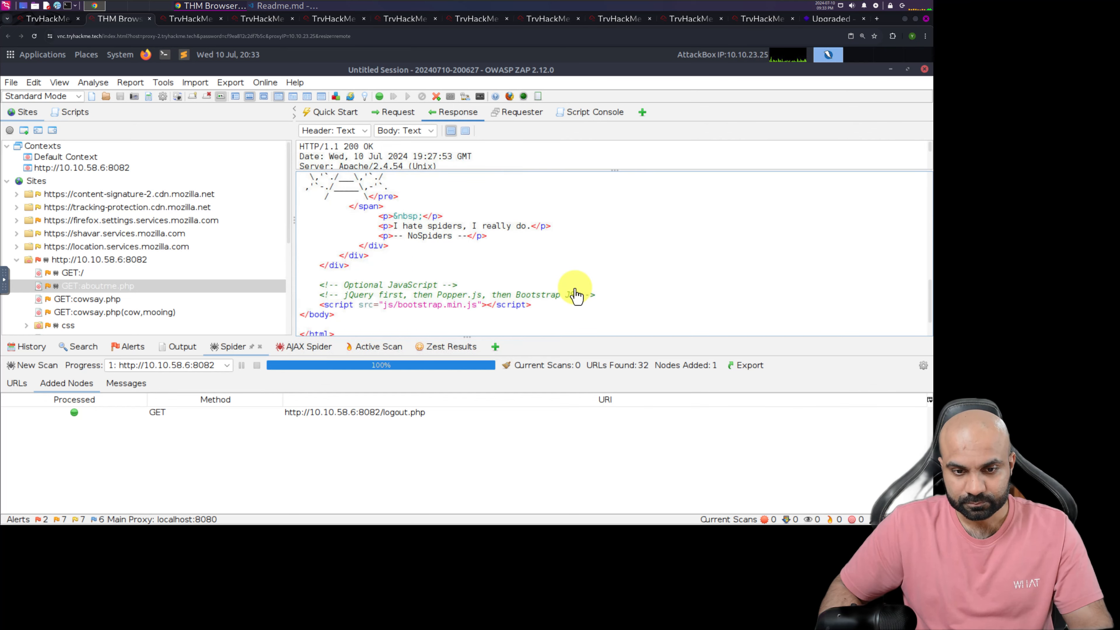
scroll(576, 295, "down", 1)
scroll(576, 295, "up", 8)
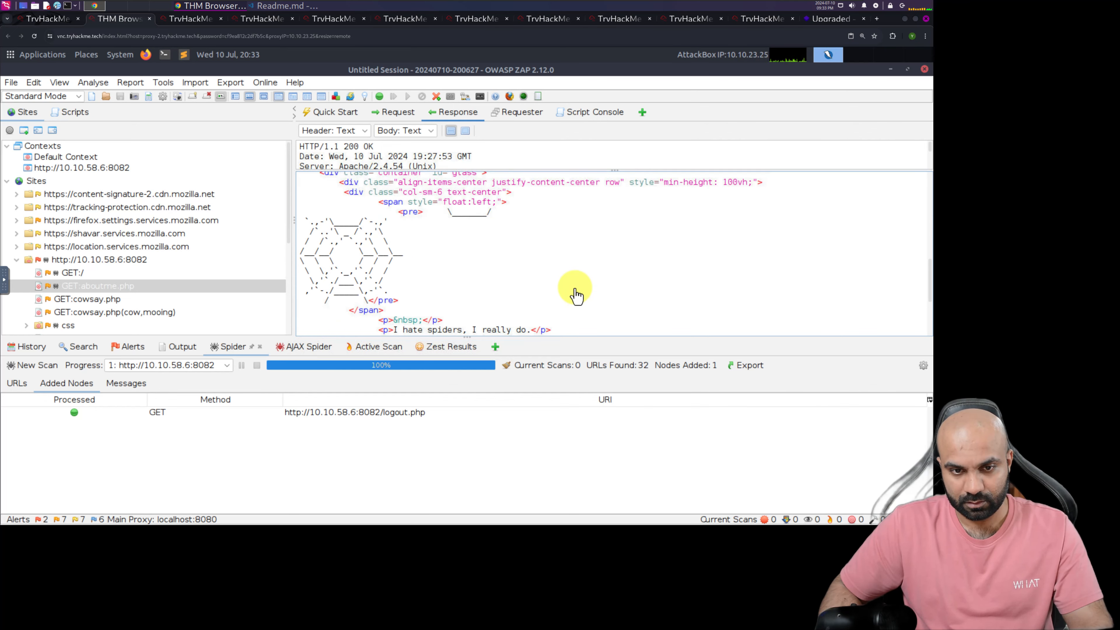
scroll(576, 295, "up", 3)
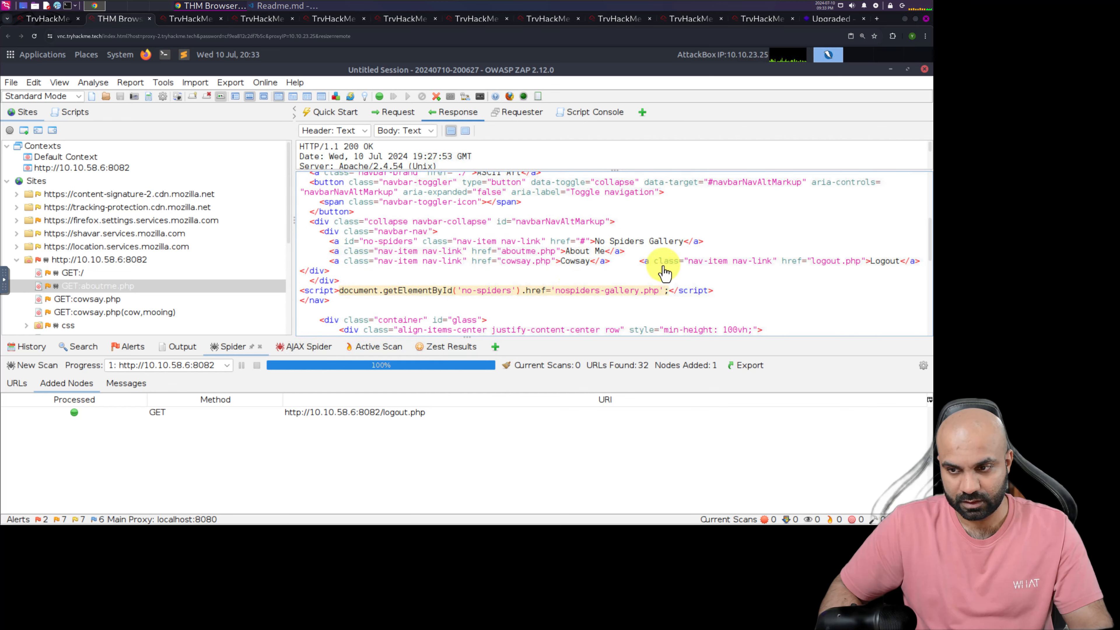
left_click_drag(641, 262, 857, 264)
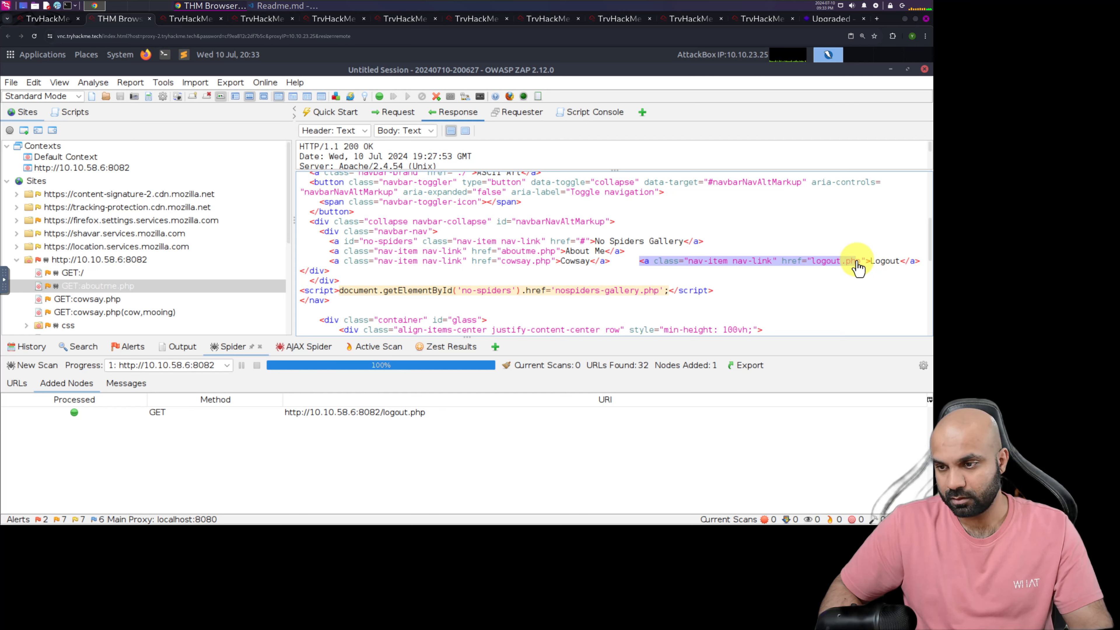
left_click(620, 269)
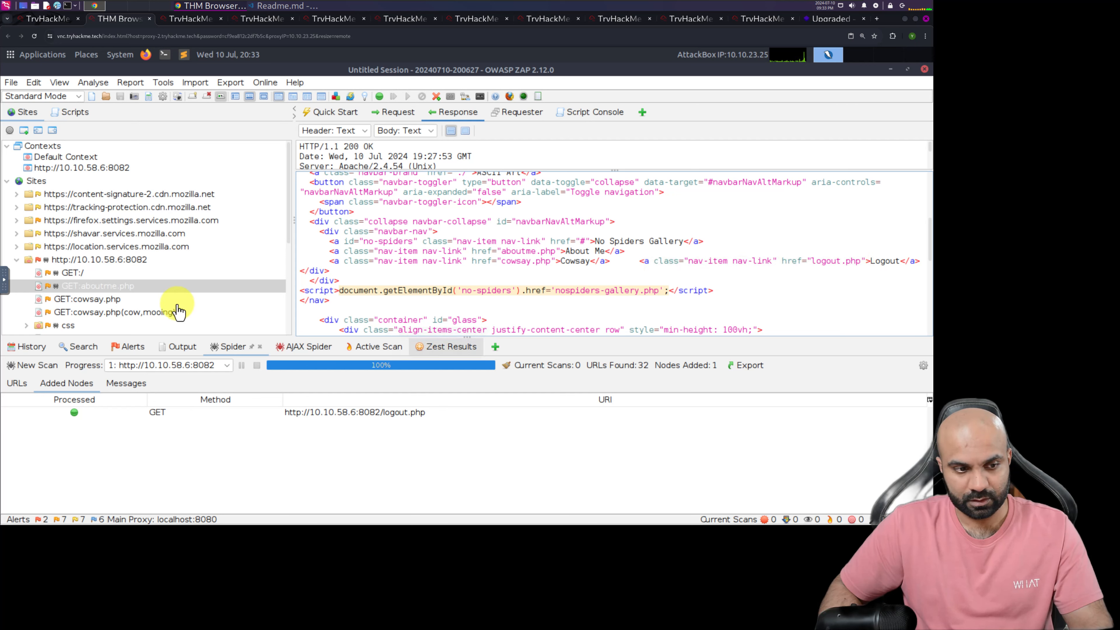
left_click(72, 277)
left_click(642, 286)
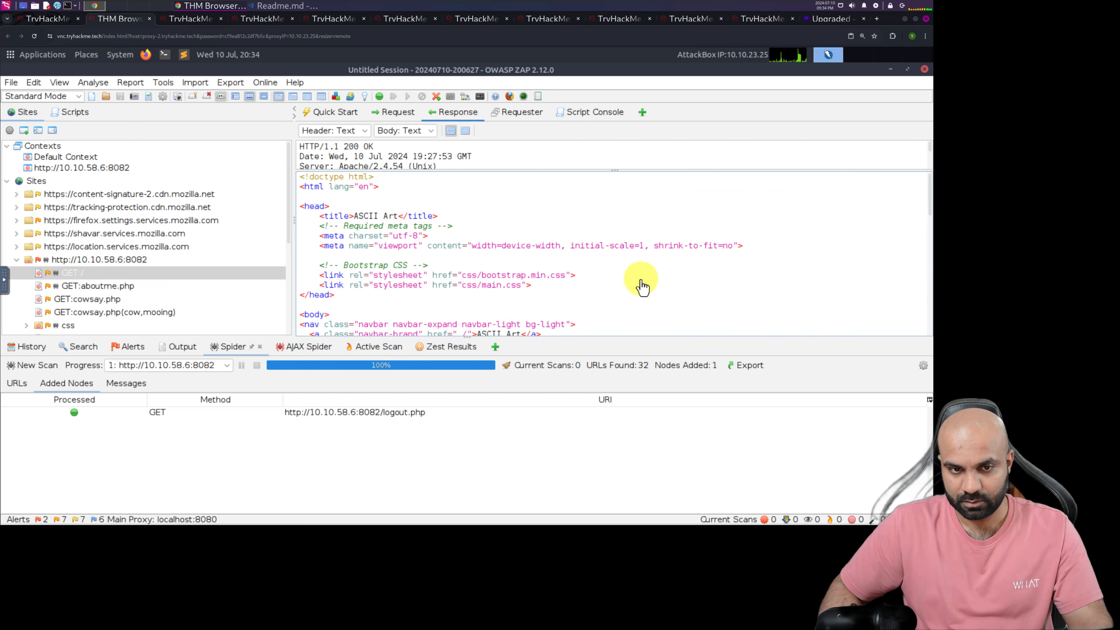
scroll(642, 287, "down", 3)
scroll(641, 287, "down", 1)
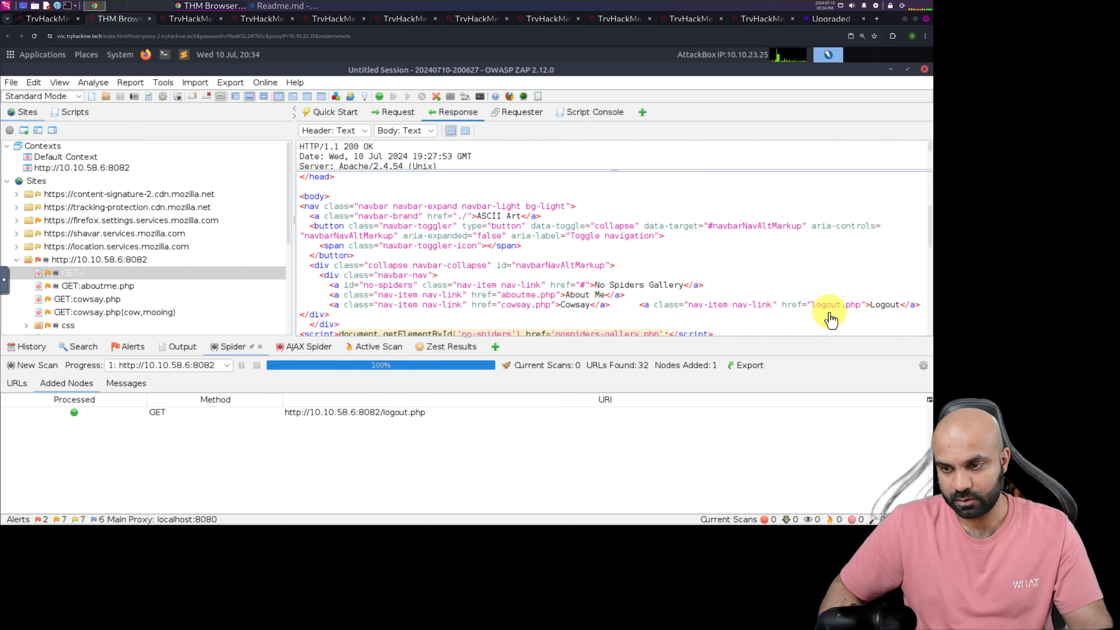
scroll(181, 309, "down", 1)
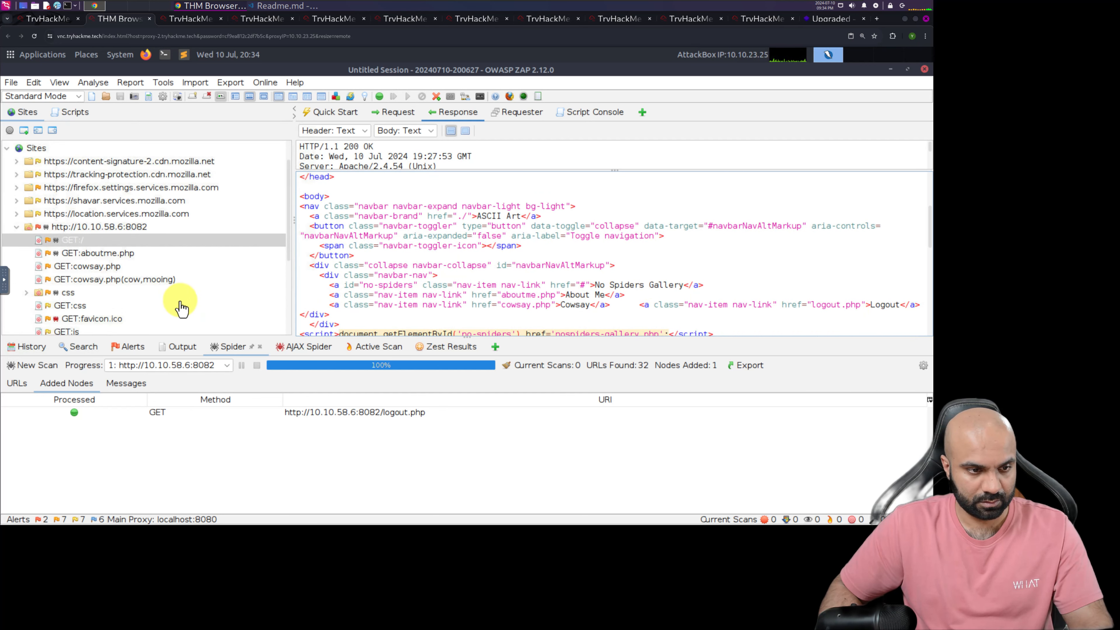
scroll(181, 309, "down", 2)
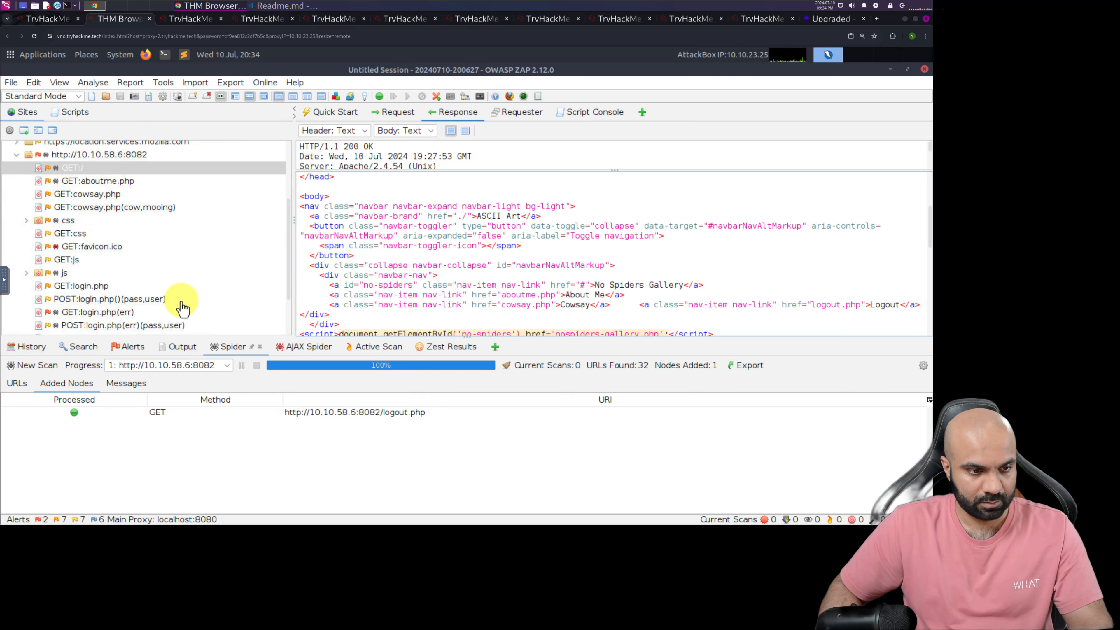
scroll(182, 308, "down", 2)
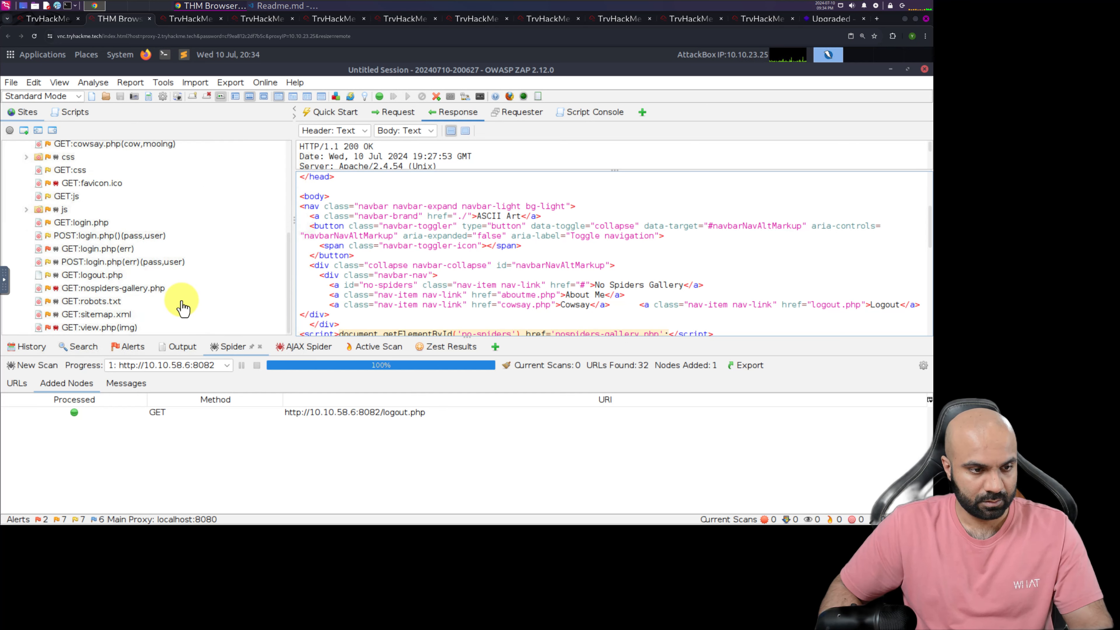
left_click(131, 296)
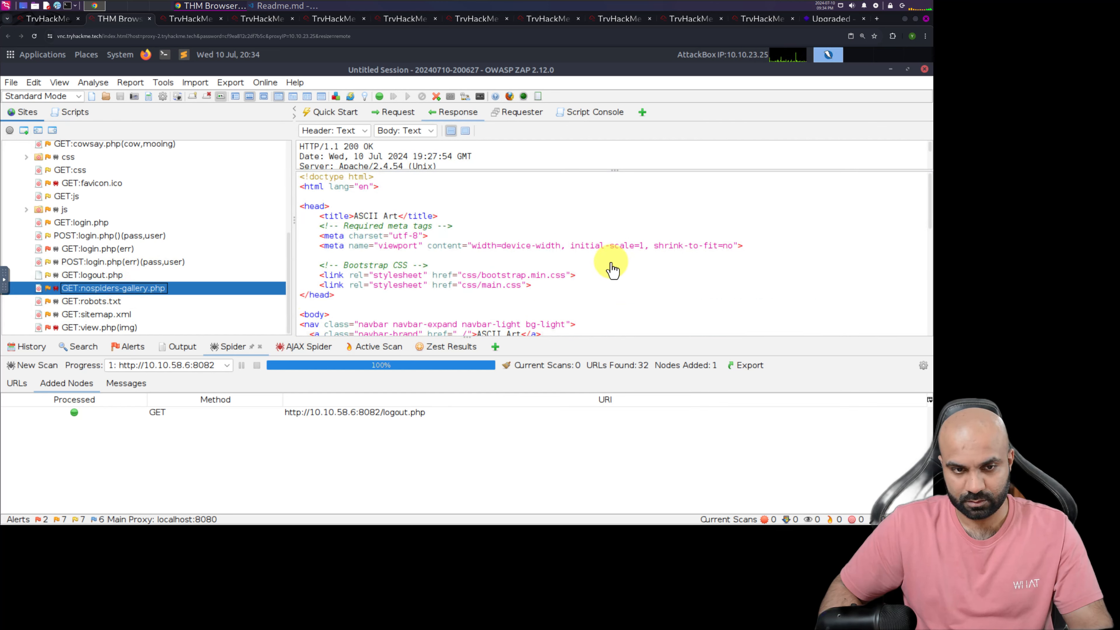
scroll(622, 274, "down", 1)
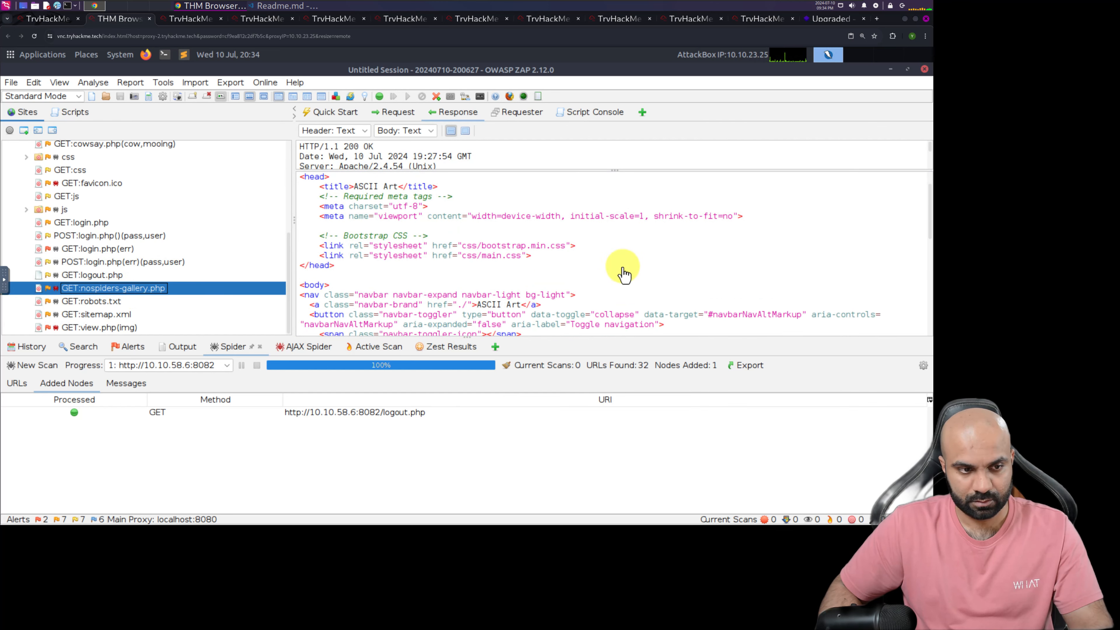
scroll(623, 273, "down", 4)
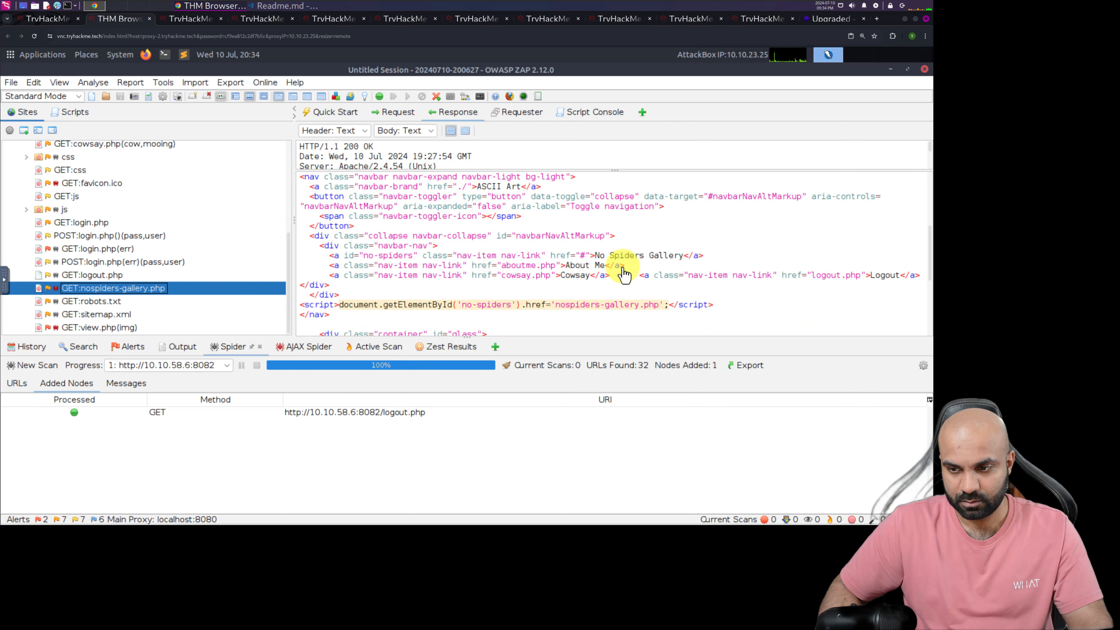
Show the GET:view.php(img) response and select the Login link's HTML in its navigation bar
left_click(93, 315)
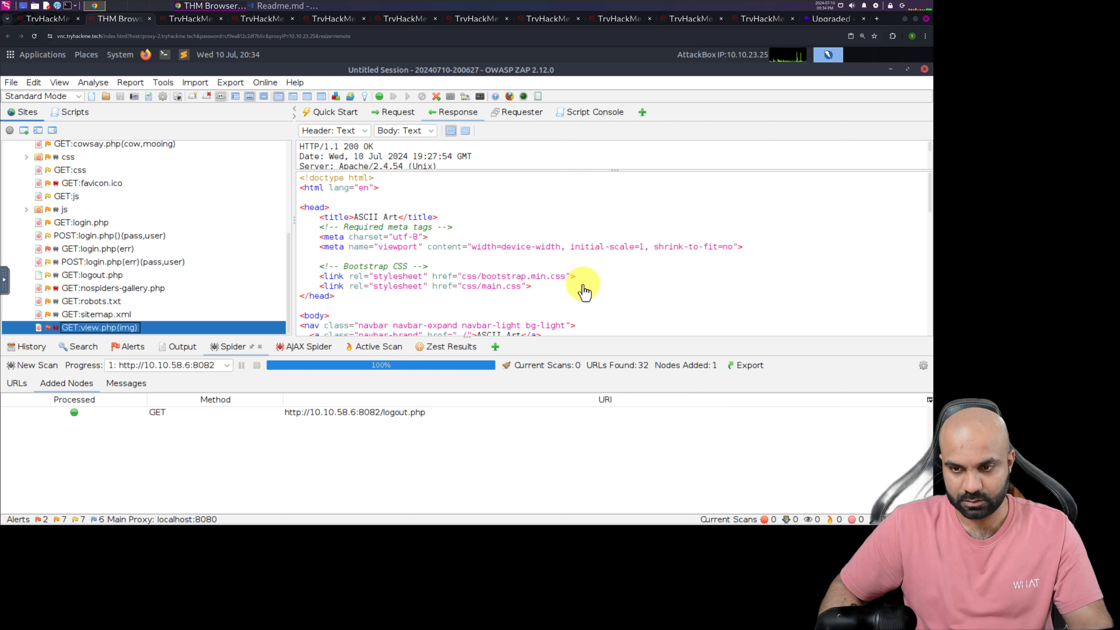
scroll(579, 290, "down", 4)
scroll(579, 290, "down", 3)
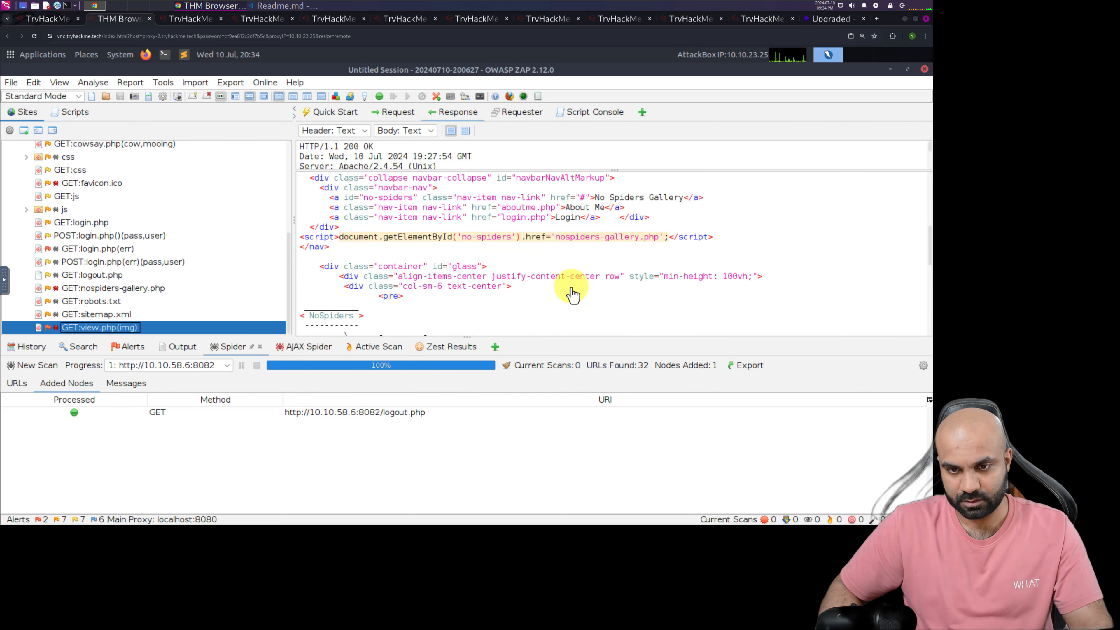
scroll(572, 290, "up", 1)
left_click_drag(329, 247, 507, 256)
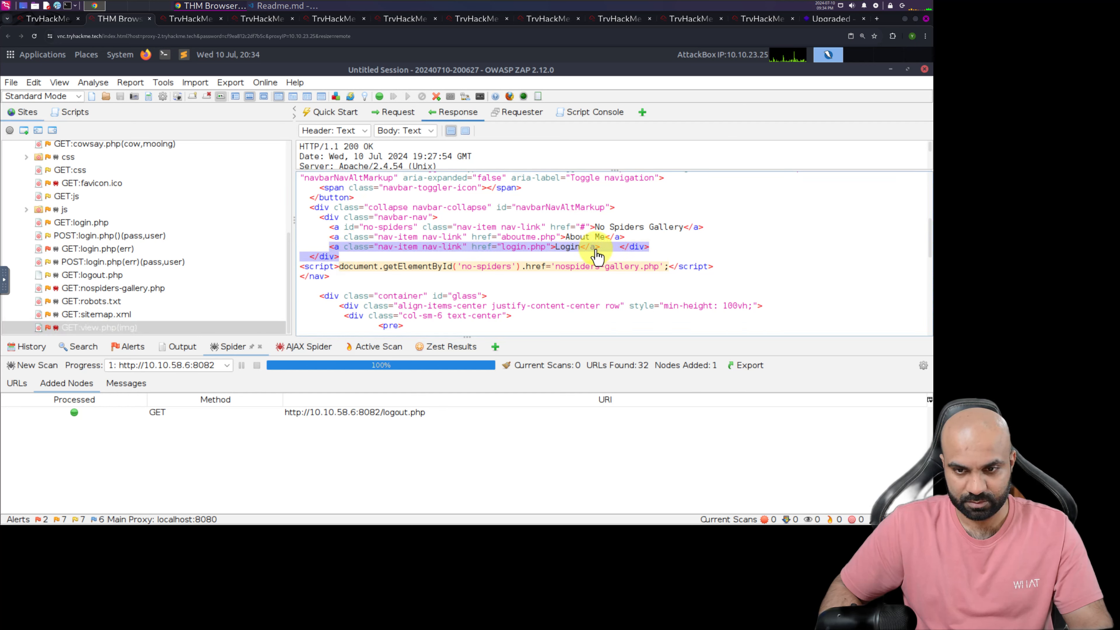
left_click_drag(595, 251, 596, 250)
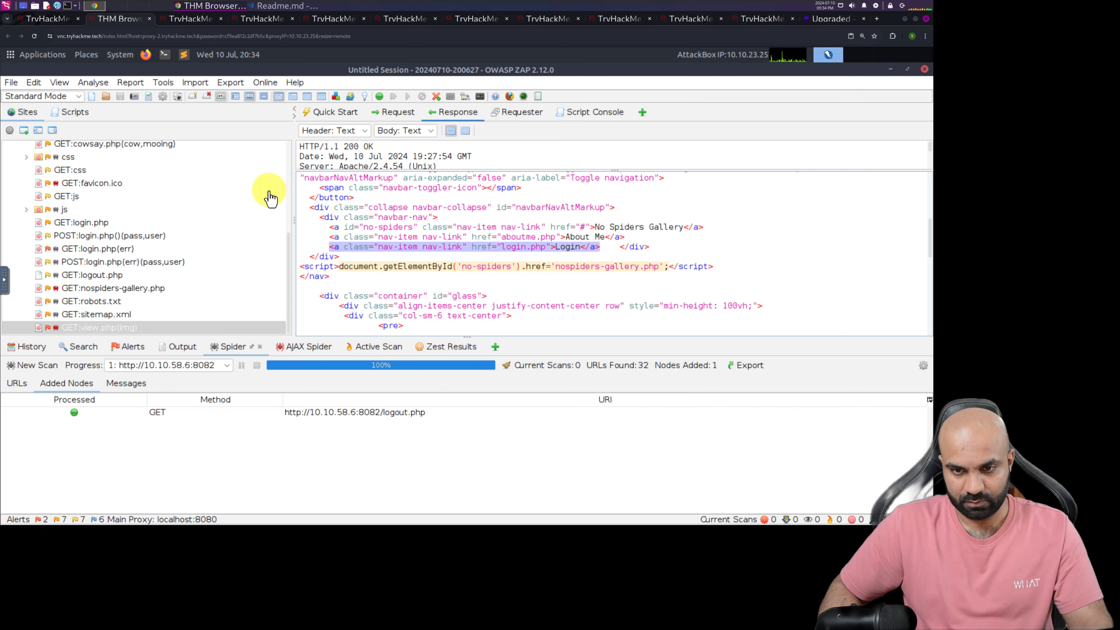
Compare the selected link with TryHackMe's login link example and reread the note on resending the aboutme.php request
left_click(44, 18)
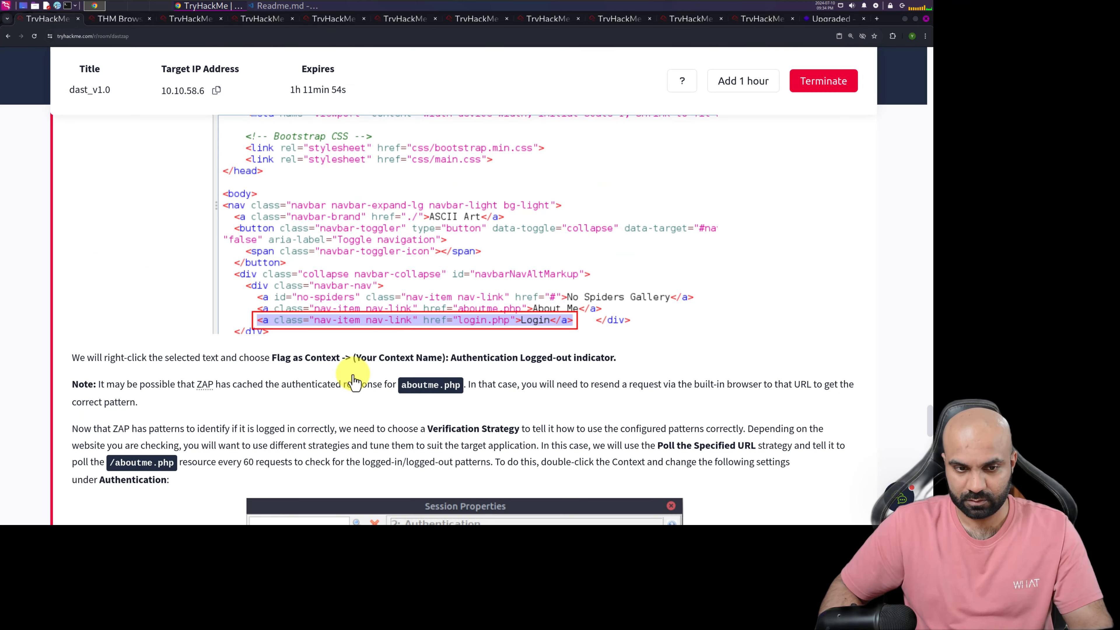
scroll(318, 335, "up", 2)
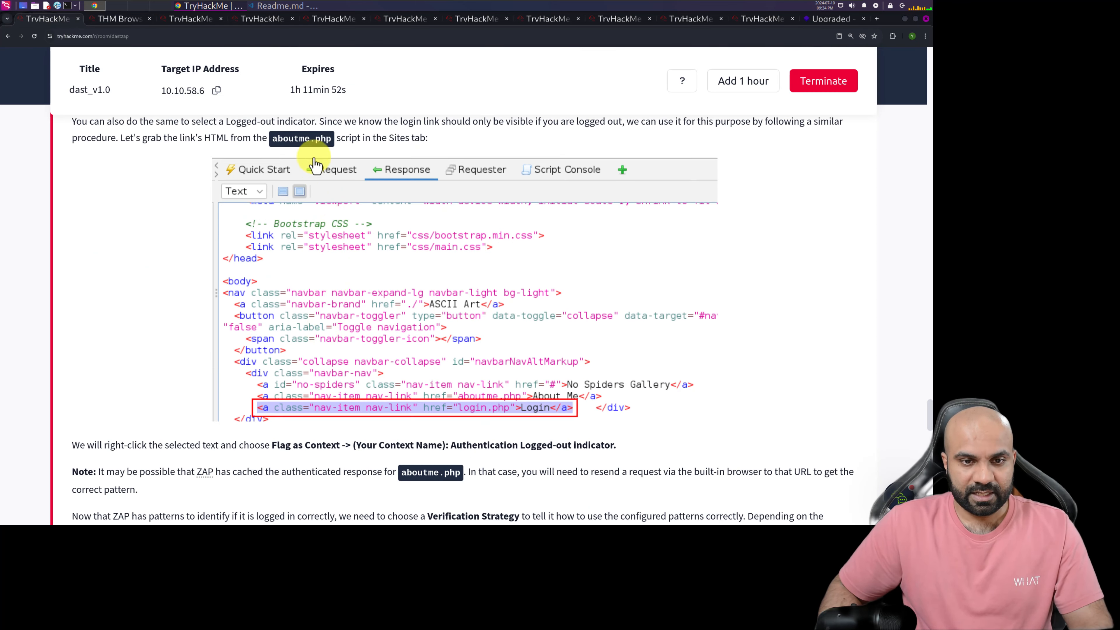
left_click(111, 18)
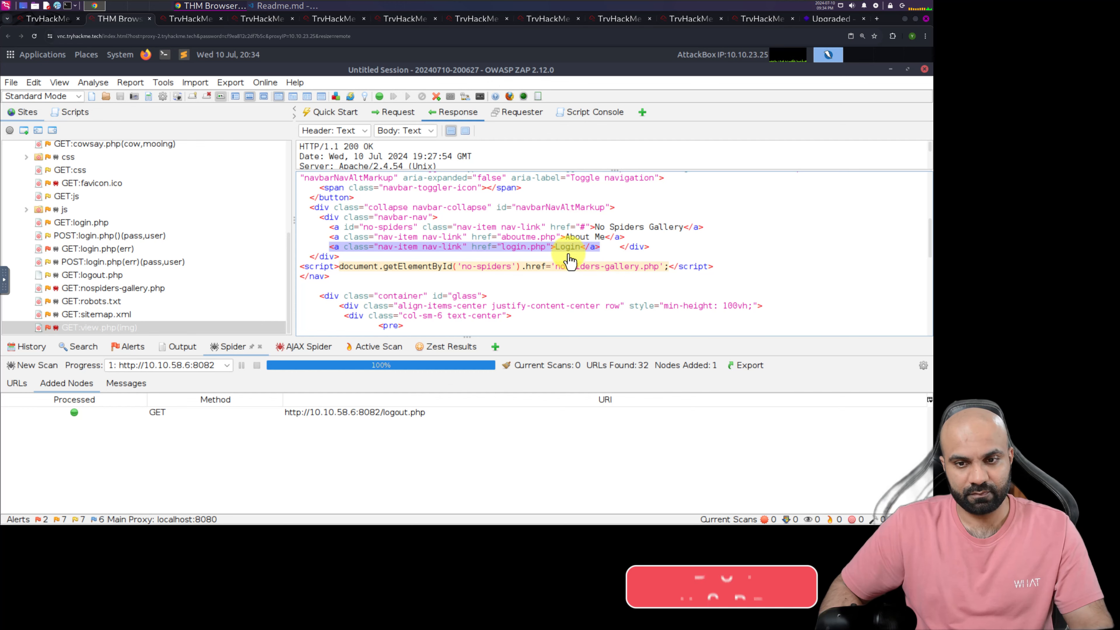
left_click(38, 19)
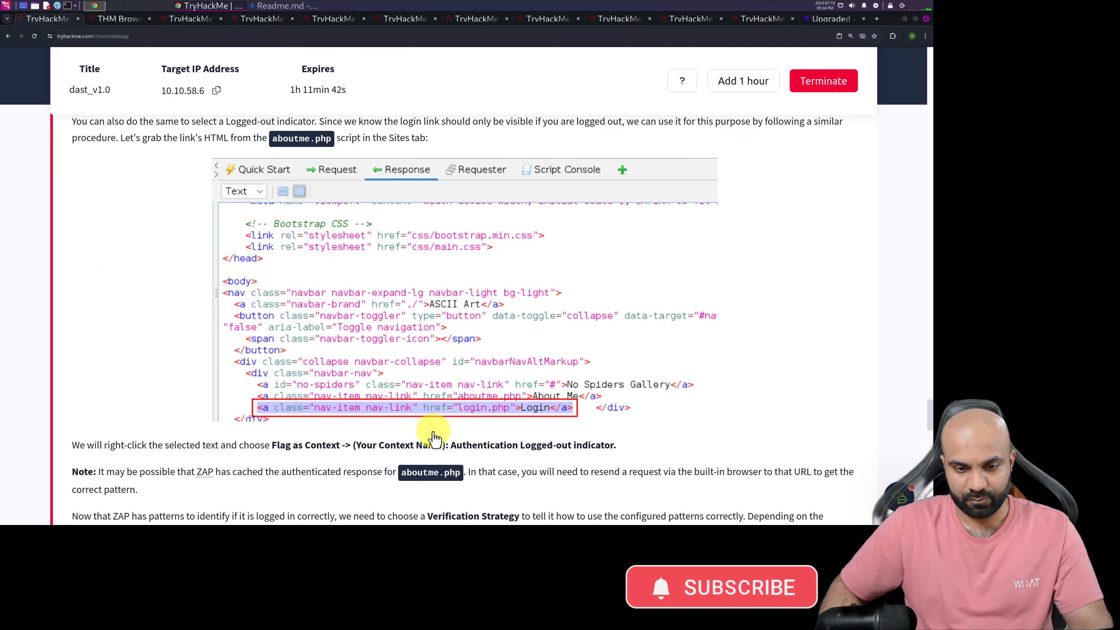
scroll(435, 438, "down", 2)
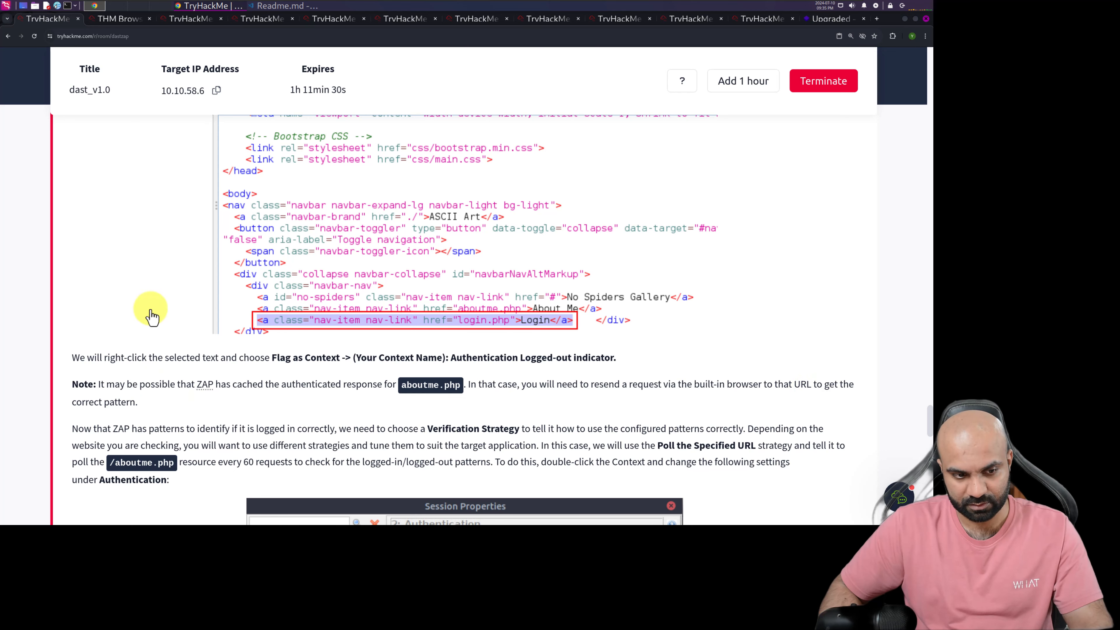
In the AttackBox, resend the GET:aboutme.php request with the Manual Request Editor, check its response for the login link, and show the node's refreshed response
left_click(121, 22)
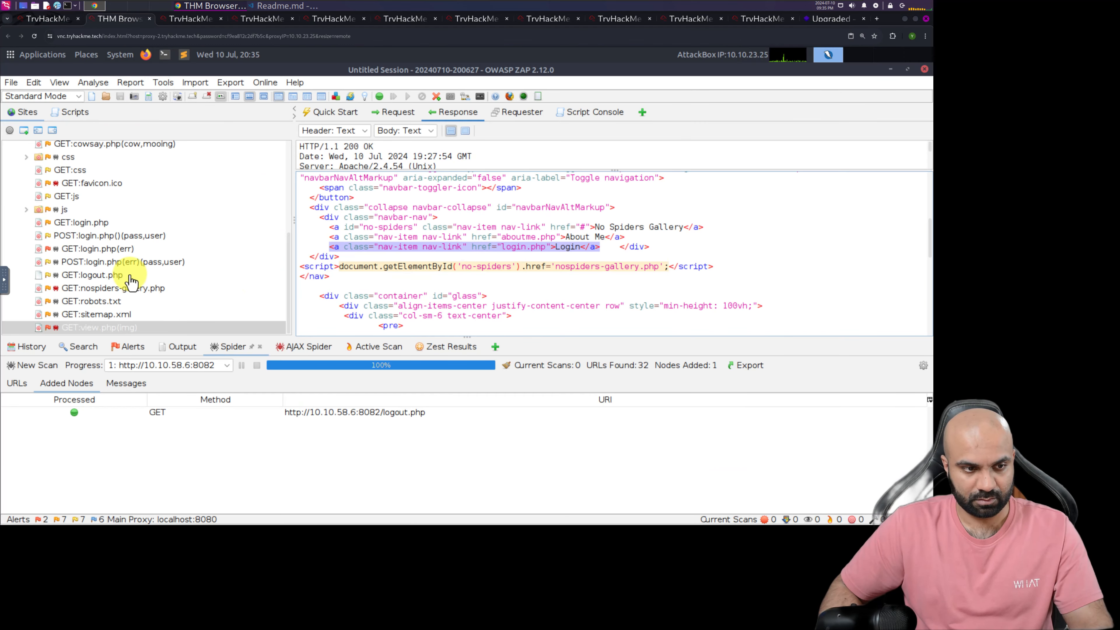
scroll(122, 283, "up", 4)
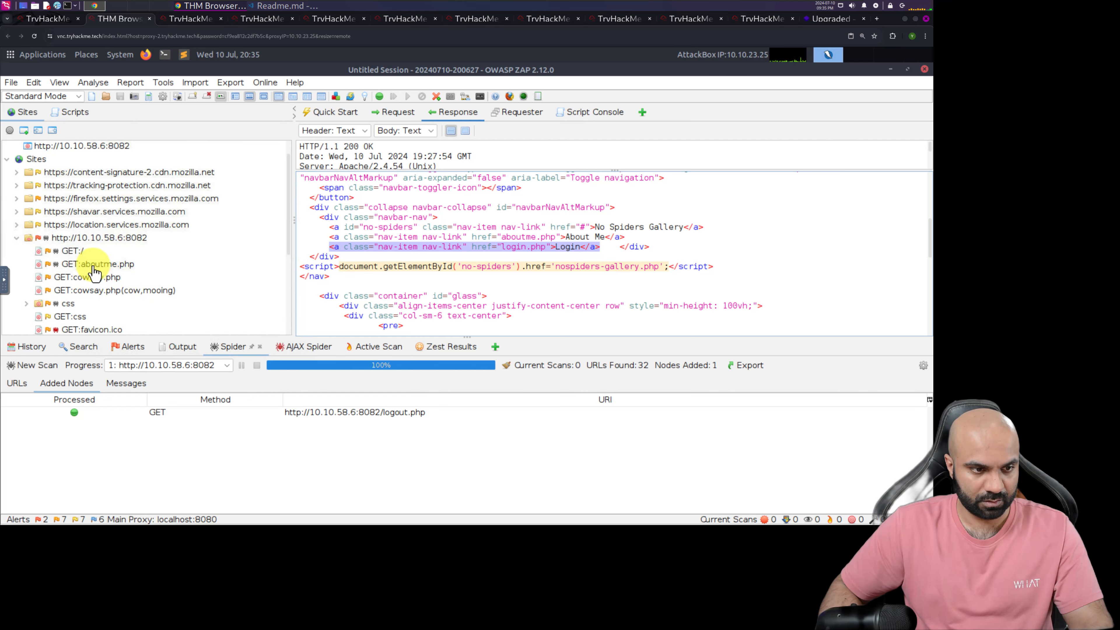
right_click(96, 272)
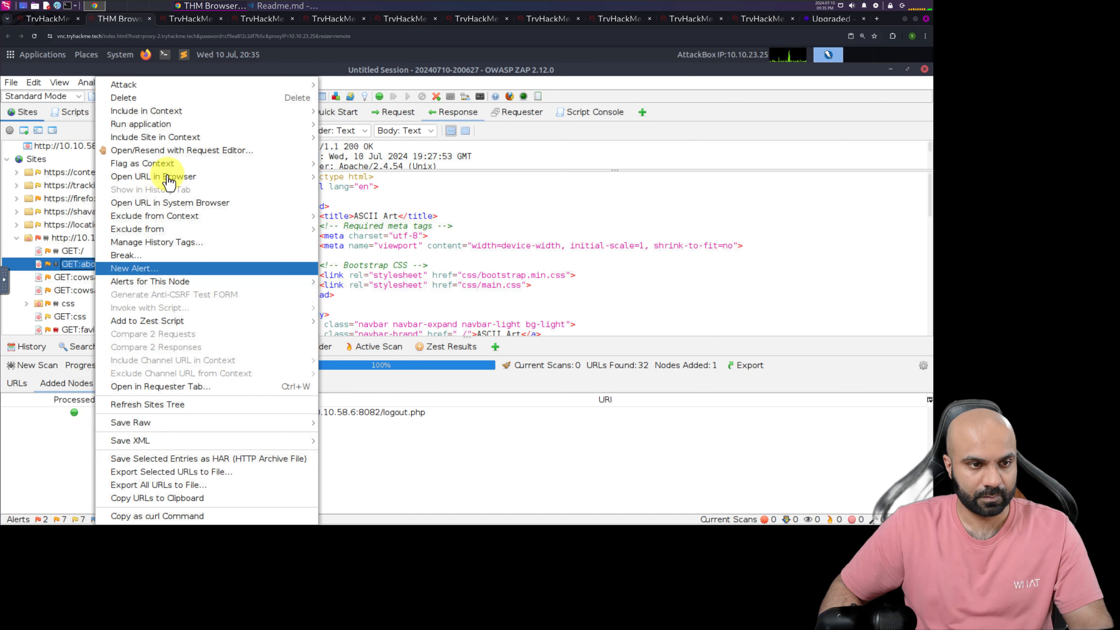
left_click(192, 154)
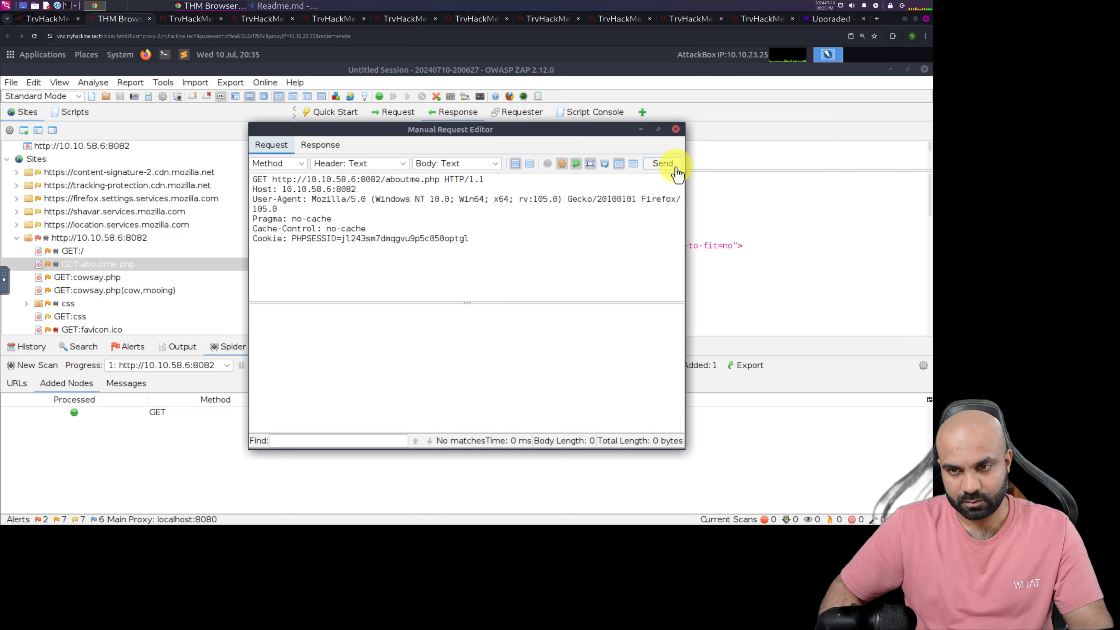
left_click(662, 163)
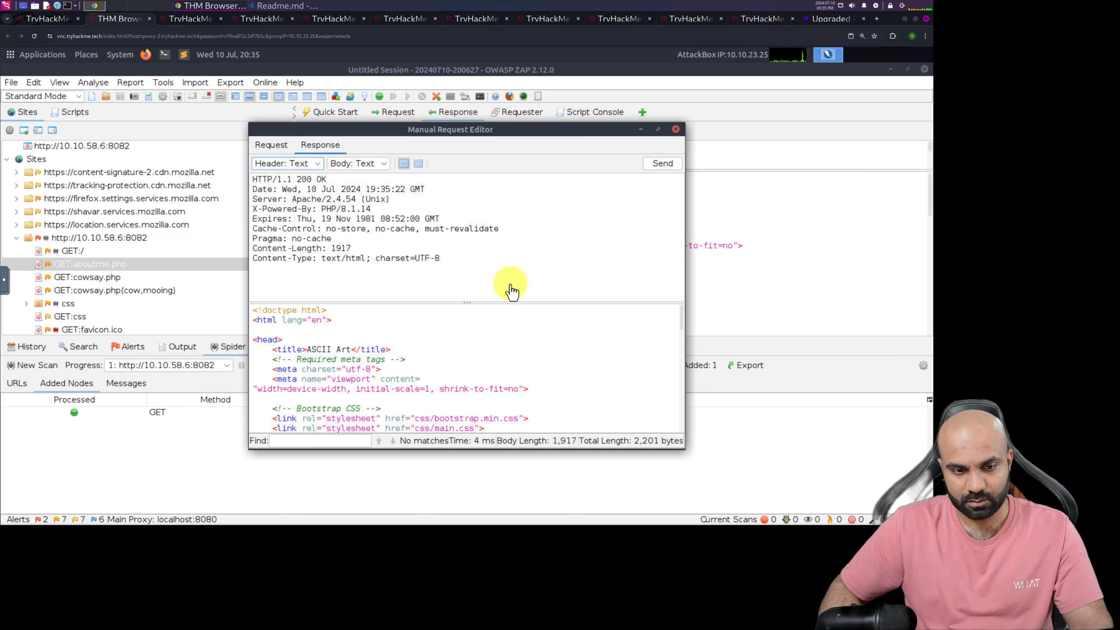
scroll(494, 347, "down", 8)
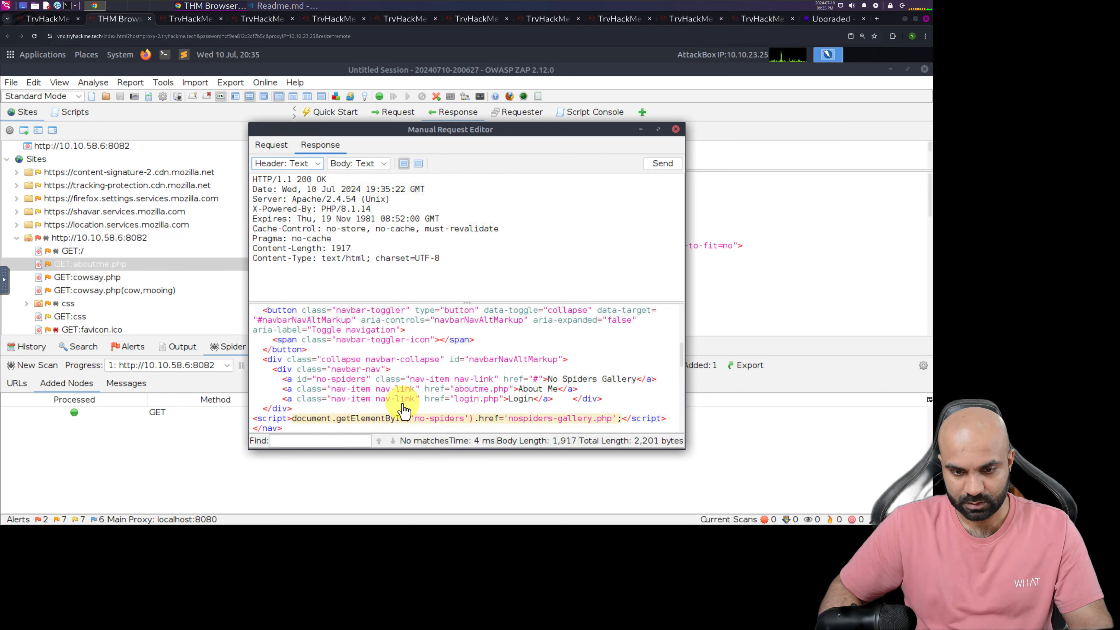
left_click(676, 130)
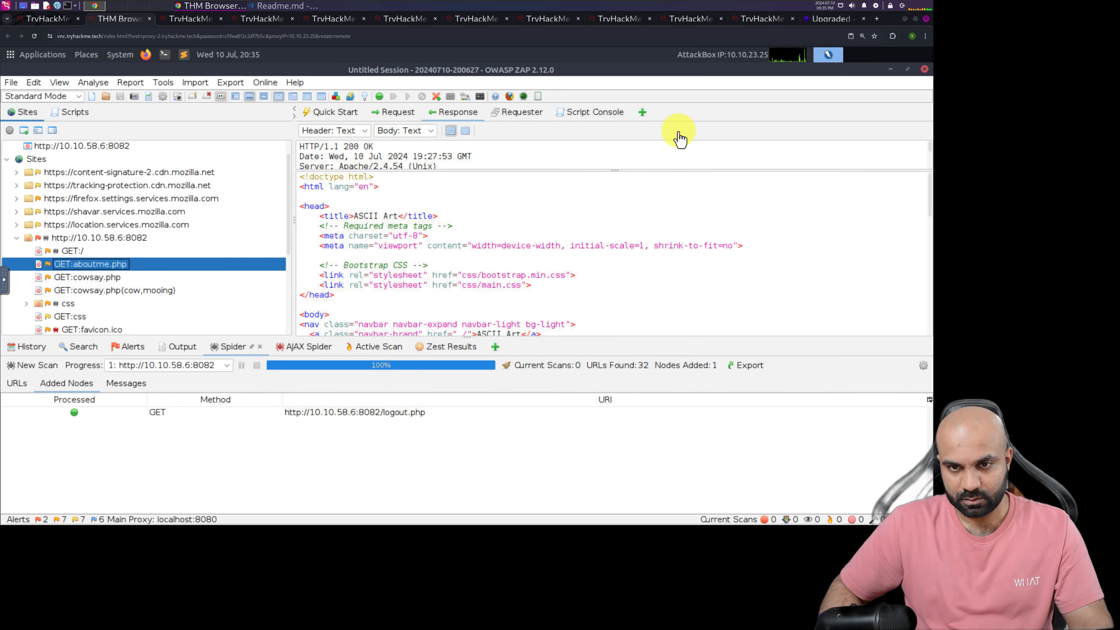
left_click(99, 276)
left_click(99, 266)
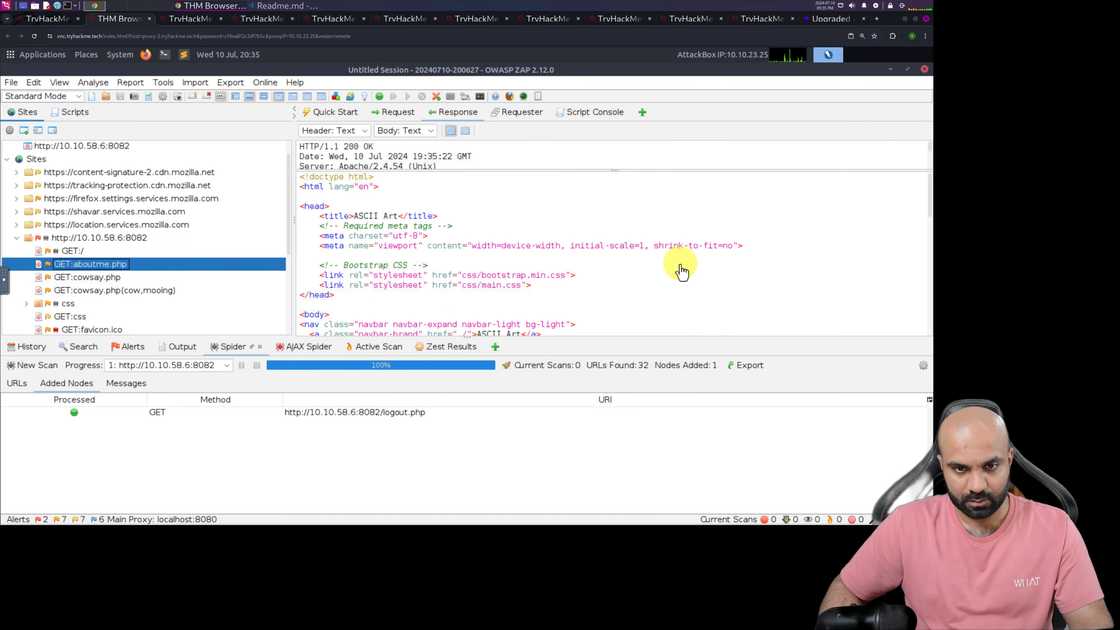
left_click(647, 289)
scroll(646, 291, "down", 3)
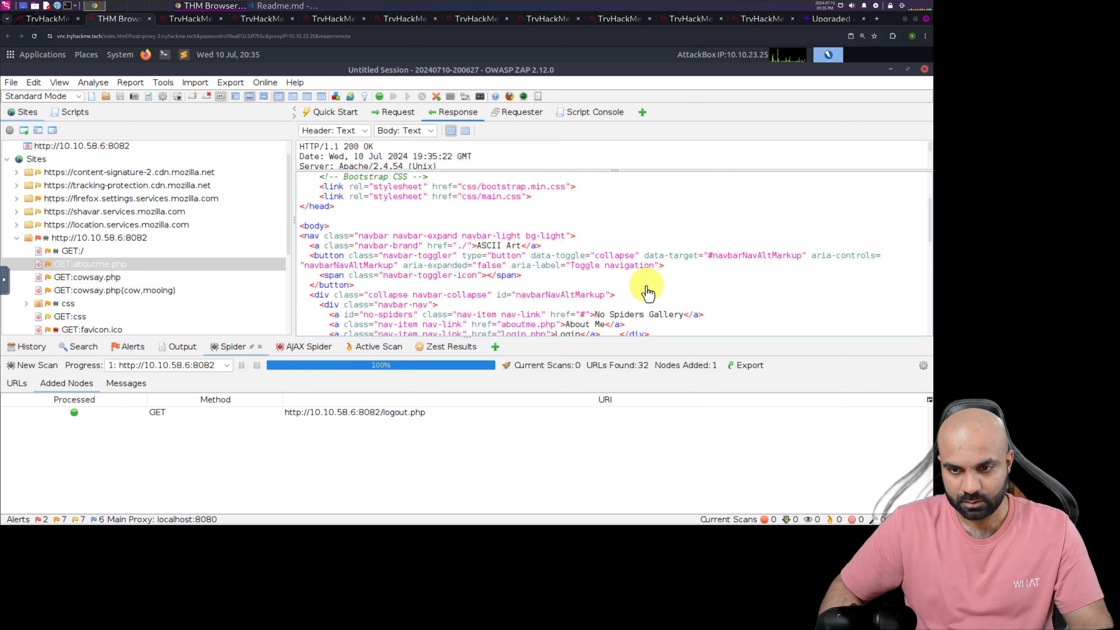
scroll(647, 291, "down", 1)
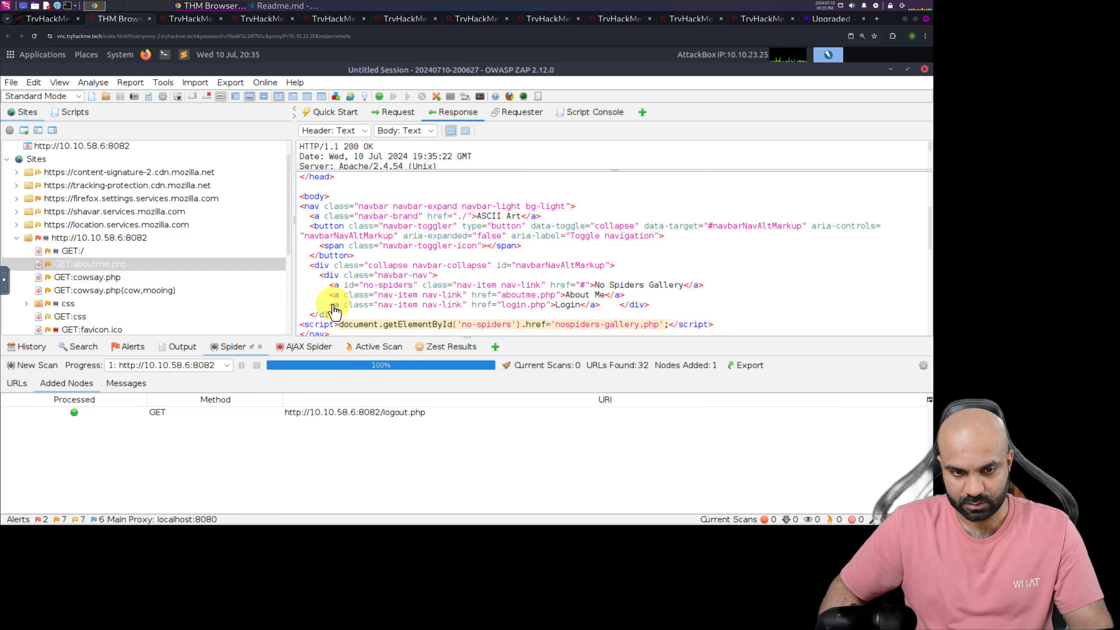
left_click_drag(330, 306, 594, 315)
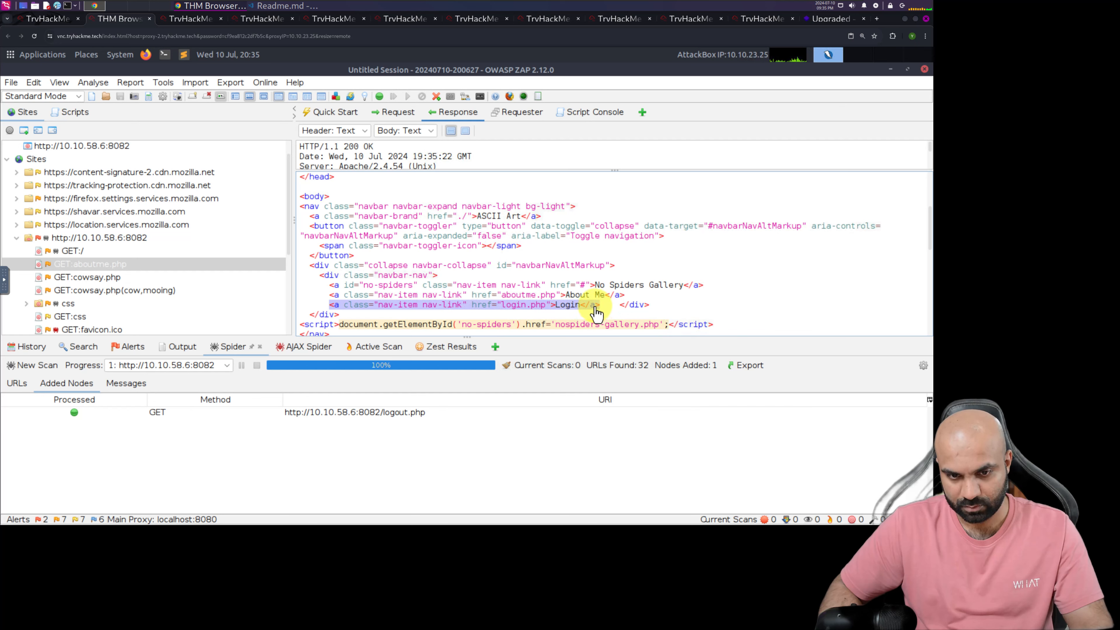
right_click(596, 314)
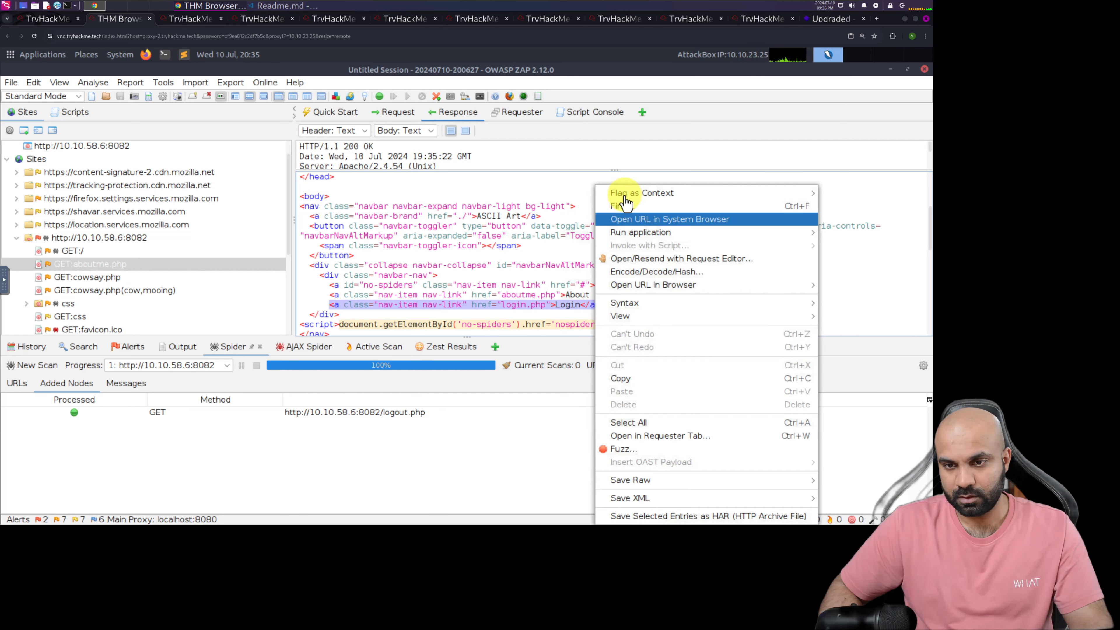
mouse_move(624, 200)
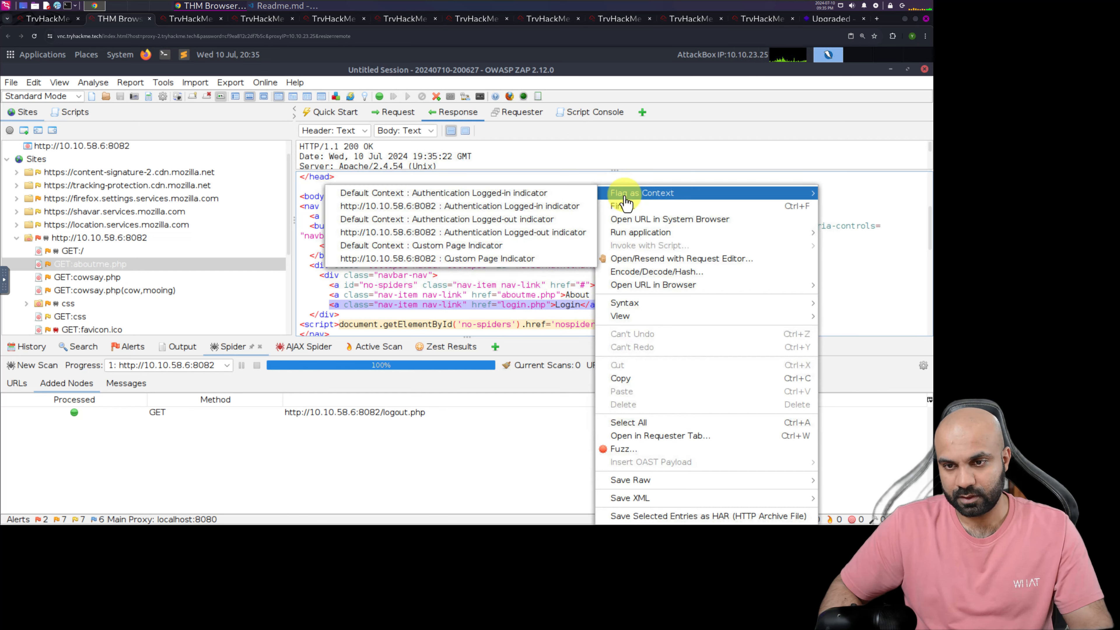
left_click(508, 233)
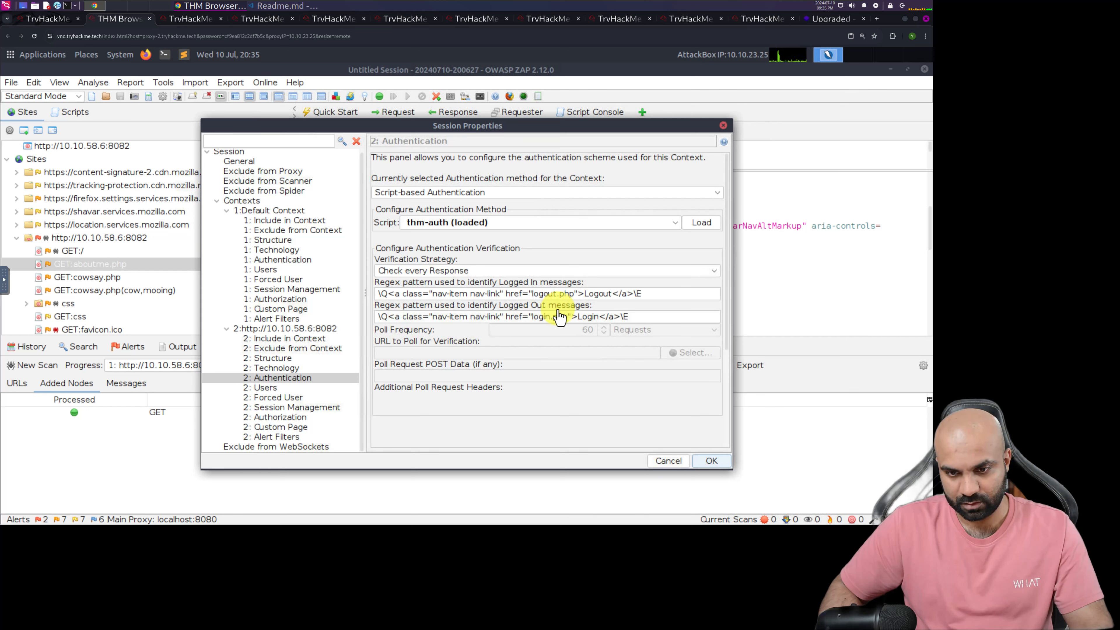
left_click(712, 463)
Read TryHackMe's instructions on choosing a Verification Strategy and the URL to poll, and return to the AttackBox
left_click(44, 21)
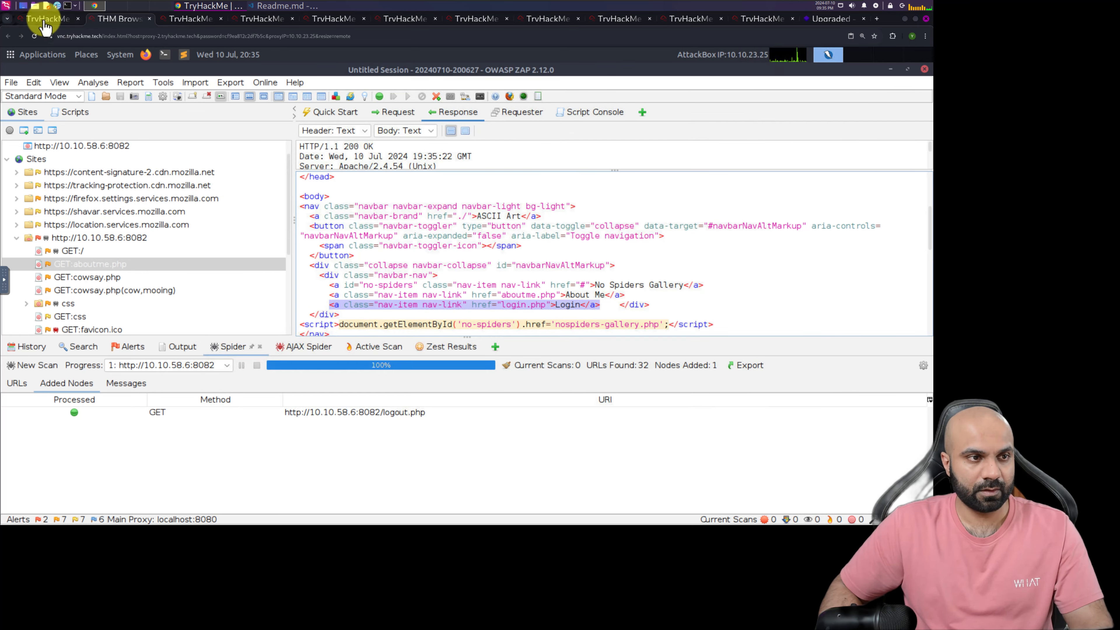
scroll(142, 396, "down", 3)
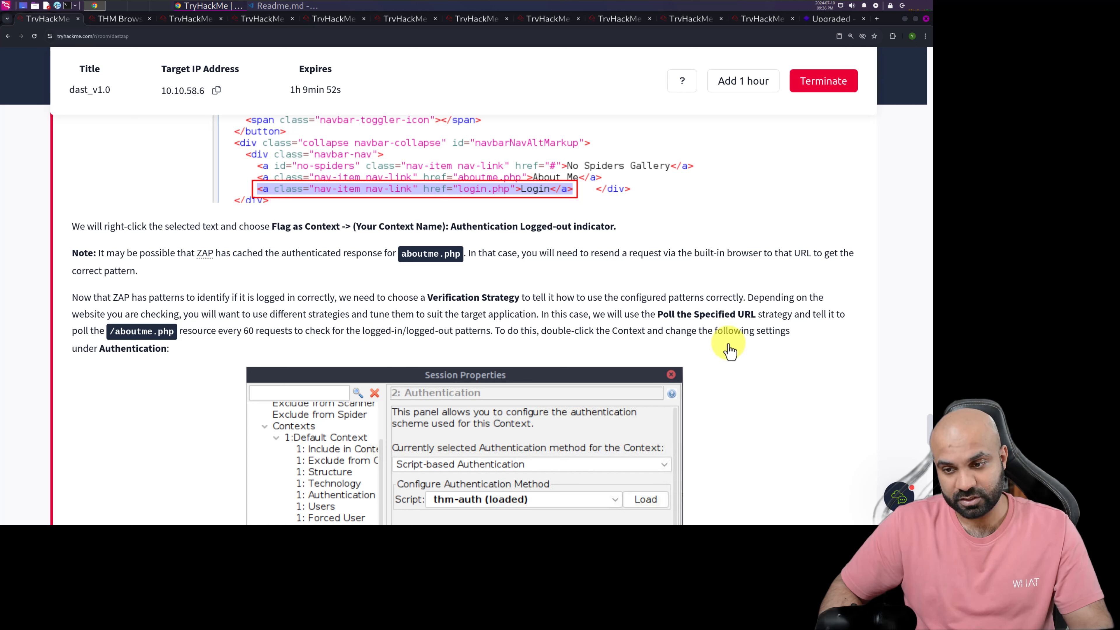
scroll(751, 351, "down", 5)
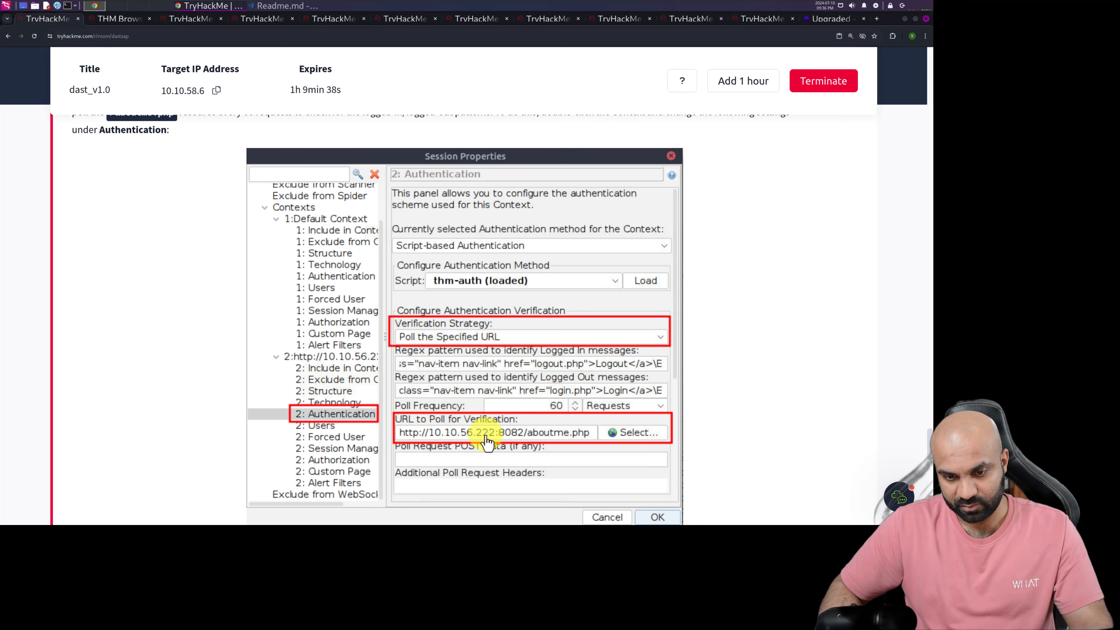
scroll(264, 401, "down", 2)
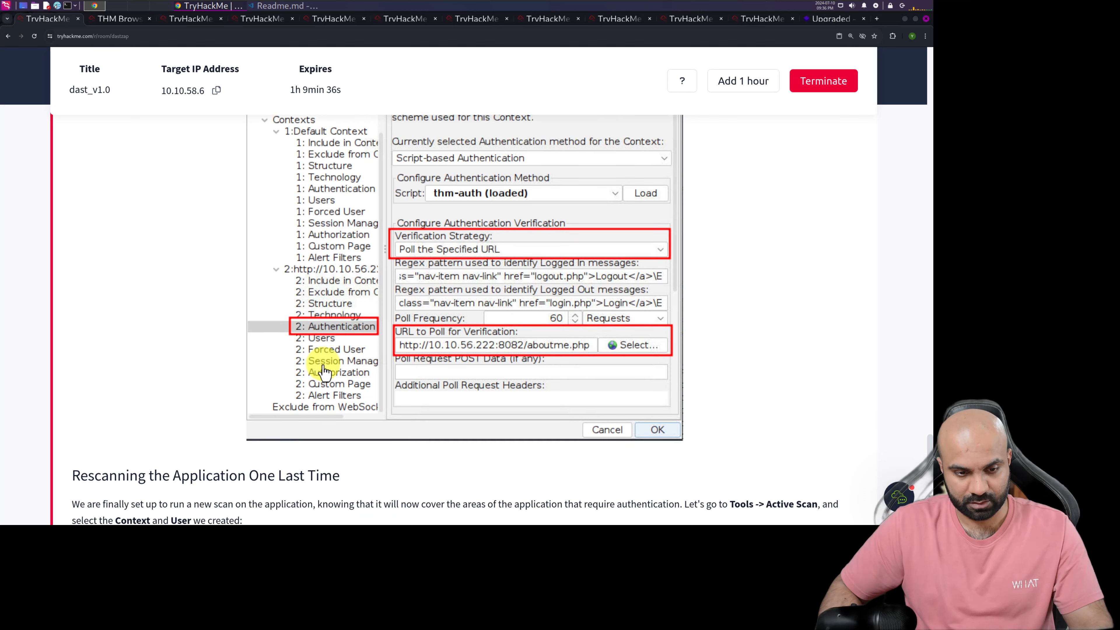
left_click(115, 18)
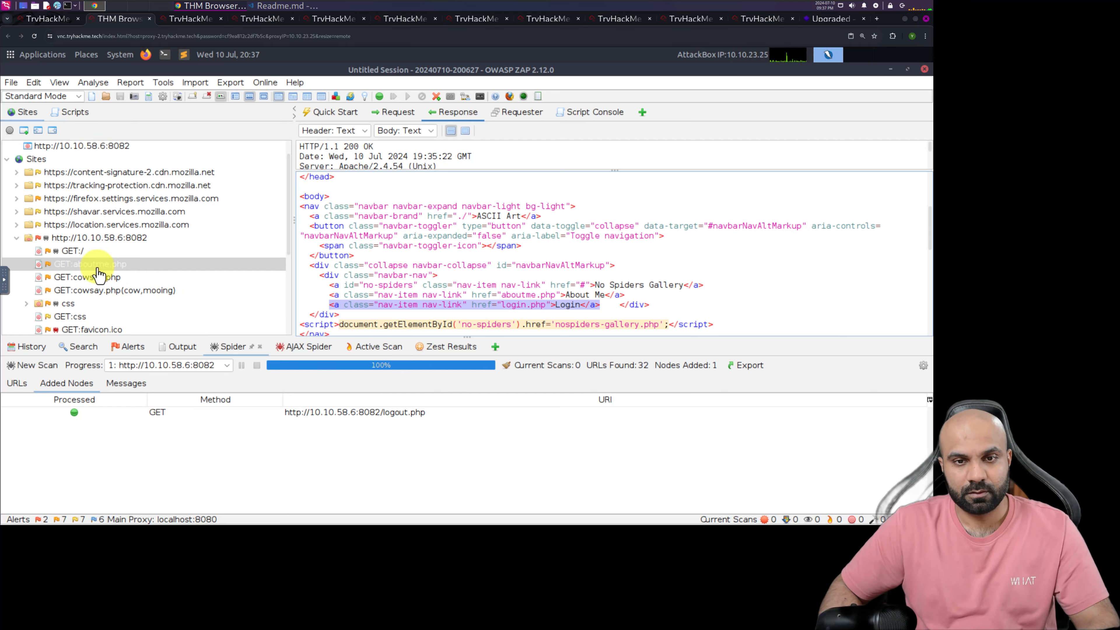
left_click(44, 21)
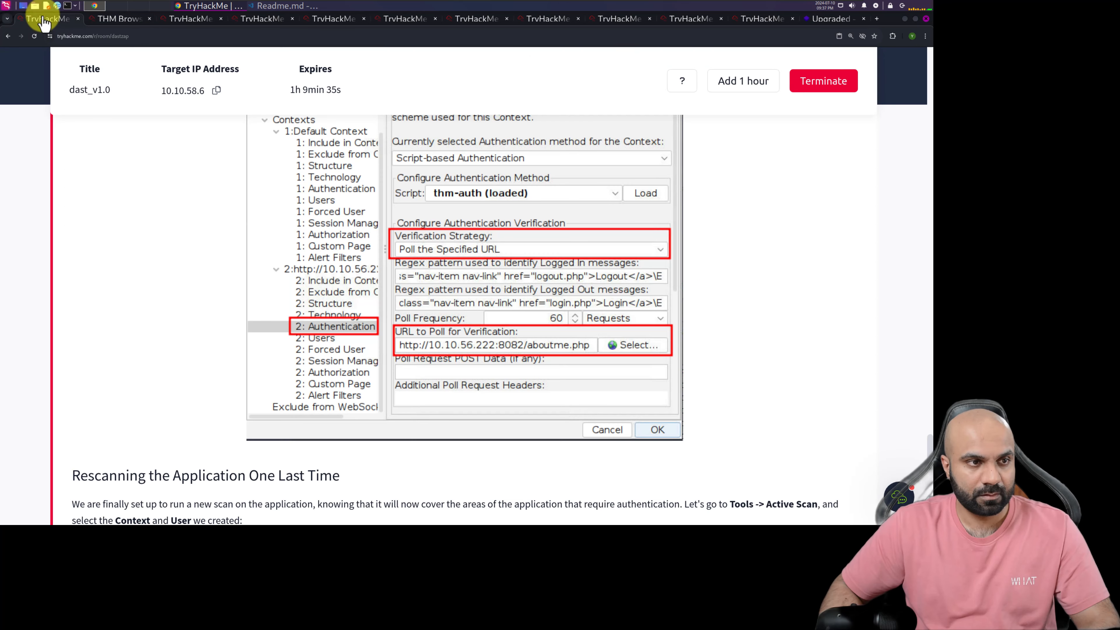
scroll(223, 218, "up", 3)
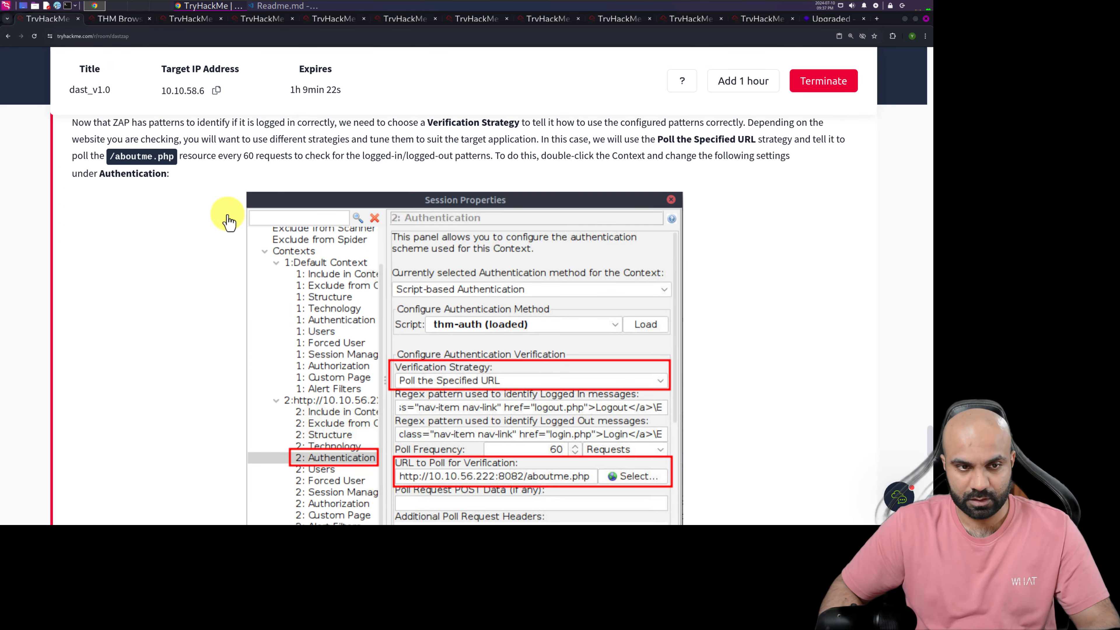
scroll(229, 223, "up", 1)
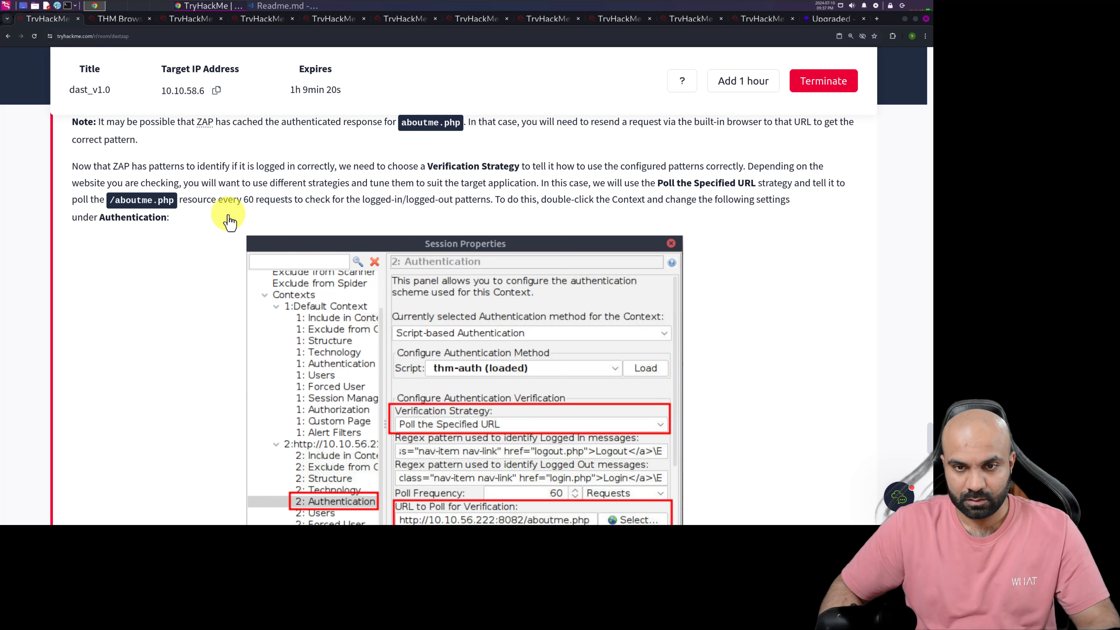
scroll(228, 223, "down", 1)
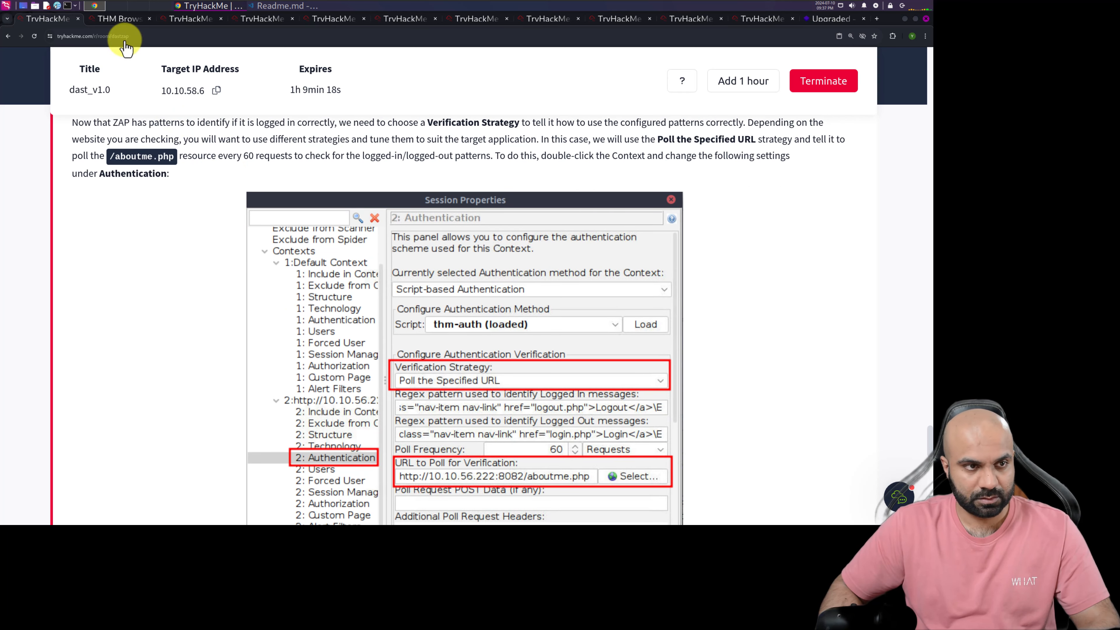
left_click(118, 22)
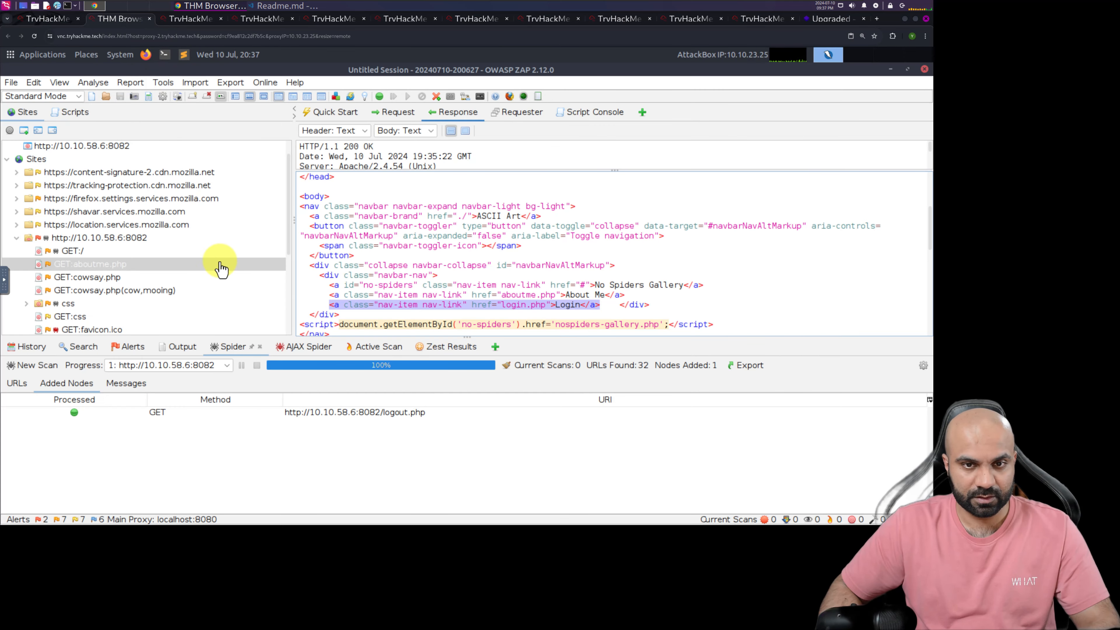
right_click(76, 243)
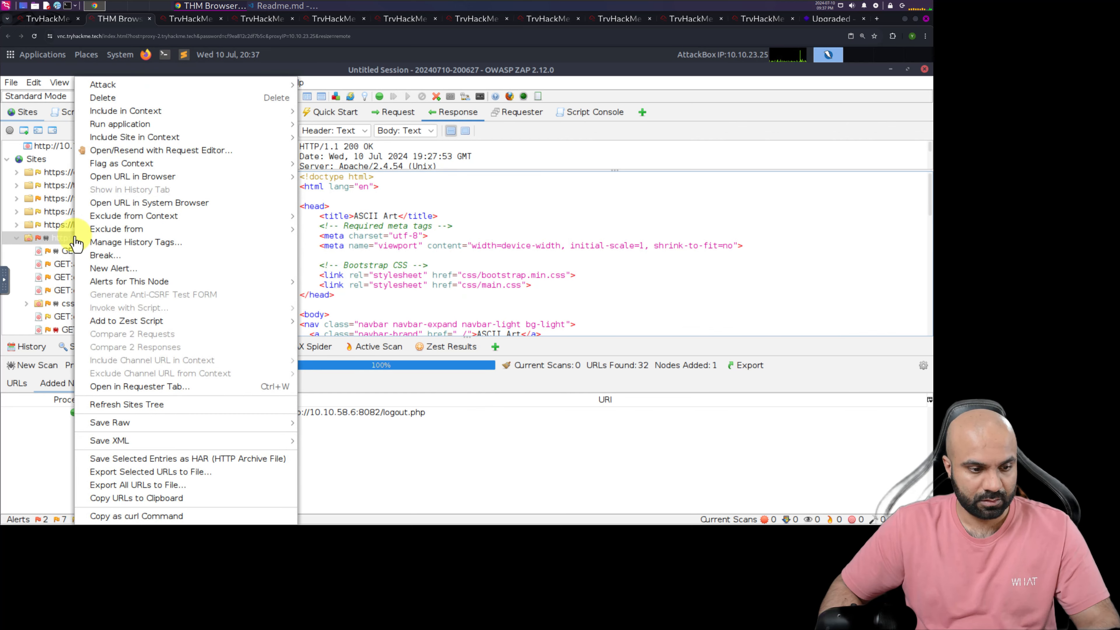
mouse_move(77, 234)
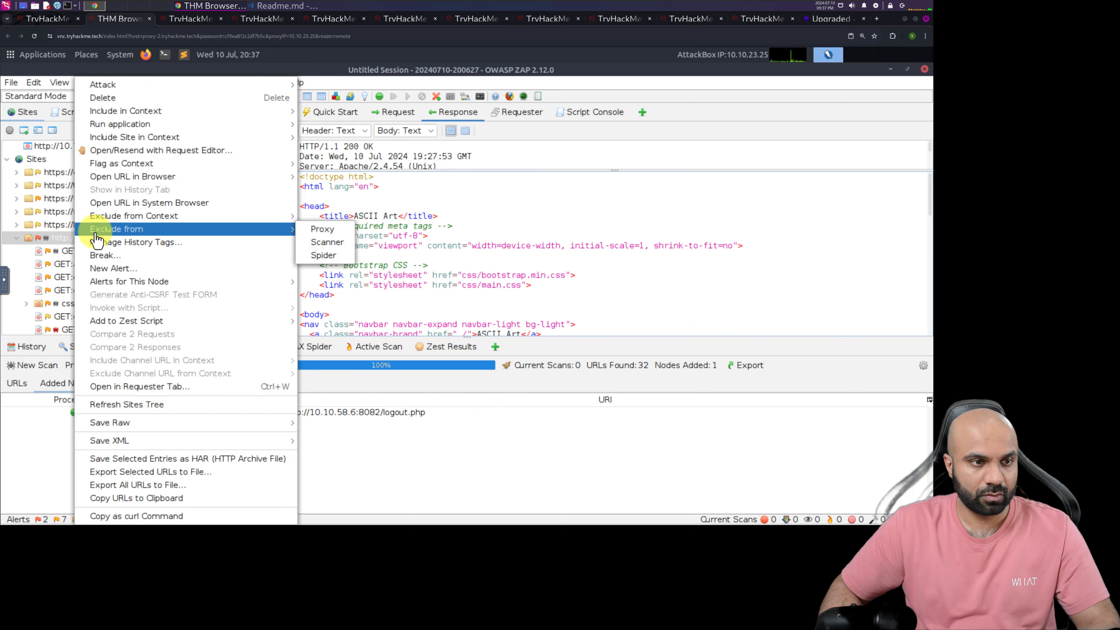
mouse_move(273, 116)
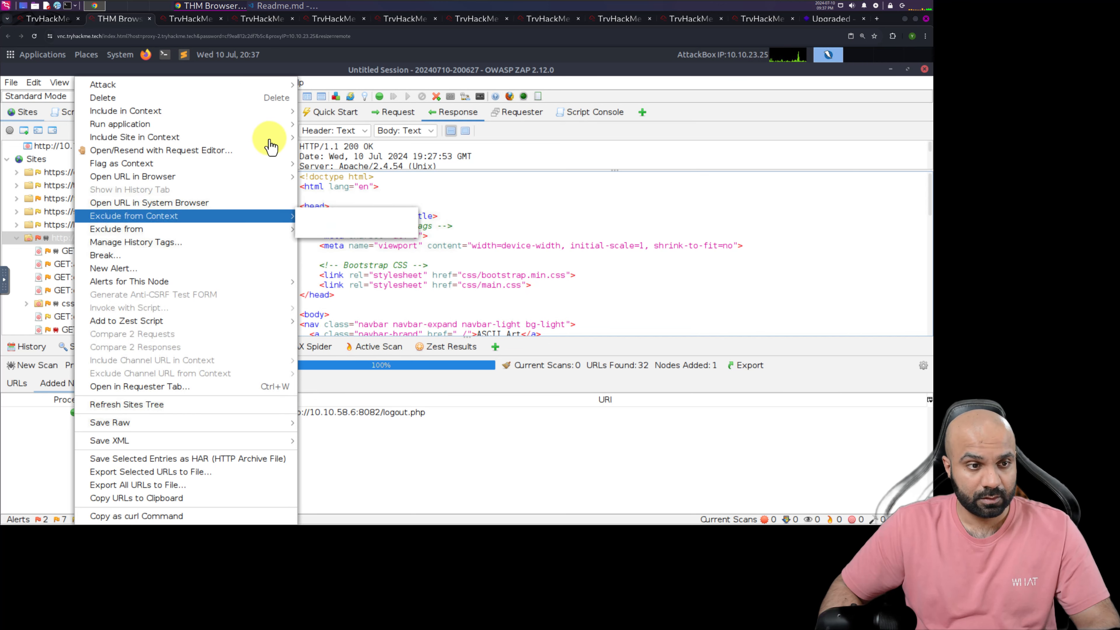
mouse_move(270, 139)
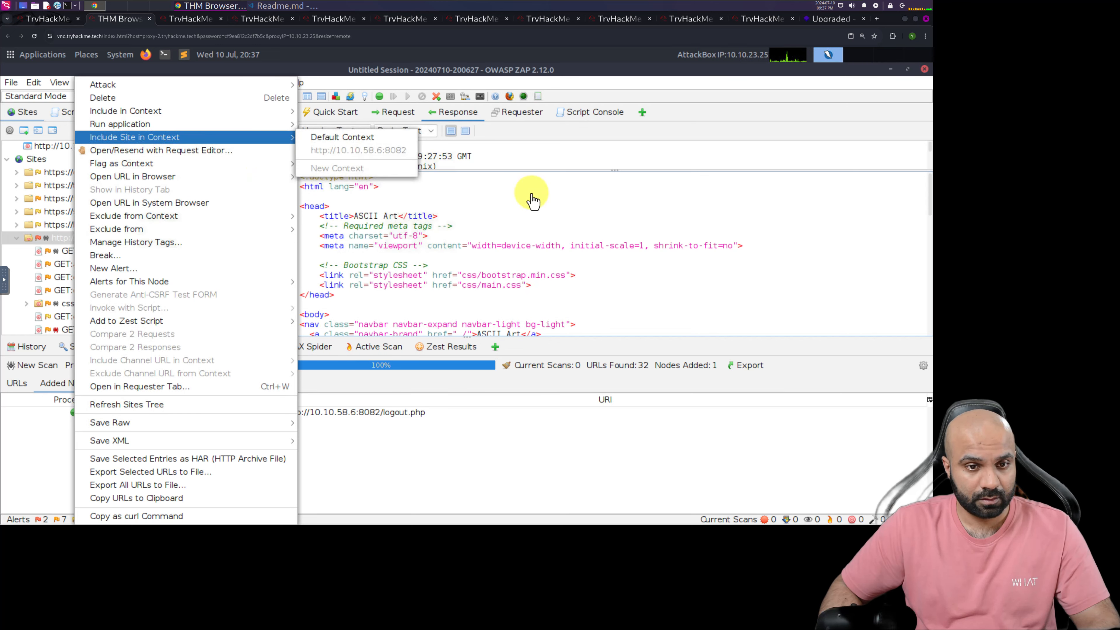
left_click(550, 204)
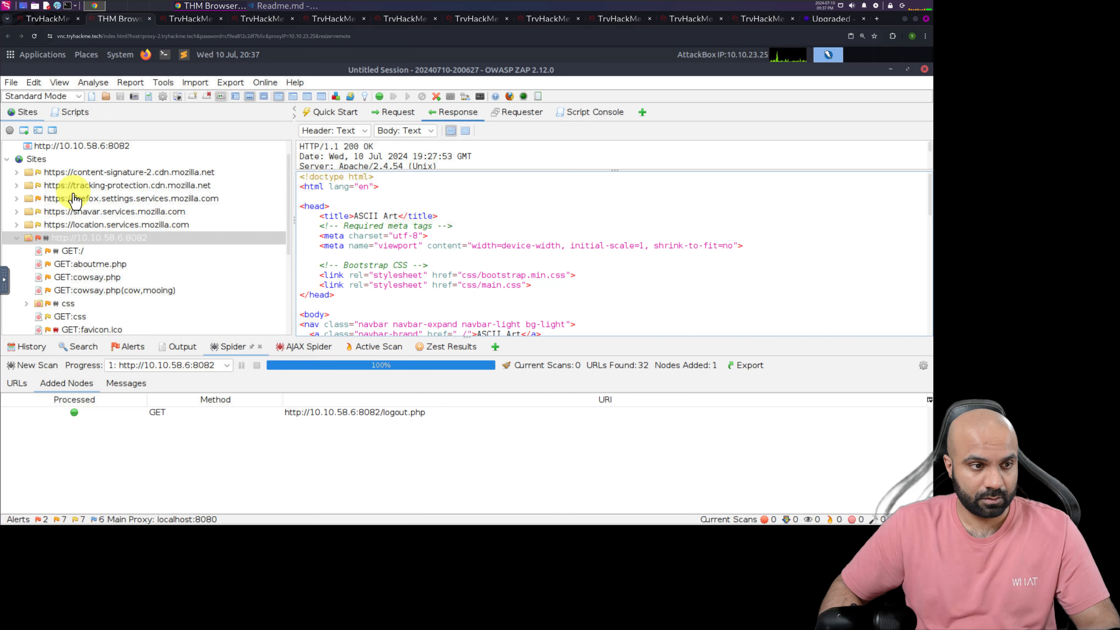
scroll(74, 199, "up", 2)
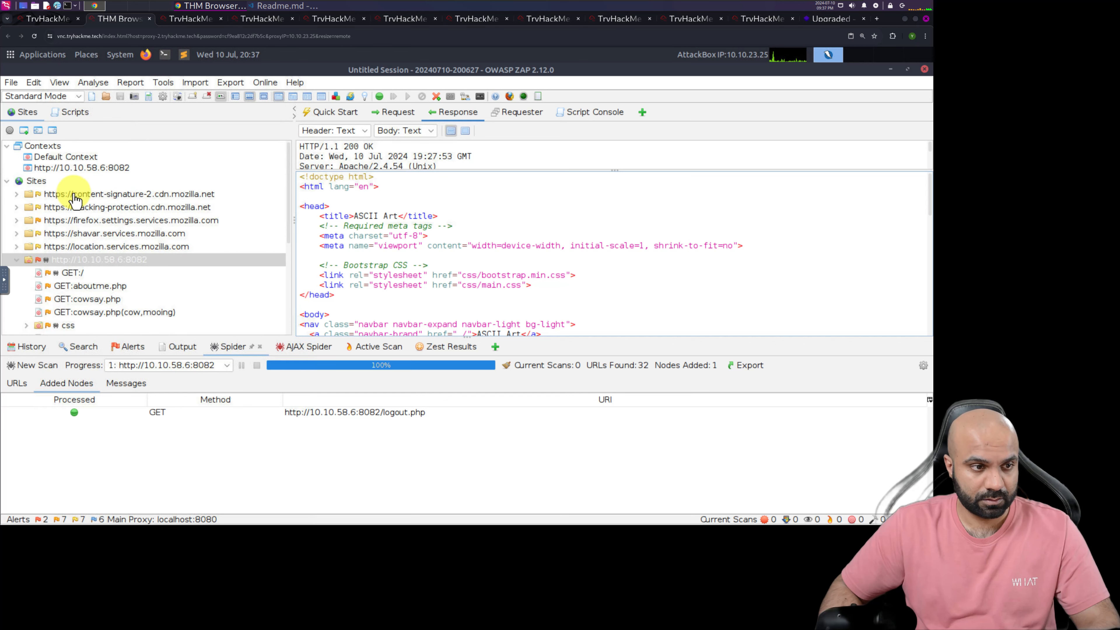
left_click(68, 168)
double_click(69, 168)
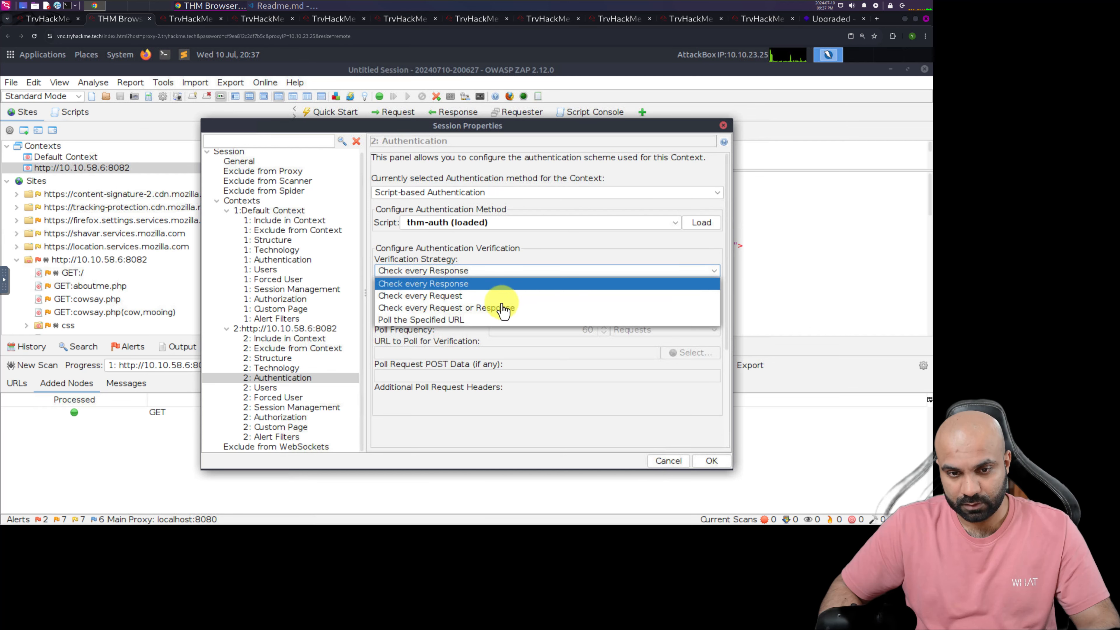
left_click(444, 320)
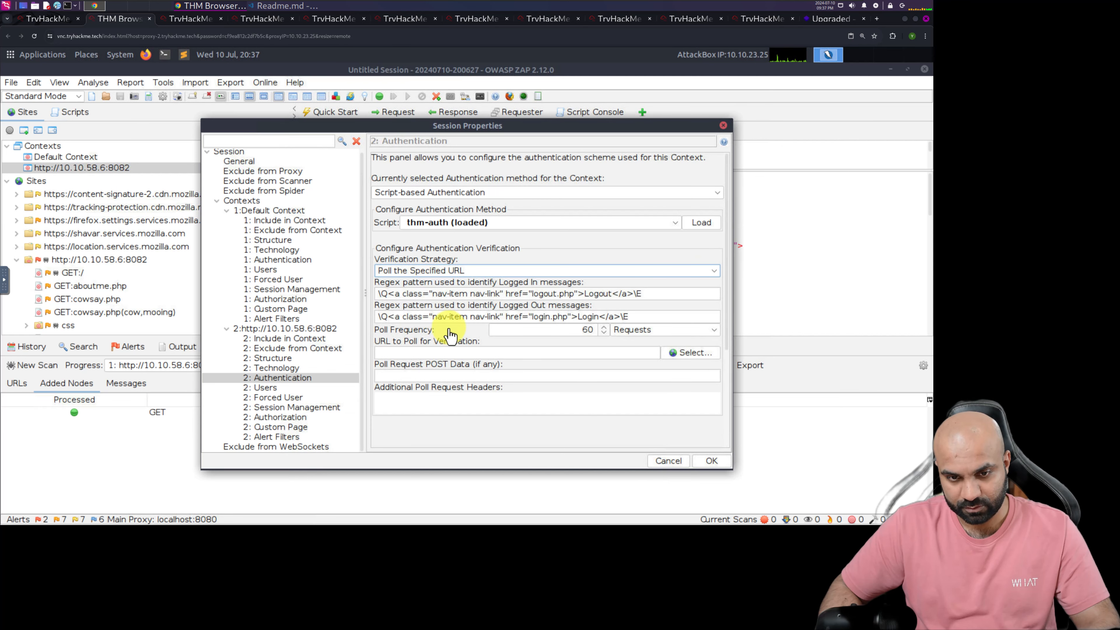
left_click(669, 357)
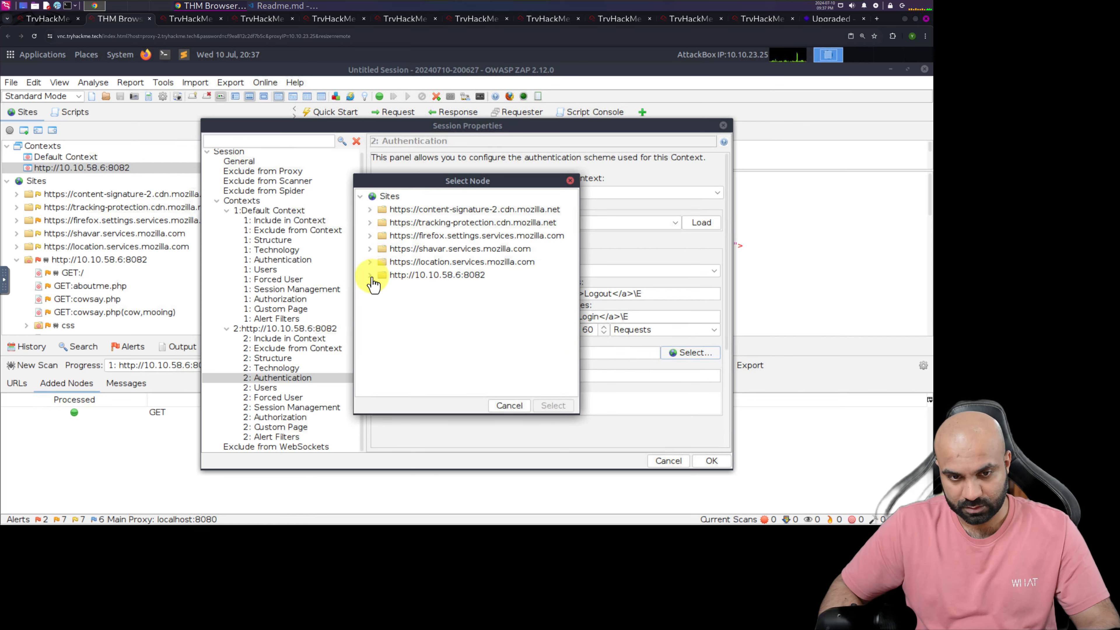
left_click(370, 276)
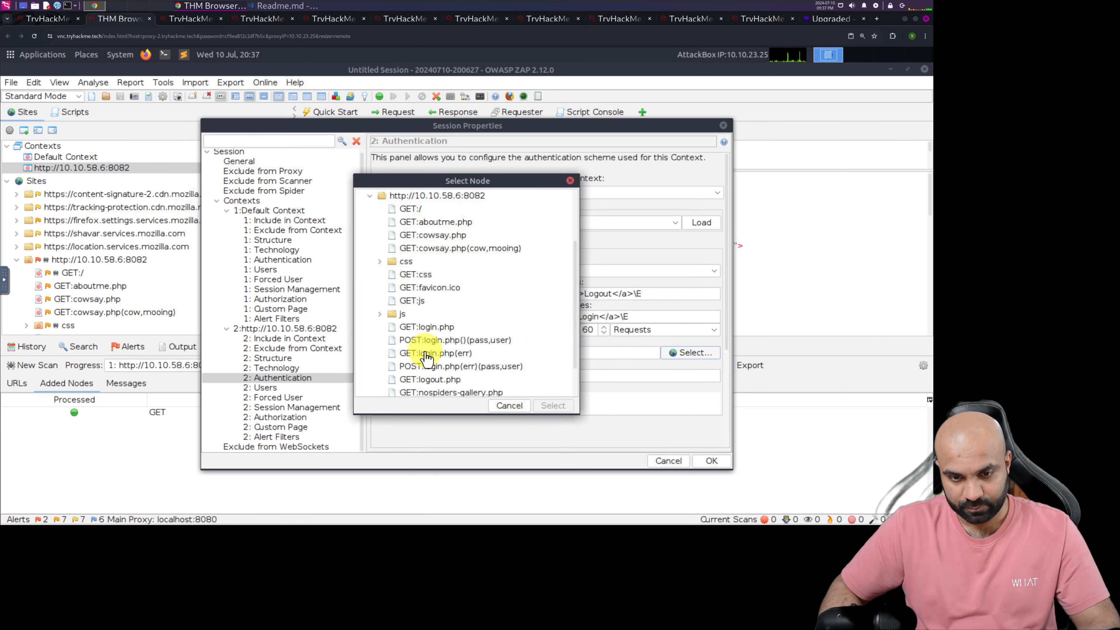
left_click(437, 221)
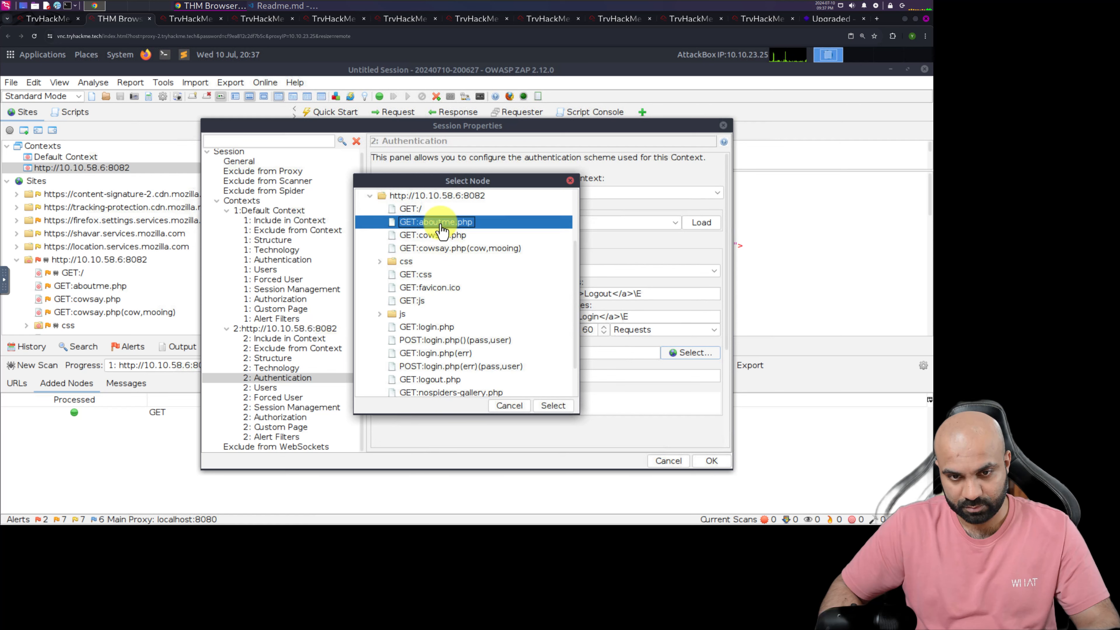
left_click(553, 408)
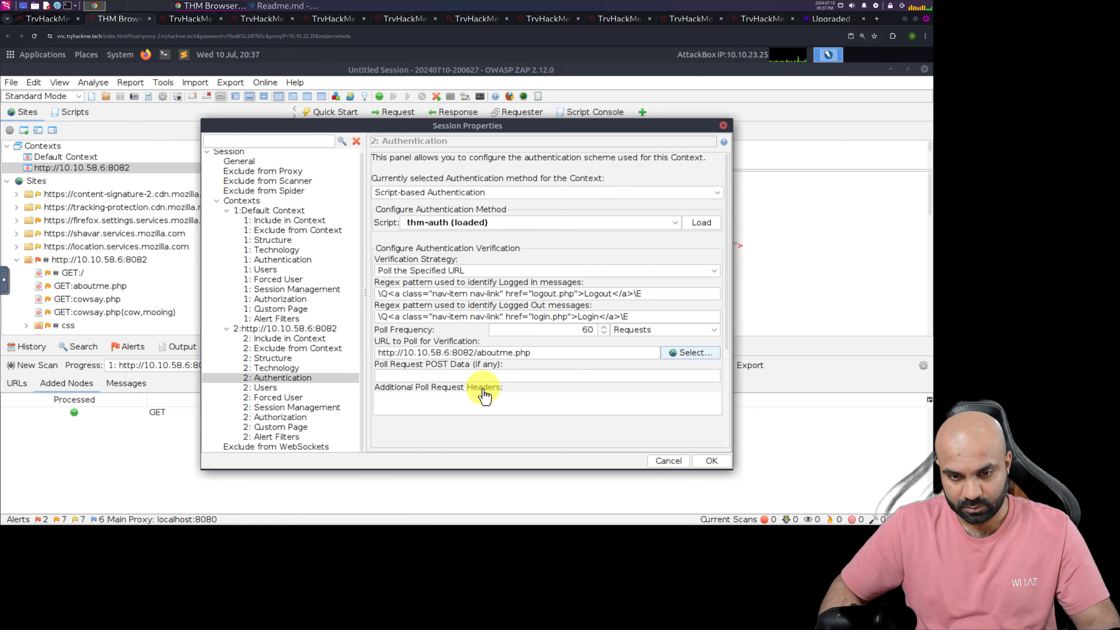
Check TryHackMe's Authentication example and save the context's verification settings in the AttackBox
left_click(46, 19)
scroll(348, 335, "down", 4)
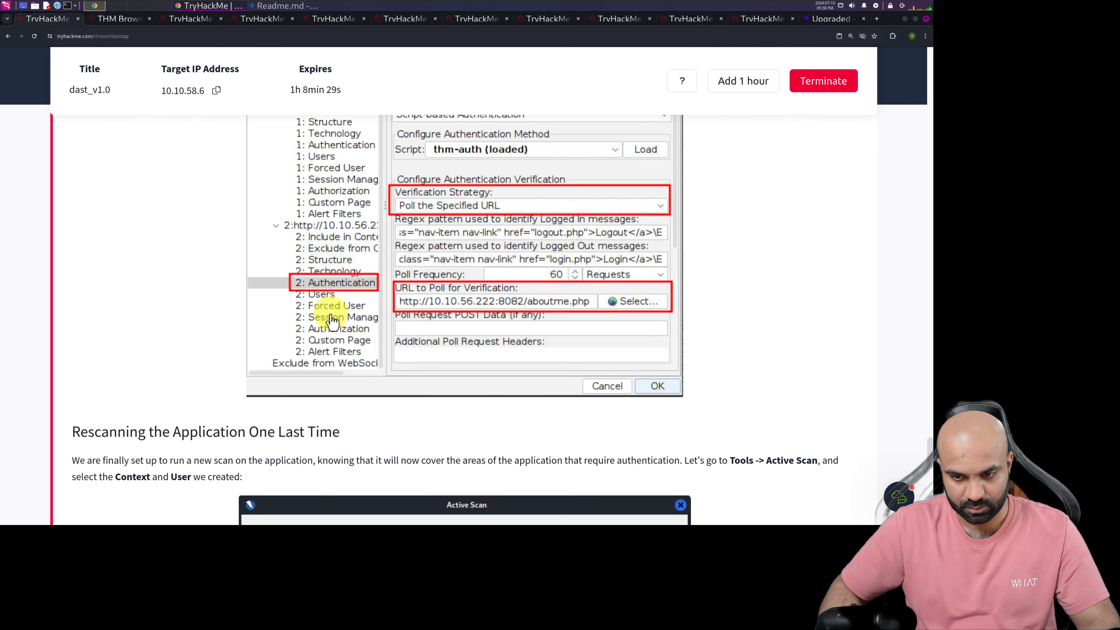
left_click(115, 18)
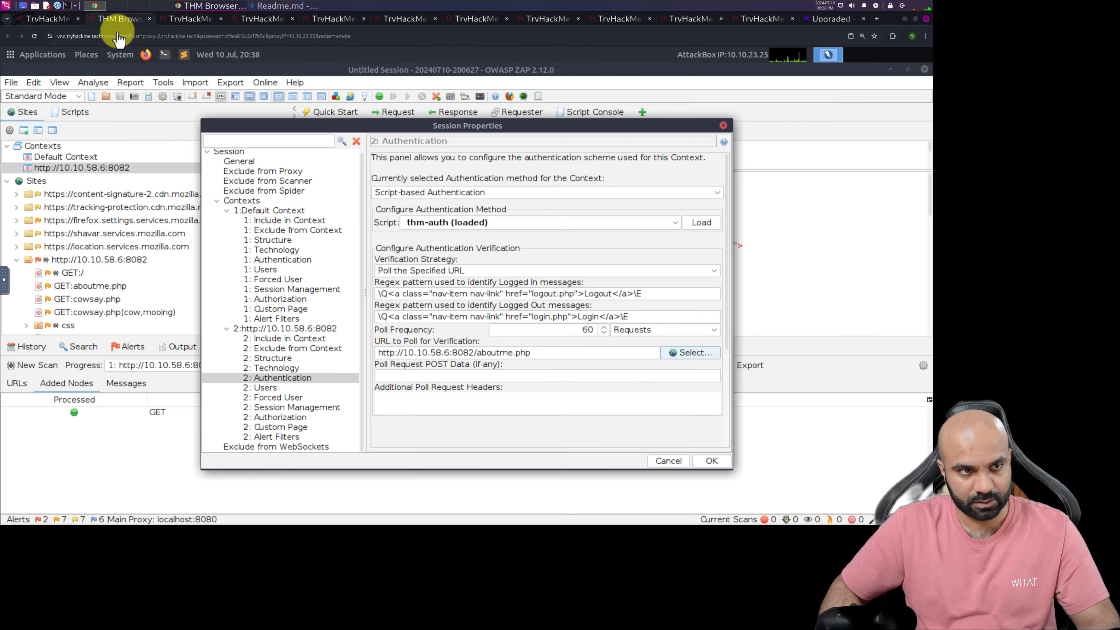
left_click(711, 461)
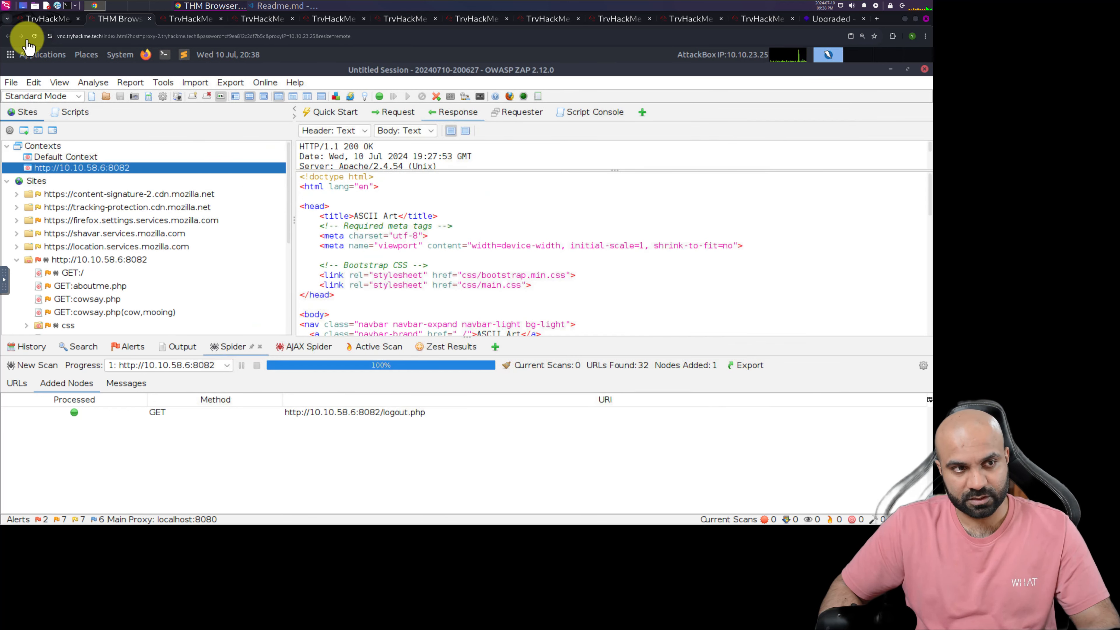
left_click(44, 19)
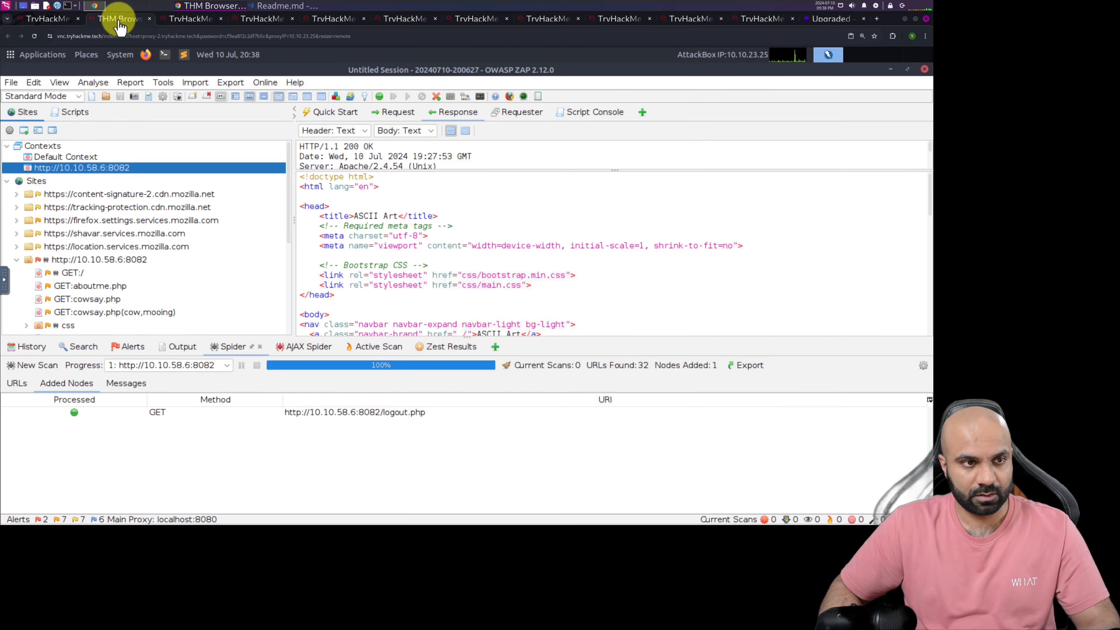
left_click(117, 18)
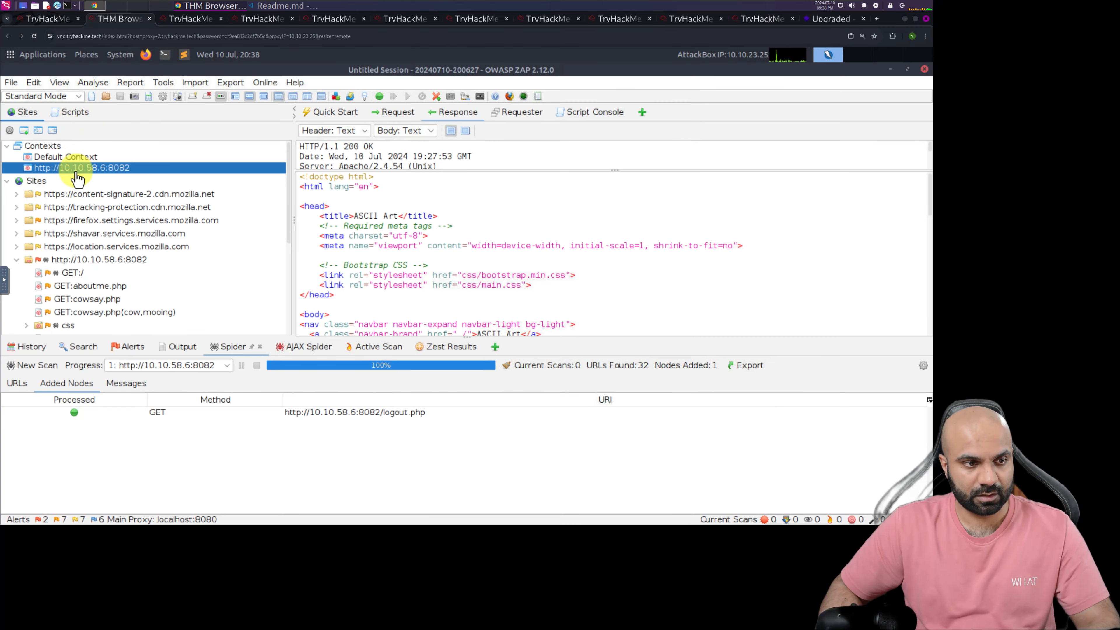
double_click(76, 170)
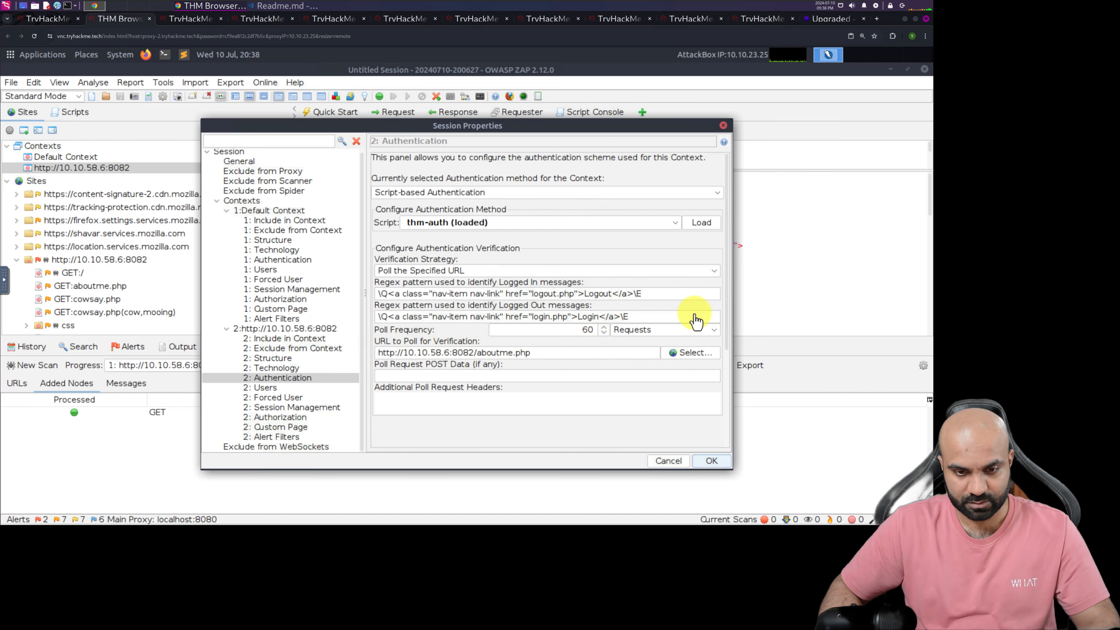
left_click(699, 466)
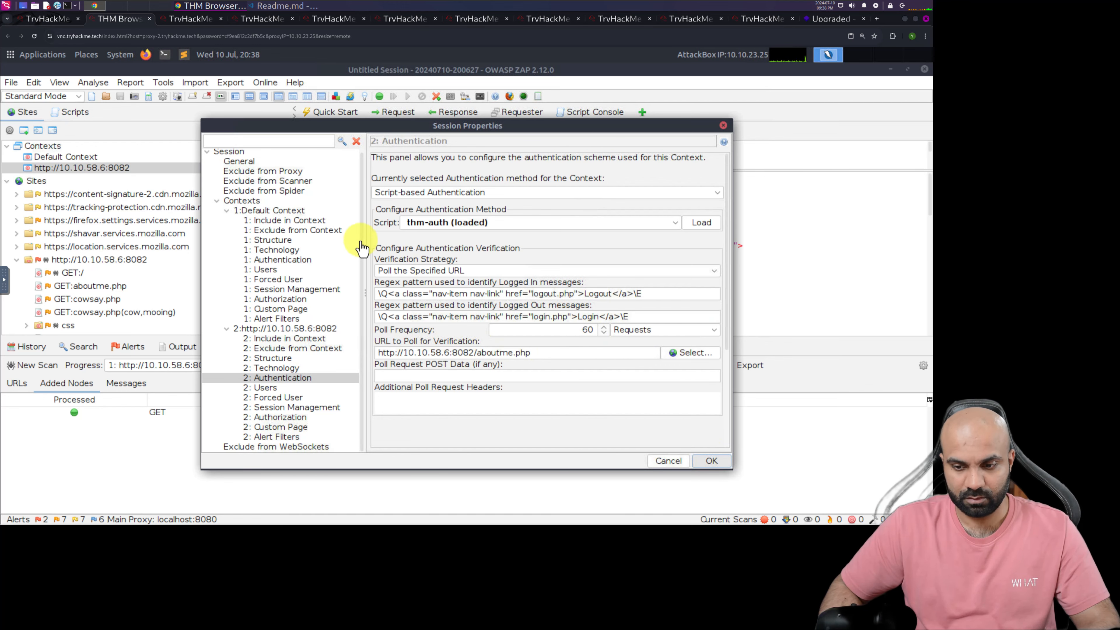
Read TryHackMe's instructions on rescanning the application with the created context and user, and return to the AttackBox
left_click(46, 19)
scroll(262, 220, "down", 5)
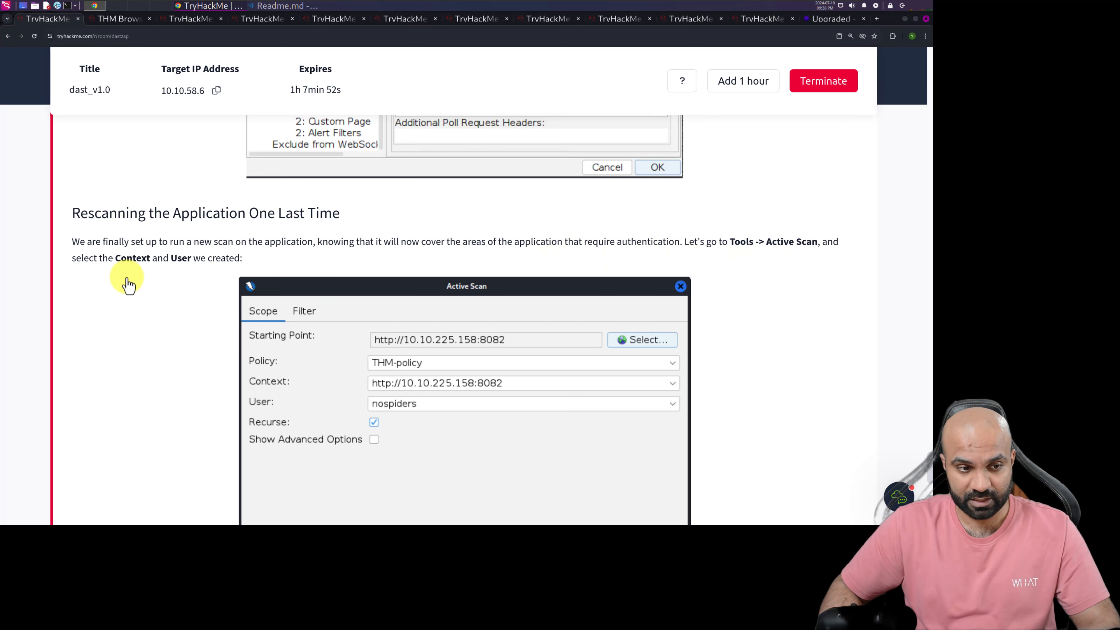
scroll(192, 277, "down", 4)
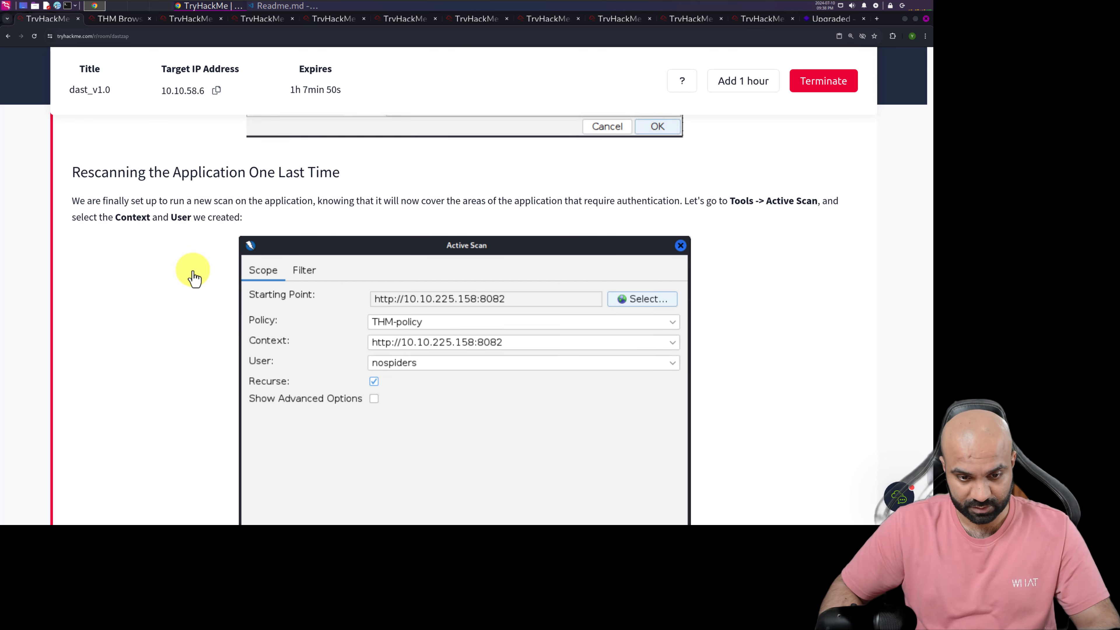
left_click(110, 18)
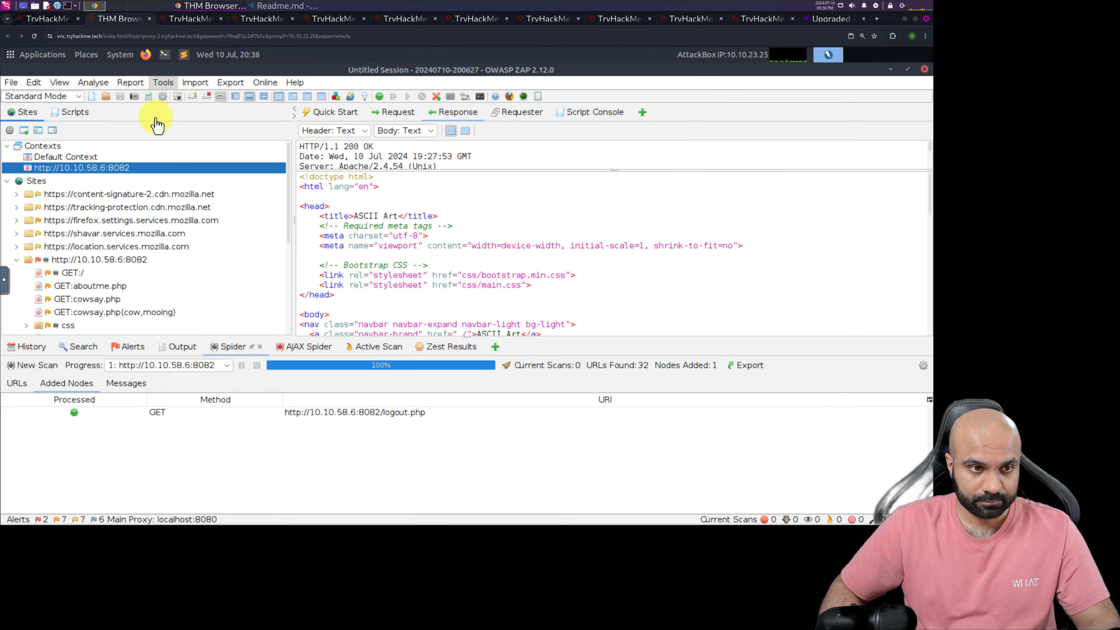
left_click(161, 83)
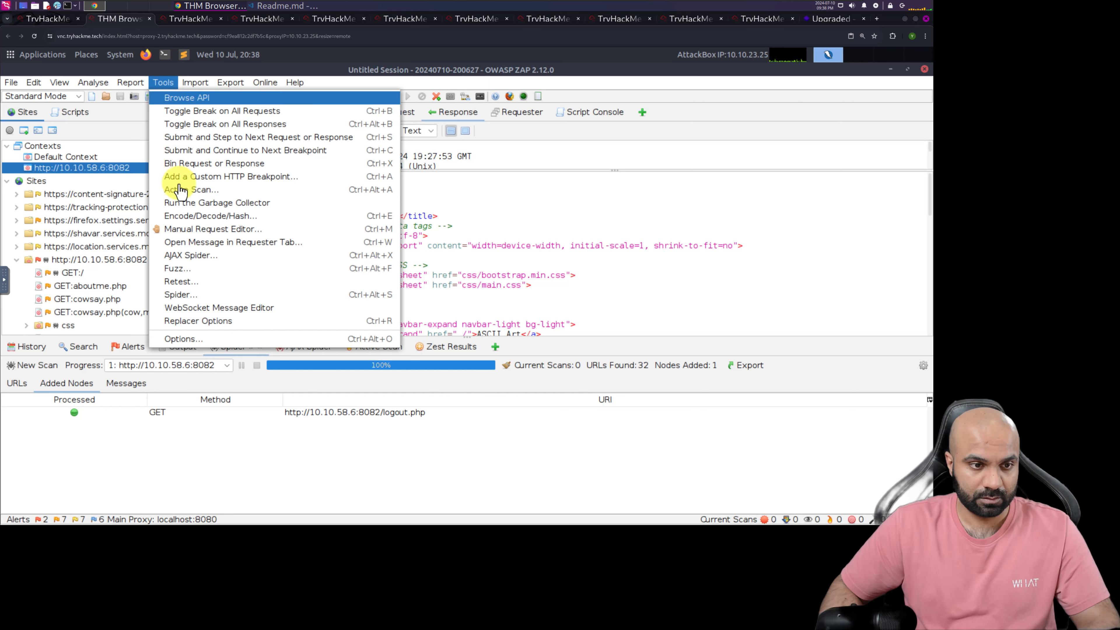
left_click(191, 189)
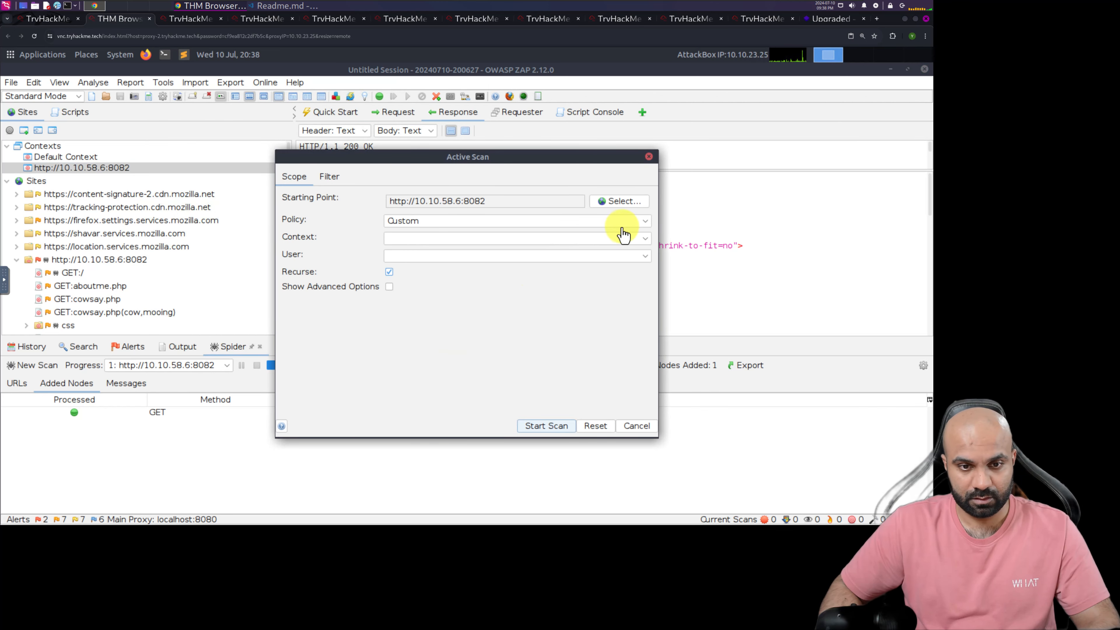
left_click(648, 221)
left_click(647, 233)
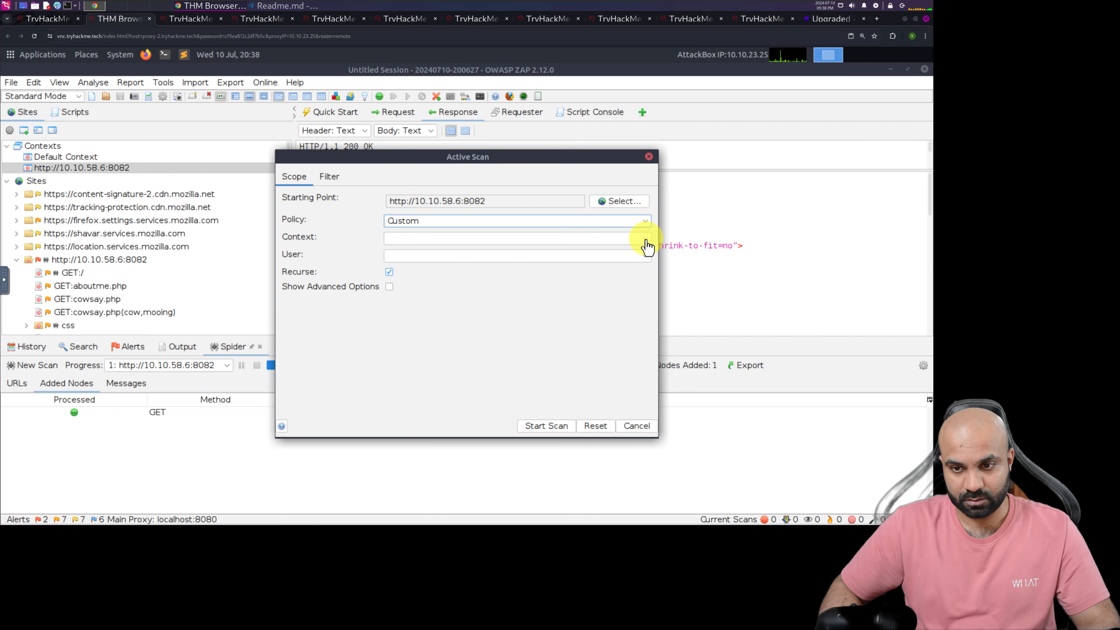
left_click(646, 241)
left_click(540, 264)
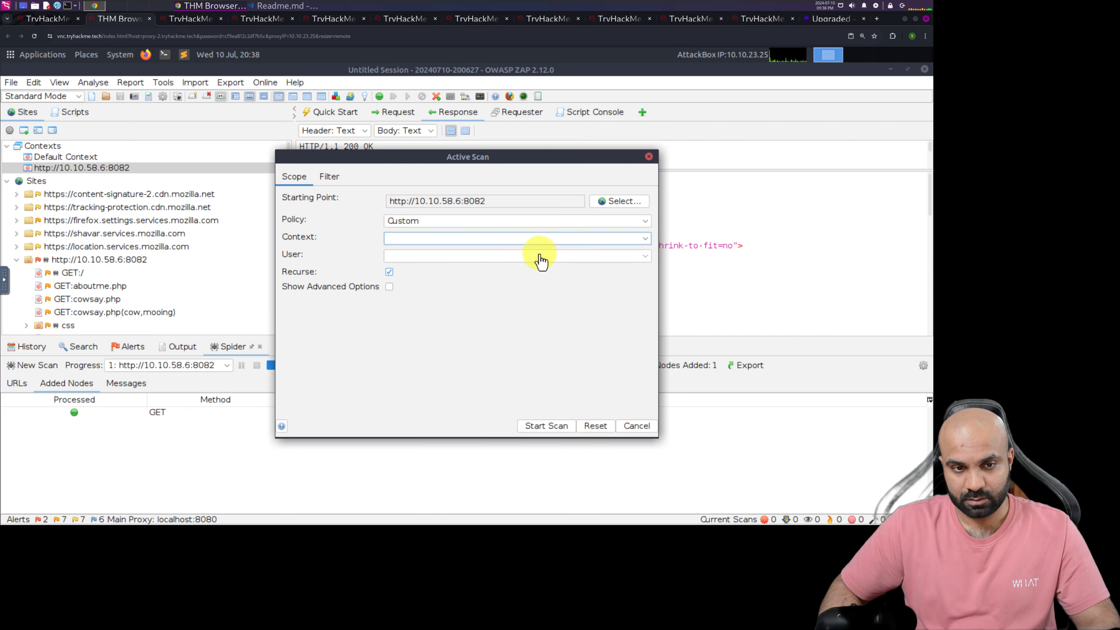
left_click(610, 214)
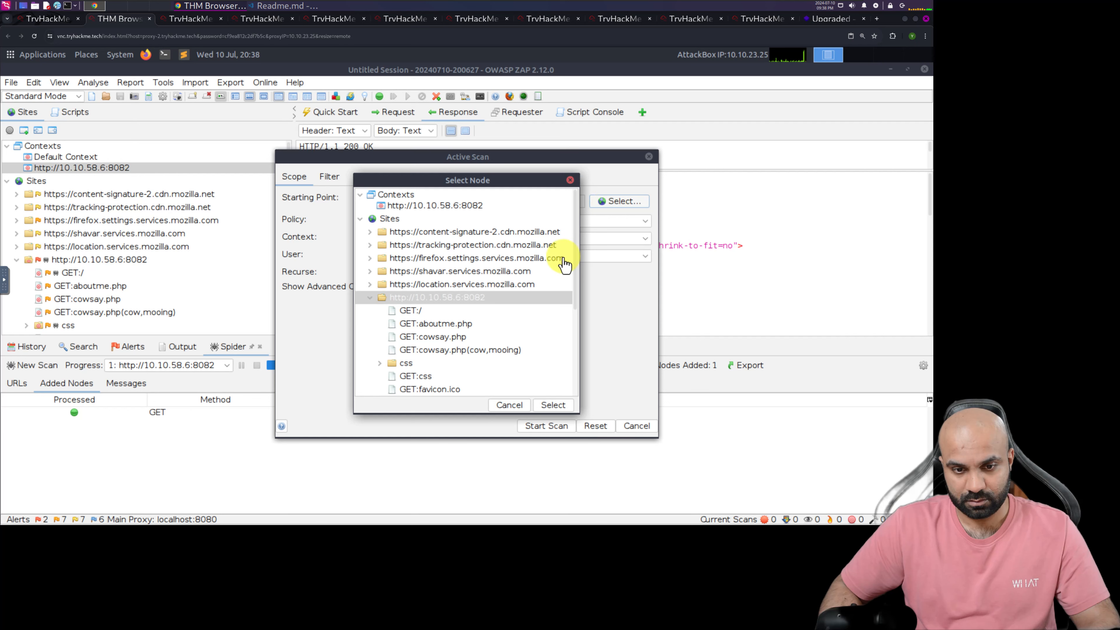
left_click(403, 209)
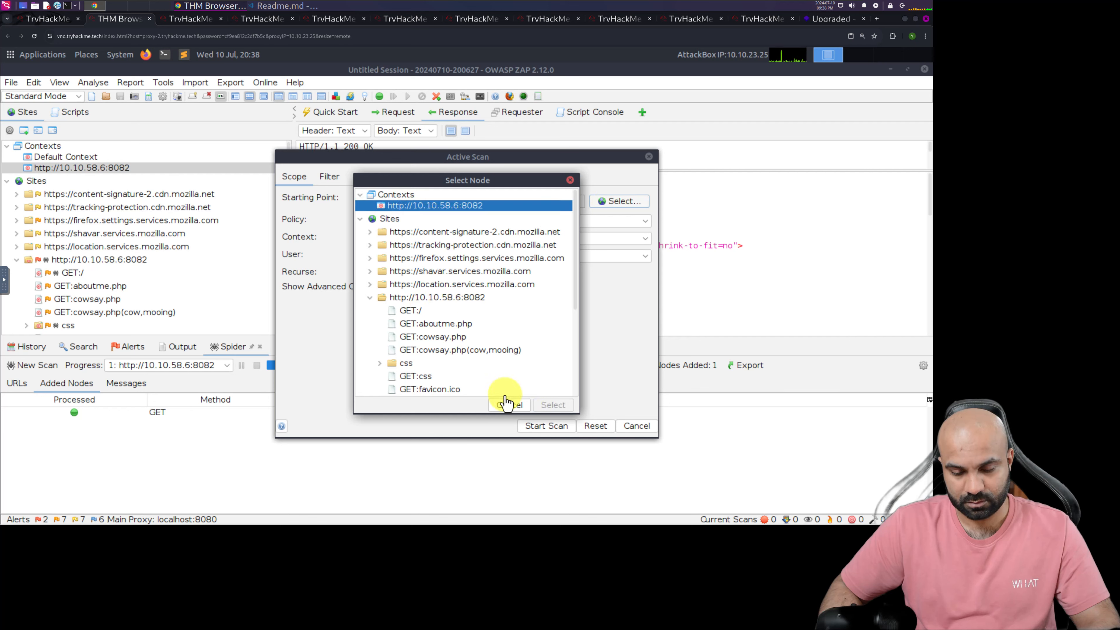
left_click(508, 407)
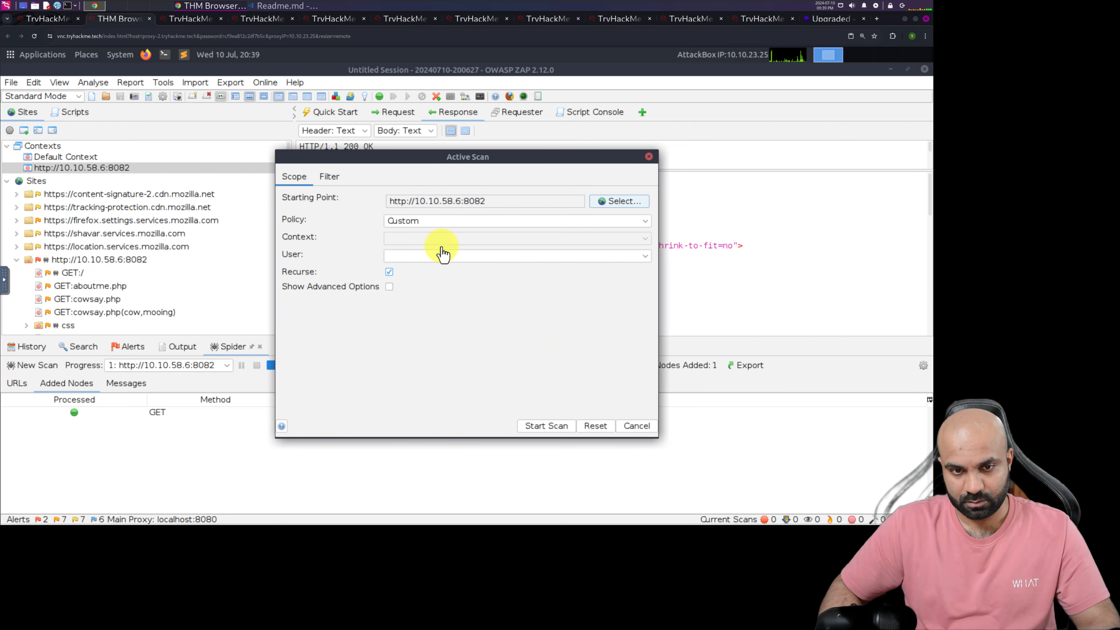
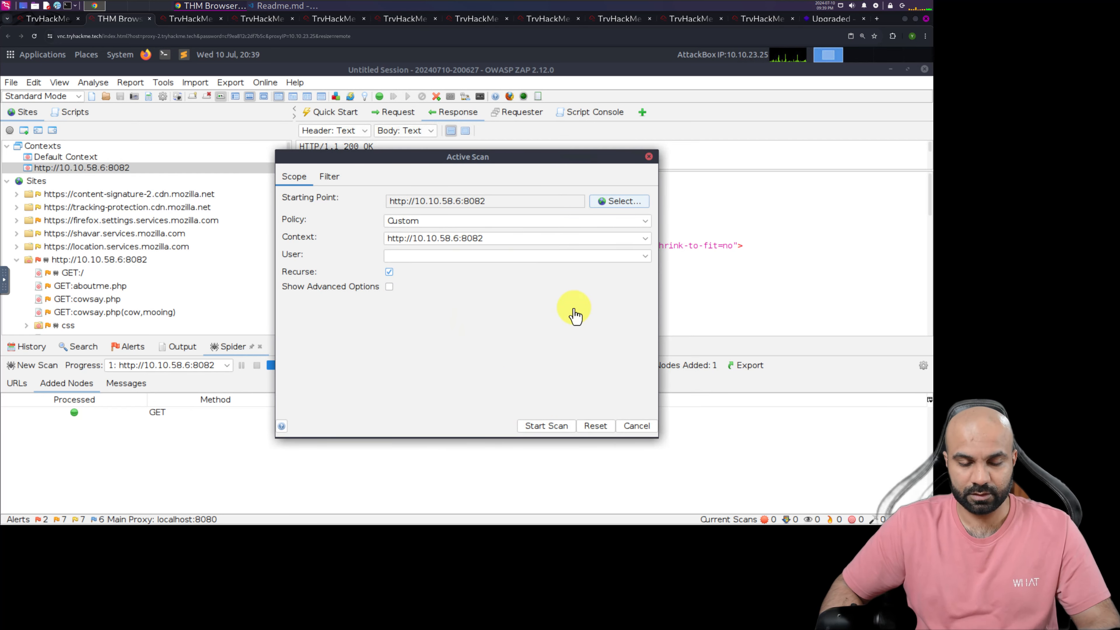
left_click(644, 256)
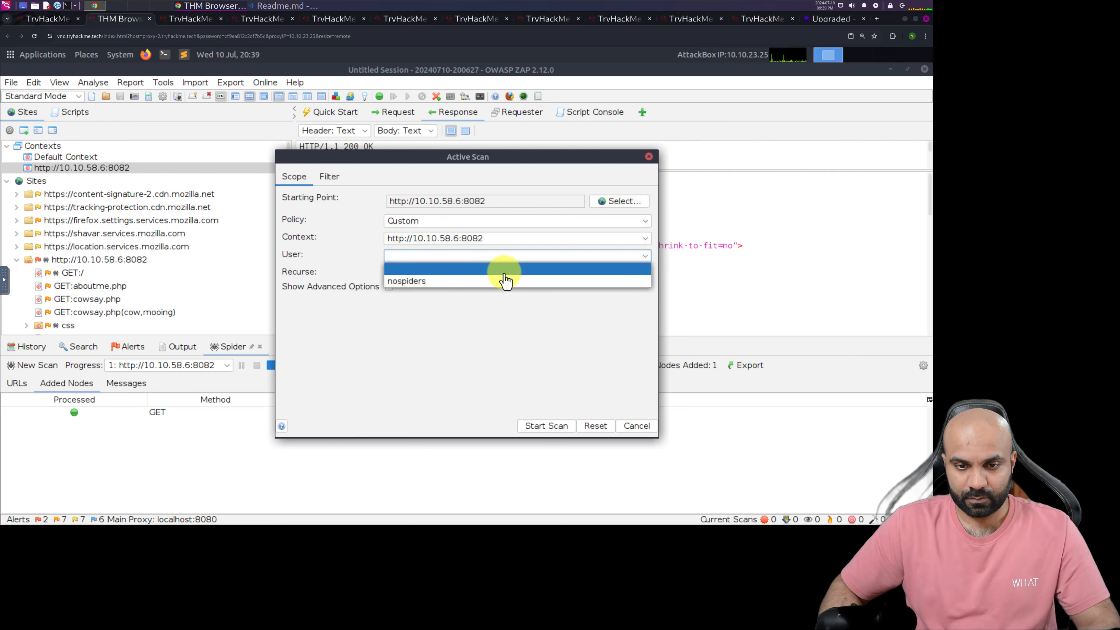
left_click(497, 284)
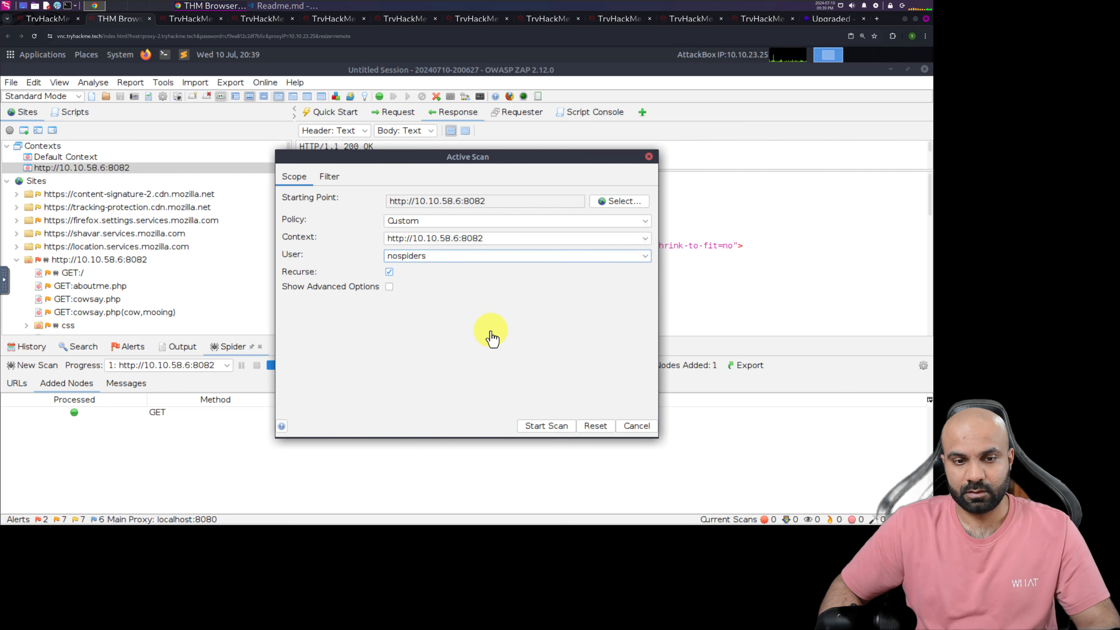
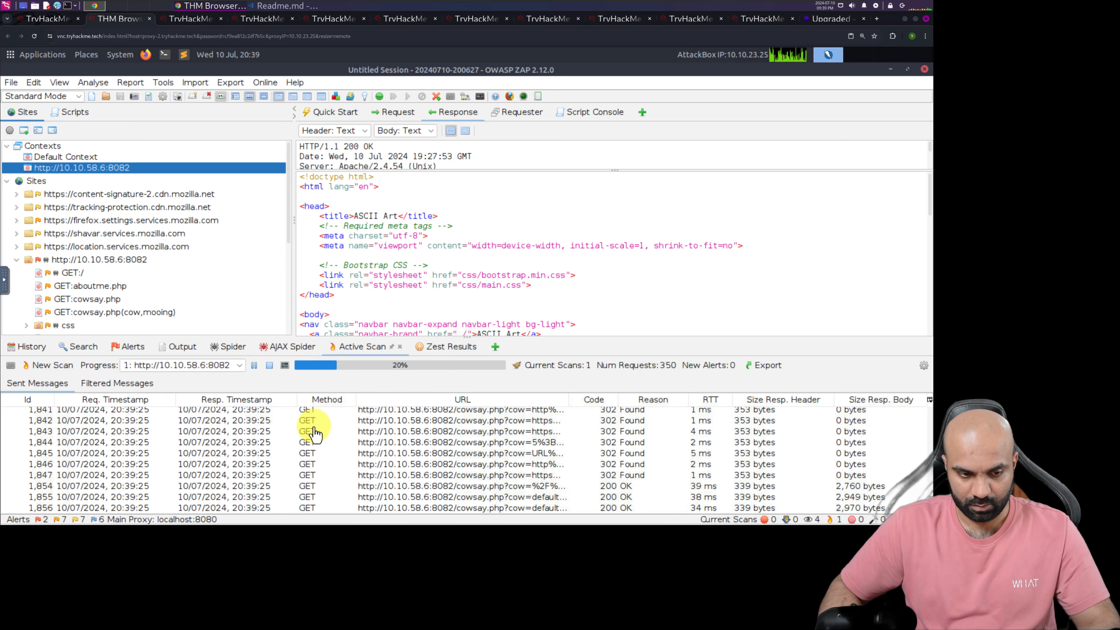
Check the alerts raised so far, collapse the Cross Site Scripting (Reflected) group, and show the request history
left_click(122, 348)
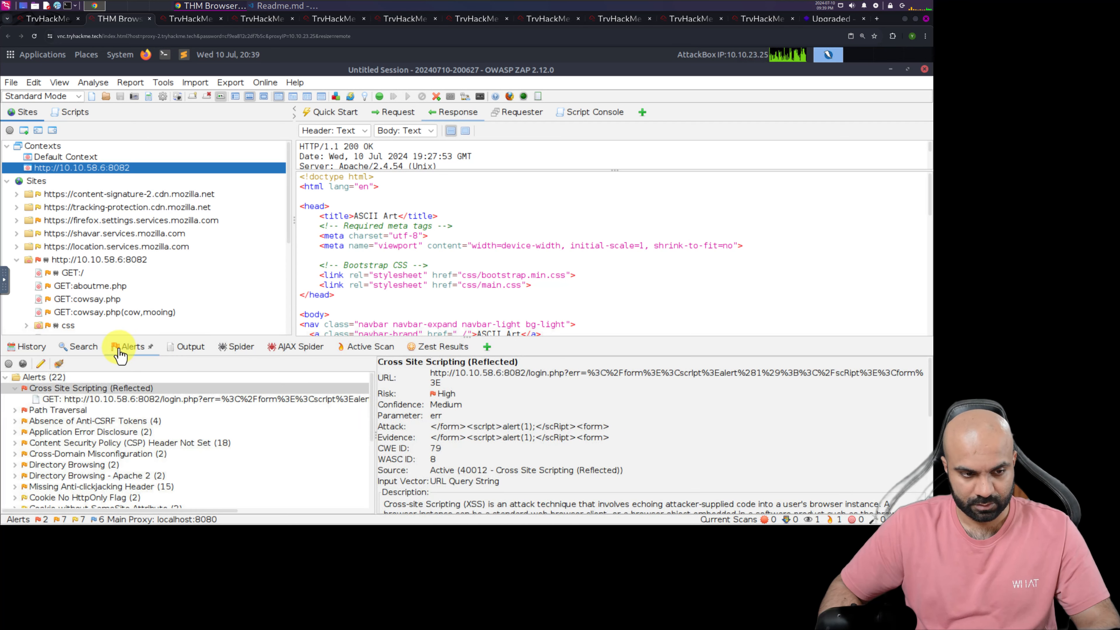
left_click(16, 389)
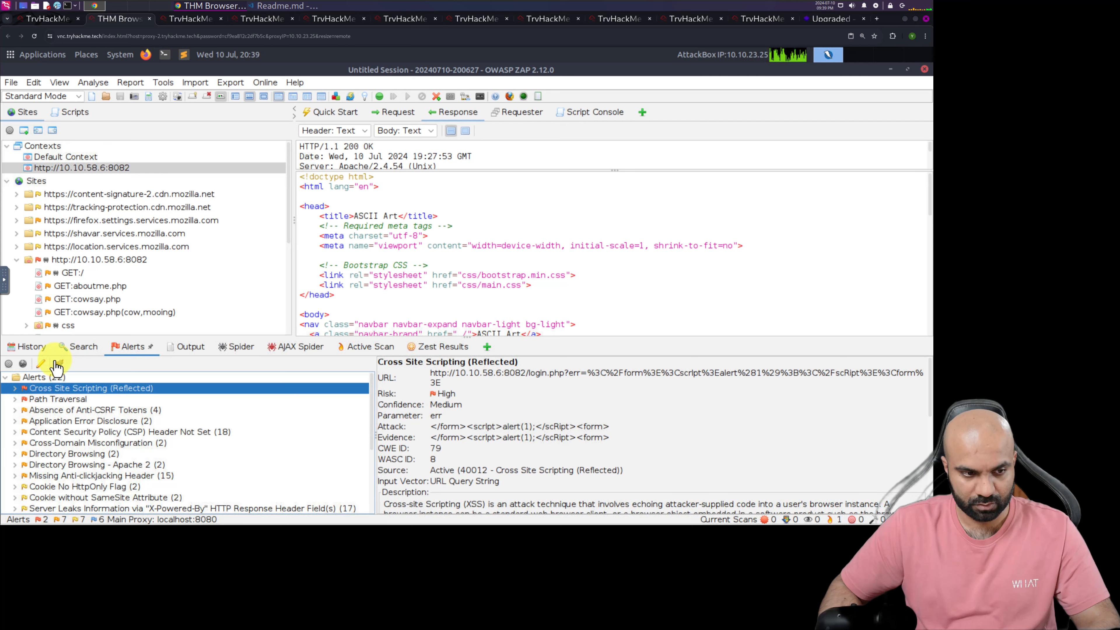
left_click(29, 347)
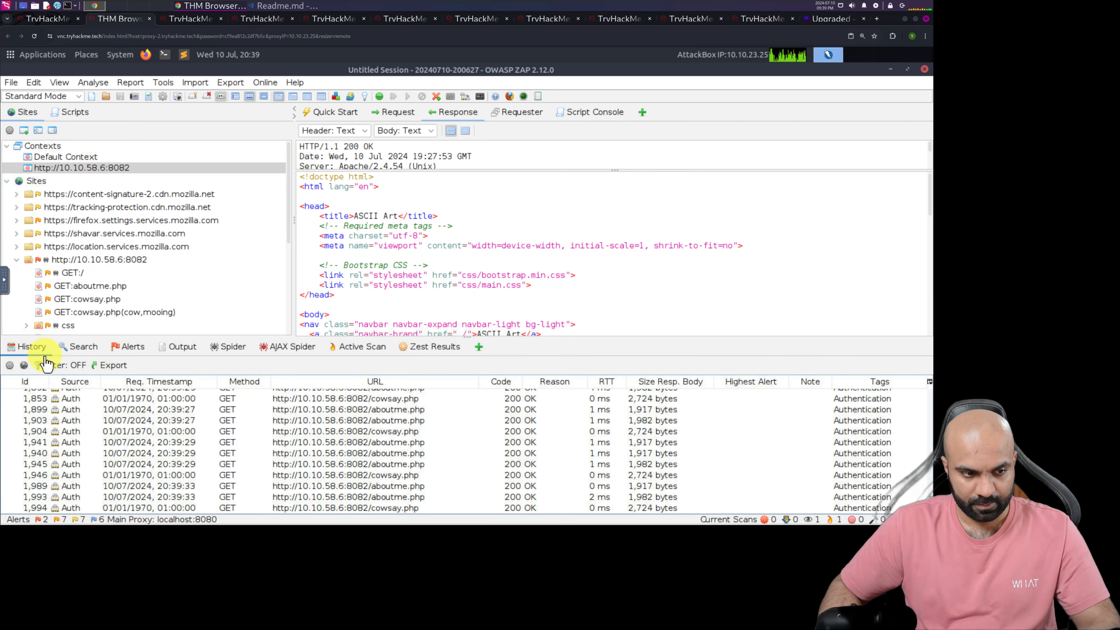
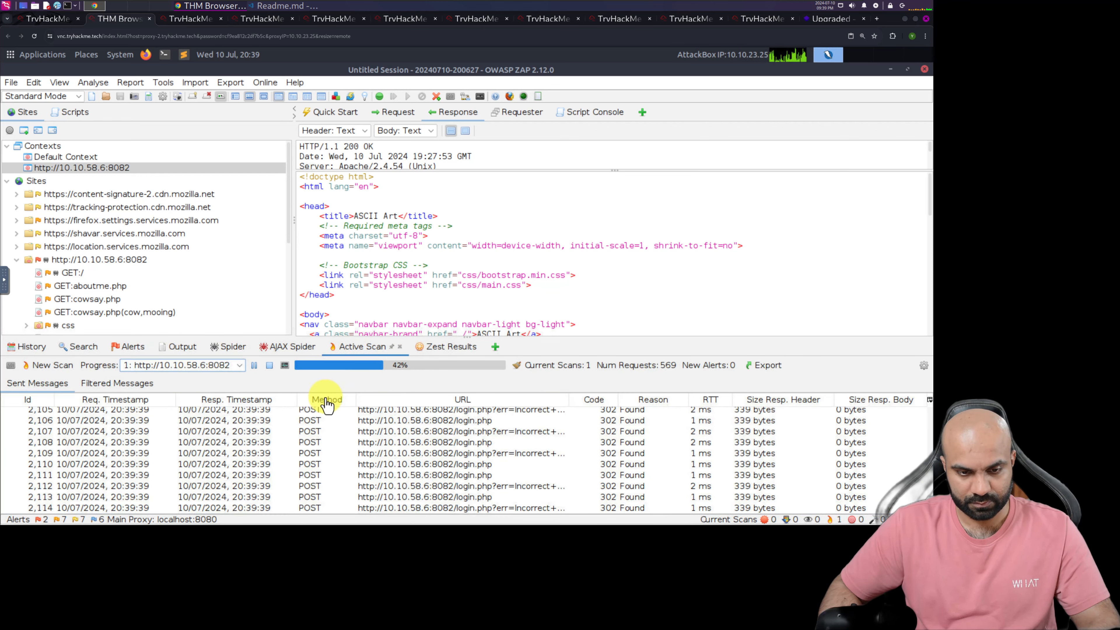
Switch to the TryHackMe room page and submit "ZEST scripts" as the answer to Task 5's question on the authentication recording script type
left_click(47, 18)
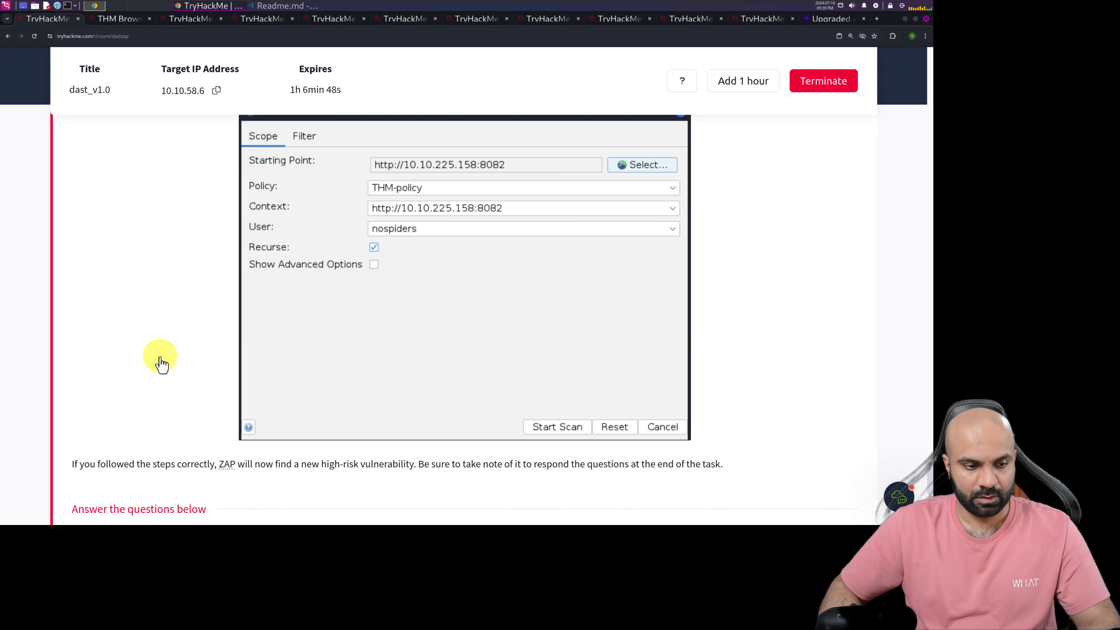
scroll(157, 481, "down", 3)
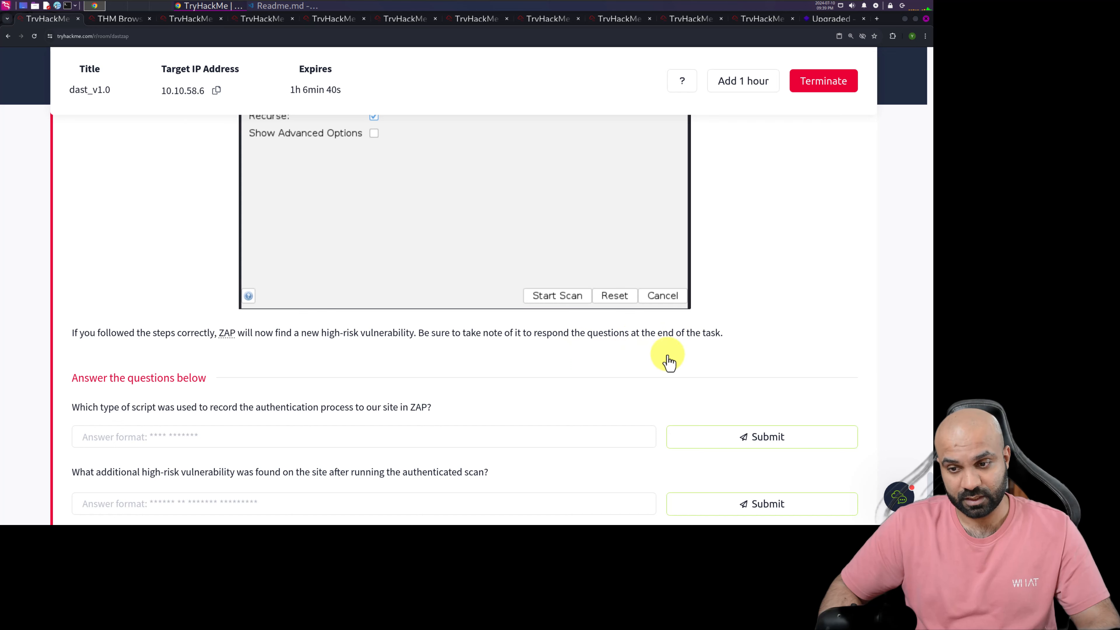
scroll(471, 355, "down", 4)
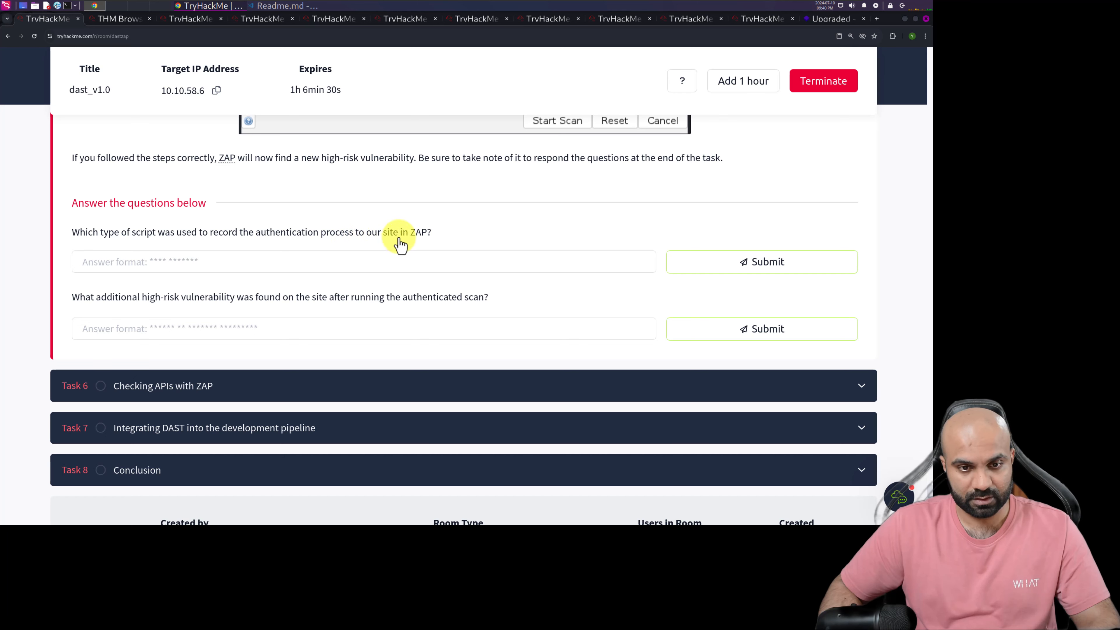
left_click(379, 270)
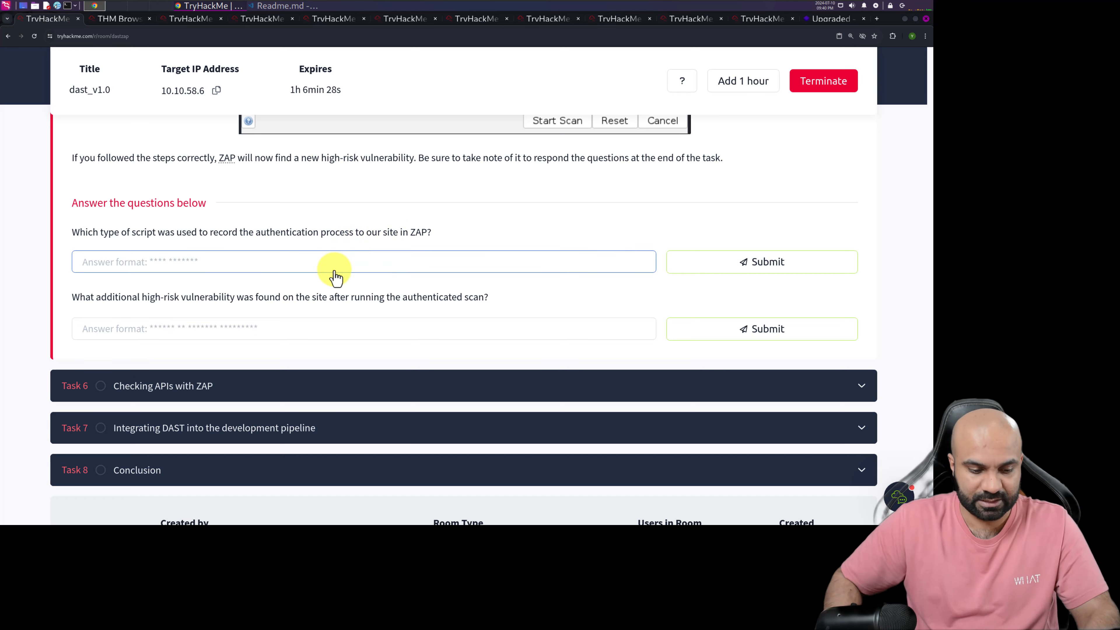
type("ZEST")
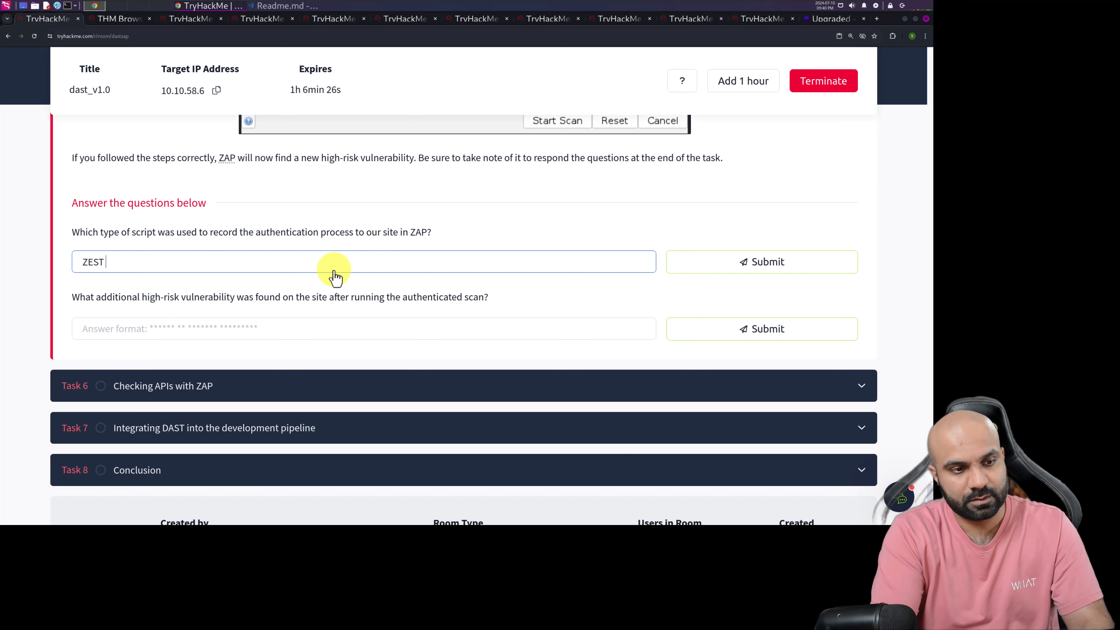
type(" Scro[t")
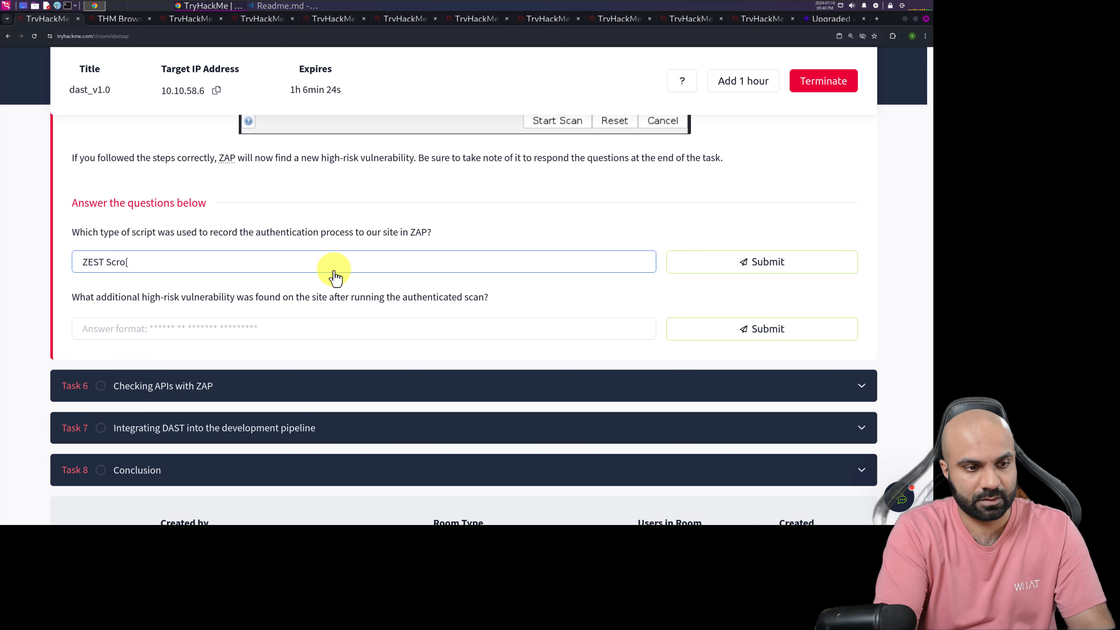
key("BackSpace")
key("BackSpace")
key("BackSpace")
type("rip")
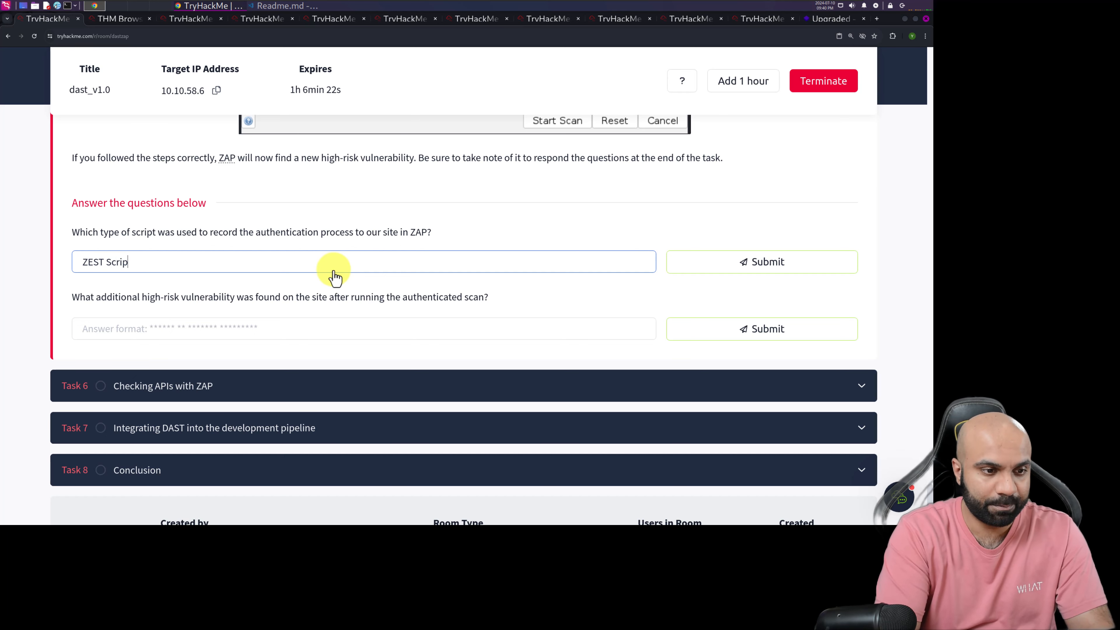
type("t")
left_click(763, 270)
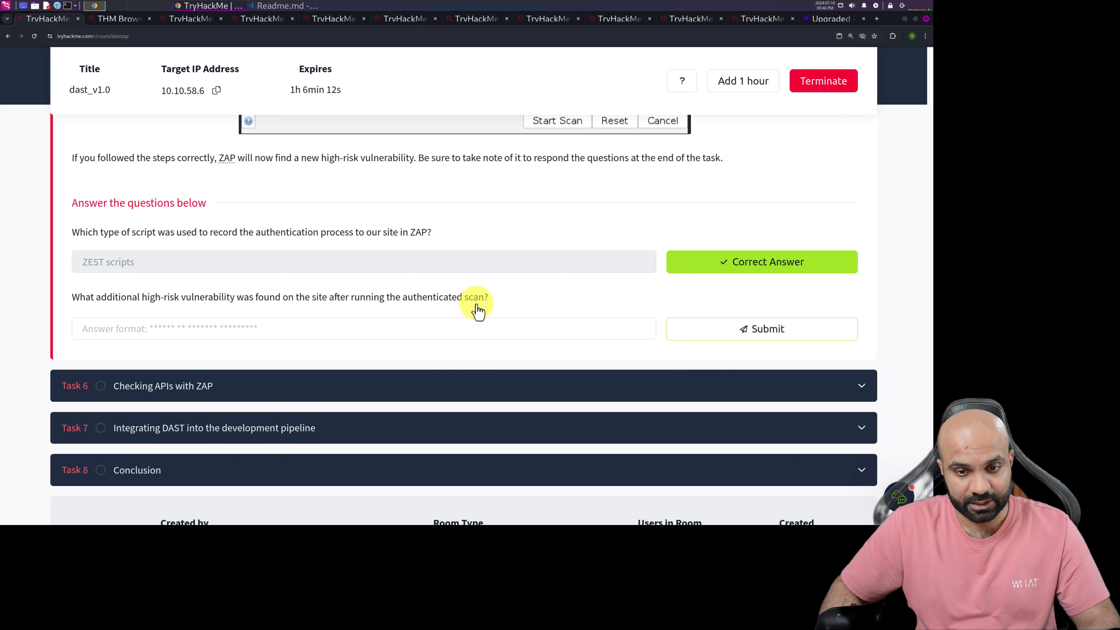
Switch back to ZAP in the AttackBox and review the alerts for an additional high-risk vulnerability from the authenticated scan
left_click(108, 22)
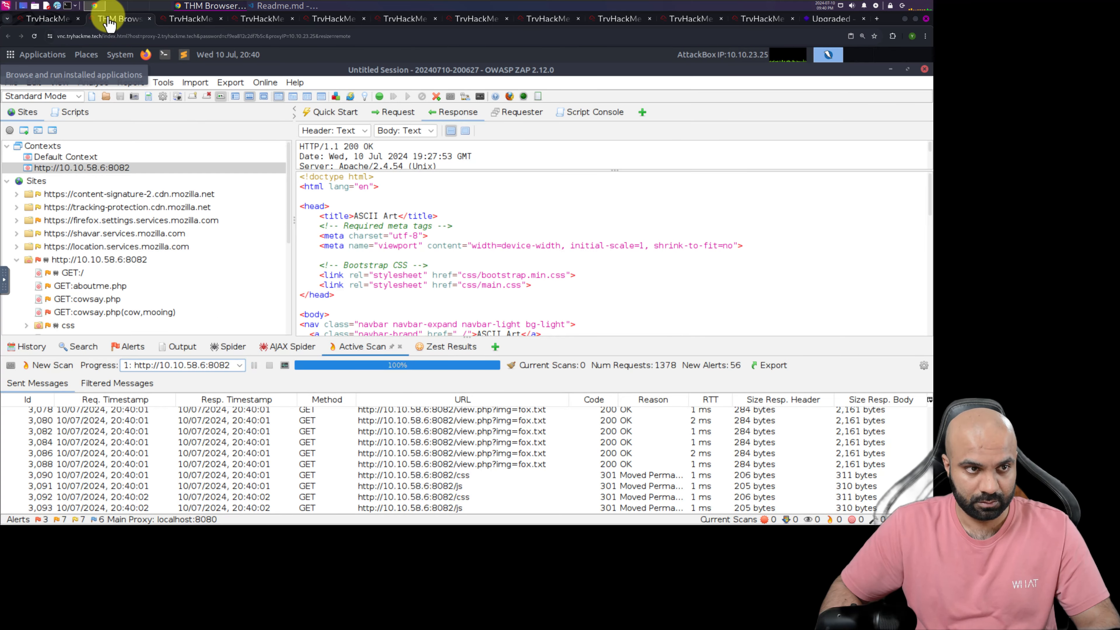
left_click(126, 347)
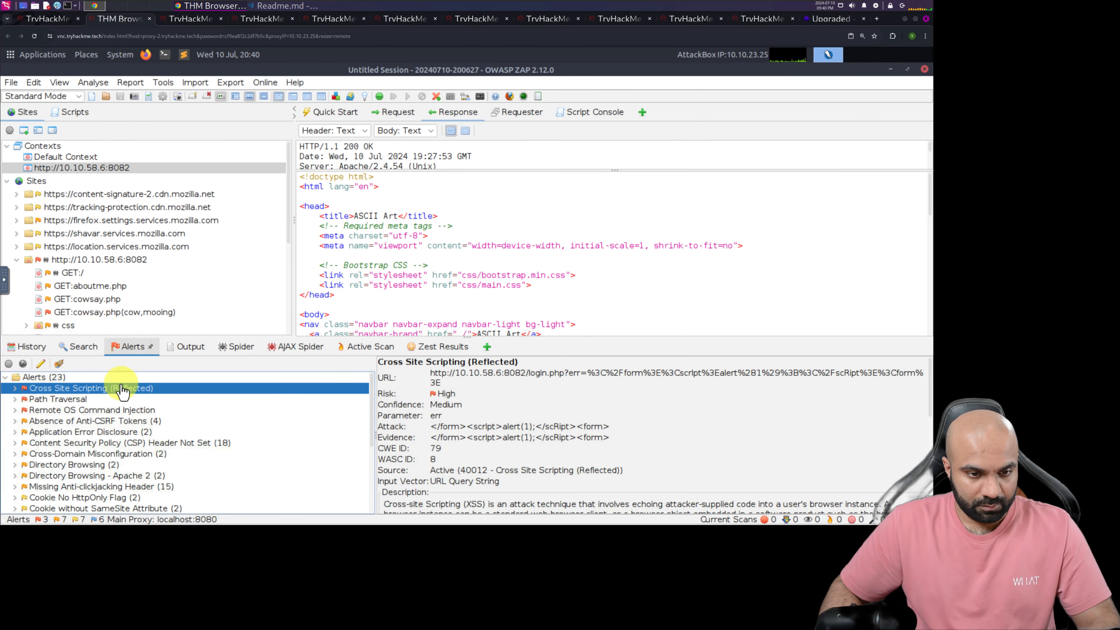
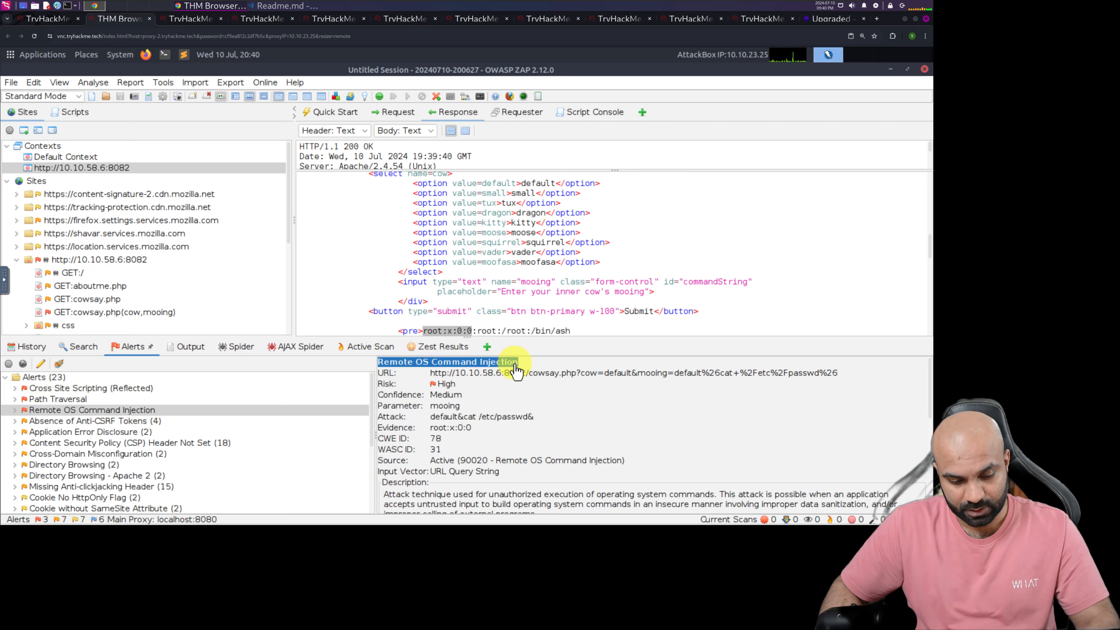
Switch to the TryHackMe room page and submit "Remote OS Command Injection" as the answer to Task 5's question on the additional high-risk vulnerability
left_click(42, 19)
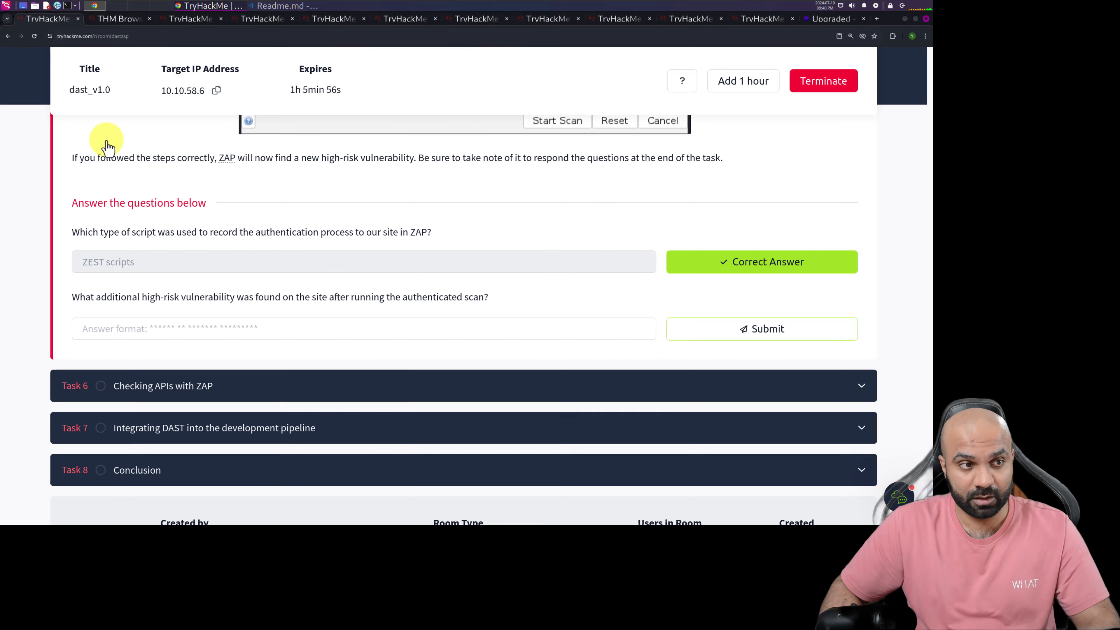
left_click(222, 338)
type("Remote OS Command Injection")
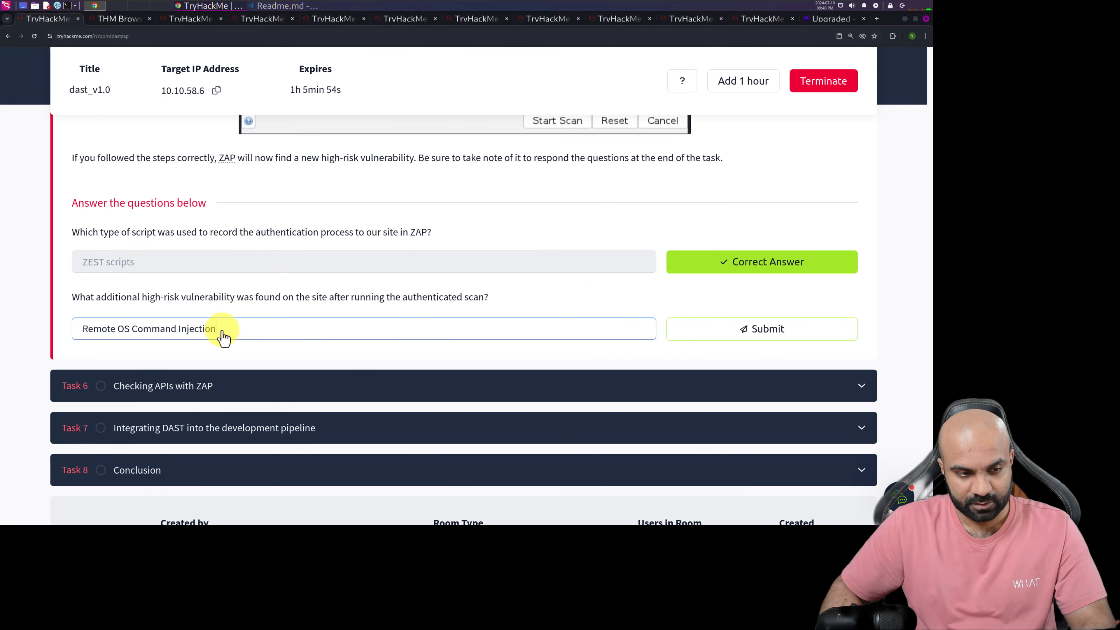
left_click(723, 339)
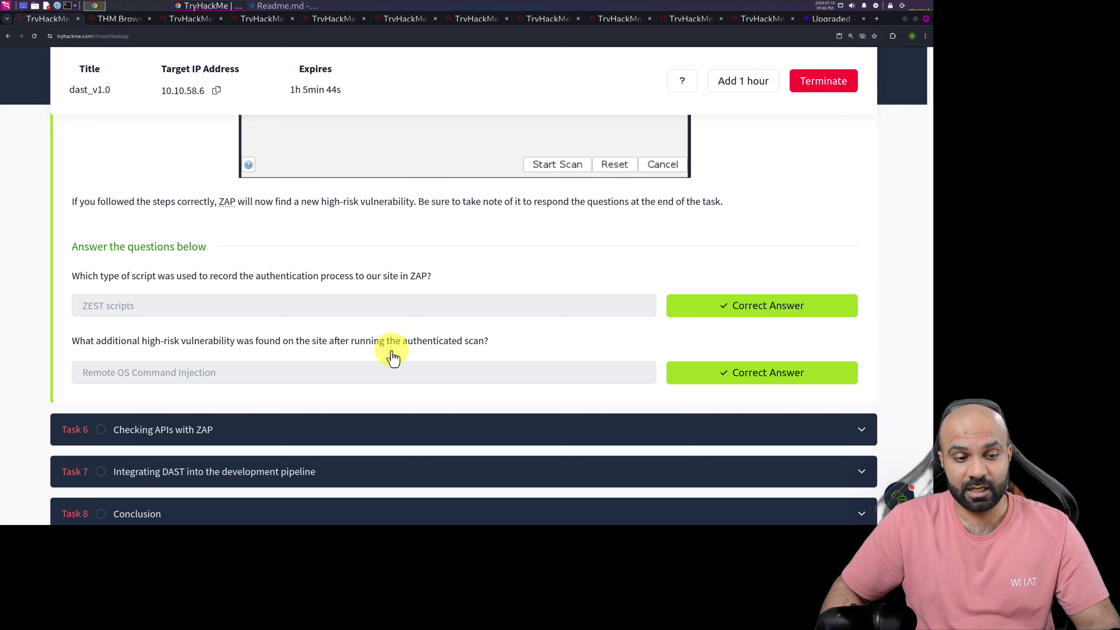
scroll(393, 357, "down", 1)
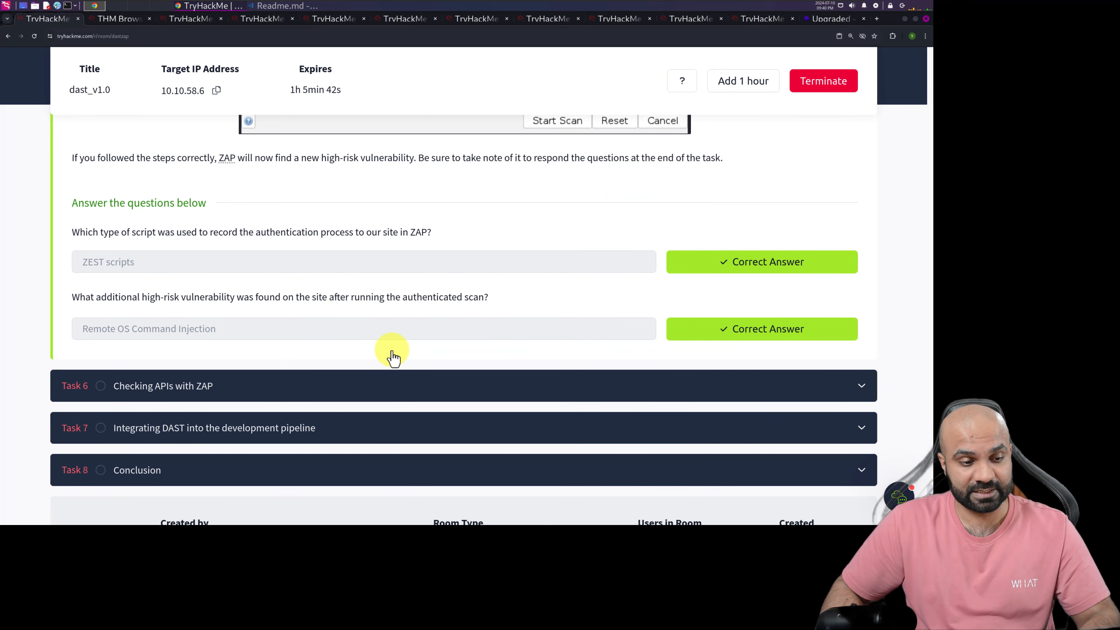